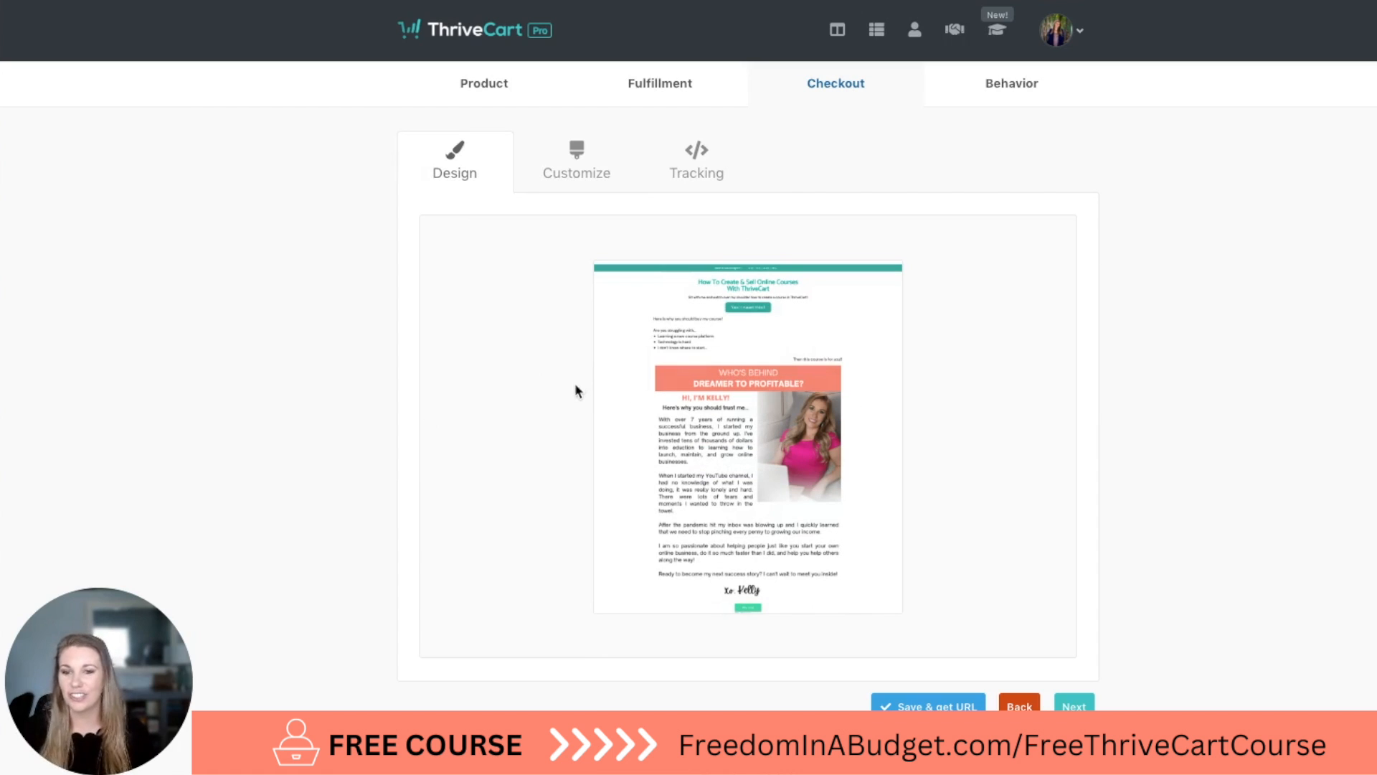
# Open the checkout design gallery, accept the warning about losing funnel content, and show the new cart designs.
pyautogui.moveTo(773, 429)
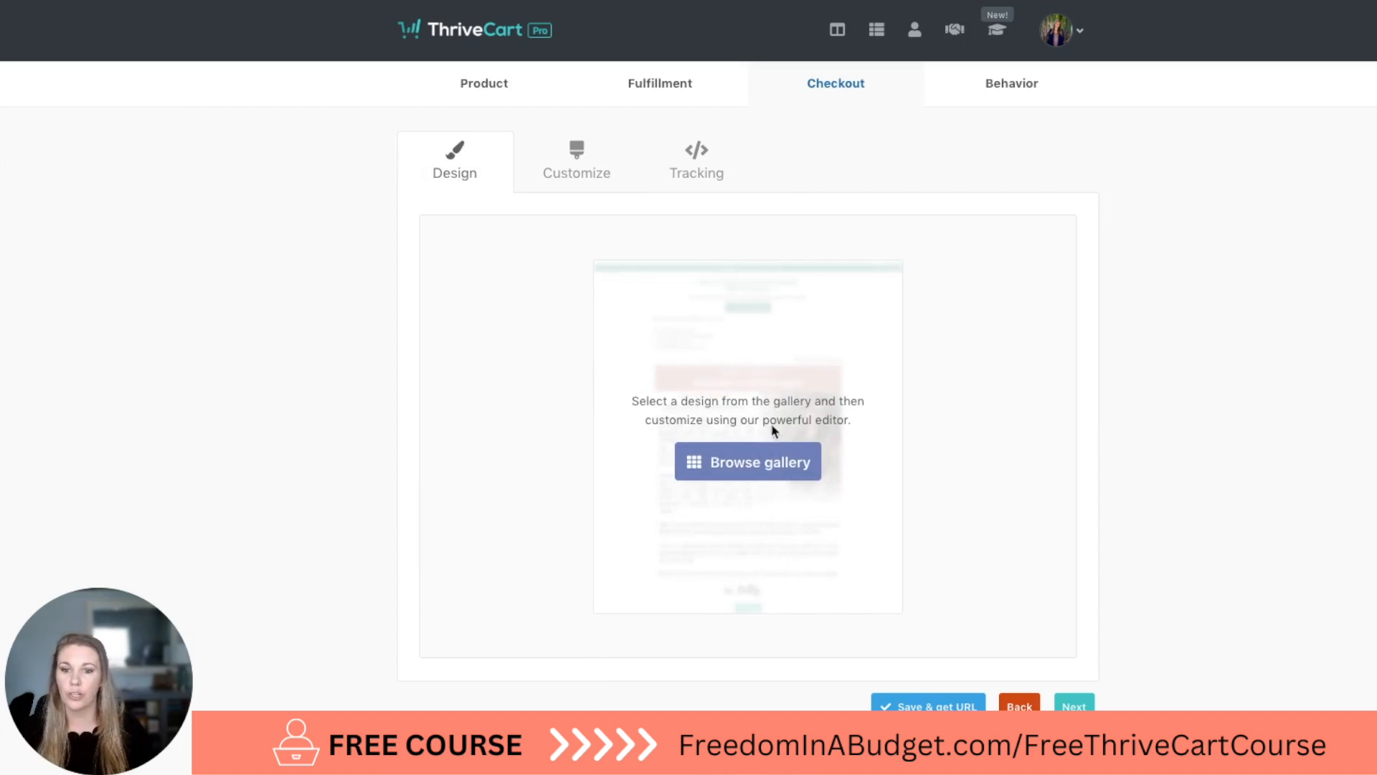
pyautogui.click(772, 470)
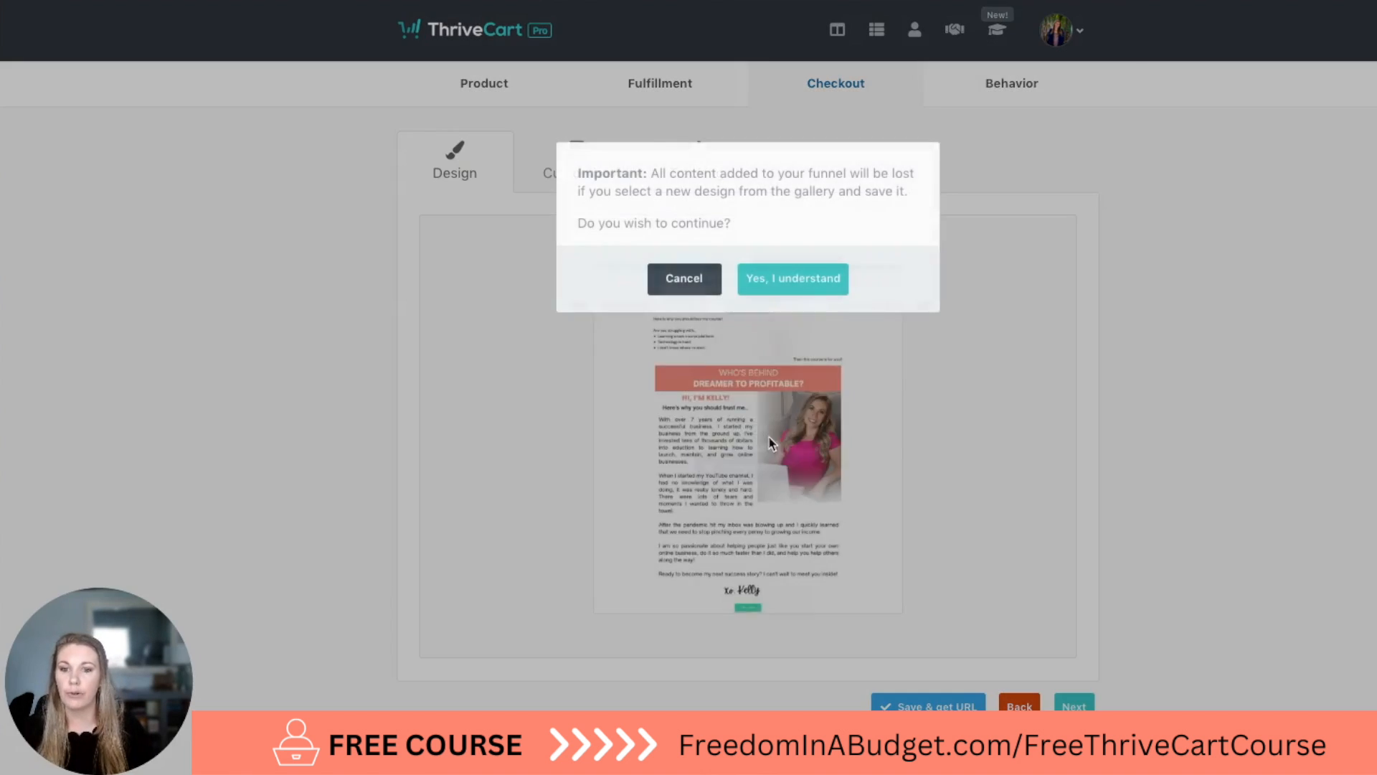
pyautogui.click(793, 279)
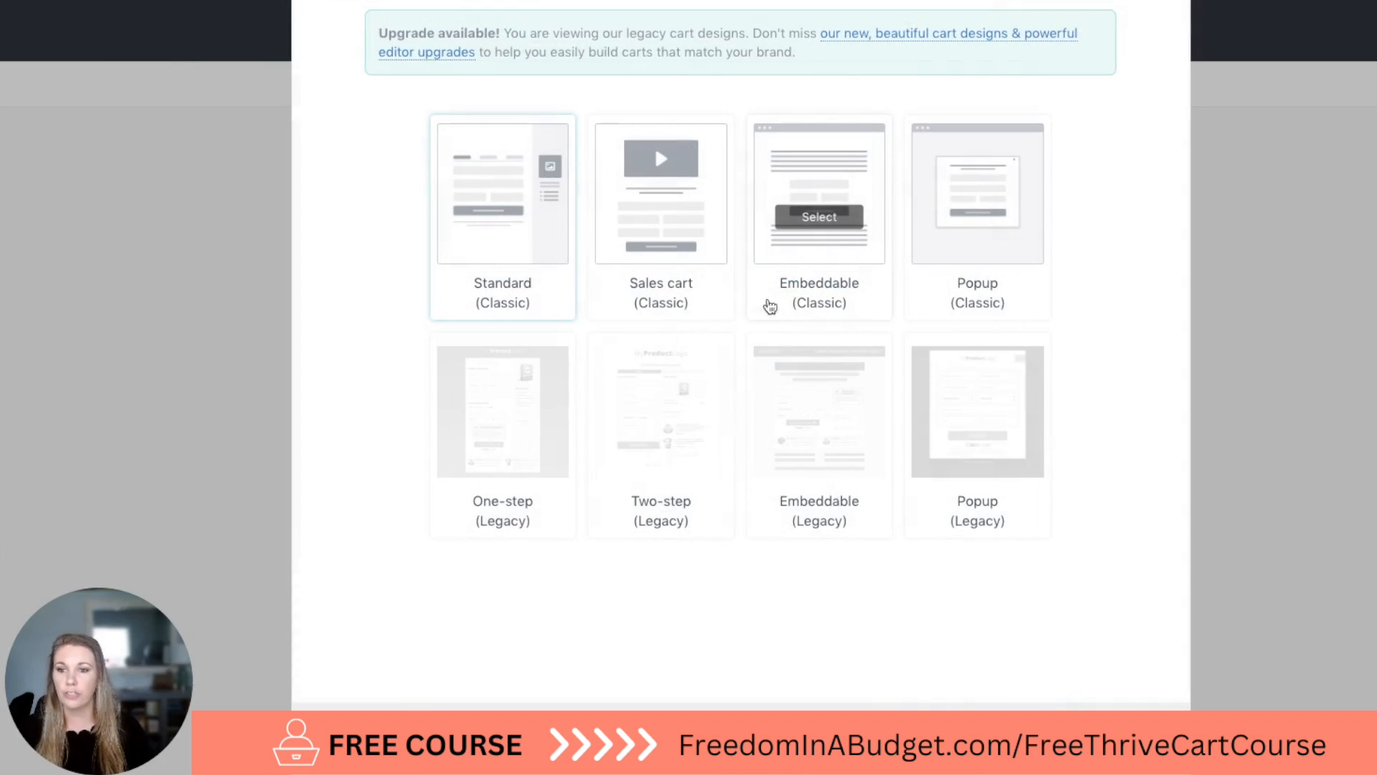
pyautogui.scroll(1, 655, 301)
pyautogui.scroll(1, 653, 312)
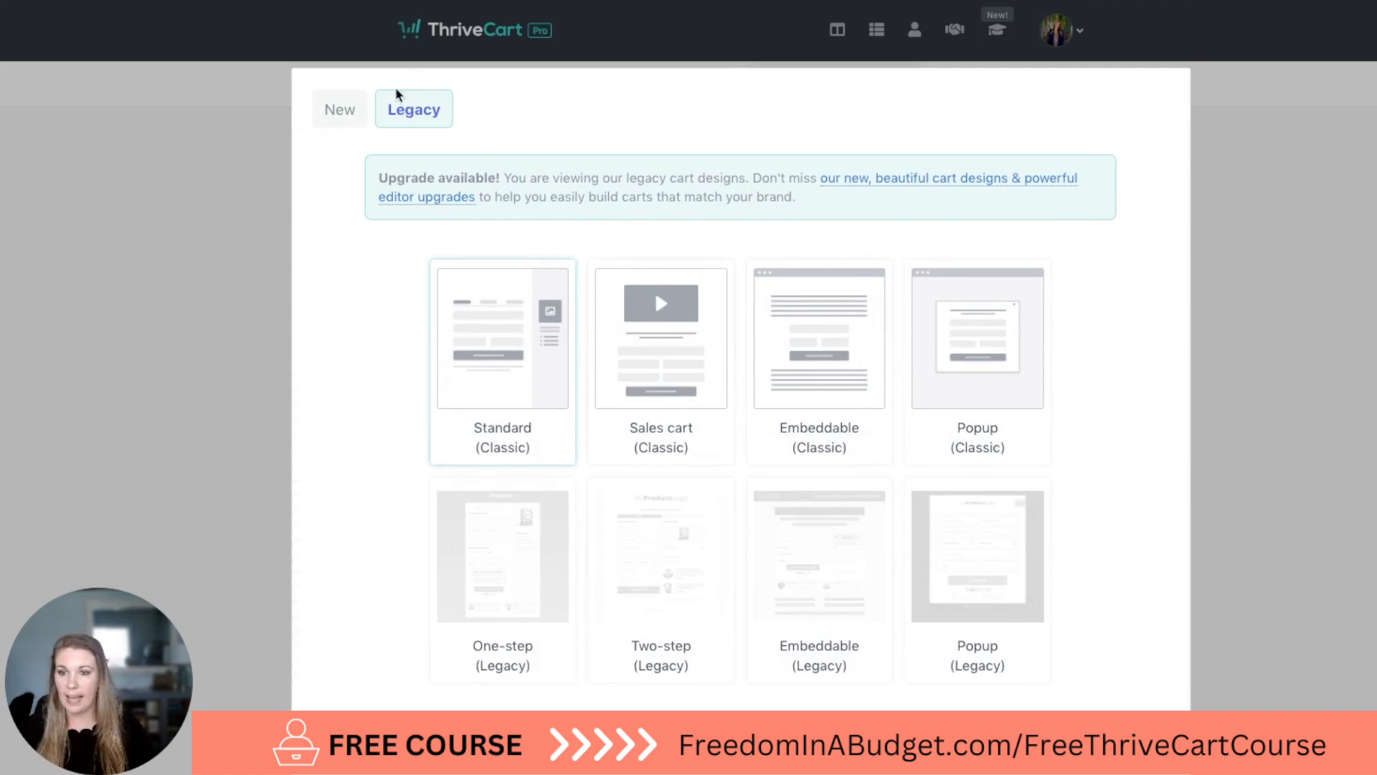
pyautogui.click(341, 120)
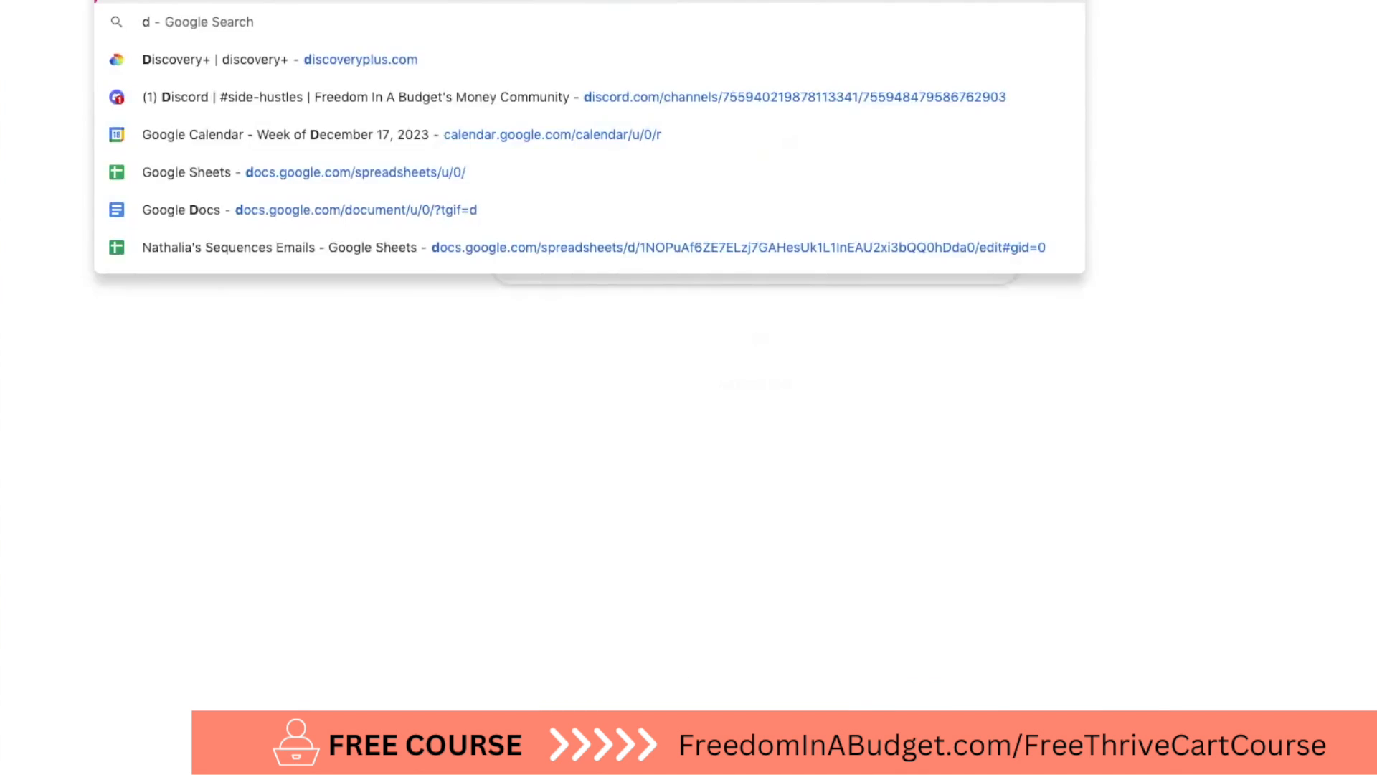
# Switch to the Dreamer to Profitable sales page and examine its headline, buy button, video, images and text sections.
pyautogui.write('rea')
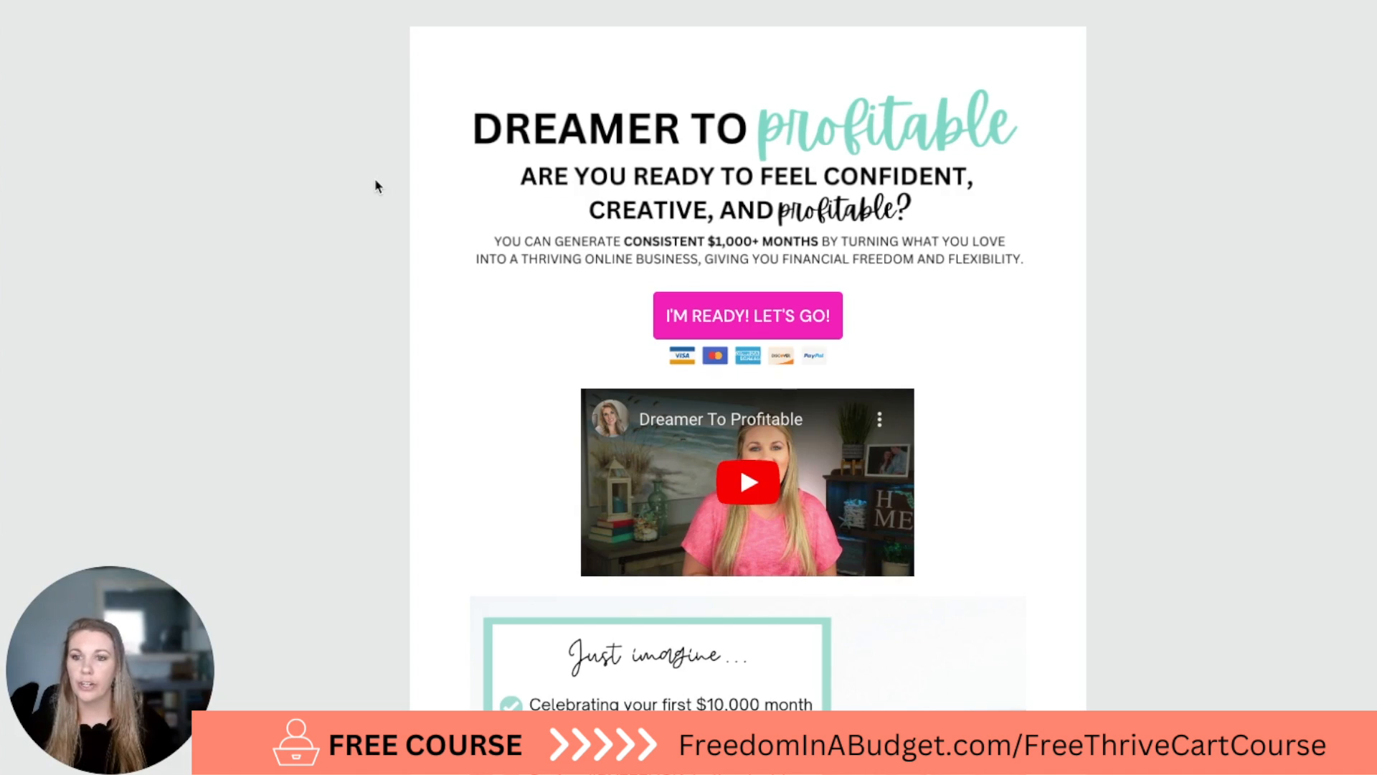
pyautogui.scroll(-1, 375, 178)
pyautogui.scroll(2, 375, 186)
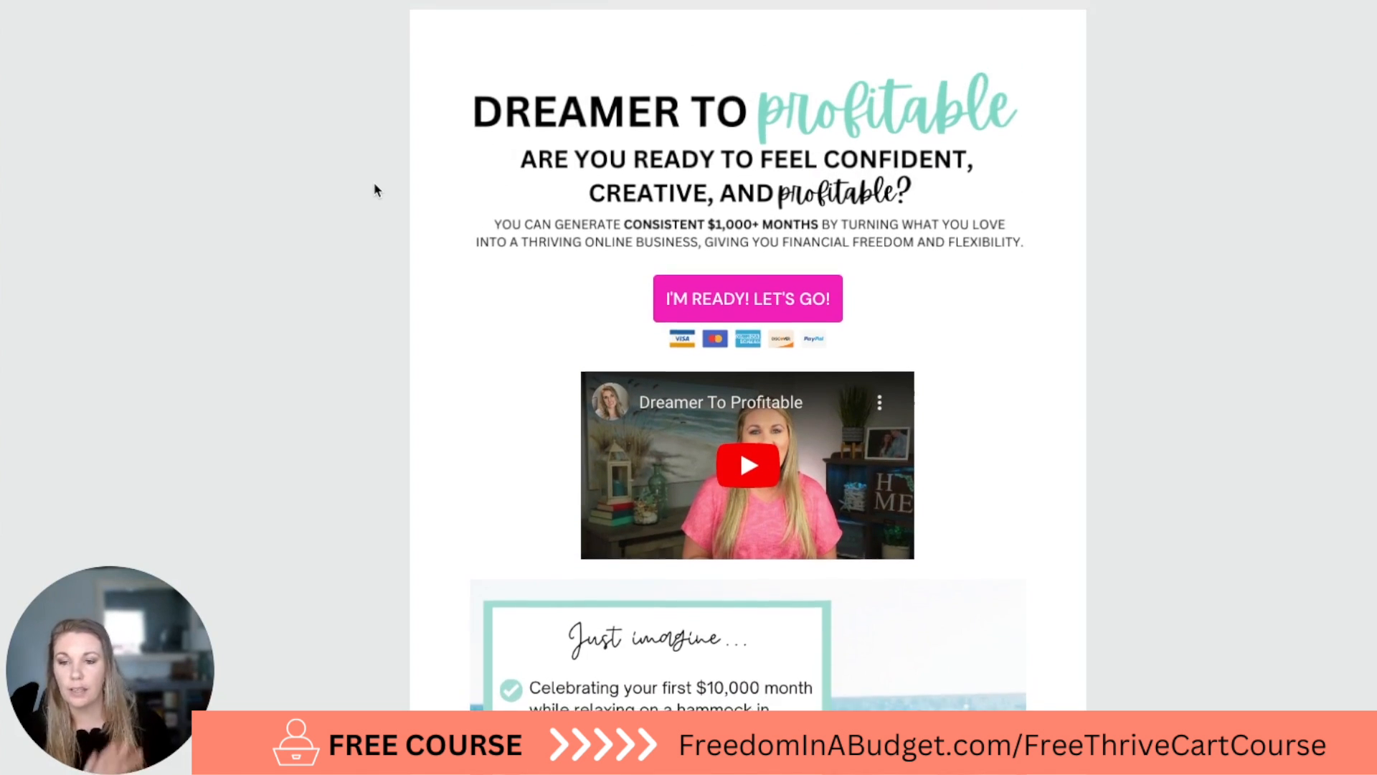
pyautogui.scroll(-15, 375, 190)
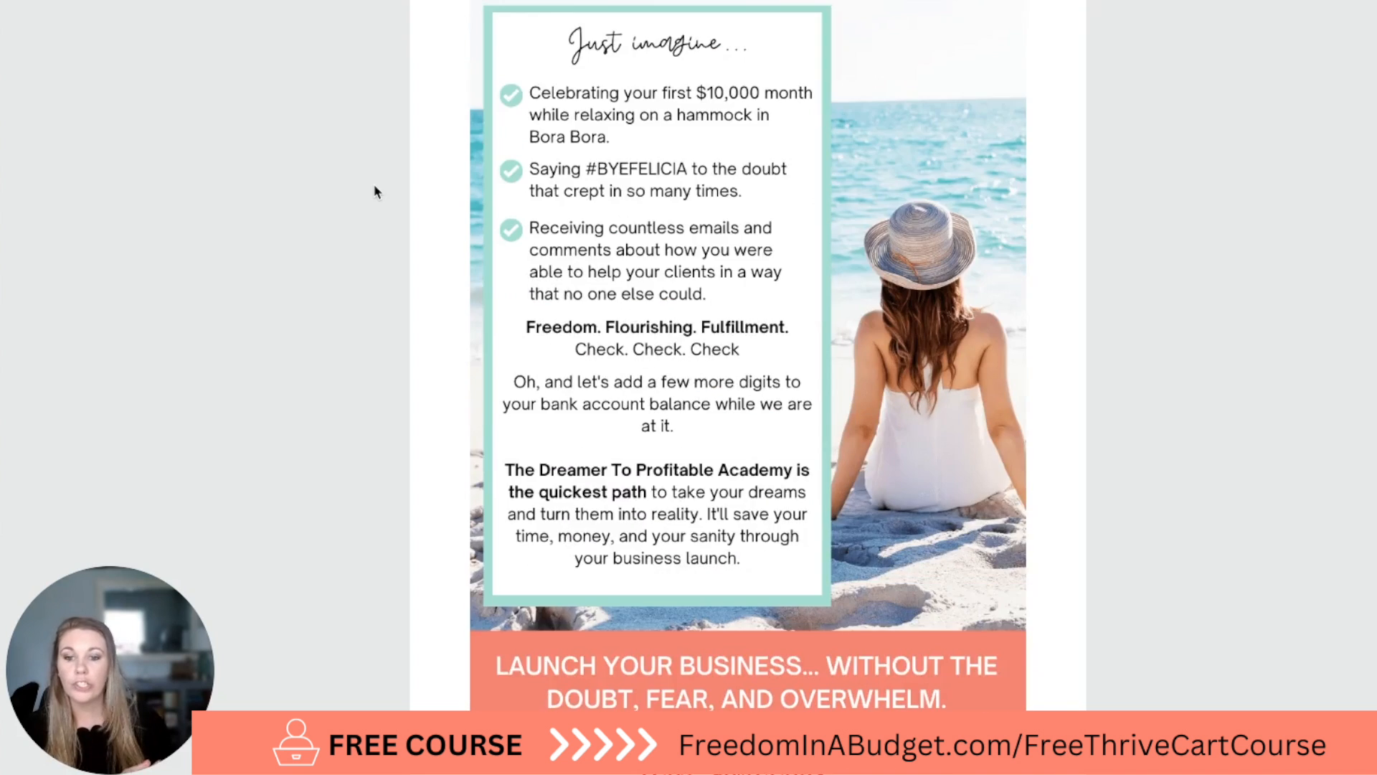
pyautogui.scroll(8, 375, 192)
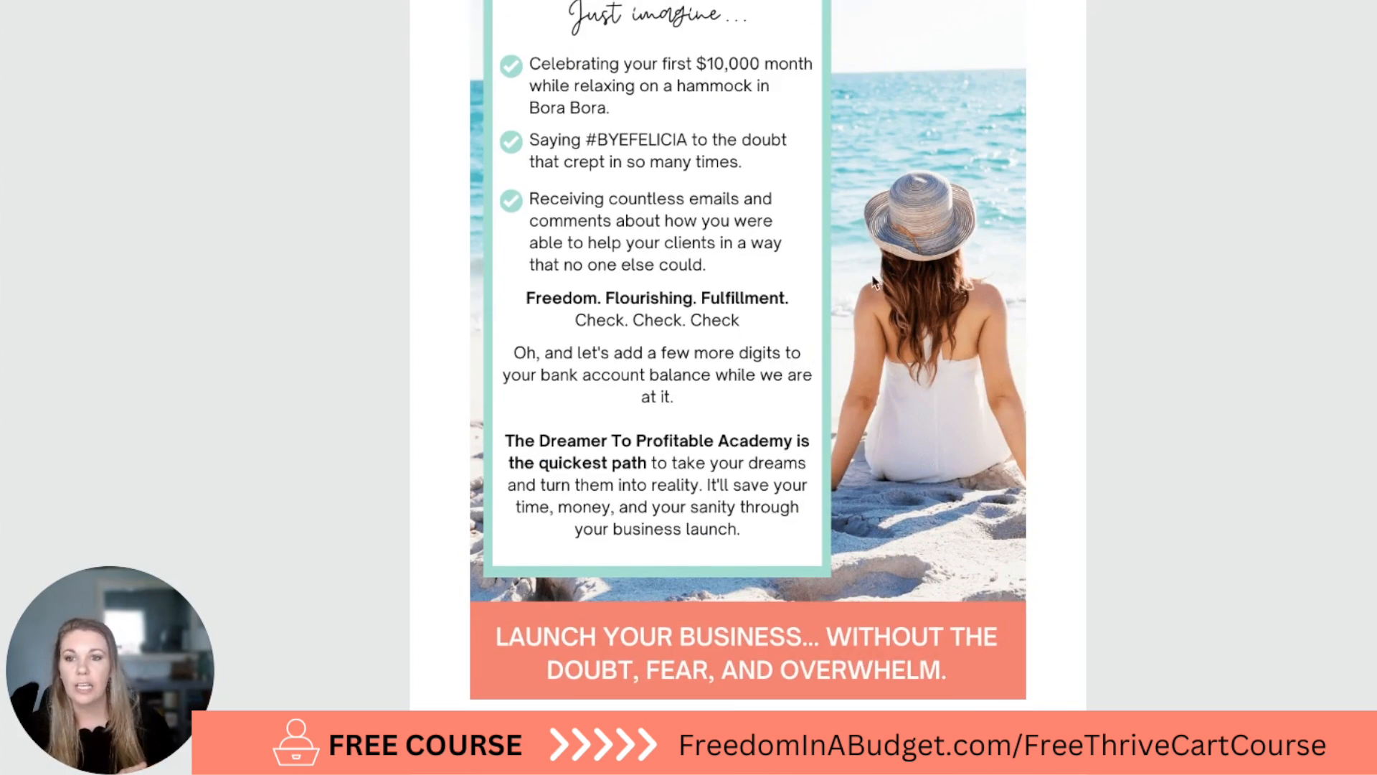
pyautogui.scroll(4, 639, 326)
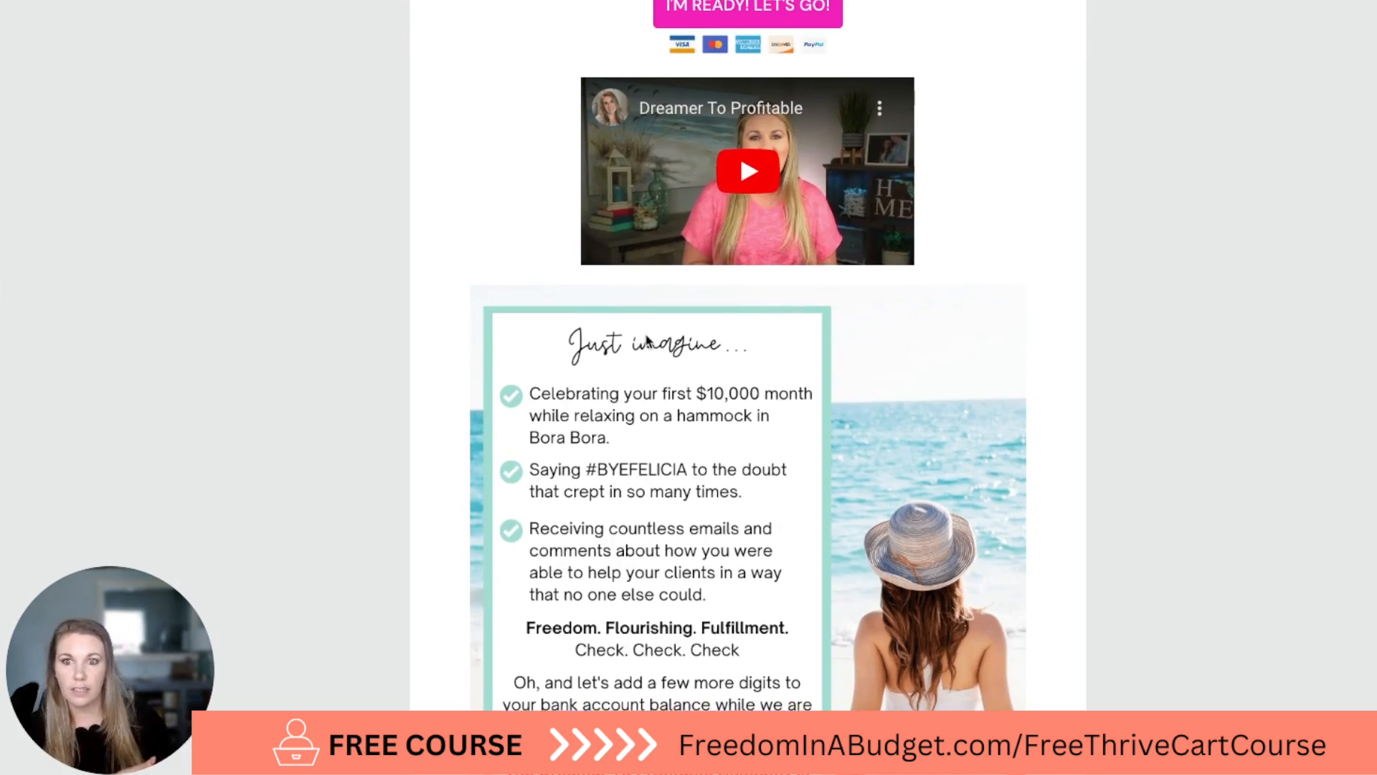
pyautogui.scroll(4, 646, 337)
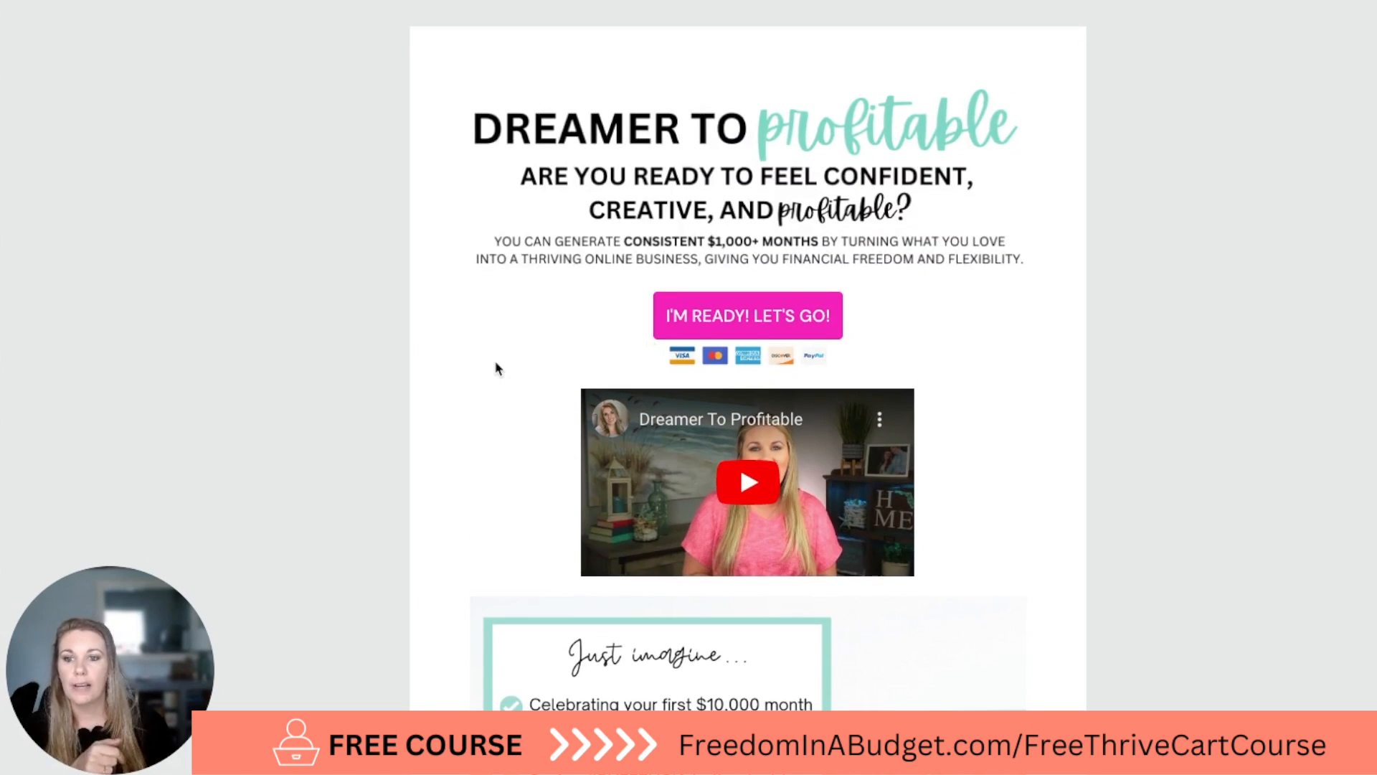
pyautogui.scroll(-5, 496, 365)
pyautogui.scroll(-16, 496, 368)
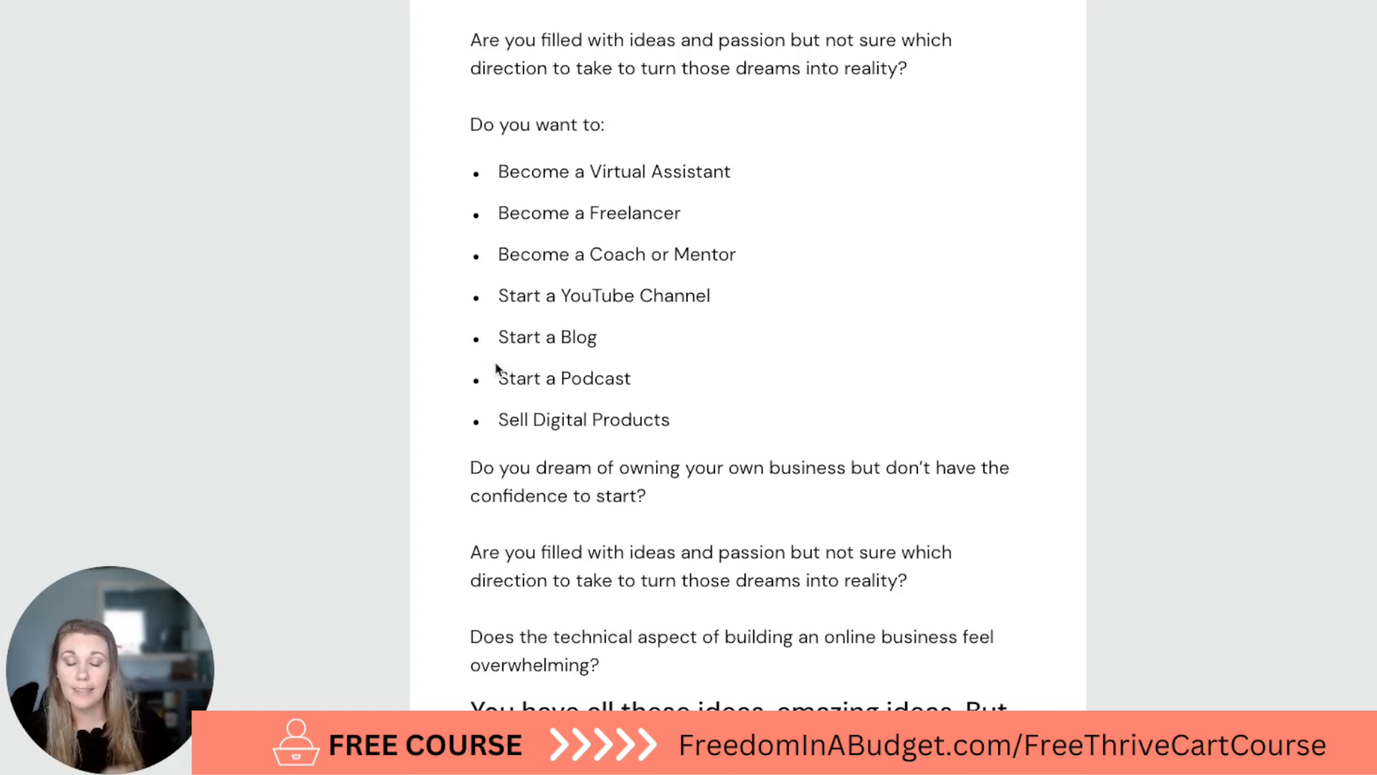
pyautogui.scroll(20, 496, 367)
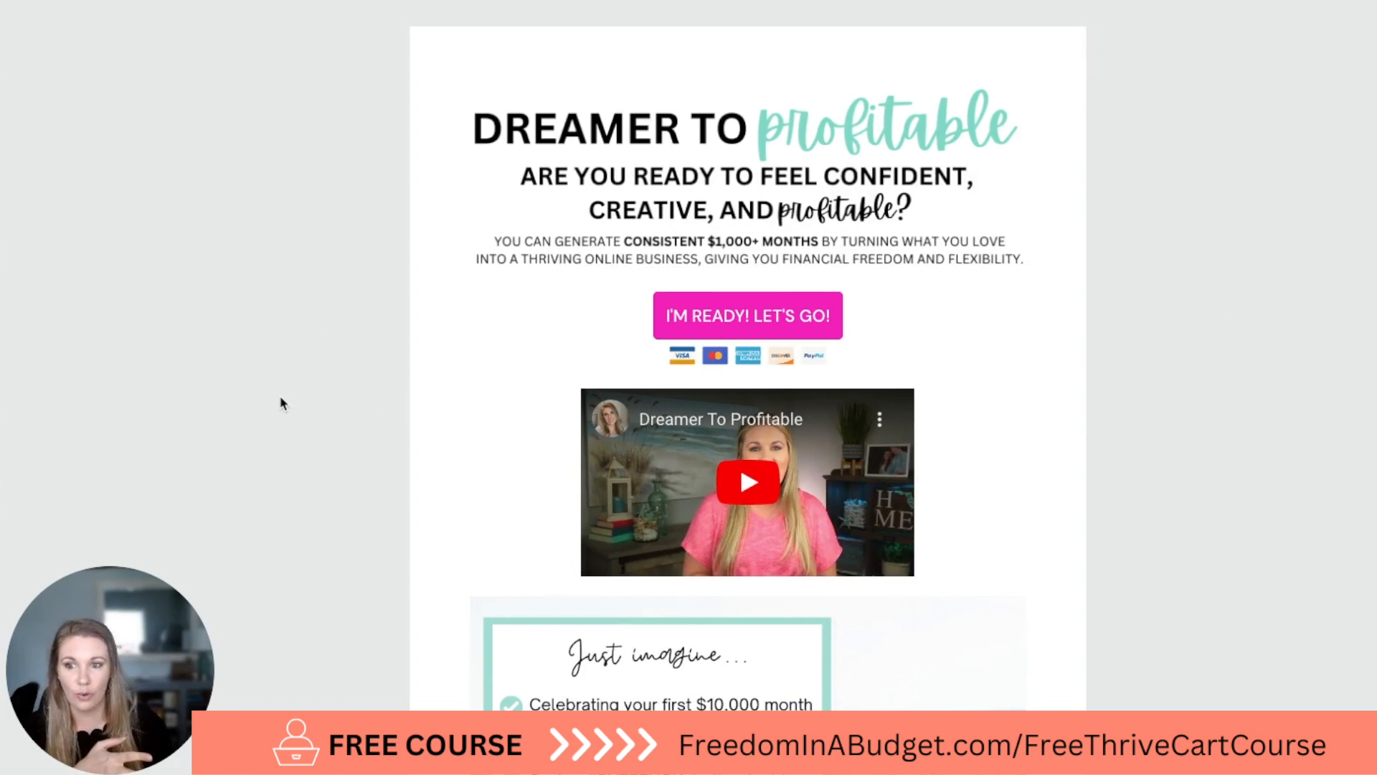
pyautogui.scroll(-9, 1141, 311)
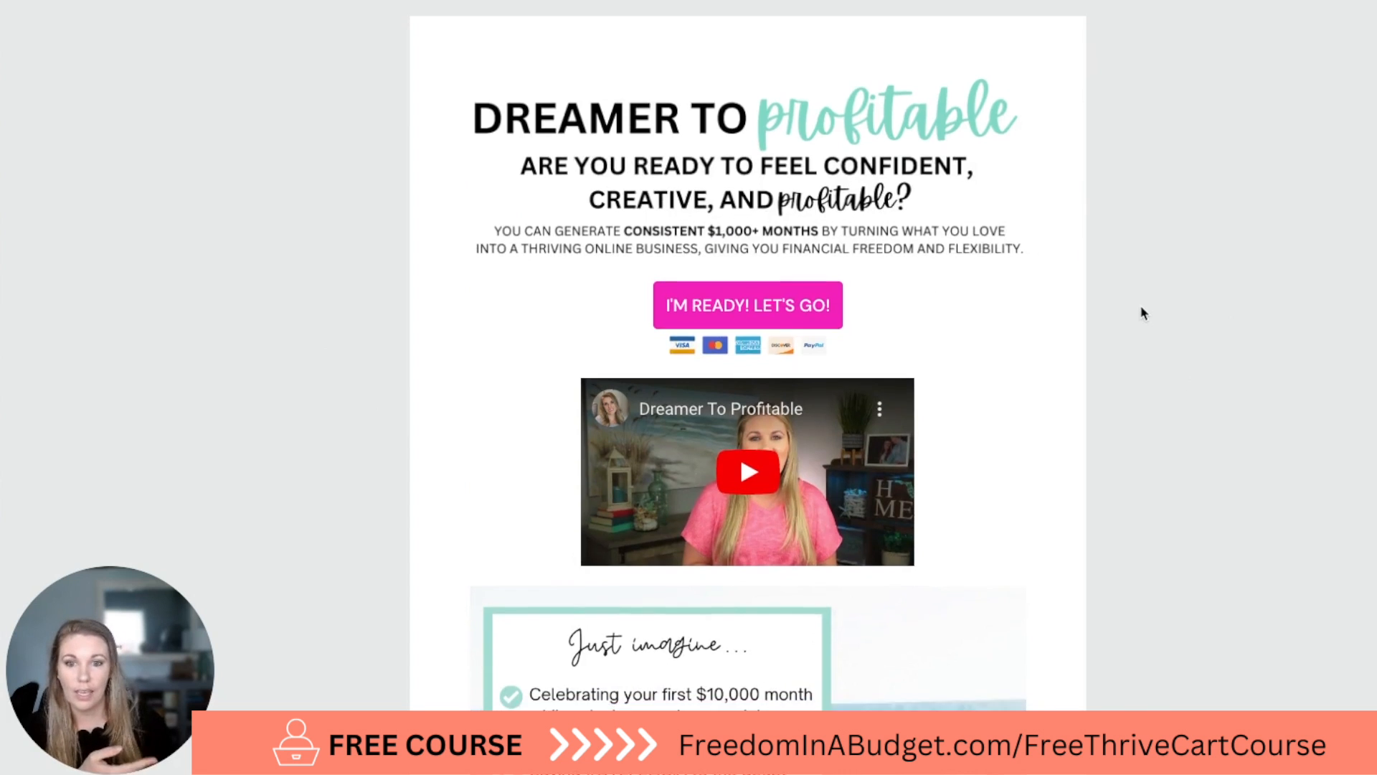
pyautogui.scroll(-11, 1142, 312)
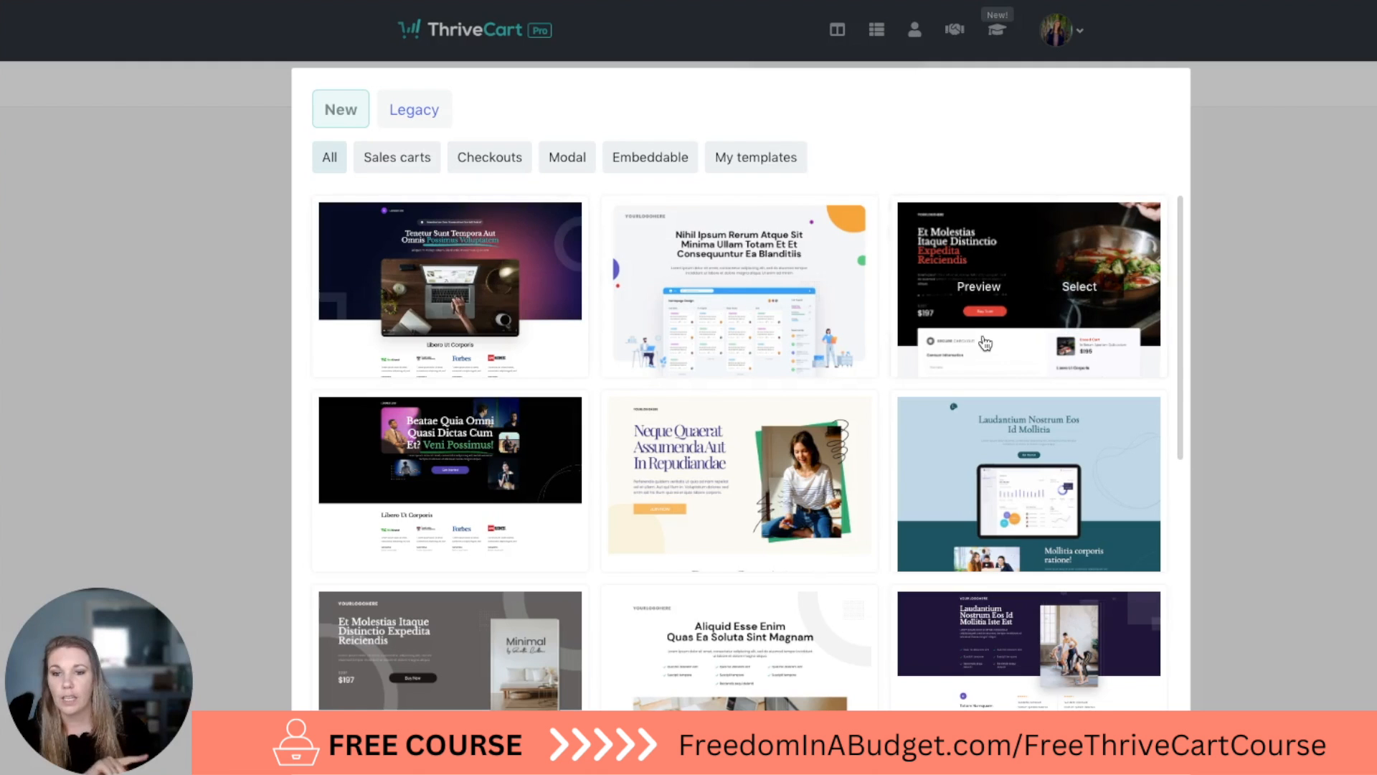
# Return to the ThriveCart design gallery, filter it to Sales carts and look through the templates.
pyautogui.moveTo(397, 453)
pyautogui.moveTo(895, 424)
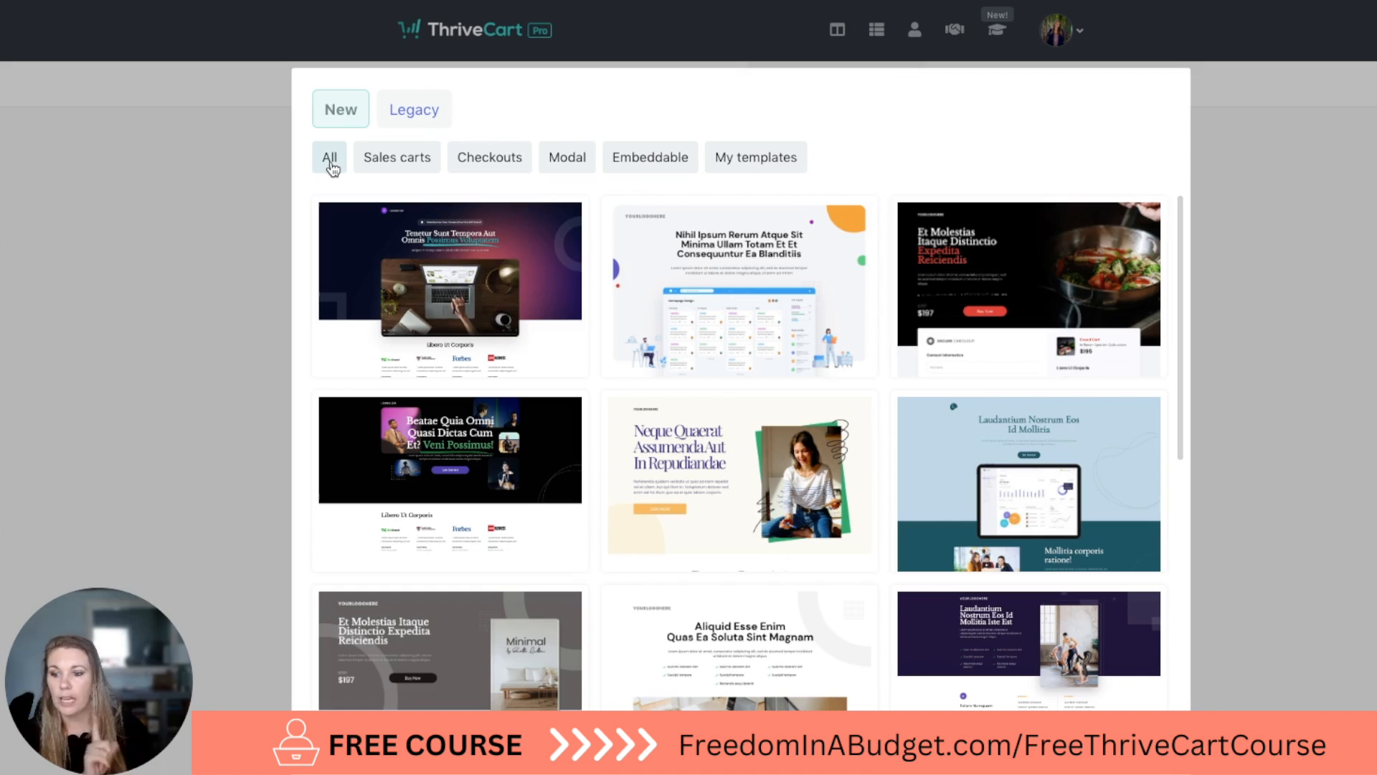
pyautogui.click(408, 165)
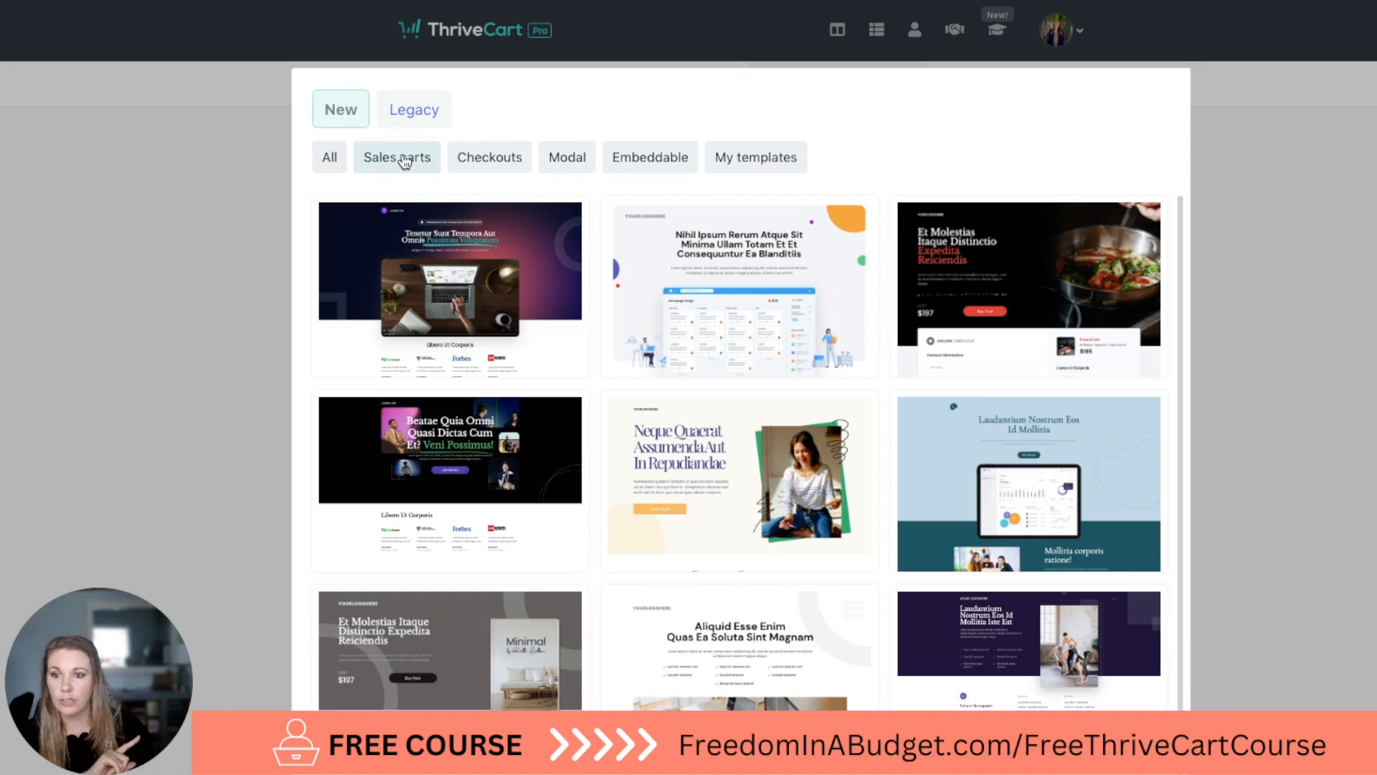
pyautogui.scroll(-3, 566, 377)
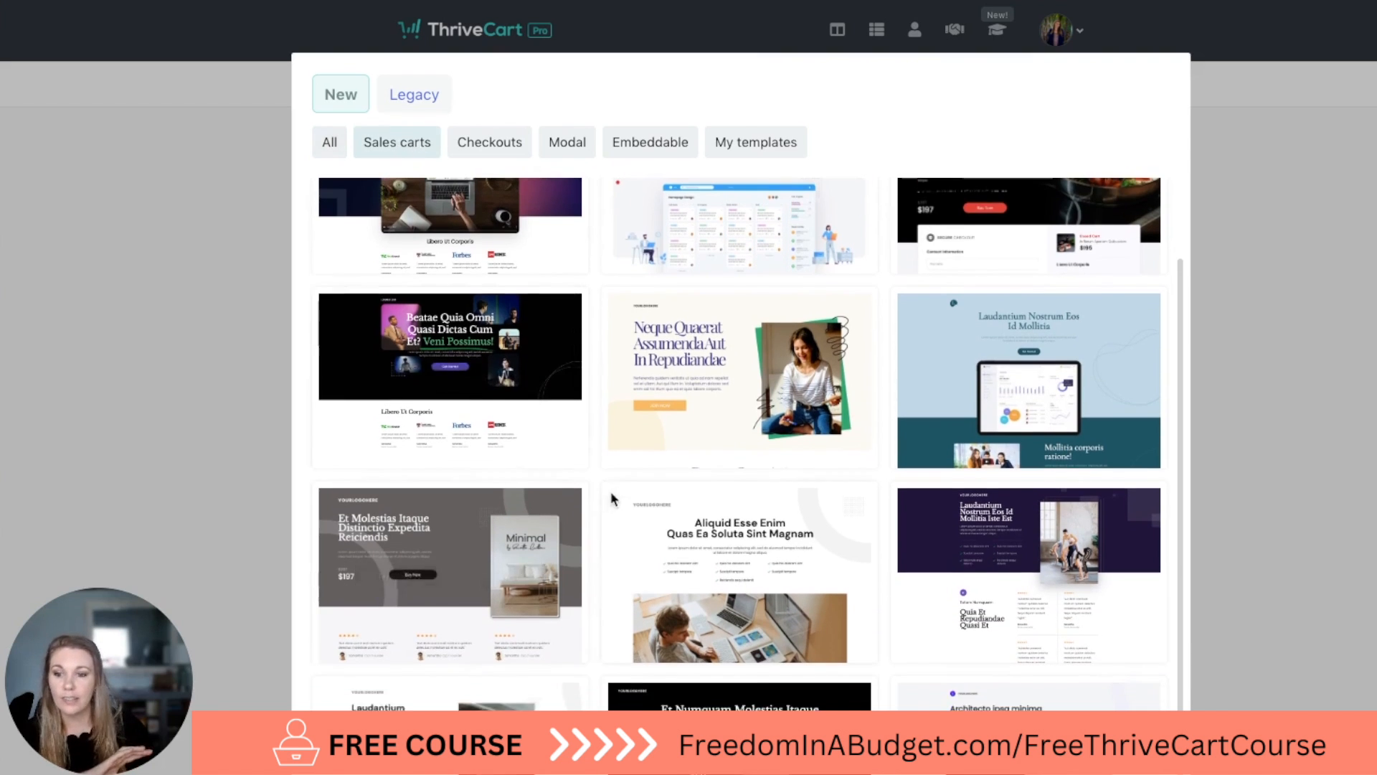
pyautogui.scroll(-2, 610, 492)
pyautogui.scroll(4, 609, 490)
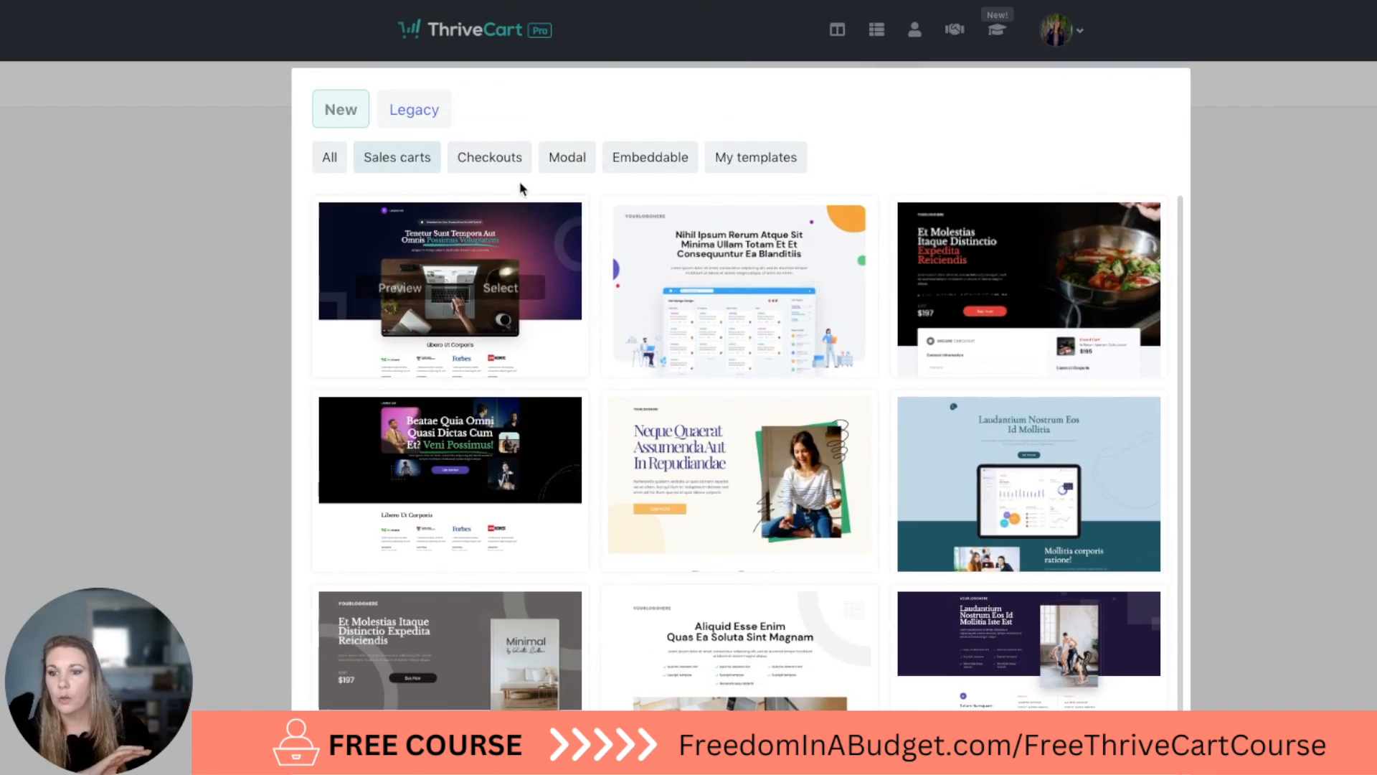
# Look through the Checkouts, Modal, Embeddable and My templates categories of the new designs.
pyautogui.click(511, 163)
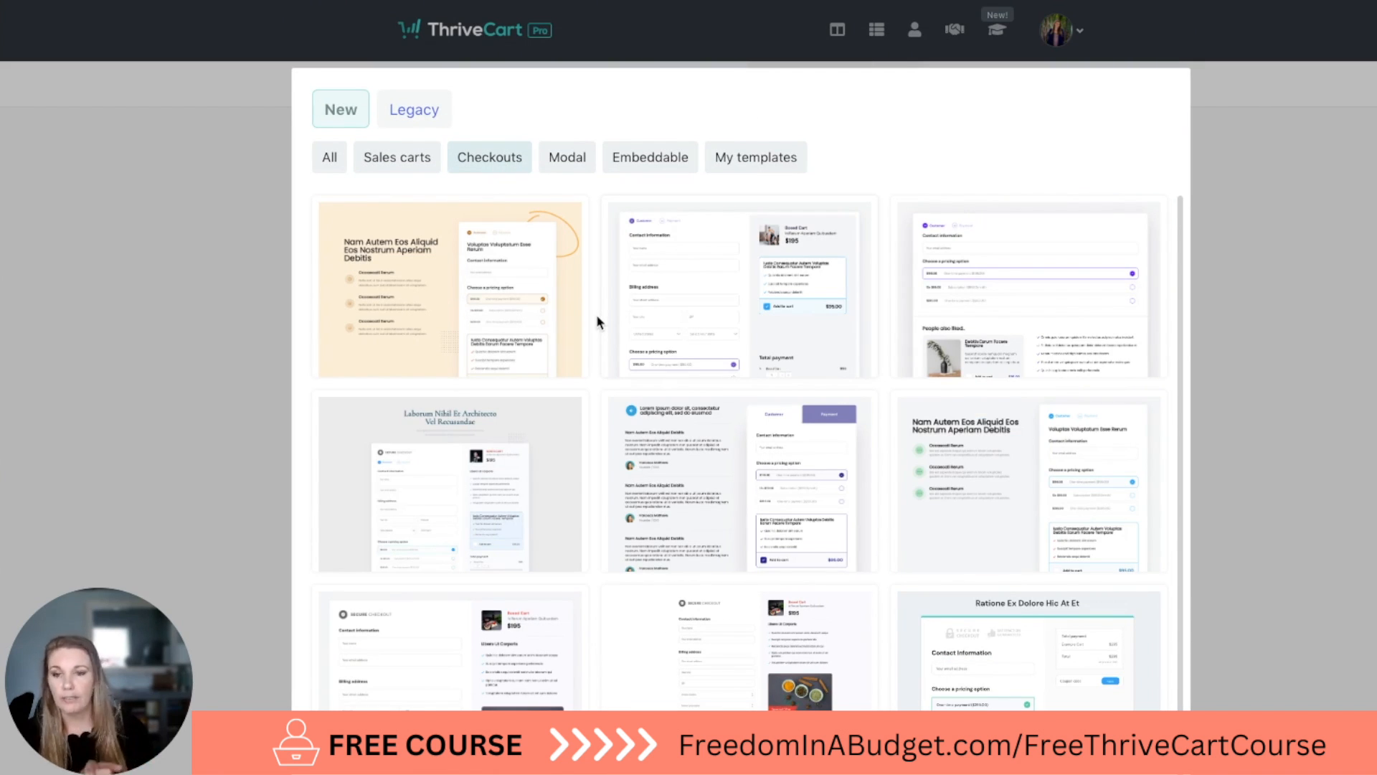
pyautogui.scroll(-2, 596, 314)
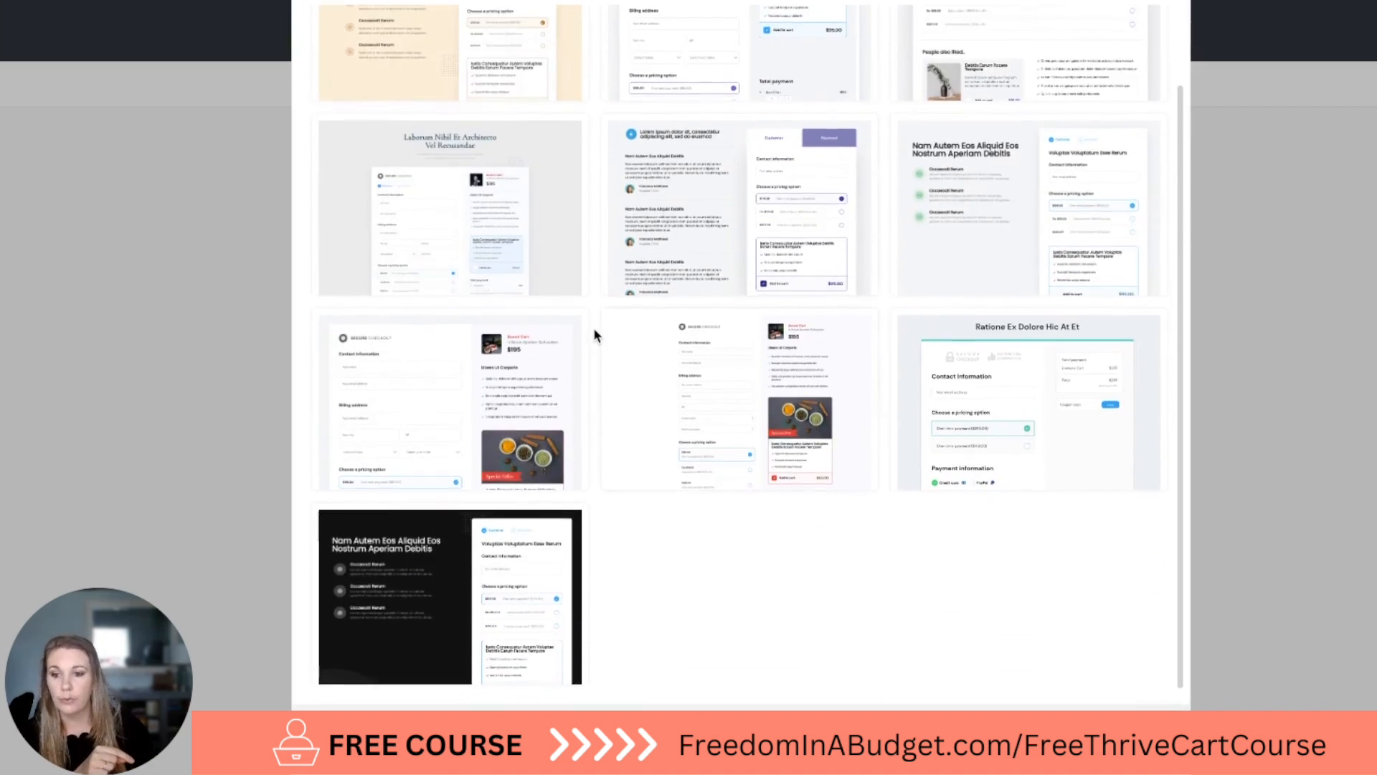
pyautogui.click(568, 156)
pyautogui.moveTo(663, 287)
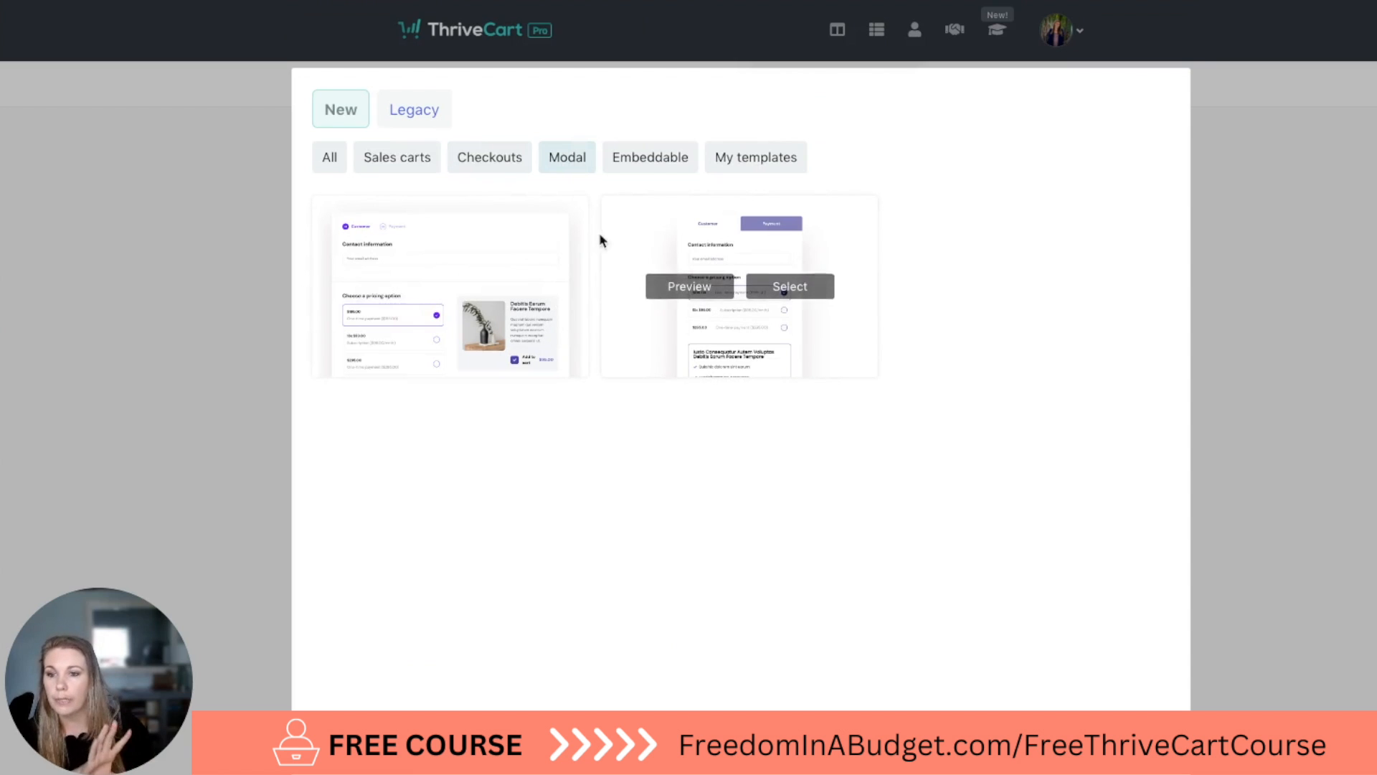
pyautogui.click(657, 159)
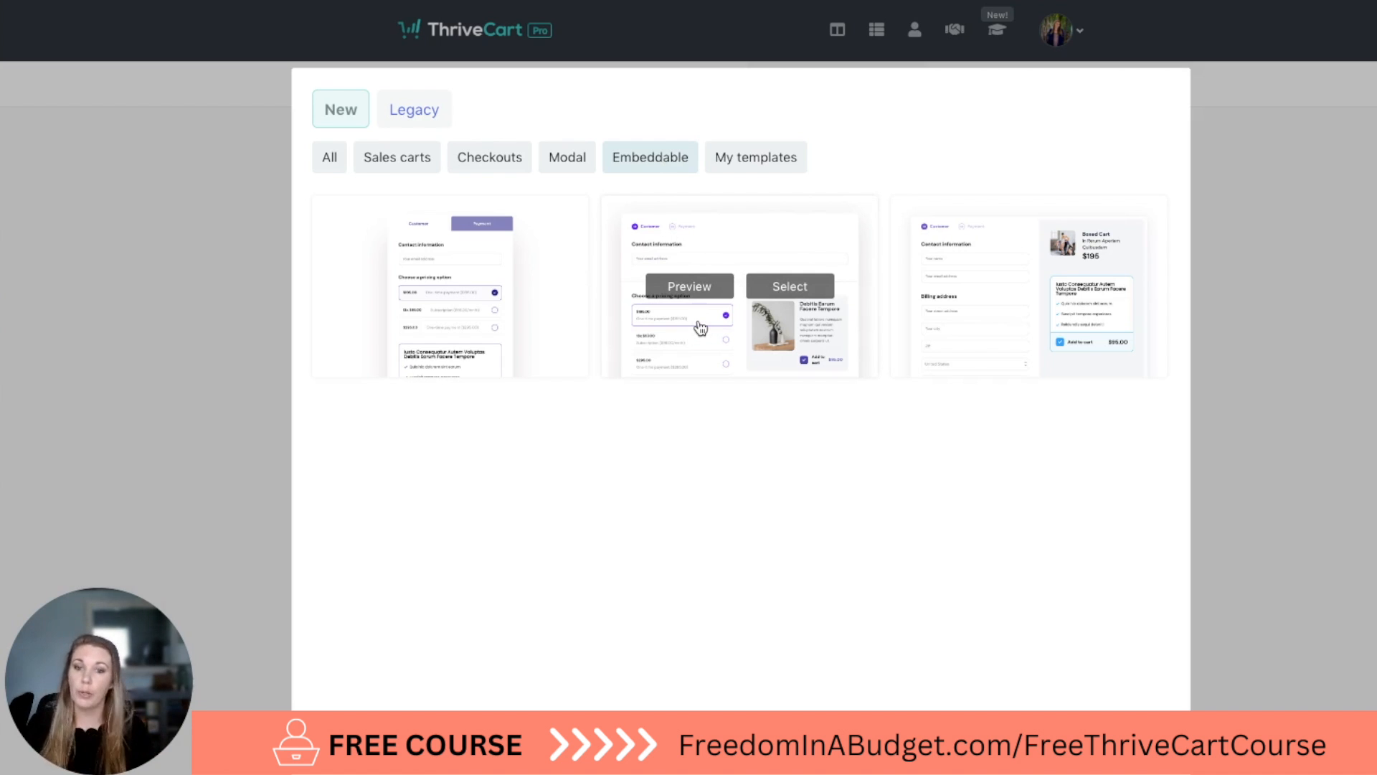
pyautogui.click(766, 160)
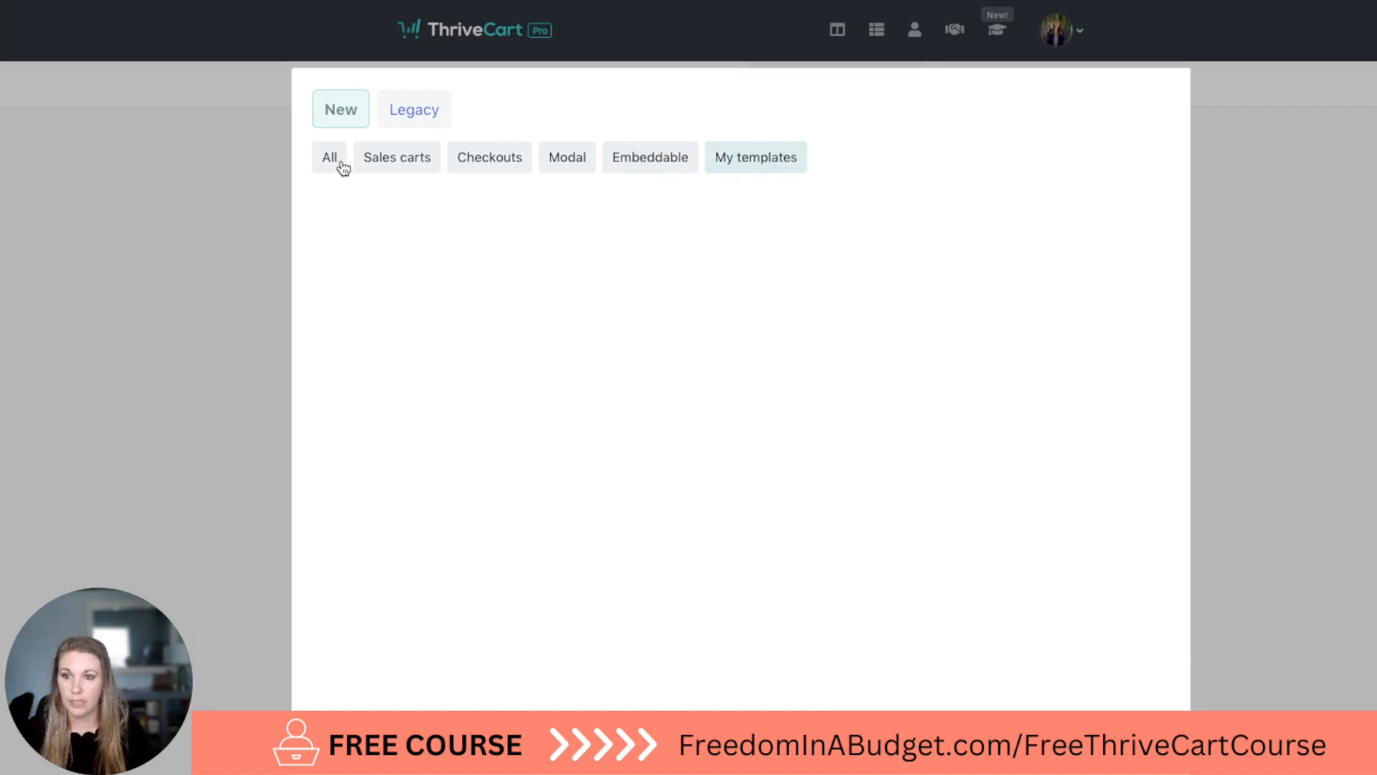
# Go back to the Sales carts designs and preview the "Nihil Ipsum Rerum Atque Sit" template down to its checkout form, closing it when done.
pyautogui.click(403, 159)
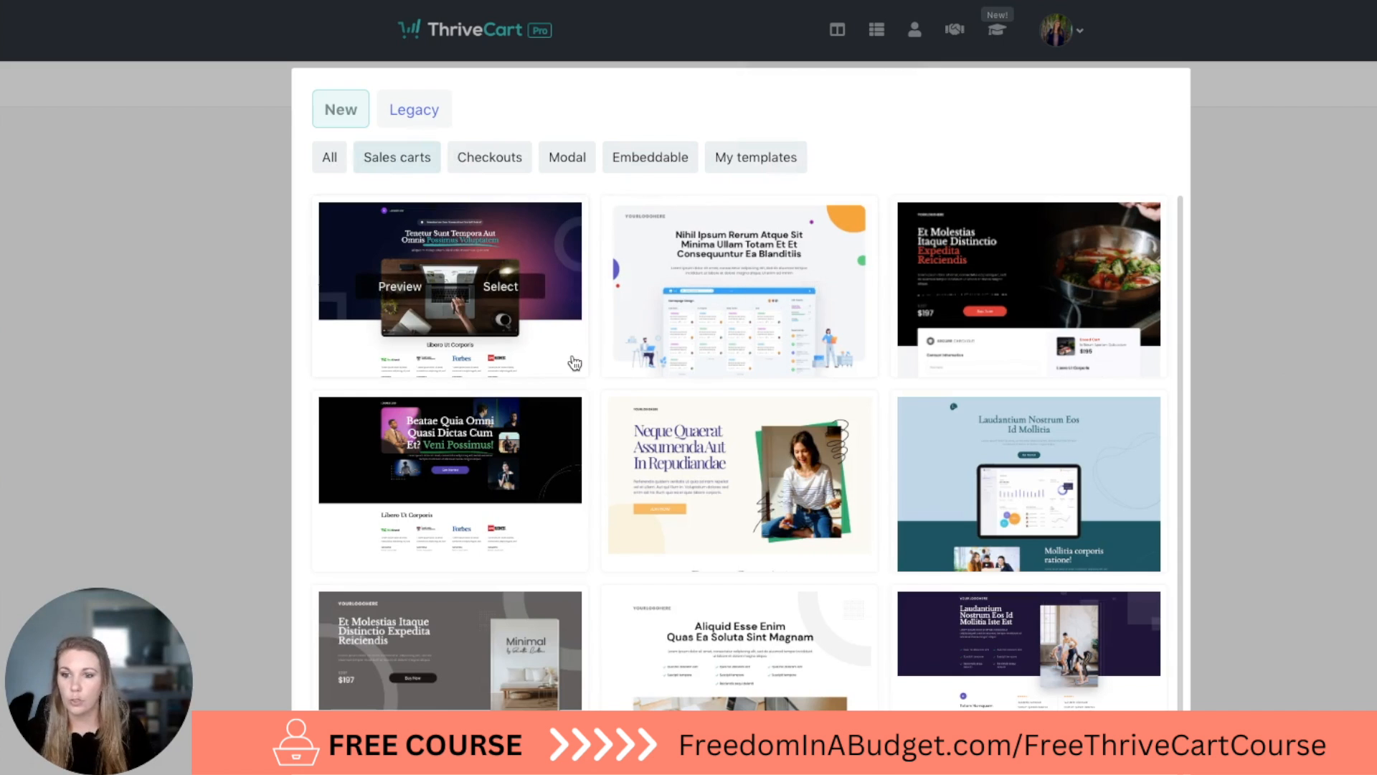
pyautogui.scroll(-1, 868, 536)
pyautogui.scroll(1, 868, 536)
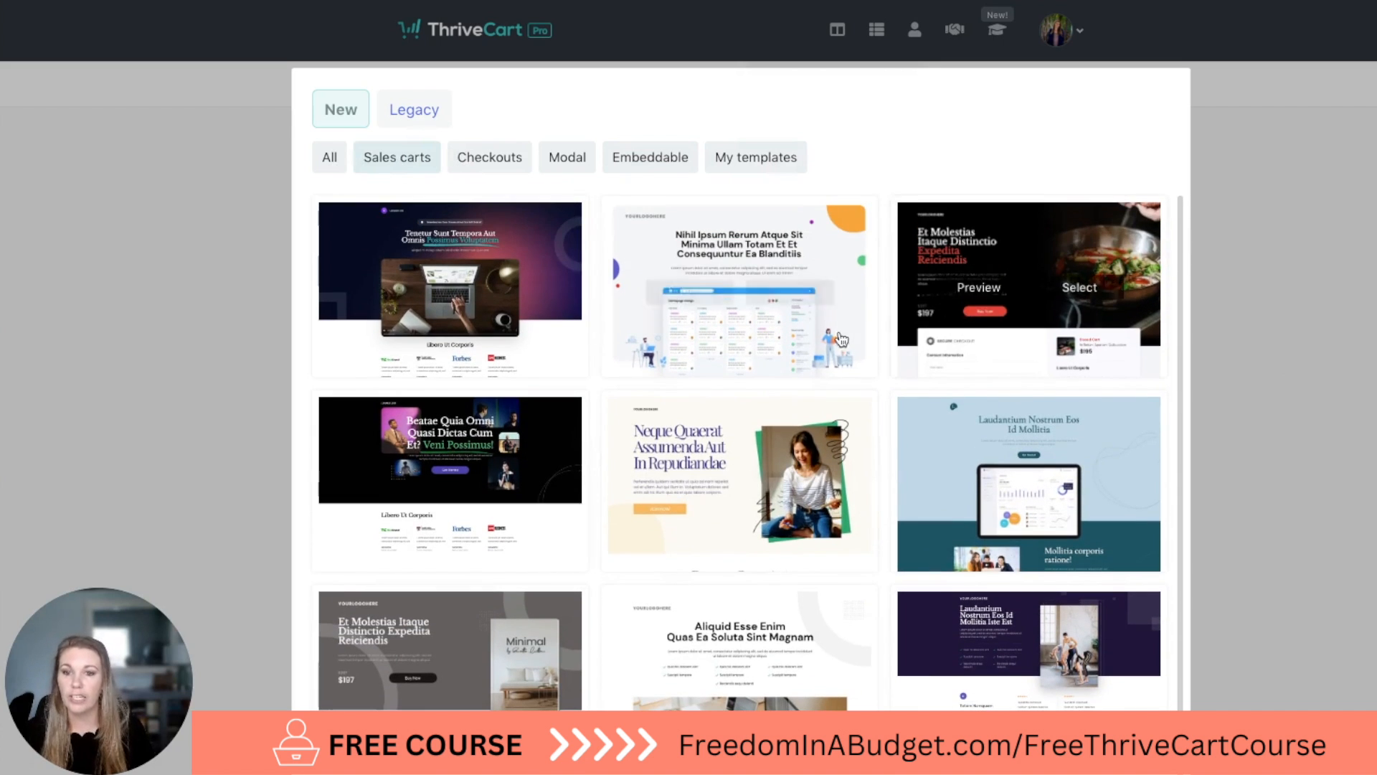
pyautogui.click(678, 291)
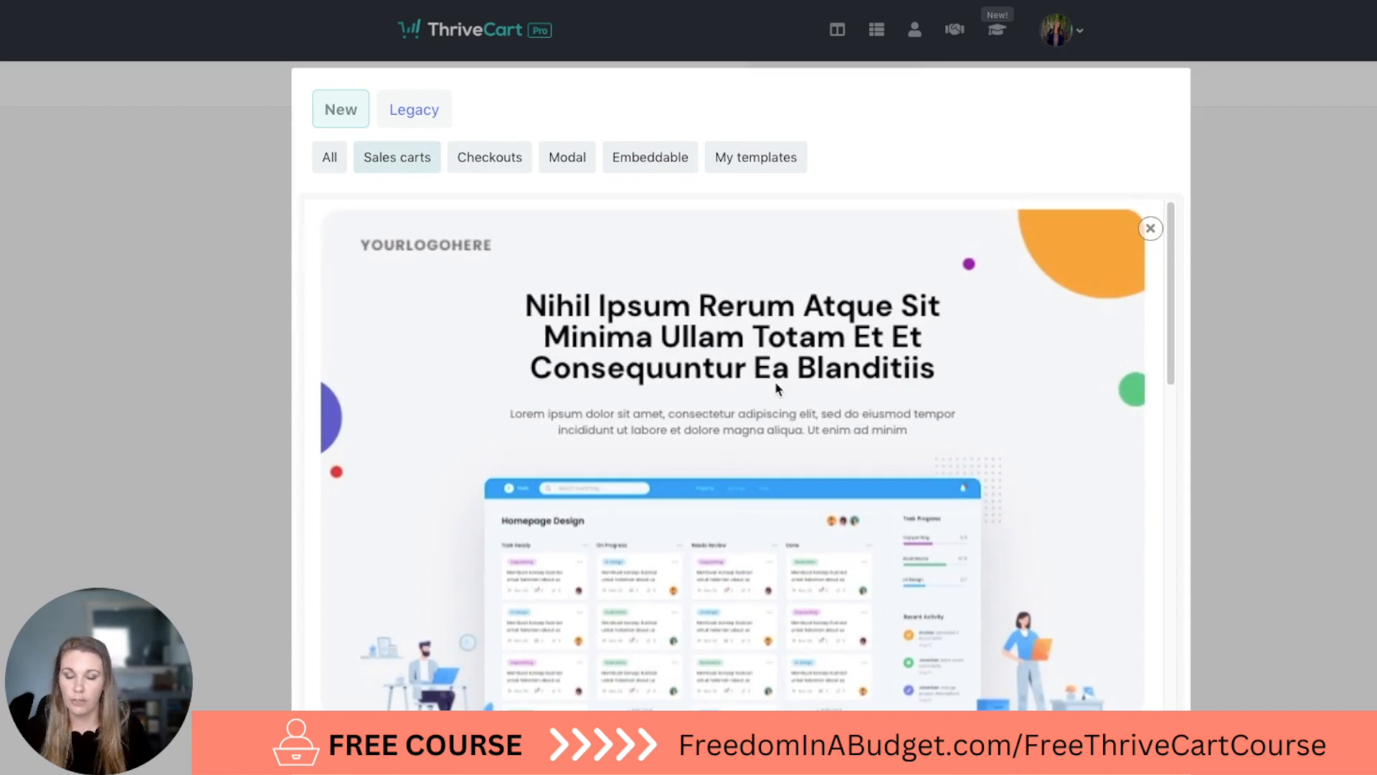
pyautogui.scroll(-12, 770, 381)
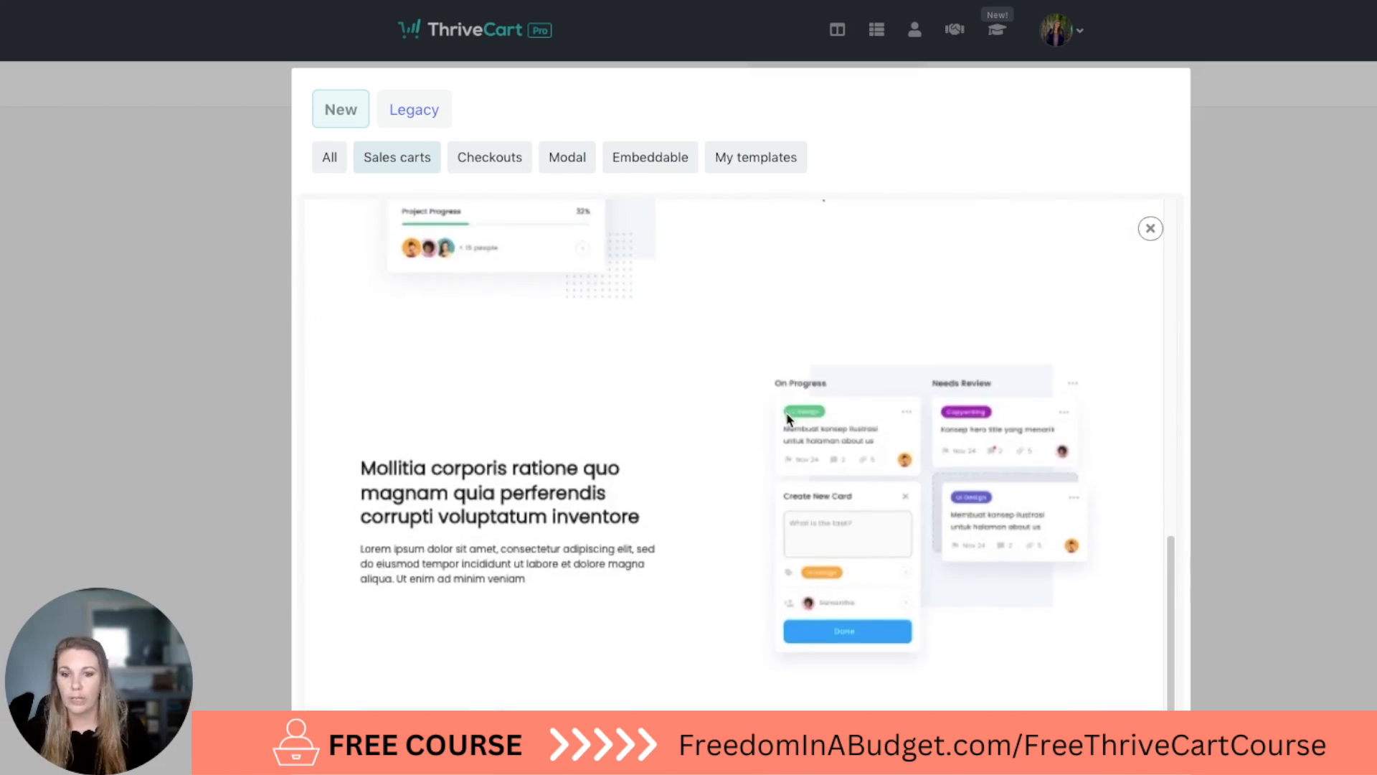
pyautogui.scroll(-8, 787, 419)
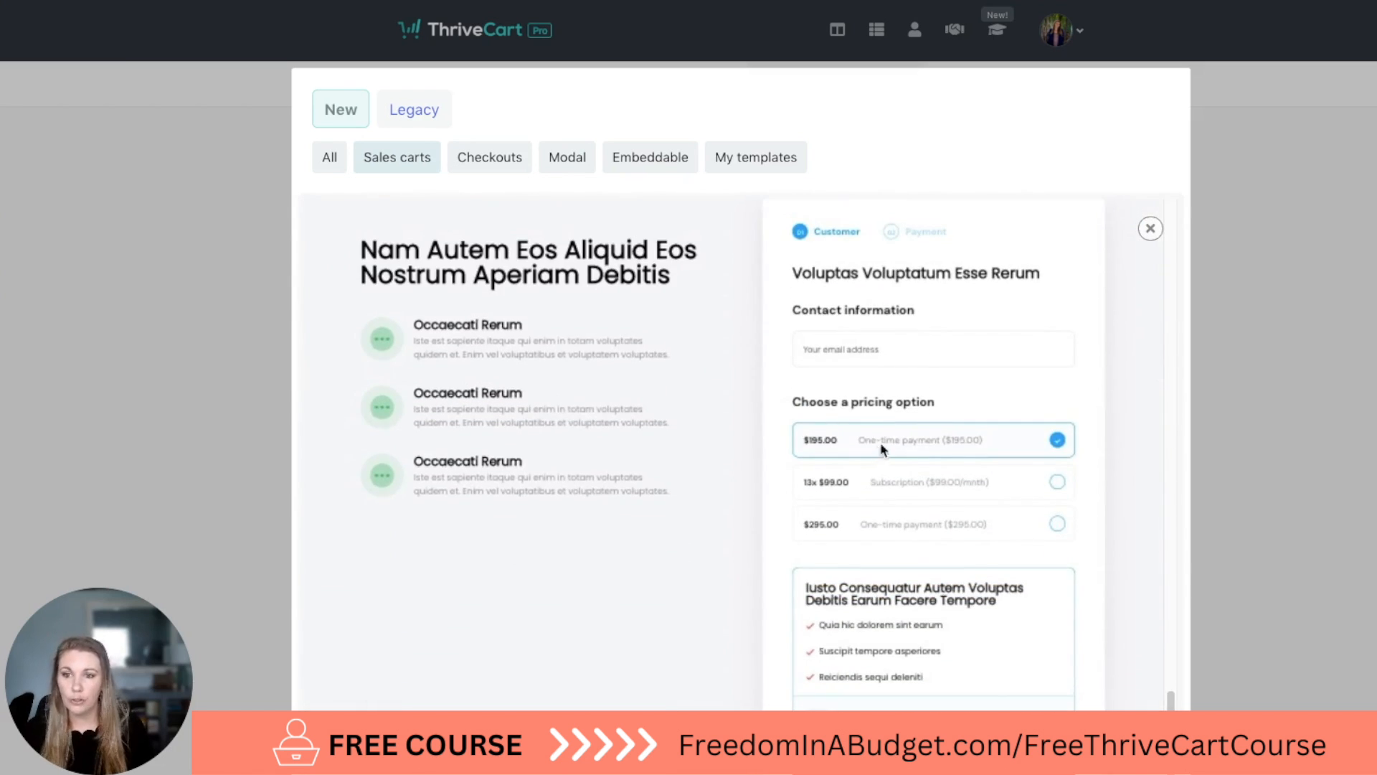
pyautogui.scroll(4, 1045, 334)
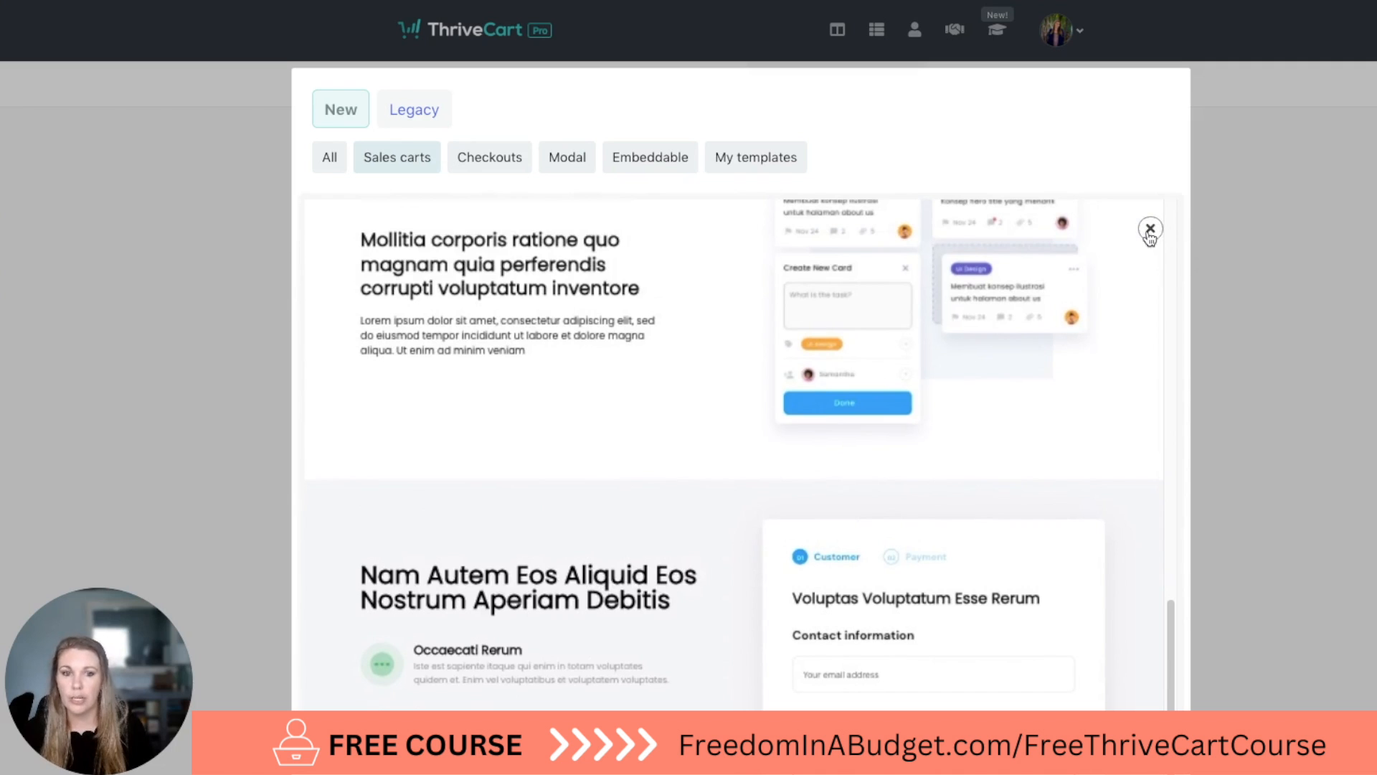
pyautogui.click(1151, 230)
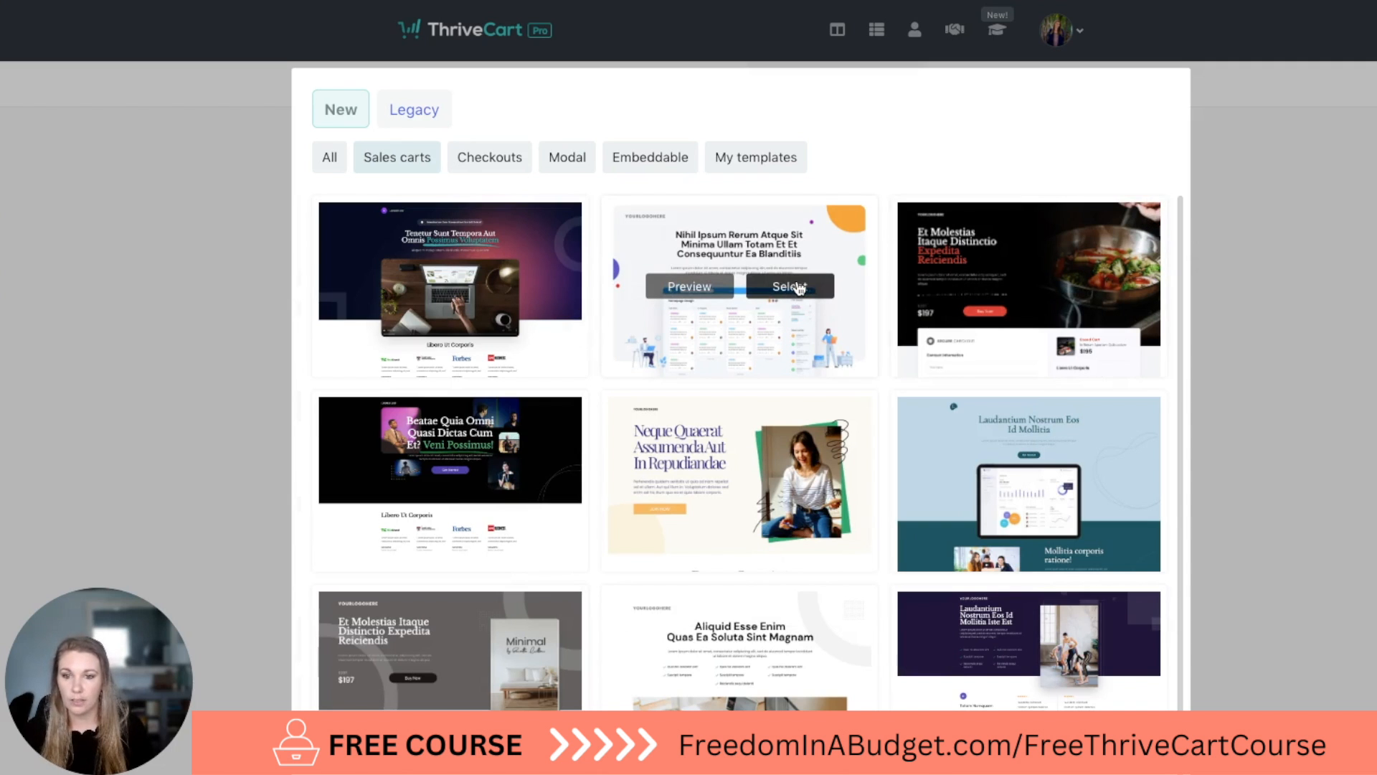
# Preview the dark "Tenetur Sunt Tempora Aut" sales cart template through its testimonial and bonus sections, and close the preview.
pyautogui.click(408, 287)
pyautogui.scroll(-1, 795, 431)
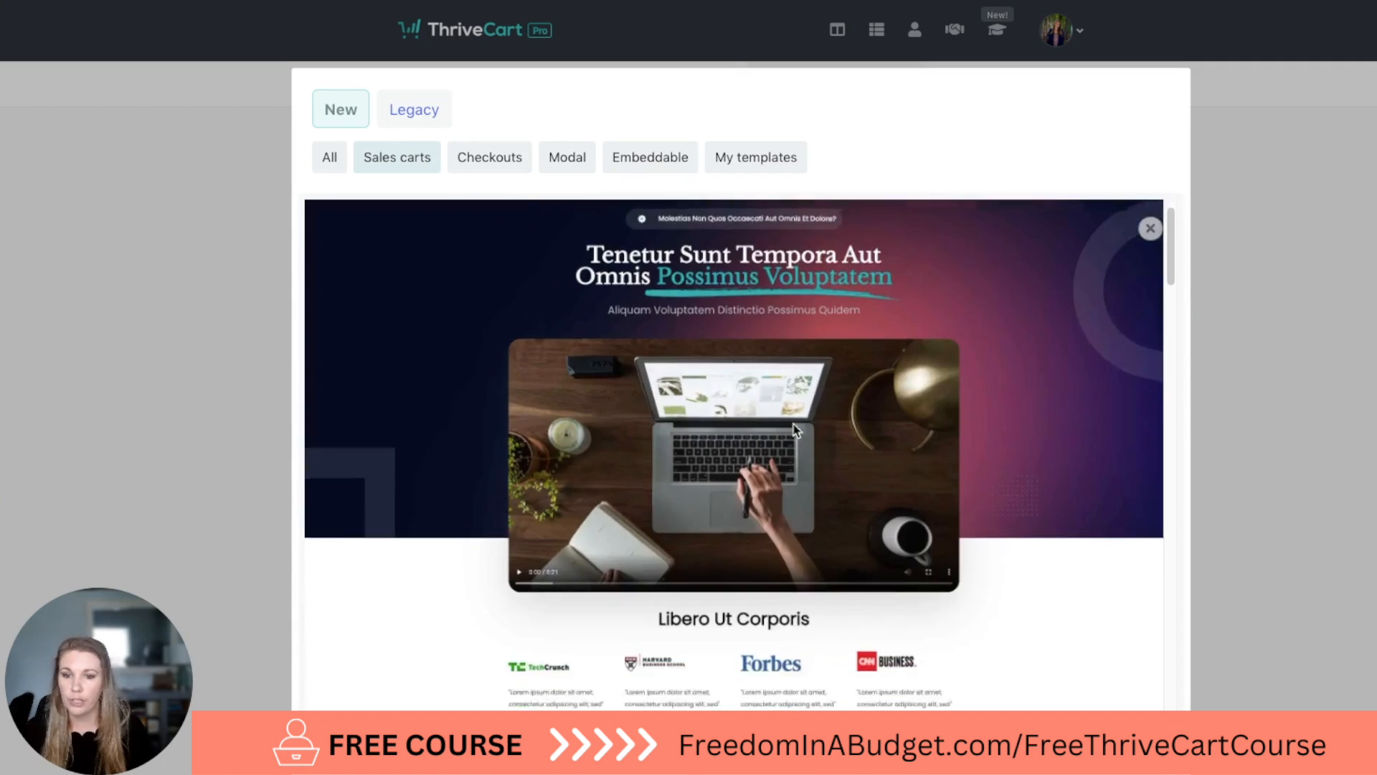
pyautogui.scroll(-20, 794, 431)
pyautogui.scroll(-15, 807, 472)
pyautogui.scroll(-5, 806, 472)
pyautogui.scroll(5, 806, 470)
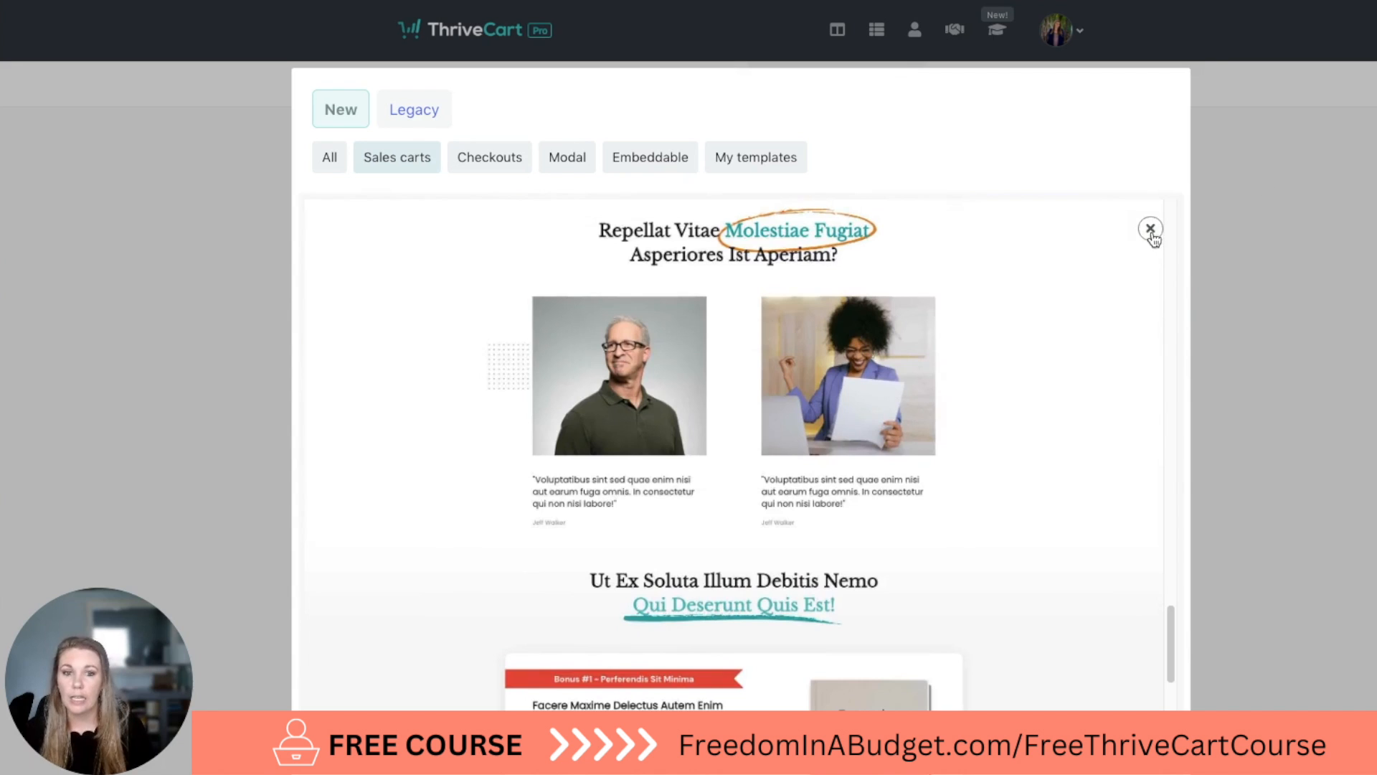
pyautogui.click(1150, 228)
# Preview the "Architecto ipsa minima eos ducimus aut rem" sales cart template down to its checkout form, and close the preview.
pyautogui.scroll(-2, 865, 401)
pyautogui.scroll(-3, 878, 493)
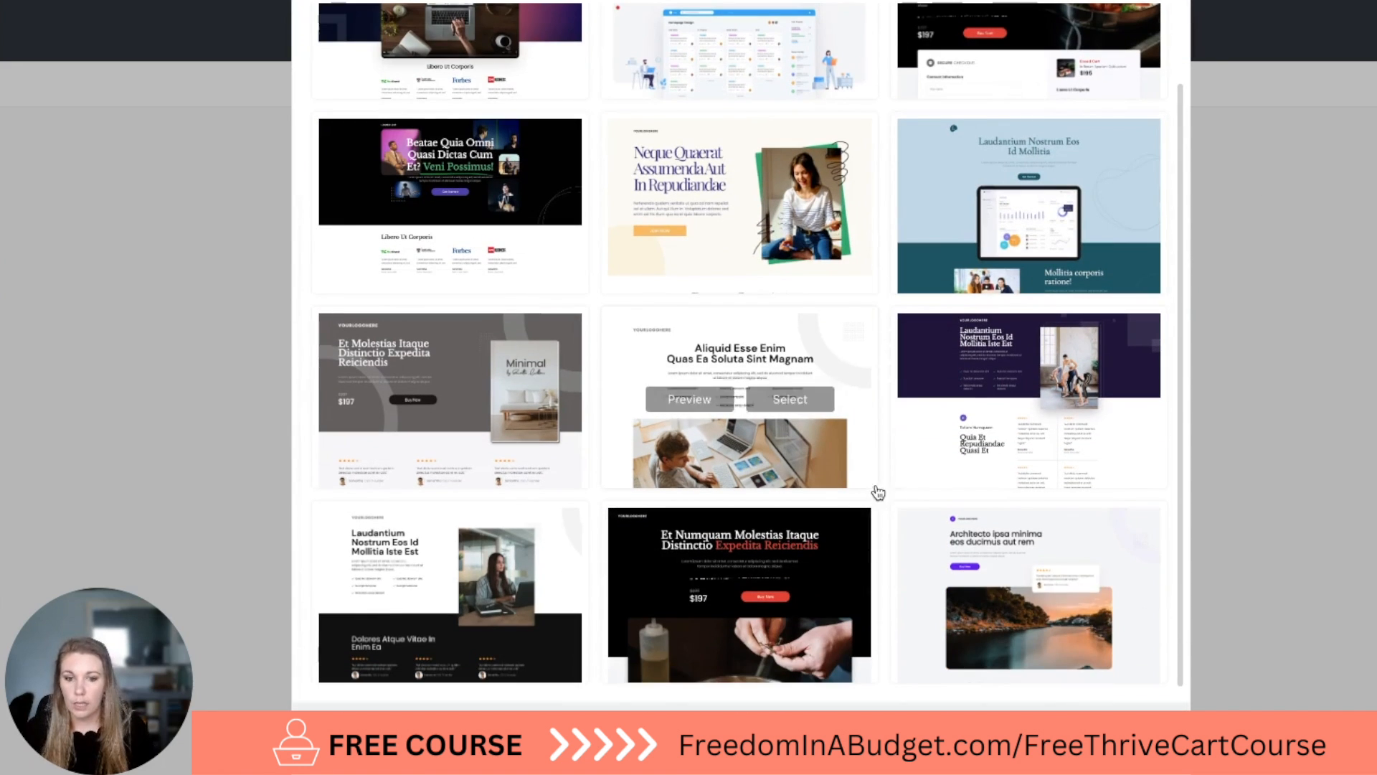
pyautogui.click(988, 594)
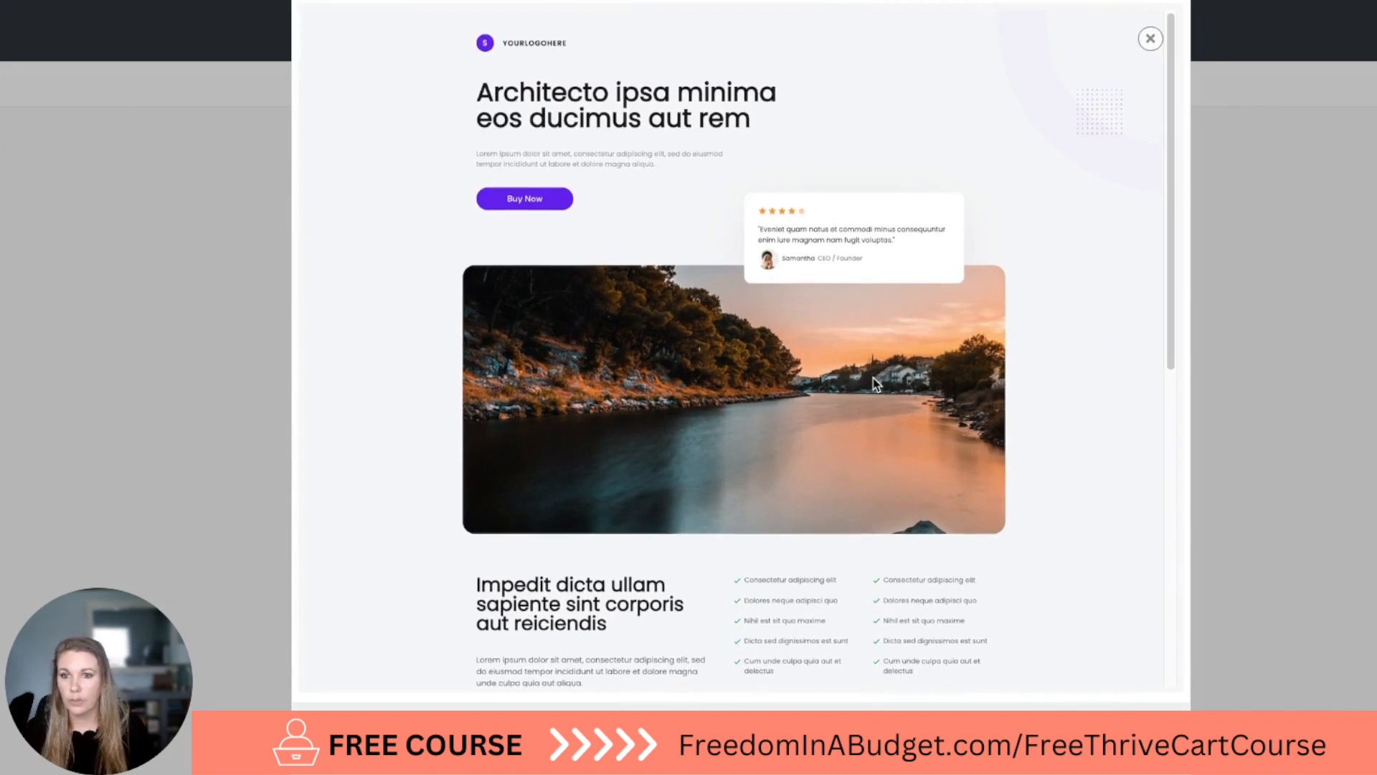
pyautogui.scroll(-2, 873, 378)
pyautogui.scroll(2, 873, 378)
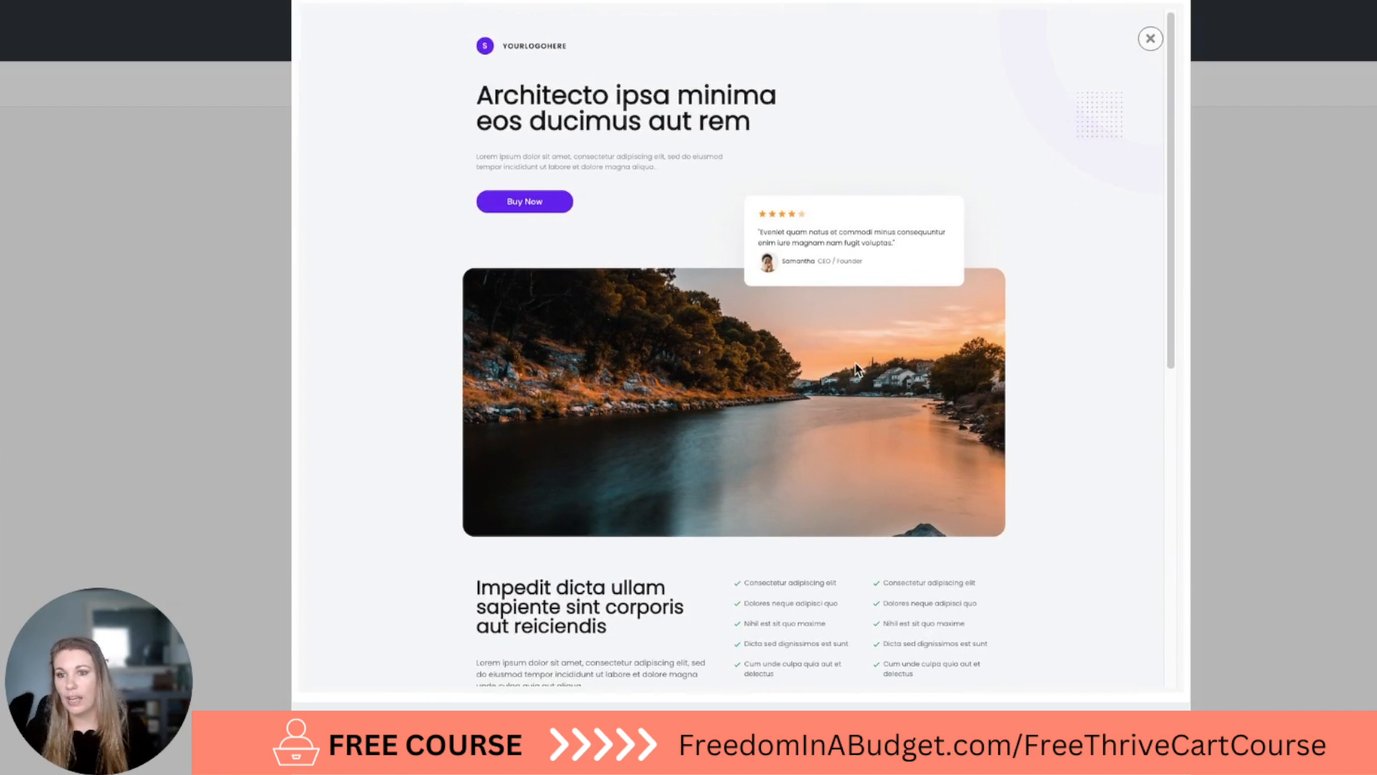
pyautogui.scroll(-8, 856, 369)
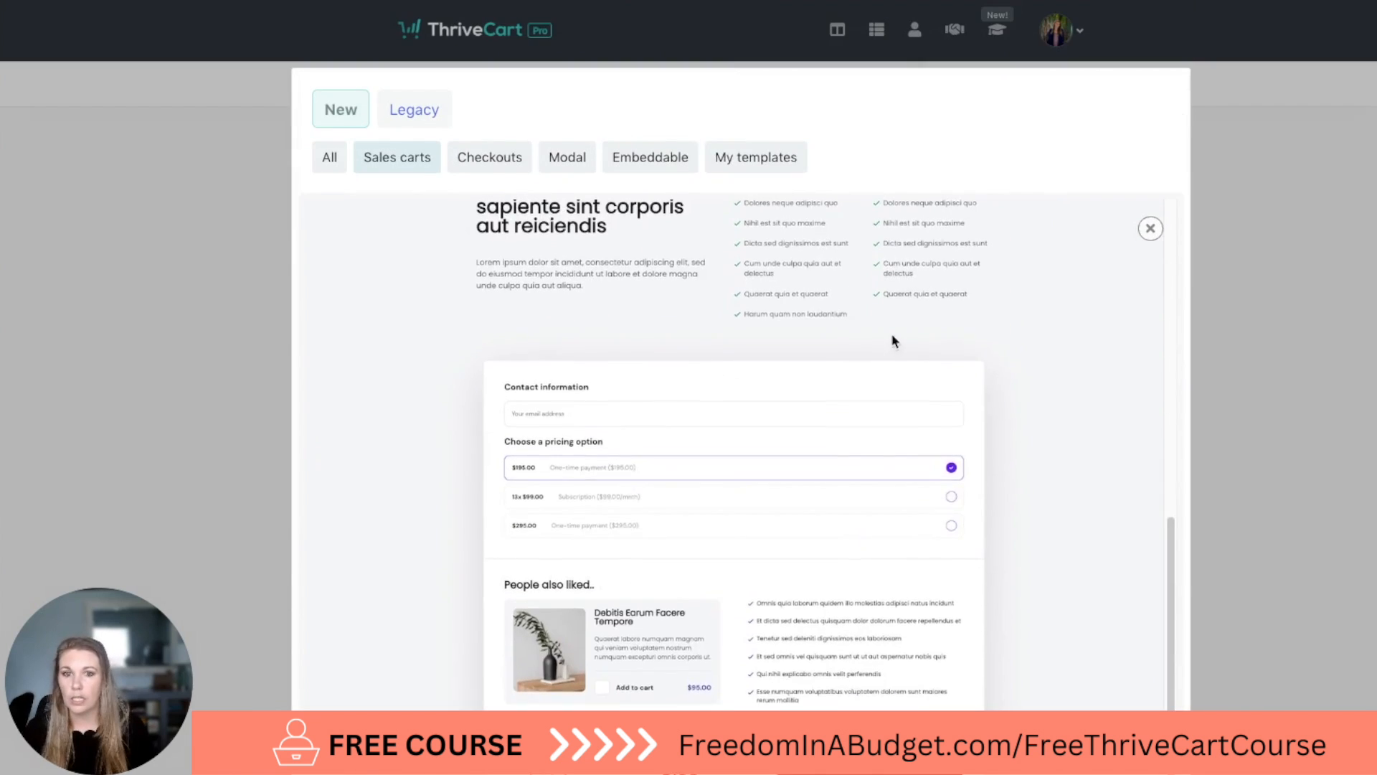
pyautogui.scroll(8, 891, 340)
pyautogui.click(1150, 228)
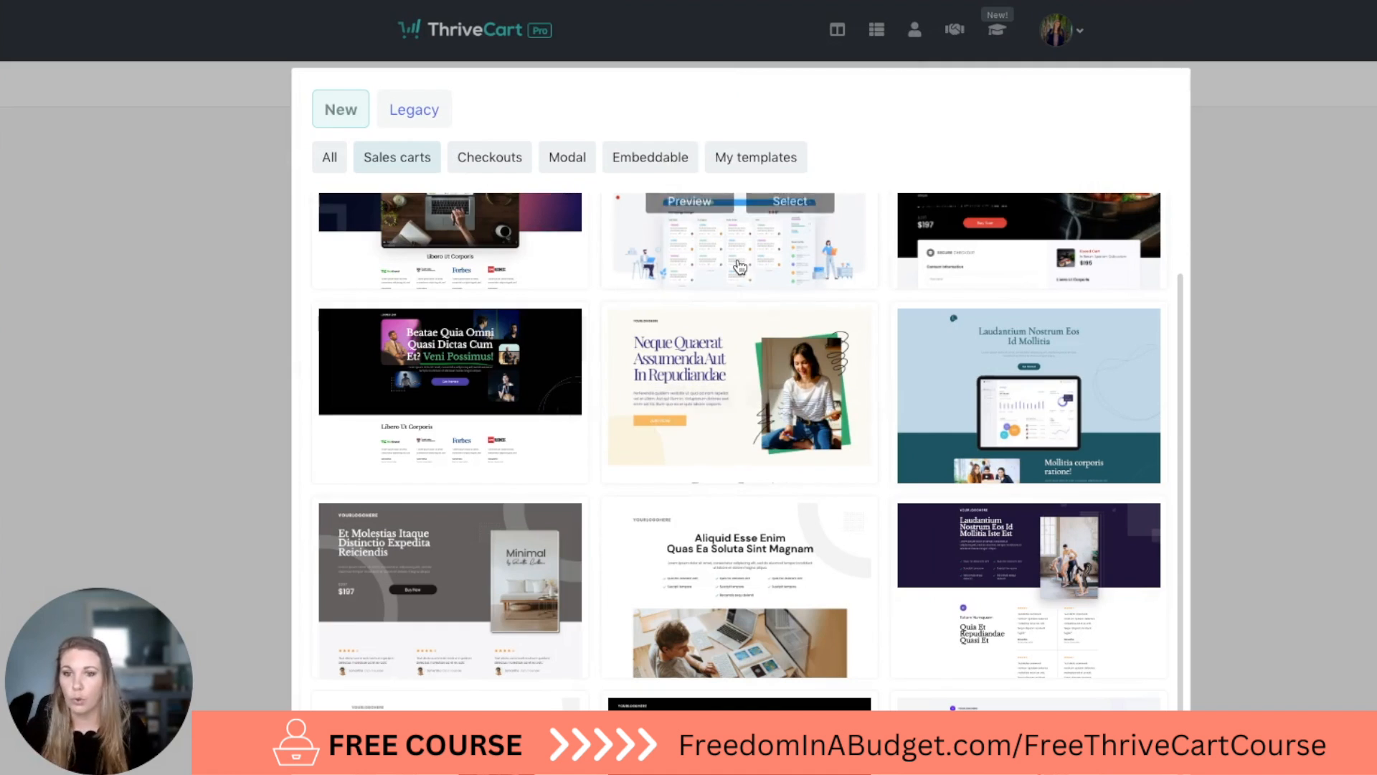
# Show the Checkouts designs and preview the beige "Nam Autem Eos Aliquid" template down to its payment total, closing it when done.
pyautogui.click(507, 159)
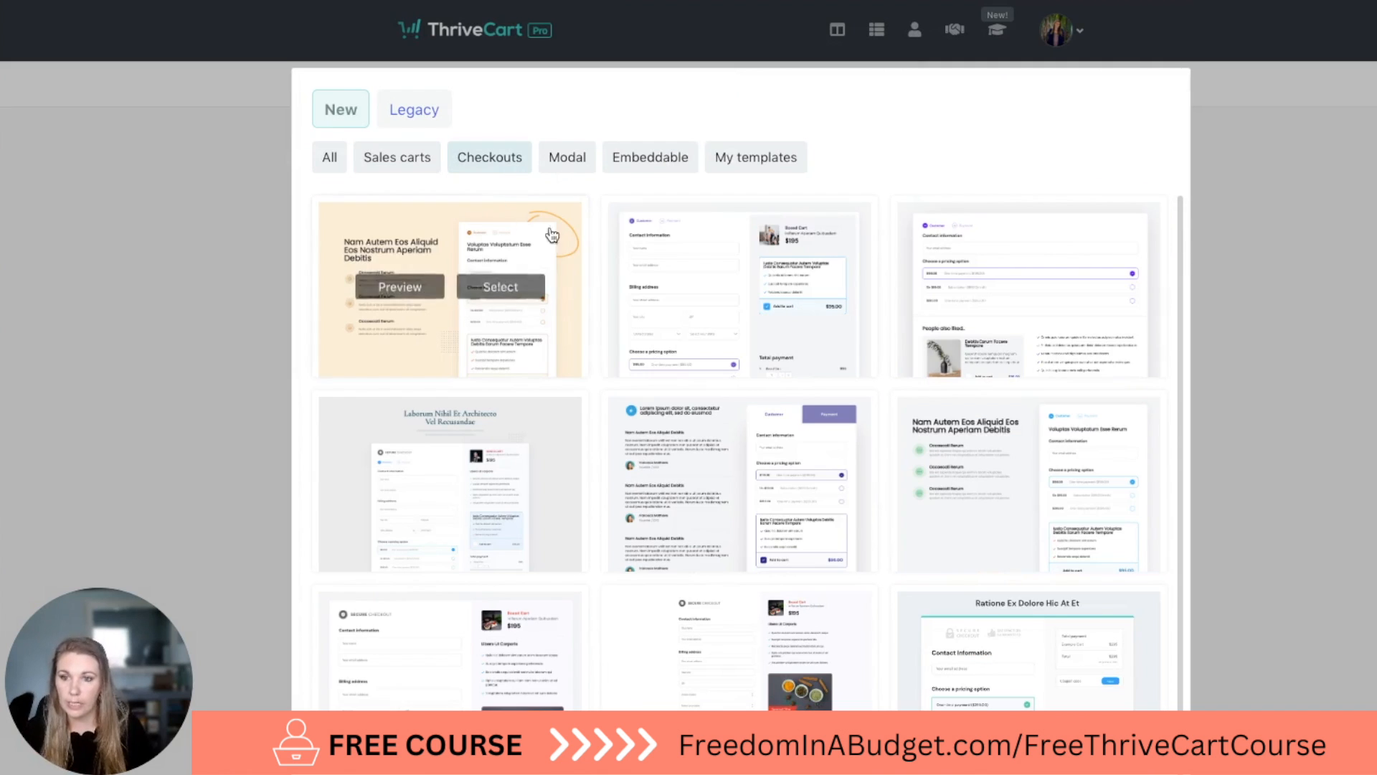
pyautogui.click(420, 288)
pyautogui.scroll(-4, 689, 363)
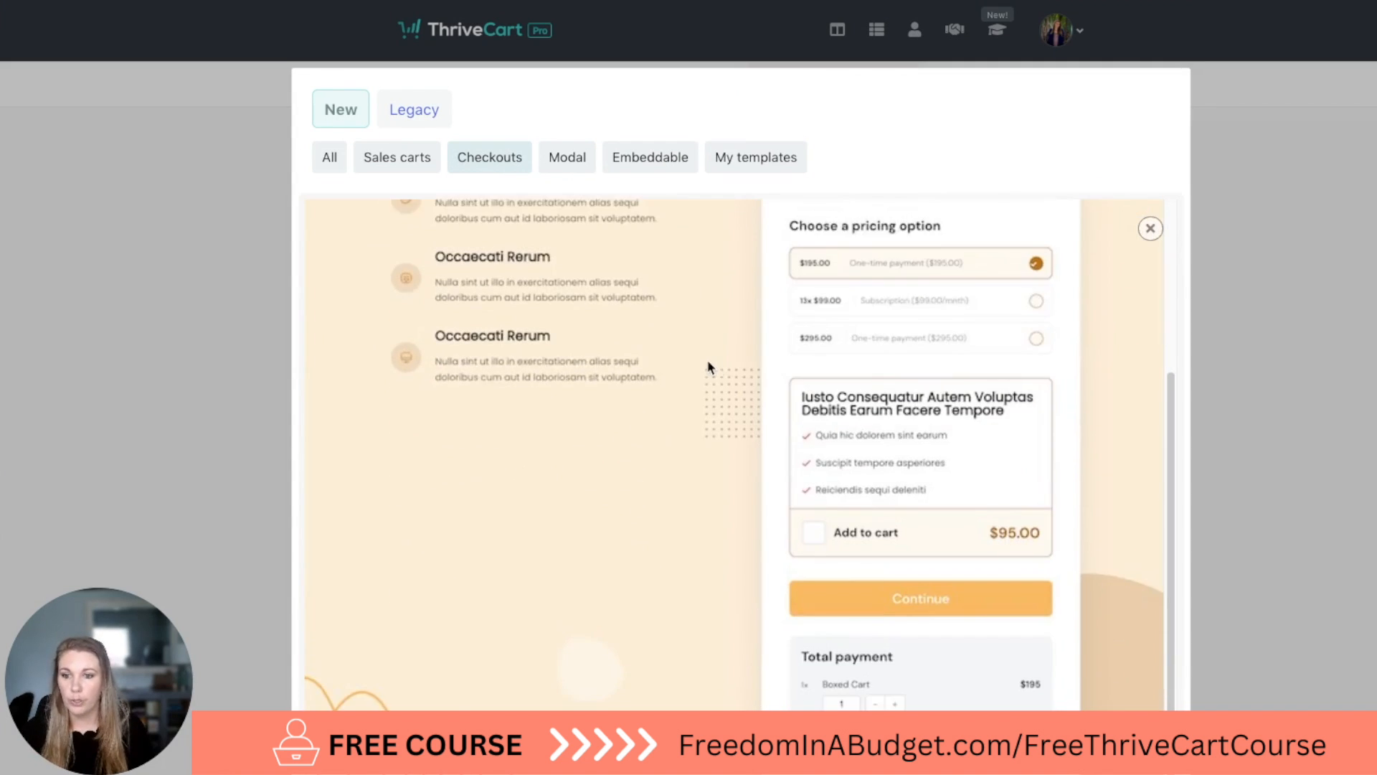
pyautogui.scroll(-1, 775, 391)
pyautogui.scroll(5, 772, 385)
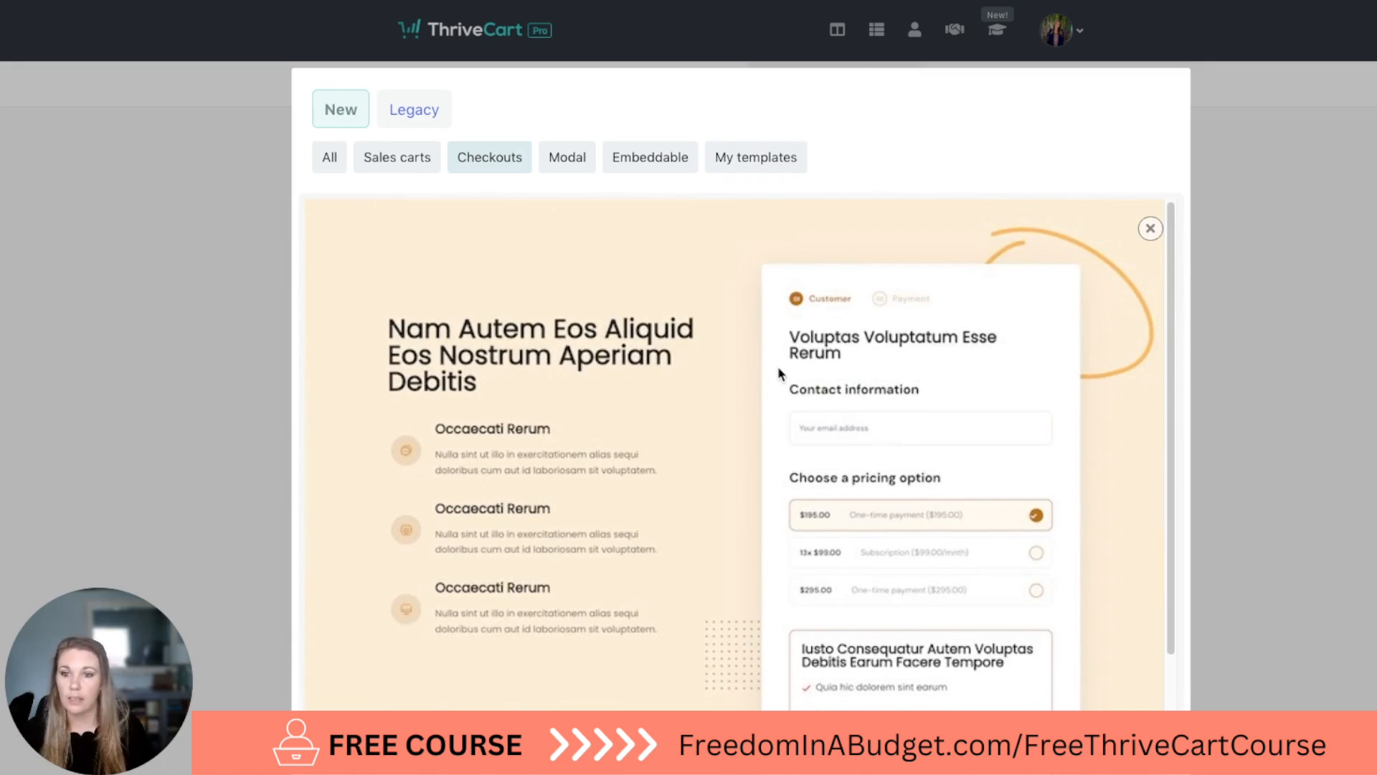
pyautogui.click(1149, 228)
# Preview the checkout template with stacked testimonials beside a Customer and Payment form, and close the preview.
pyautogui.scroll(-2, 836, 431)
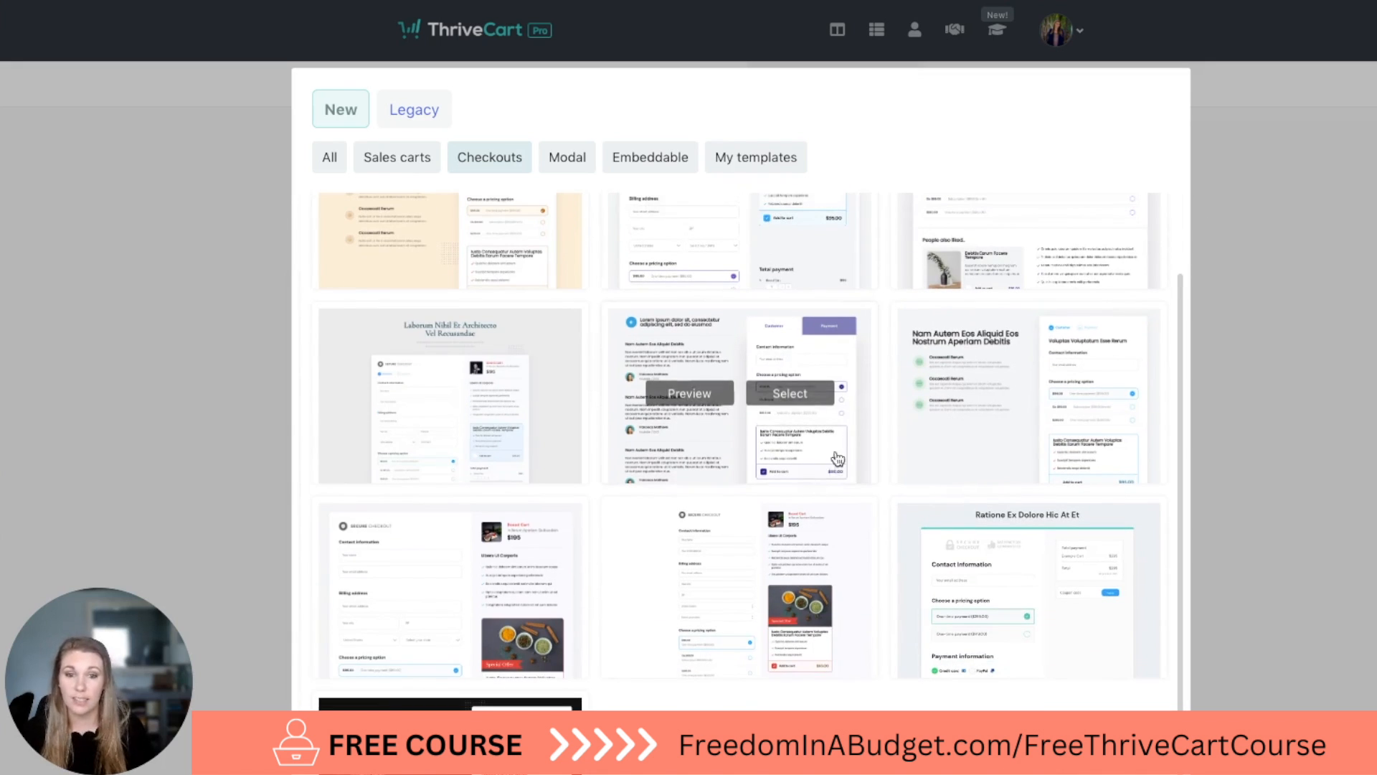
pyautogui.click(677, 395)
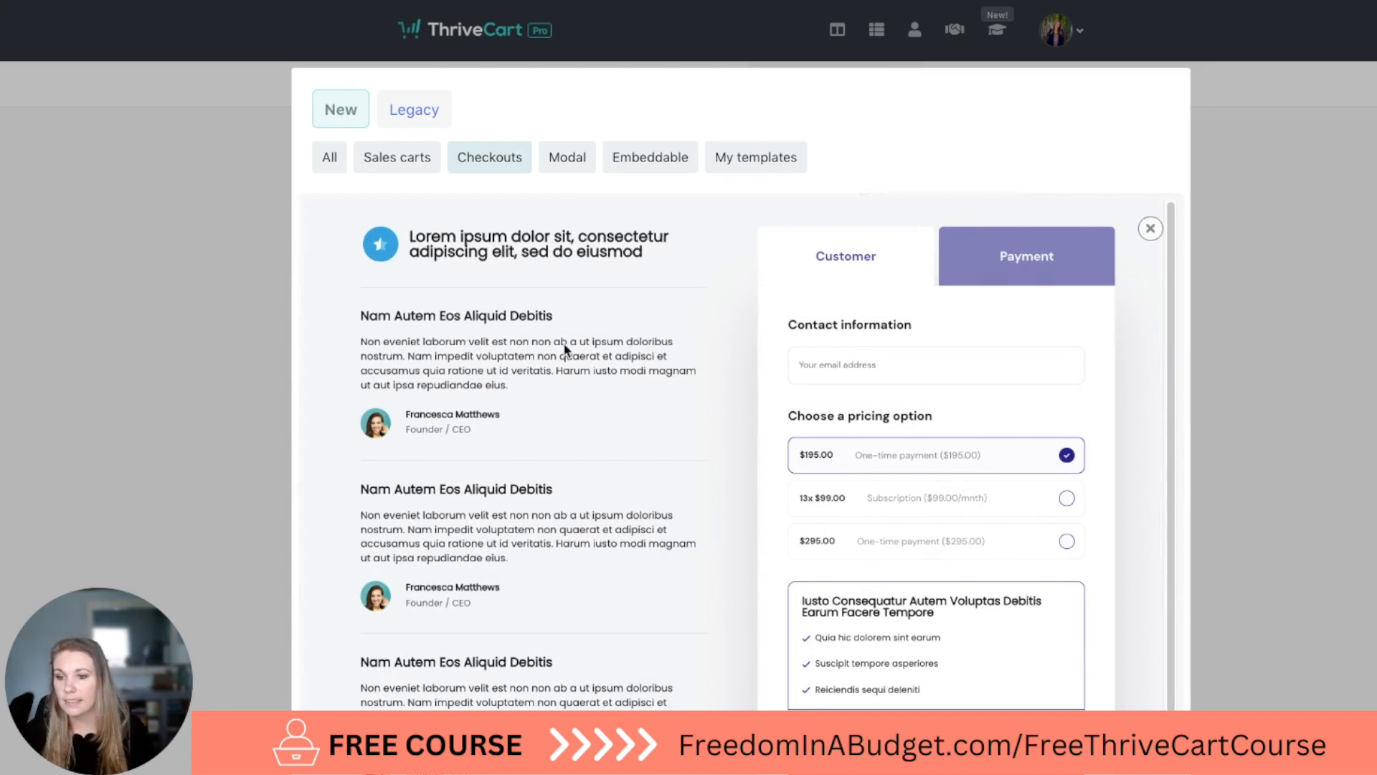
pyautogui.scroll(-3, 552, 350)
pyautogui.scroll(-3, 640, 456)
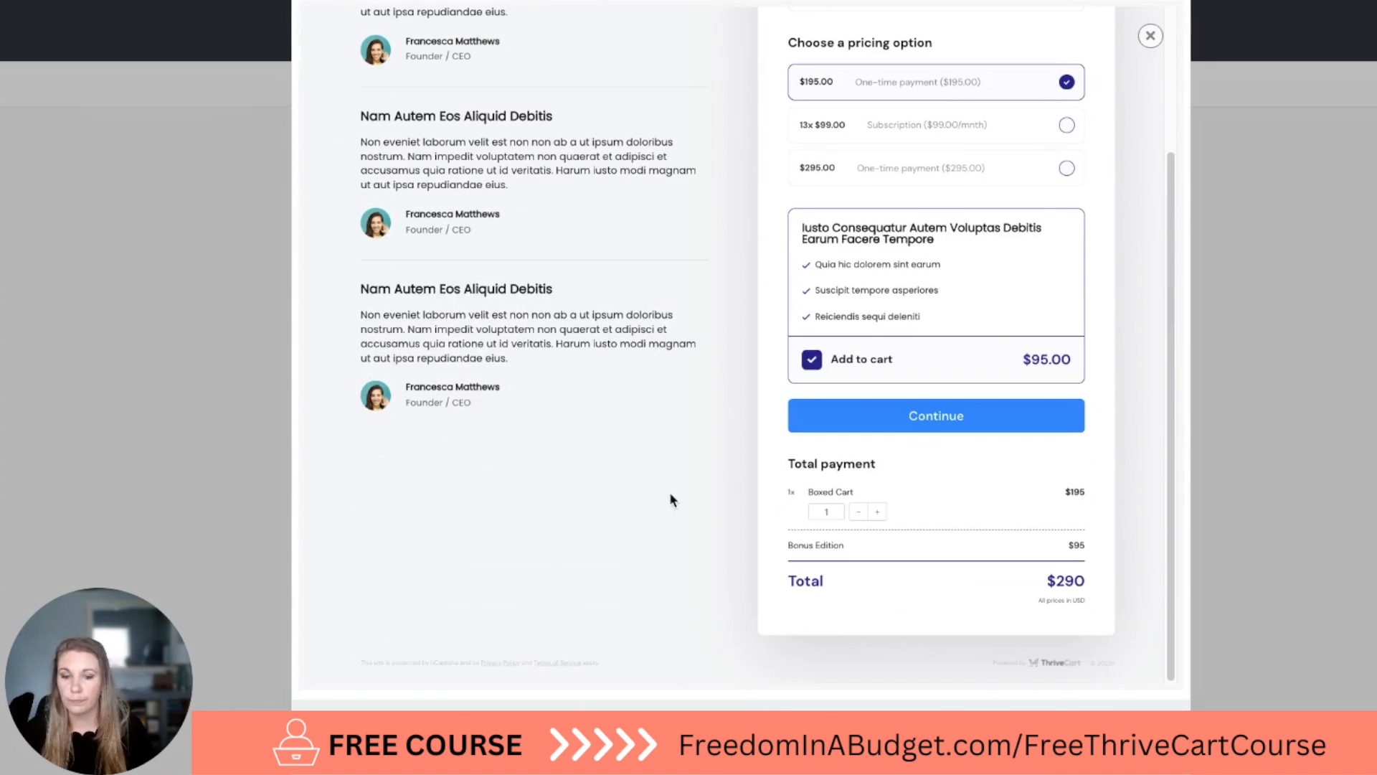
pyautogui.scroll(6, 742, 470)
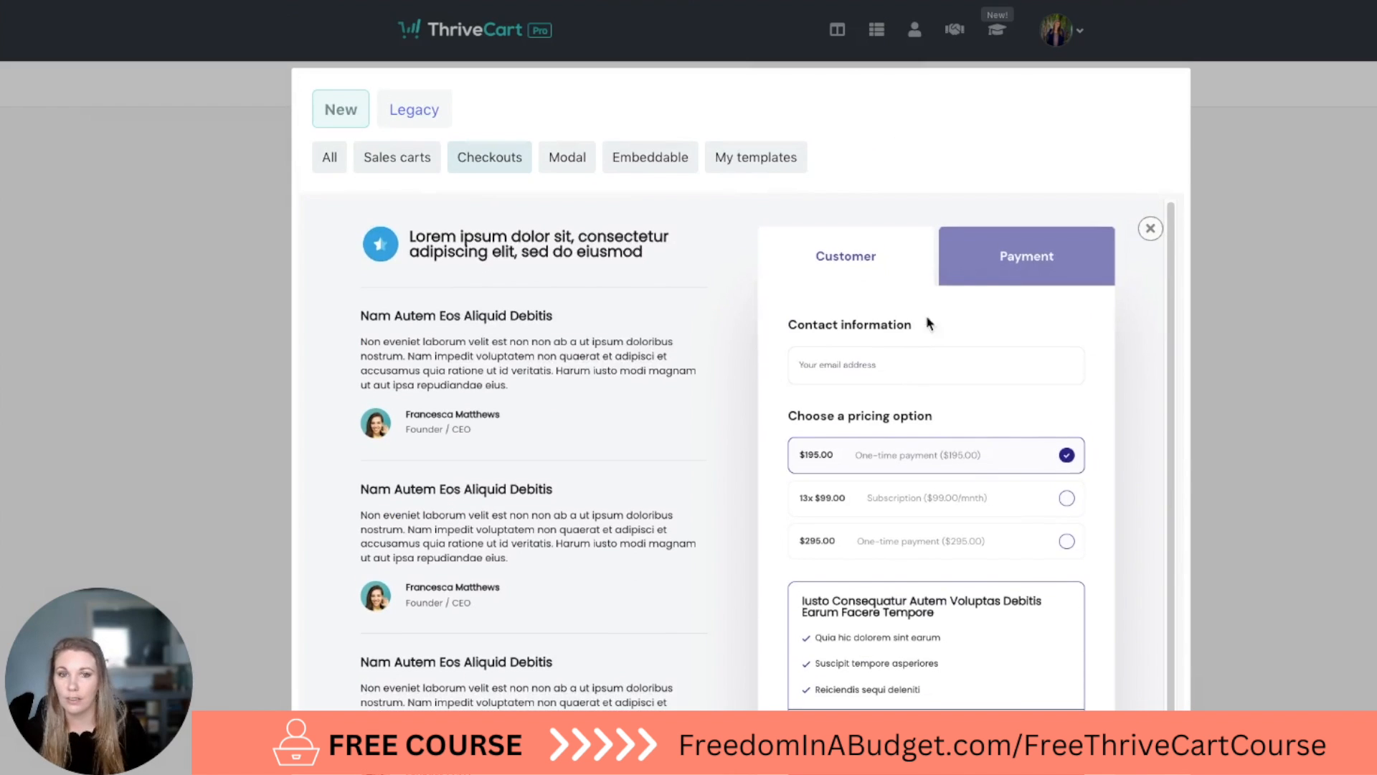
pyautogui.click(1151, 229)
# Return to the Sales carts designs and select the dark "Tenetur Sunt Tempora Aut" template for the cart page.
pyautogui.click(412, 164)
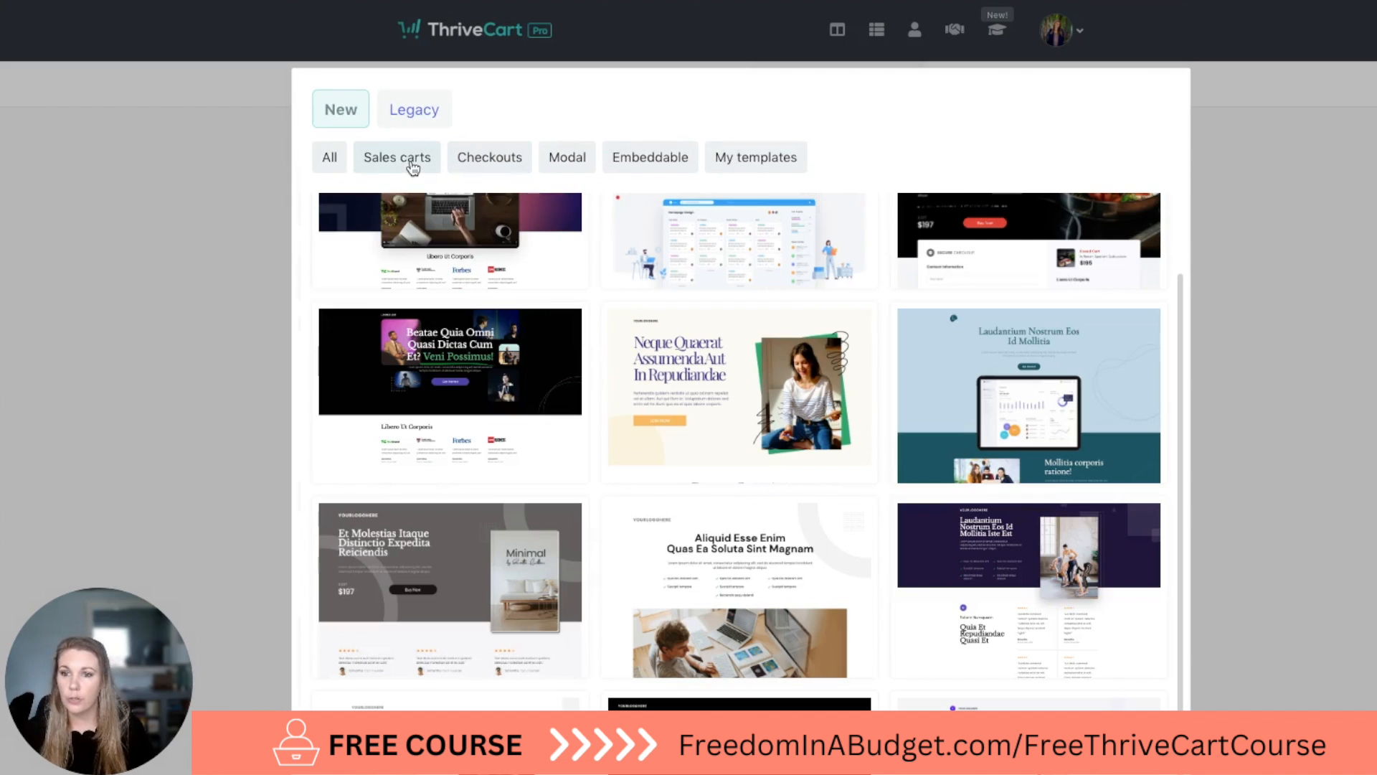
pyautogui.scroll(2, 578, 338)
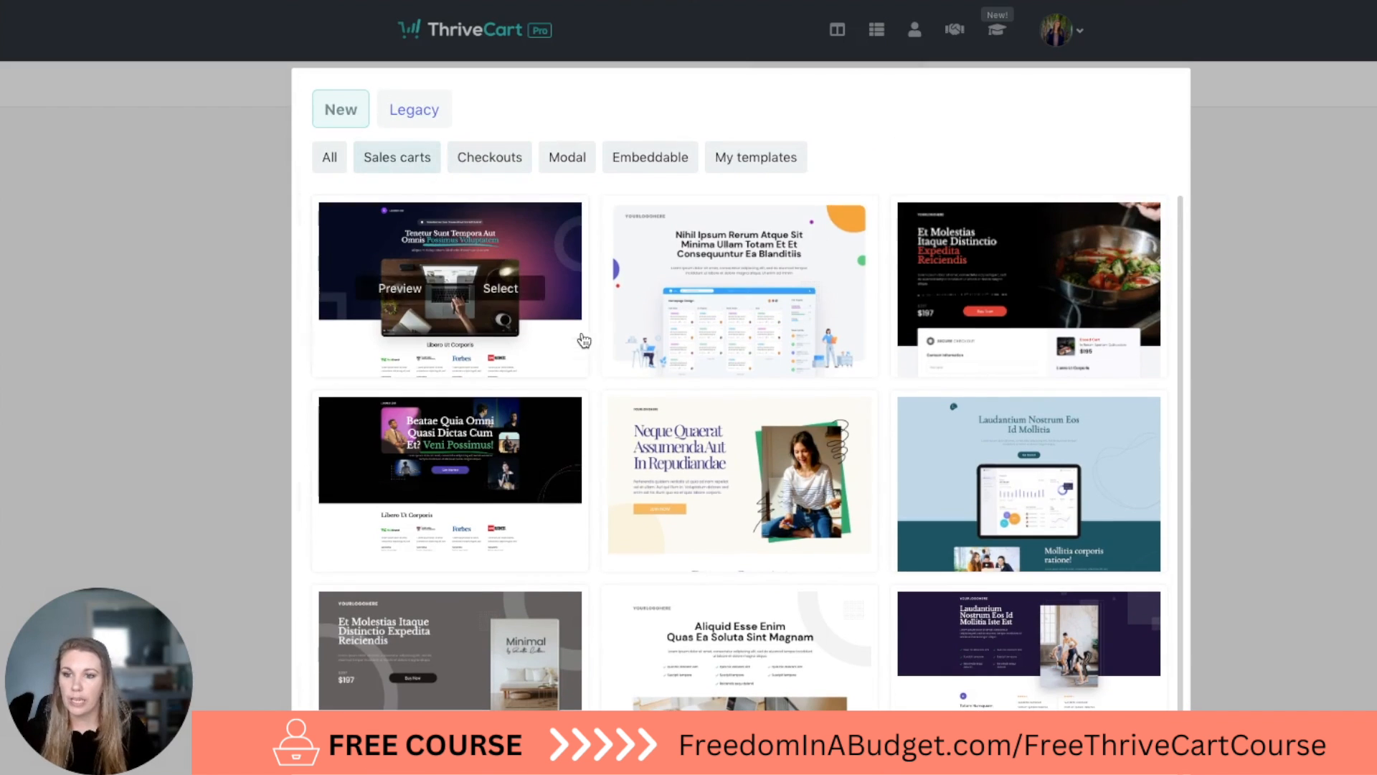
pyautogui.click(514, 288)
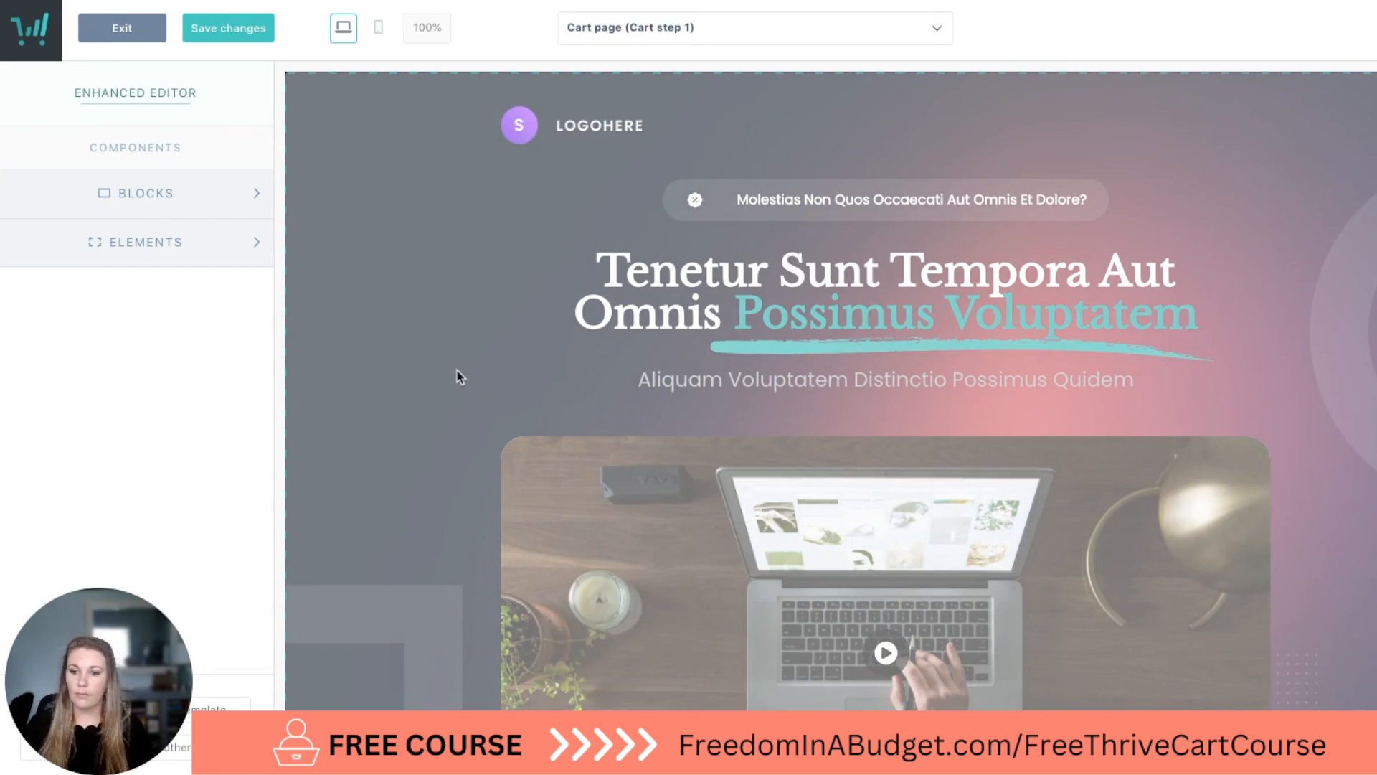
# Look through the cart page's hero, press logos, book, content and feature sections, and leave the block options.
pyautogui.scroll(-4, 461, 369)
pyautogui.scroll(4, 433, 408)
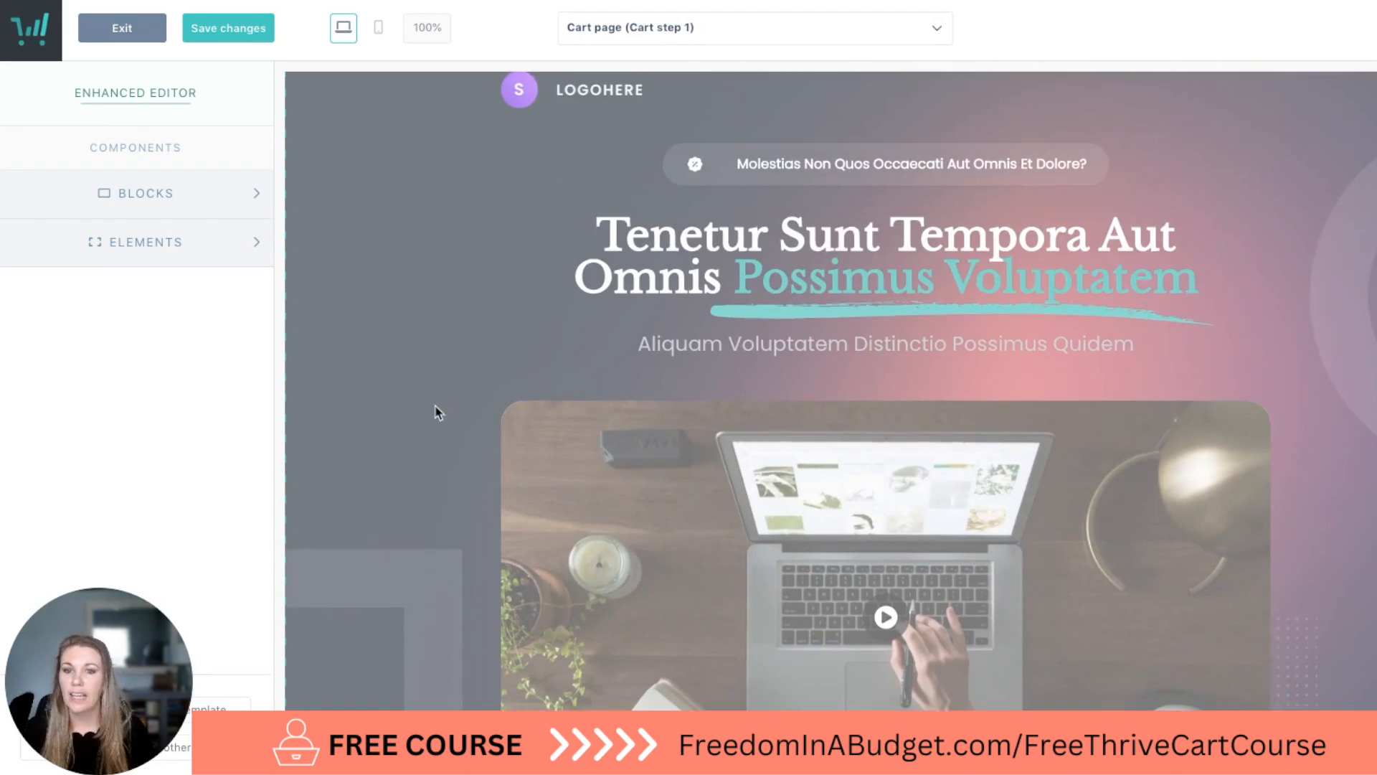
pyautogui.scroll(-20, 504, 310)
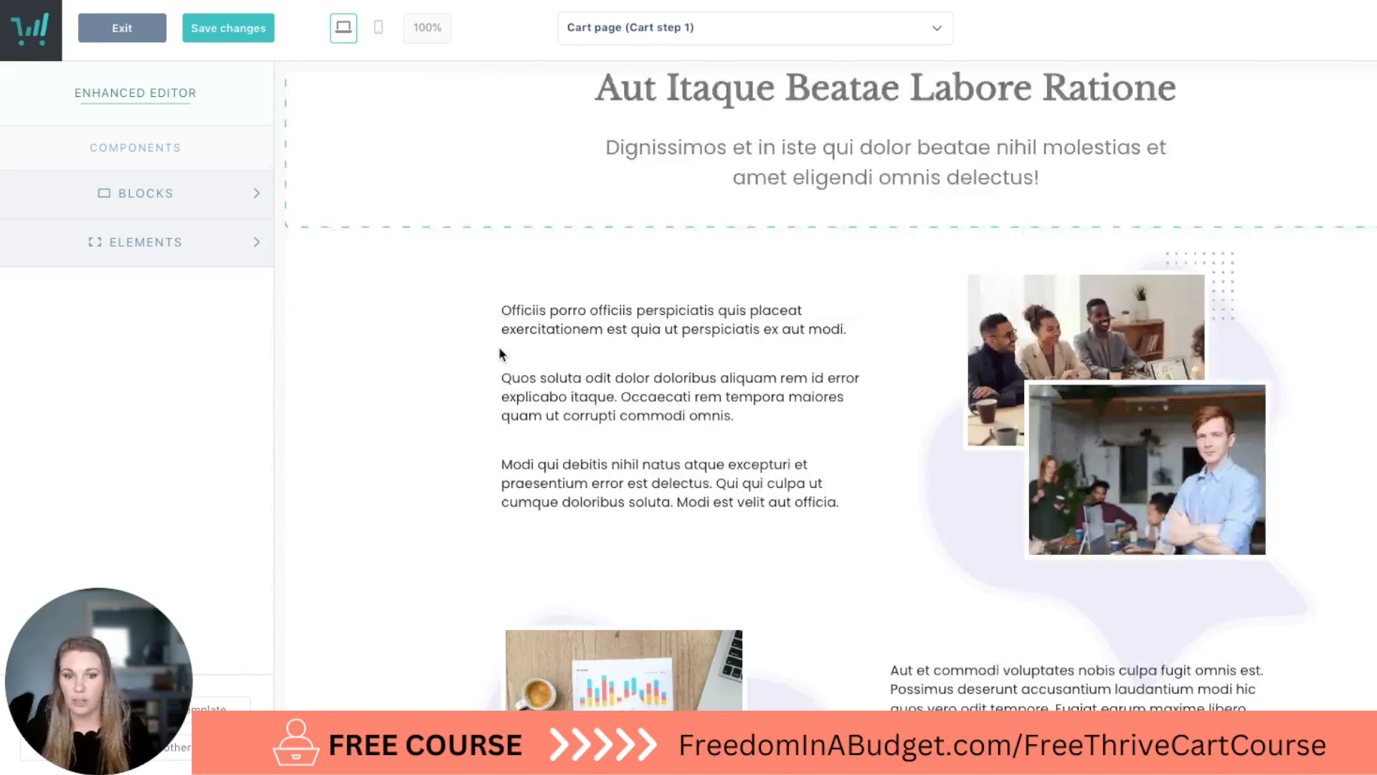
pyautogui.scroll(-10, 500, 347)
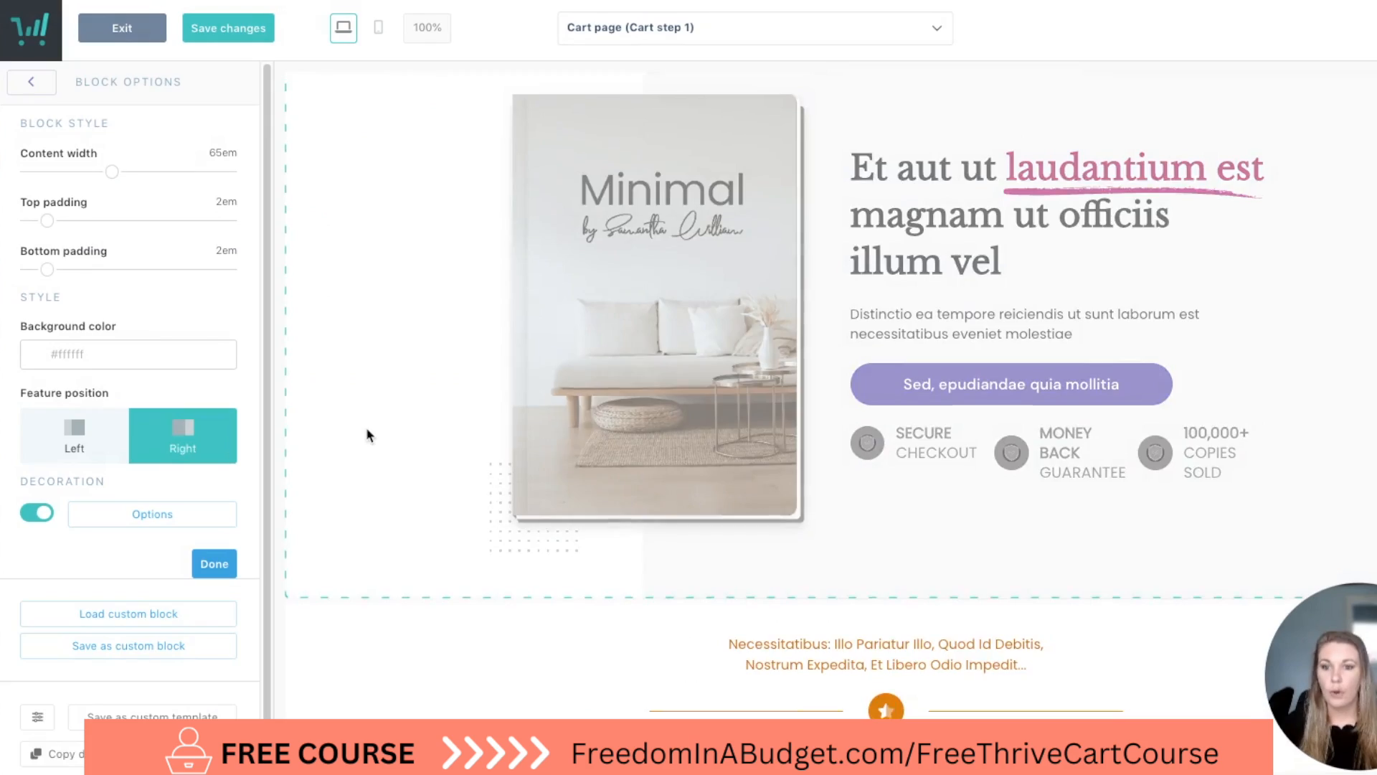
pyautogui.scroll(13, 366, 429)
pyautogui.scroll(-10, 367, 429)
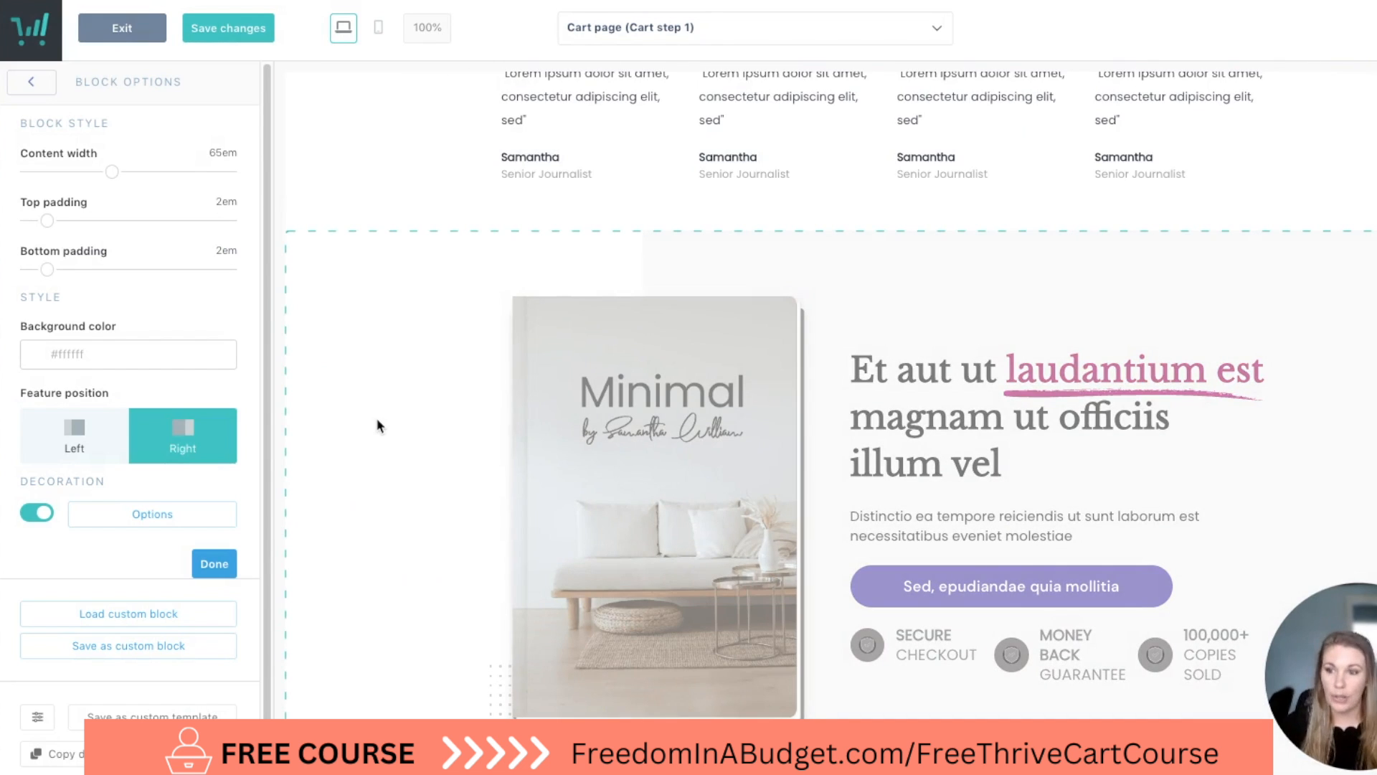
pyautogui.scroll(-1, 377, 419)
pyautogui.click(32, 81)
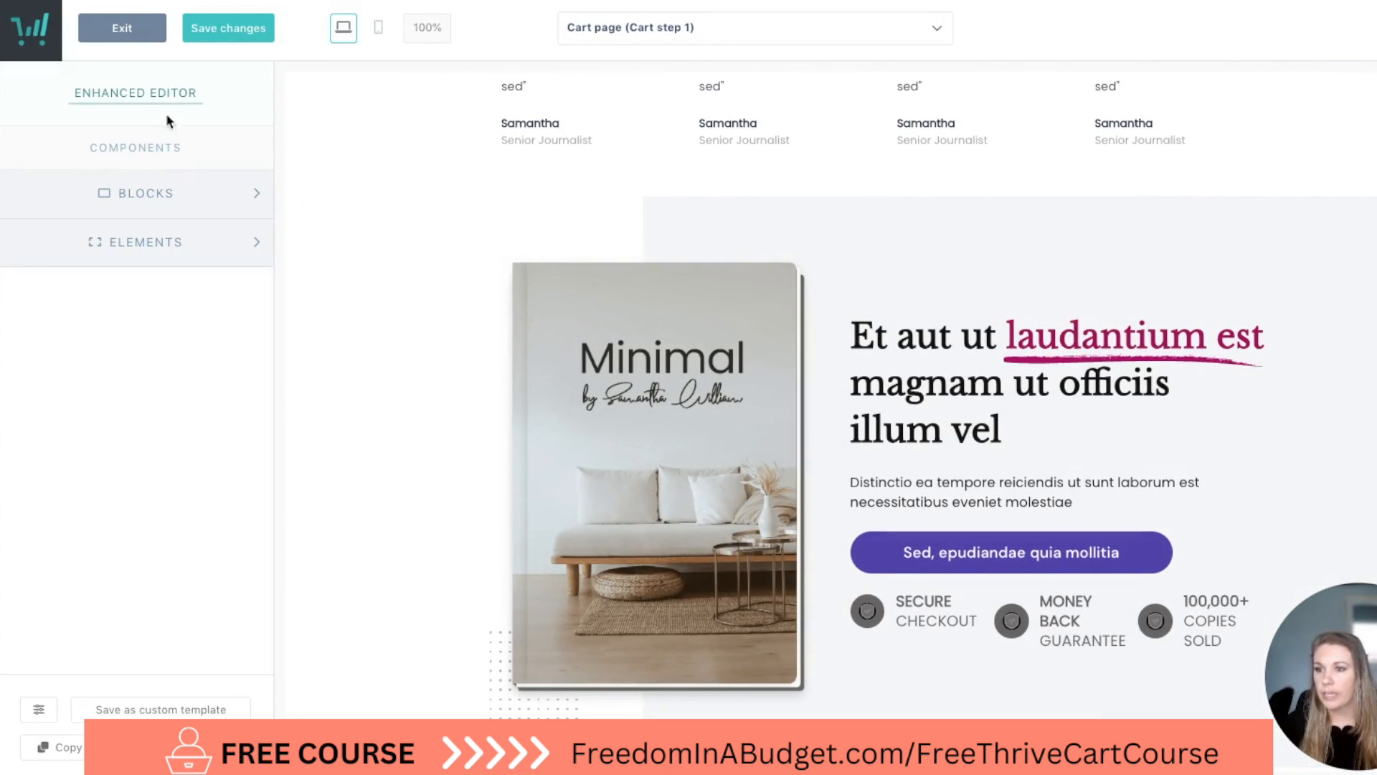
# Review the available block categories and look at the Progress Bars blocks, returning to the category list when done.
pyautogui.click(143, 195)
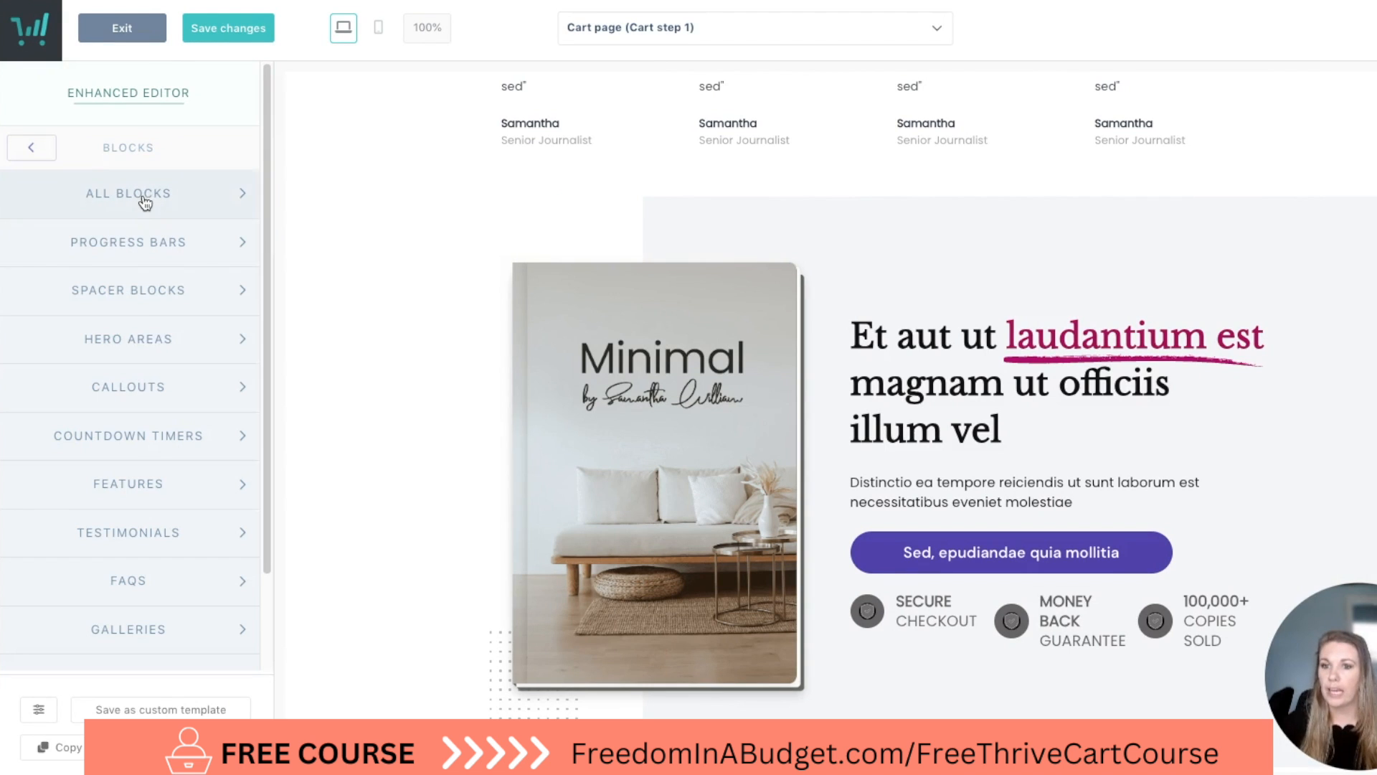
pyautogui.scroll(-2, 143, 287)
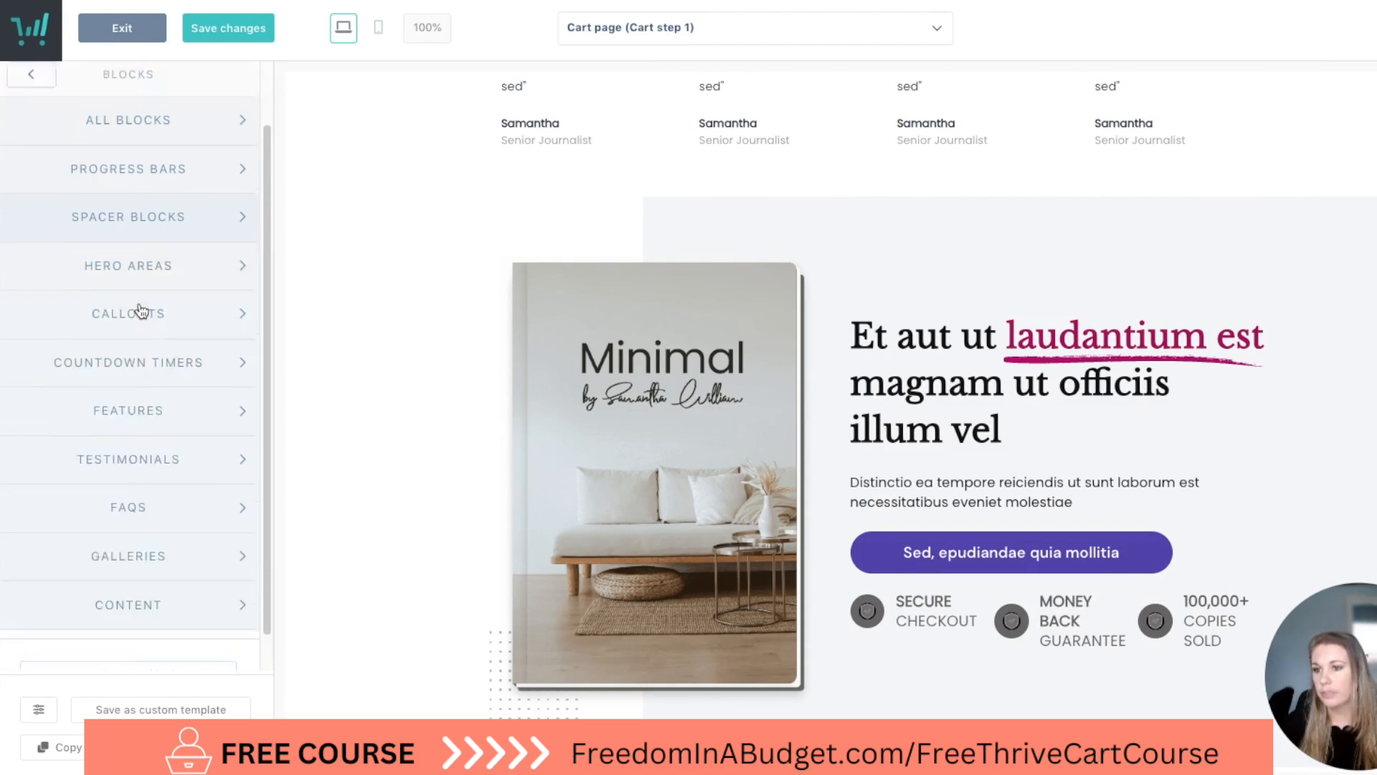
pyautogui.scroll(2, 154, 327)
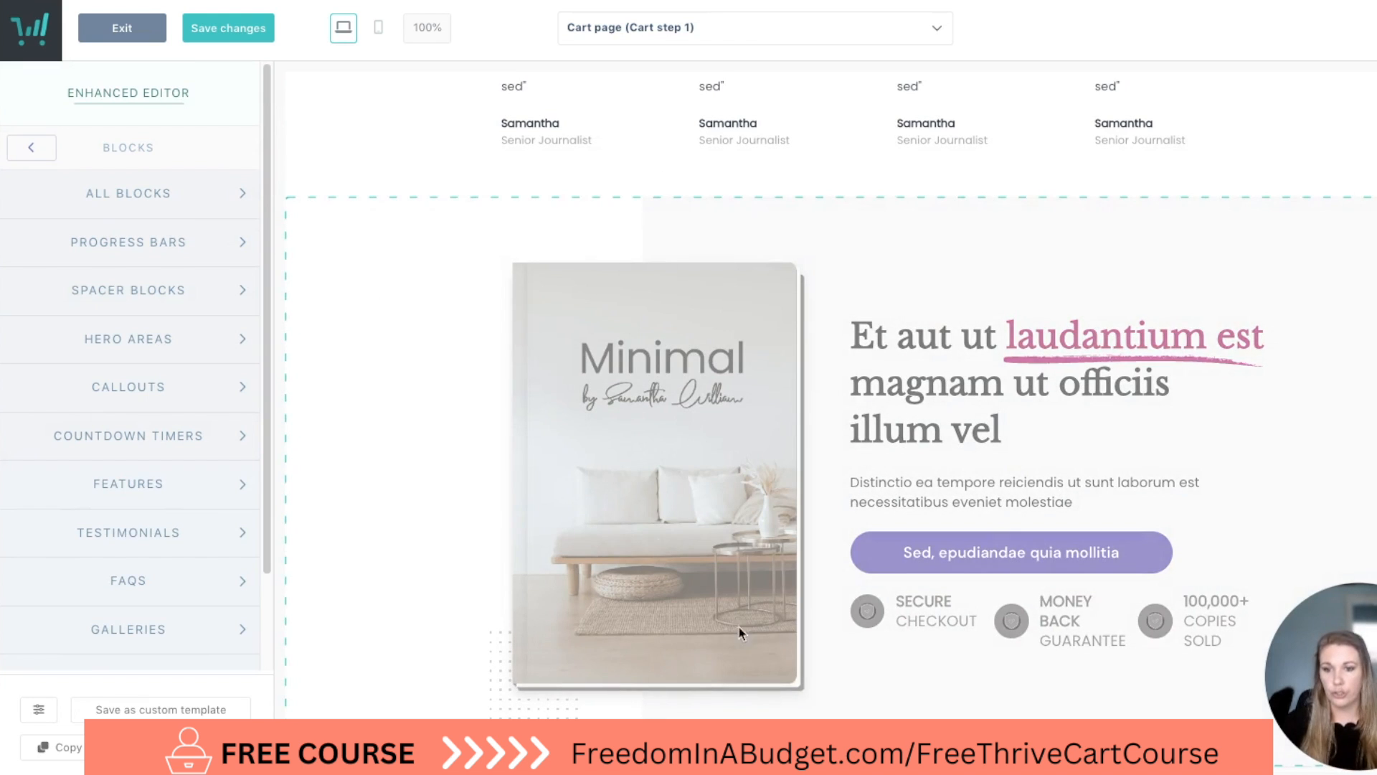
pyautogui.scroll(-1, 793, 409)
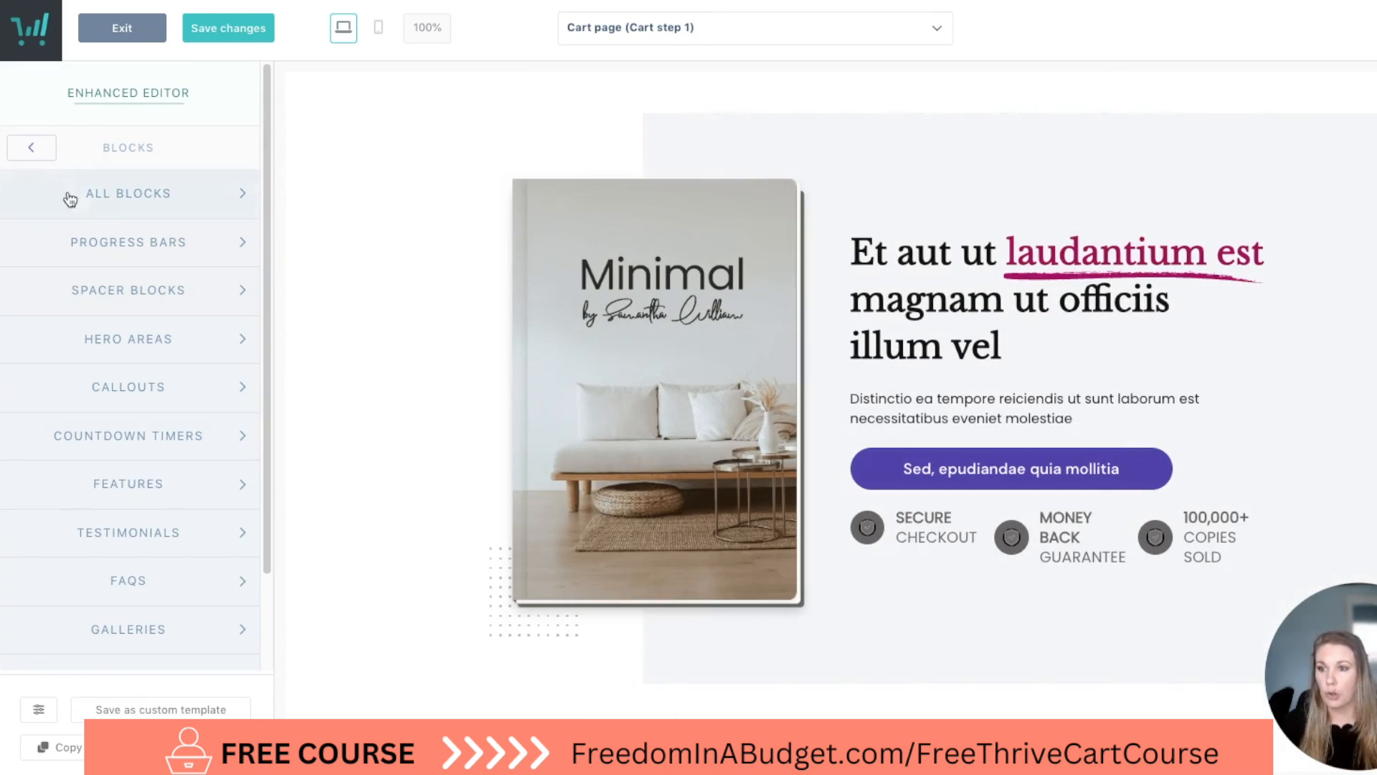
pyautogui.click(132, 243)
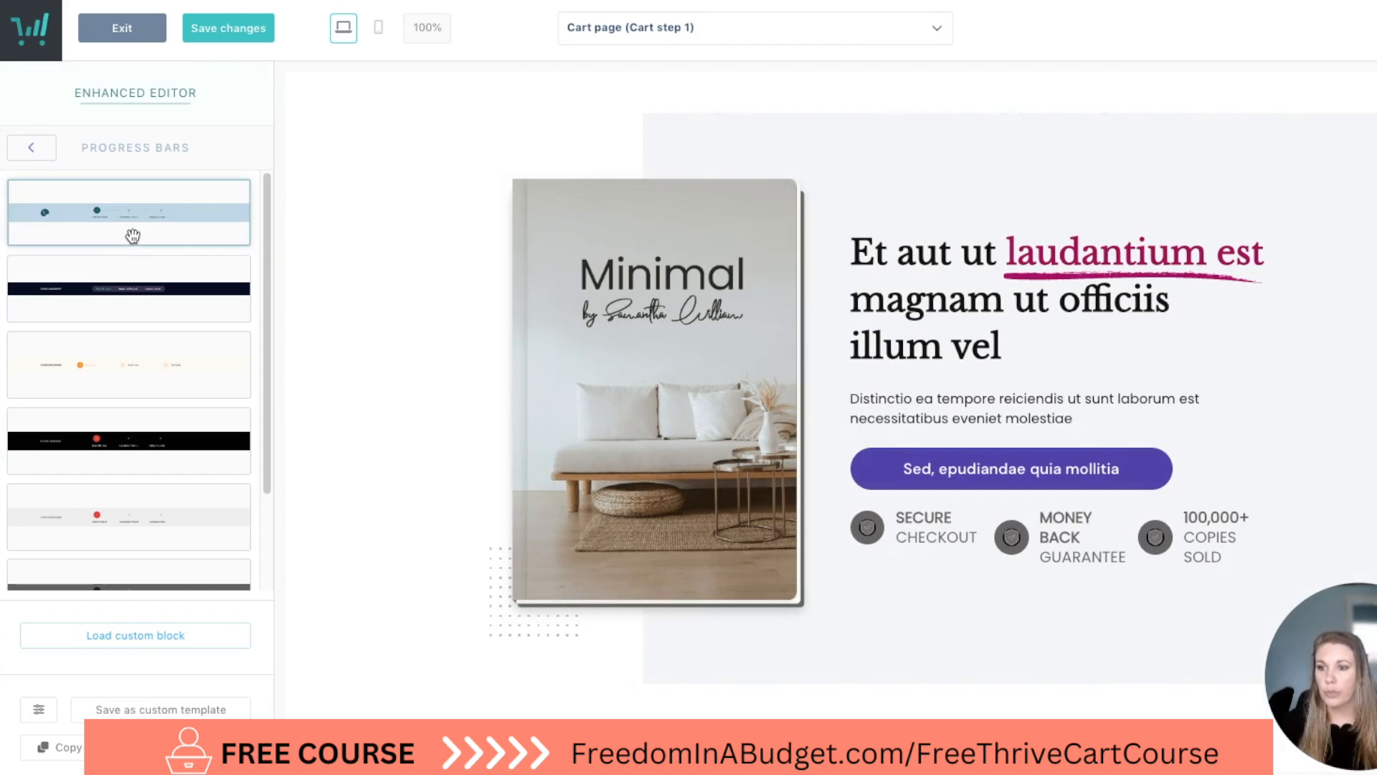
pyautogui.click(31, 147)
# Browse the hero designs in the All Blocks collection and go back to the block categories.
pyautogui.click(155, 190)
pyautogui.scroll(-4, 163, 344)
pyautogui.scroll(-3, 105, 371)
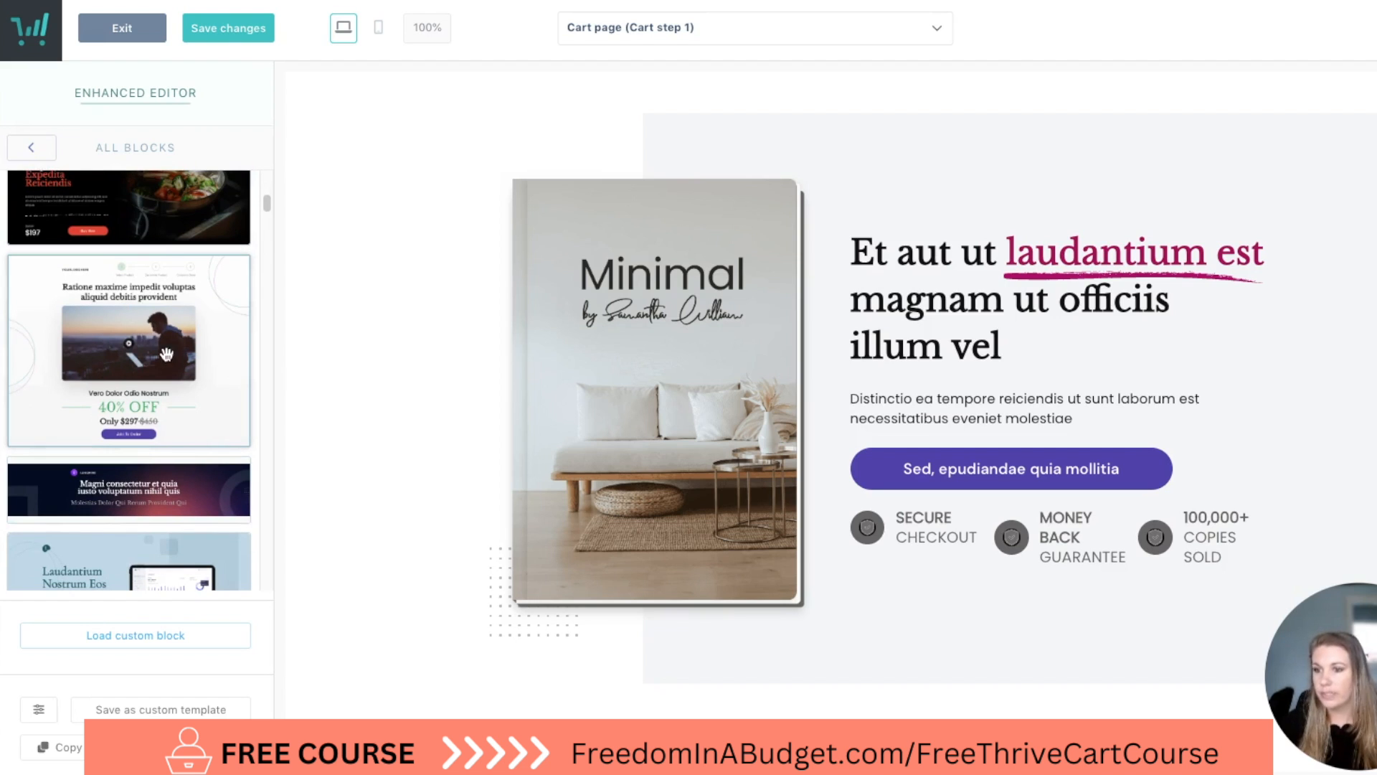
pyautogui.scroll(-5, 141, 396)
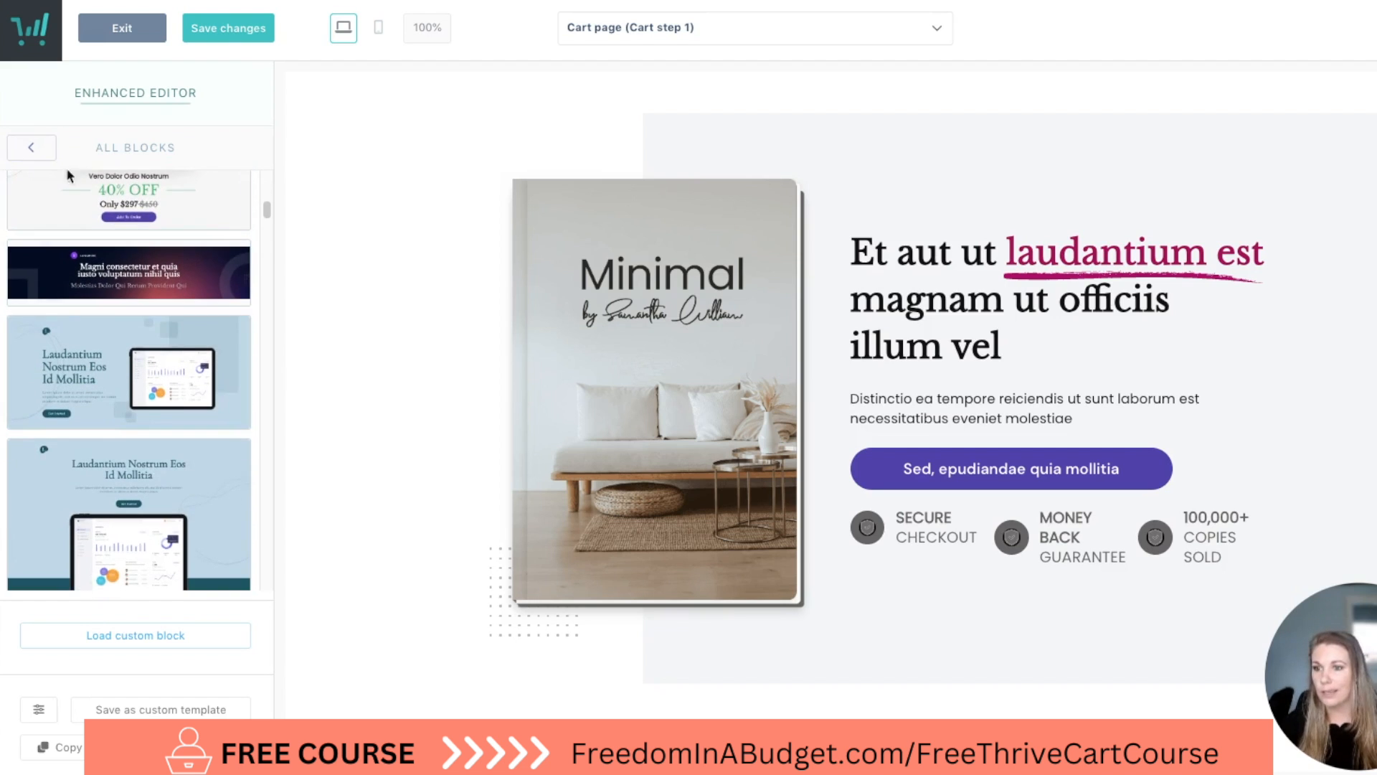
pyautogui.scroll(-10, 69, 332)
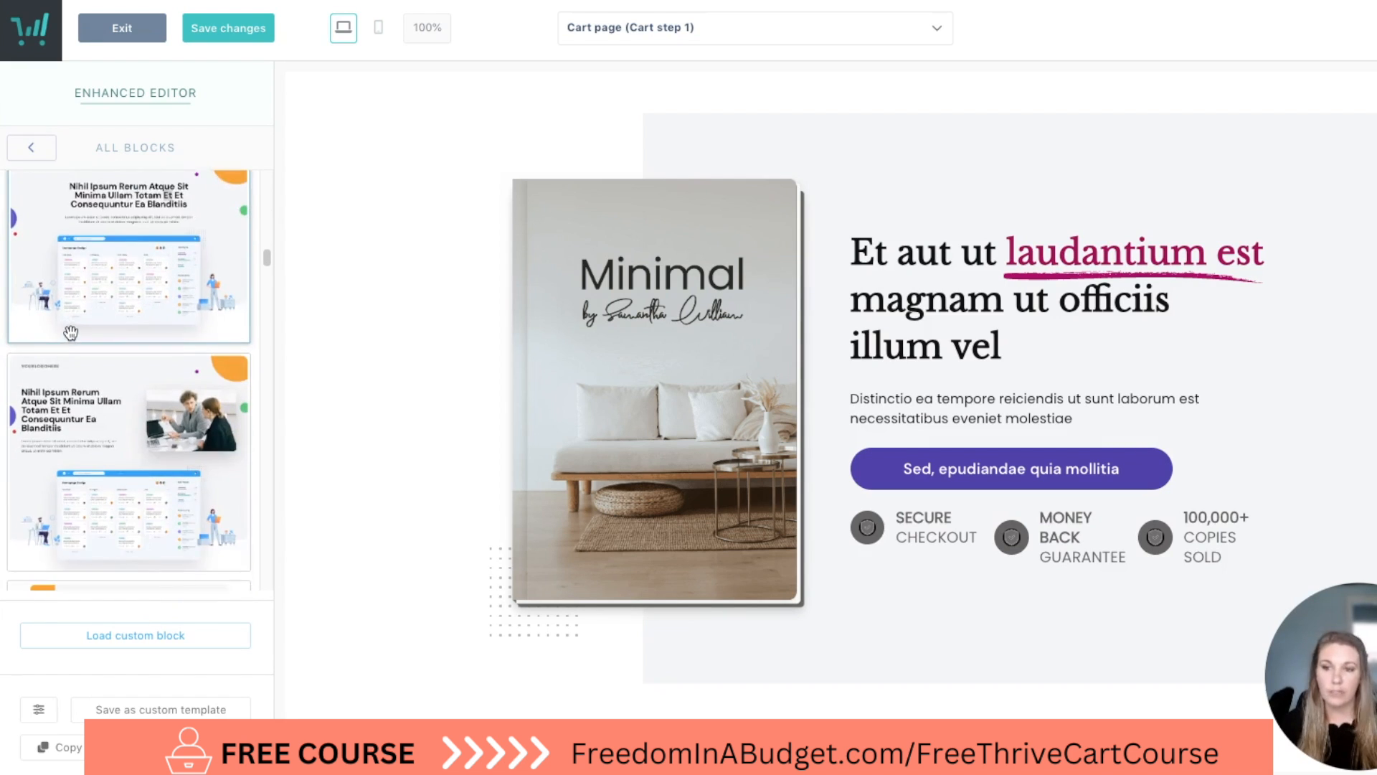
pyautogui.click(31, 147)
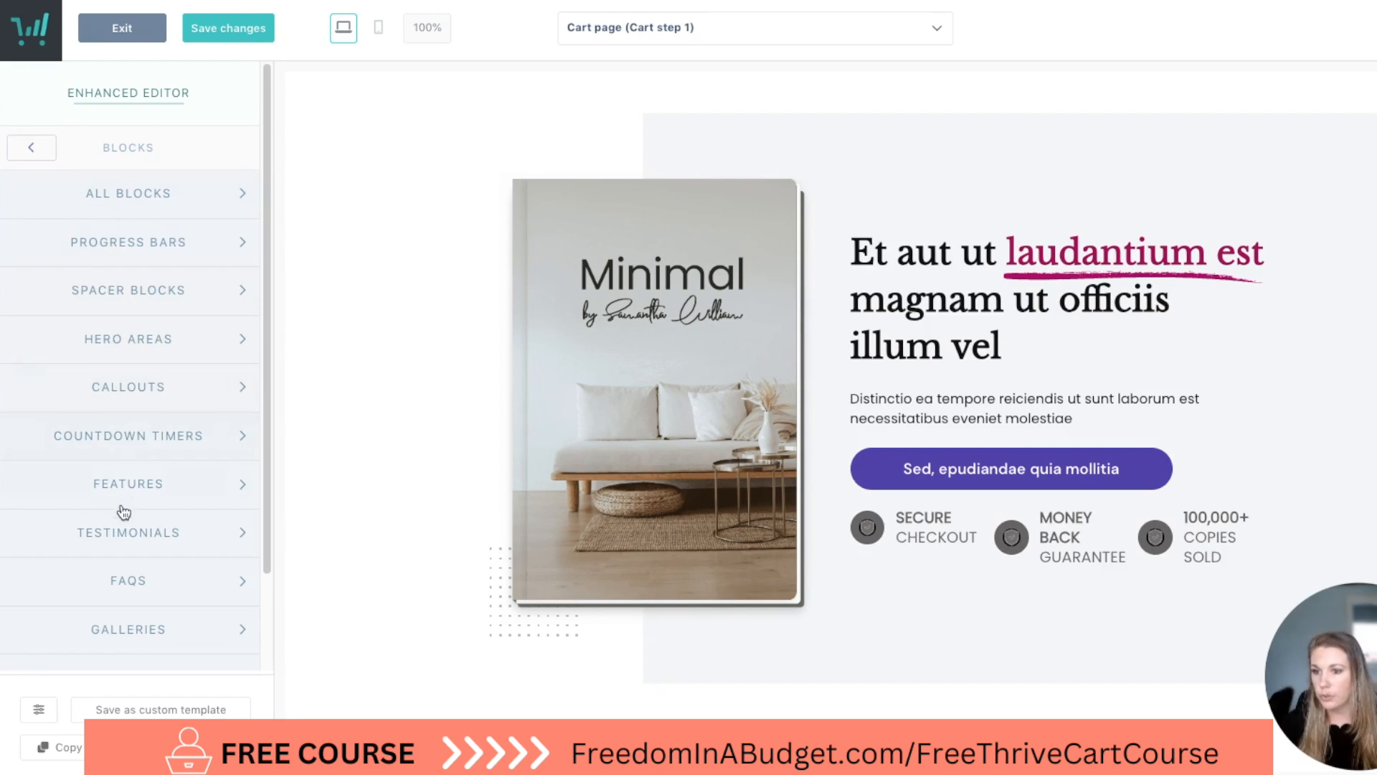
# Browse the Testimonials block designs and go back to the editor's components.
pyautogui.click(147, 536)
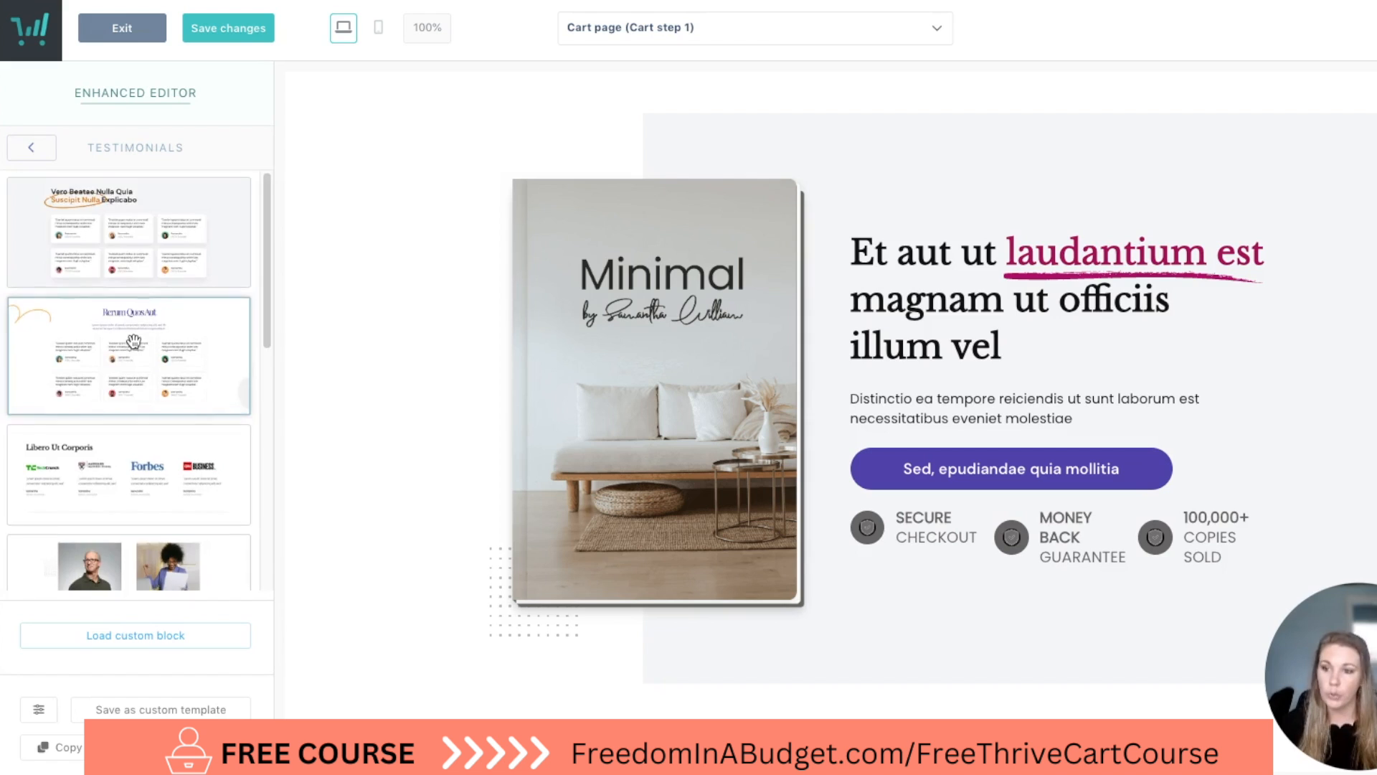
pyautogui.scroll(-3, 133, 340)
pyautogui.scroll(-3, 107, 287)
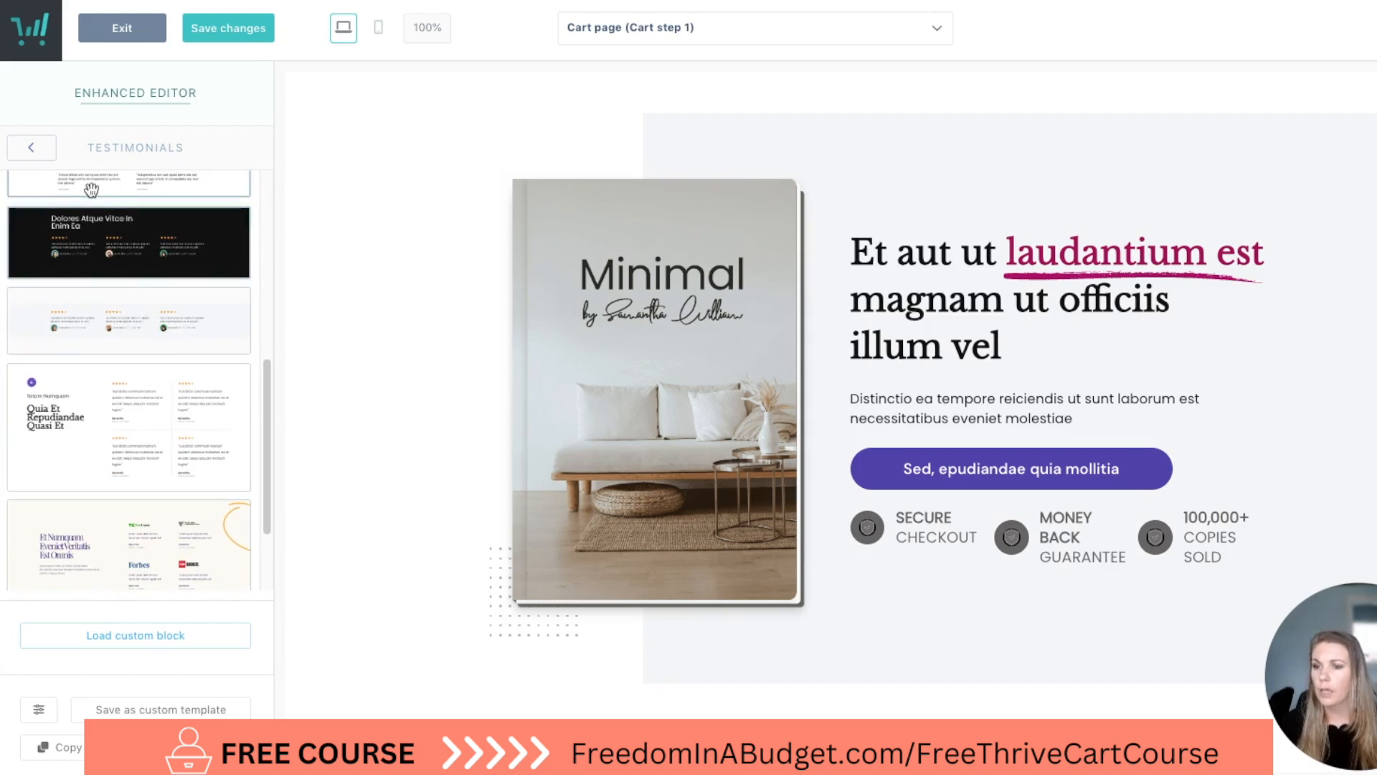
pyautogui.click(35, 152)
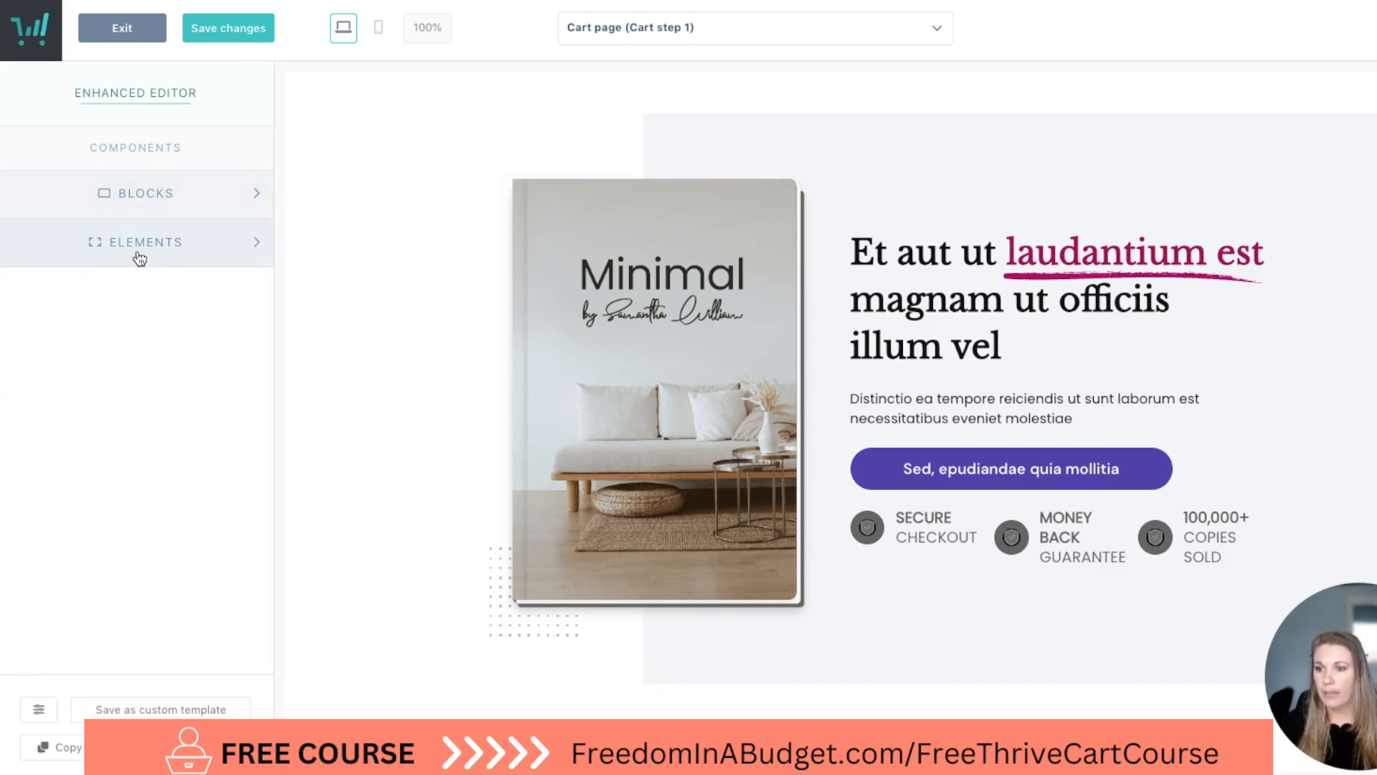
# Show the available Elements and examine the cart page's book and content sections alongside them.
pyautogui.click(139, 244)
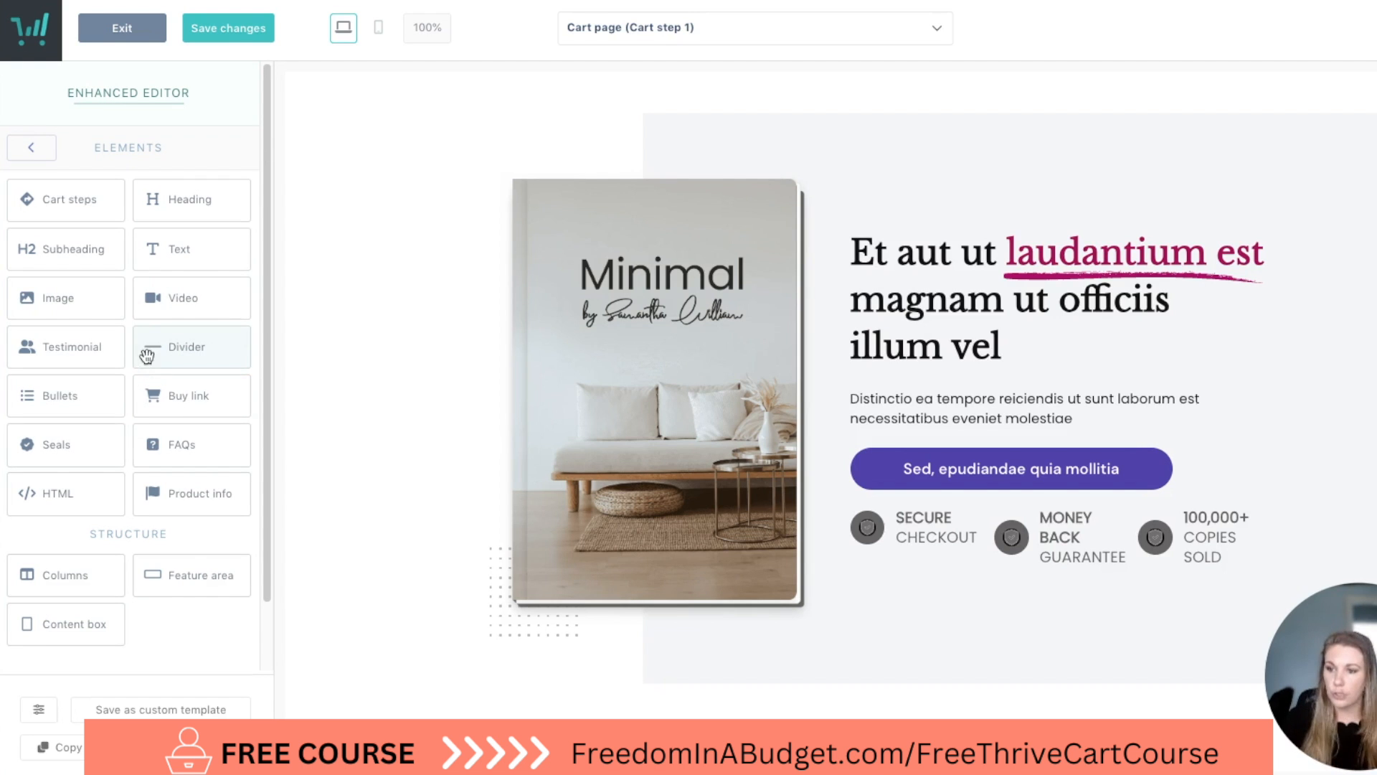
pyautogui.scroll(5, 525, 336)
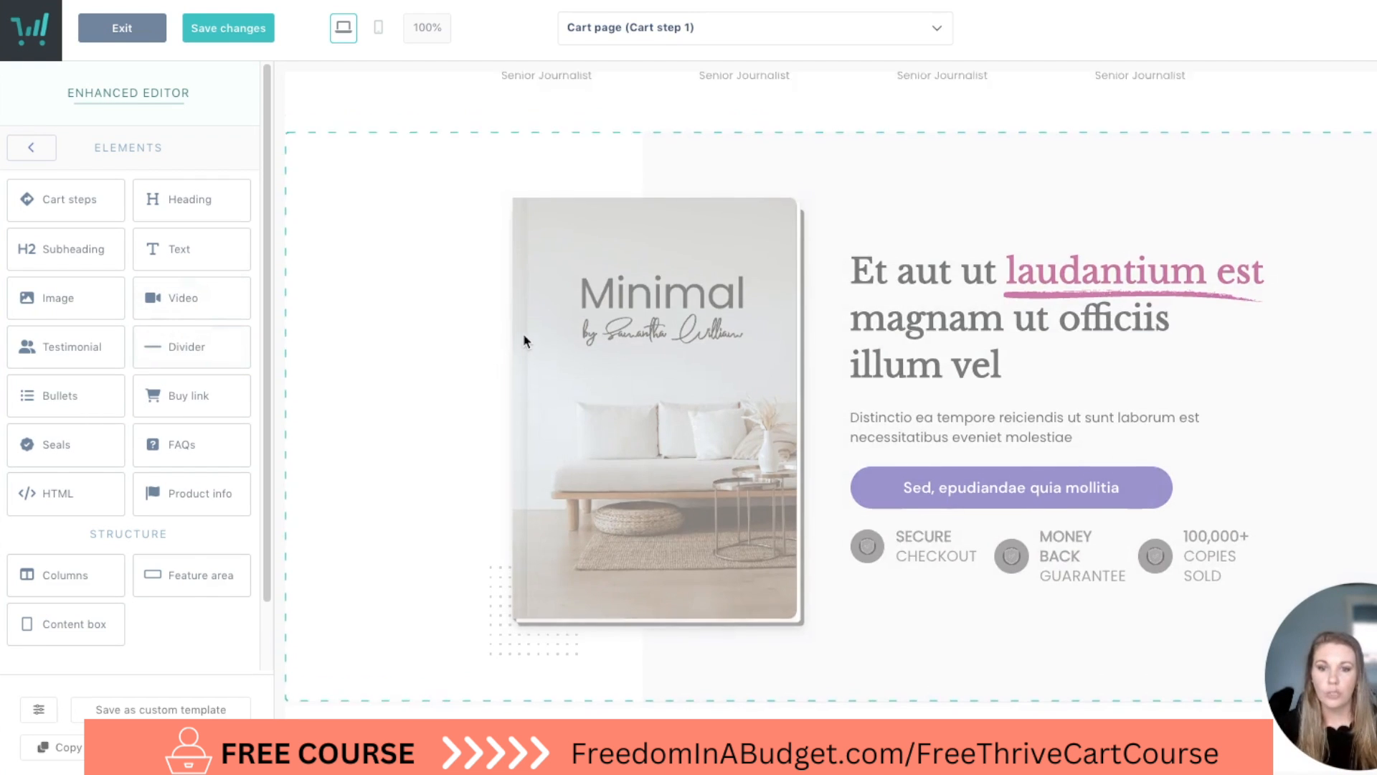
pyautogui.scroll(-10, 523, 332)
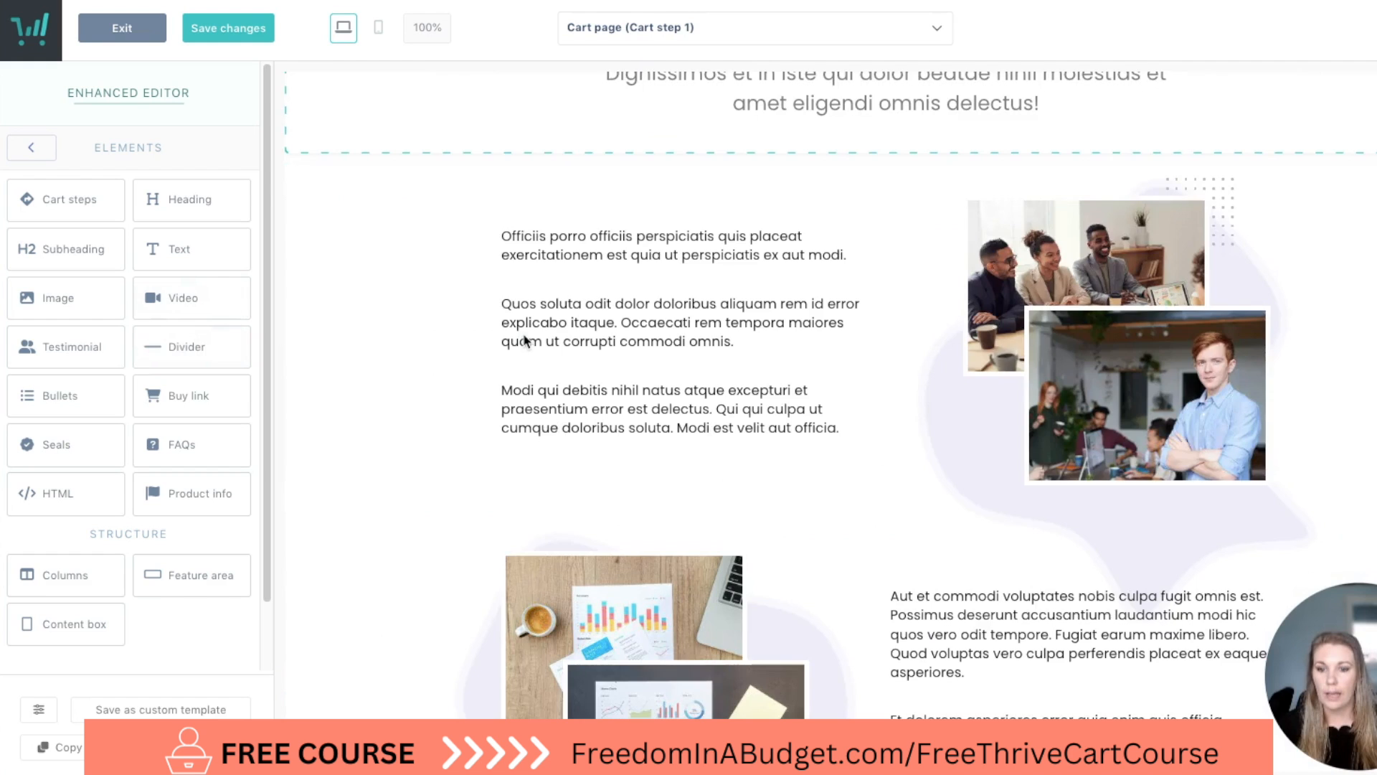
# Insert an image element between the first and second paragraphs beside the team photos, leaving it without a picture.
pyautogui.click(865, 308)
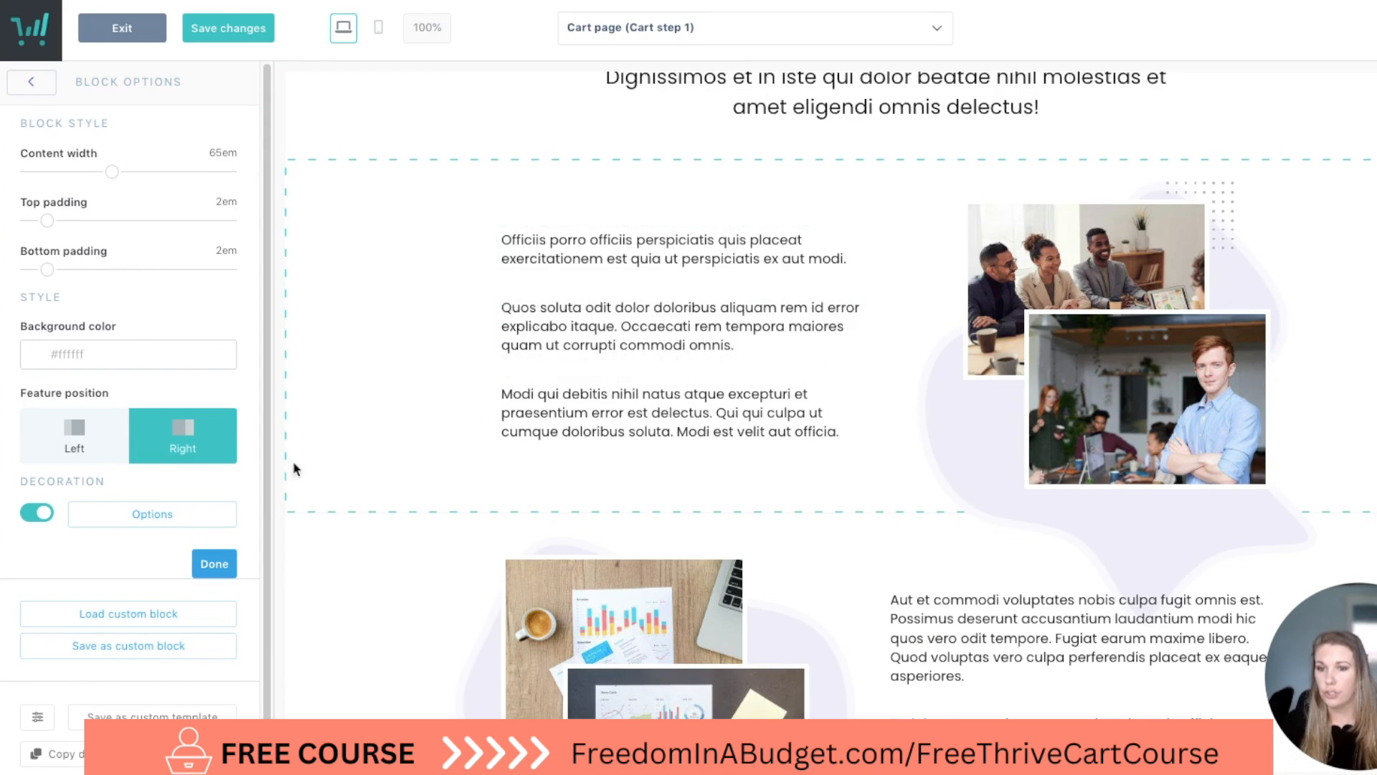
pyautogui.click(219, 564)
pyautogui.click(104, 241)
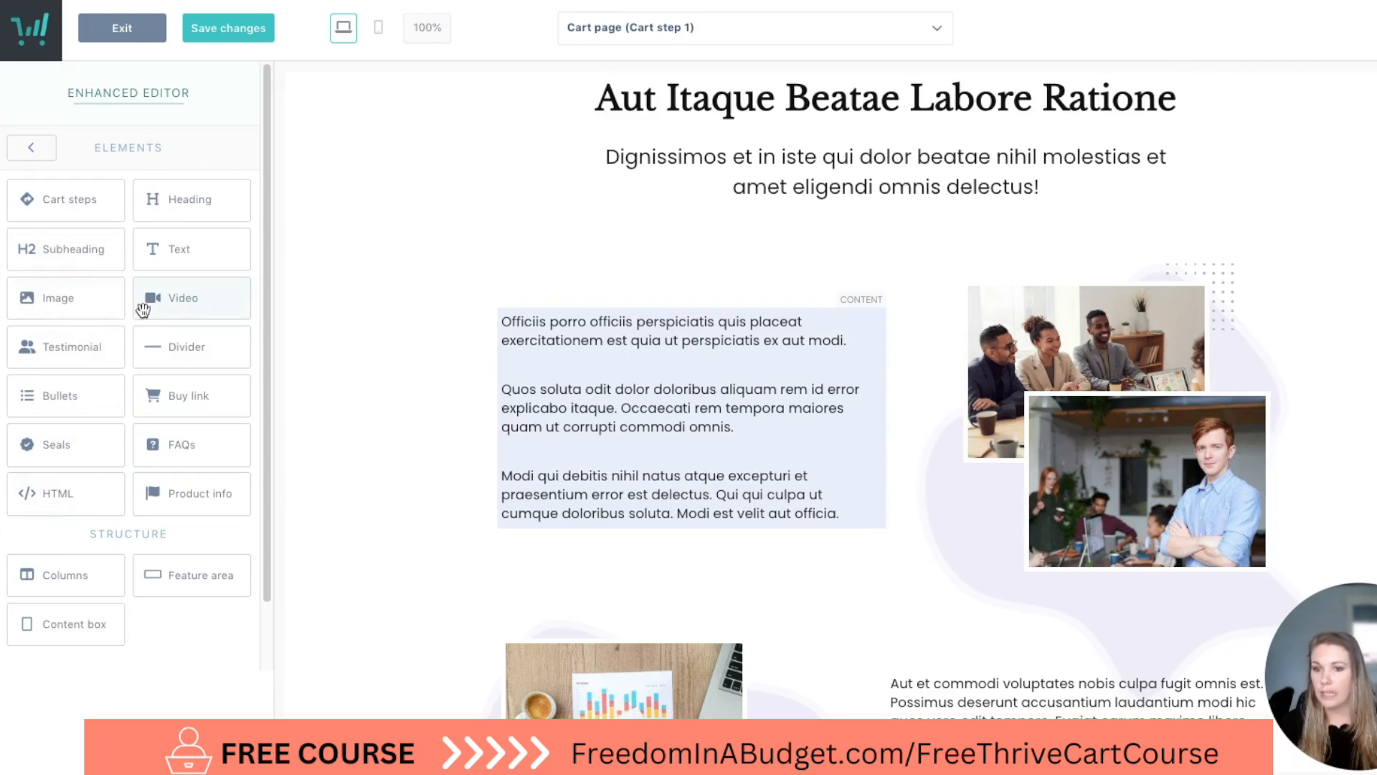
pyautogui.moveTo(551, 378); pyautogui.dragTo(551, 373)
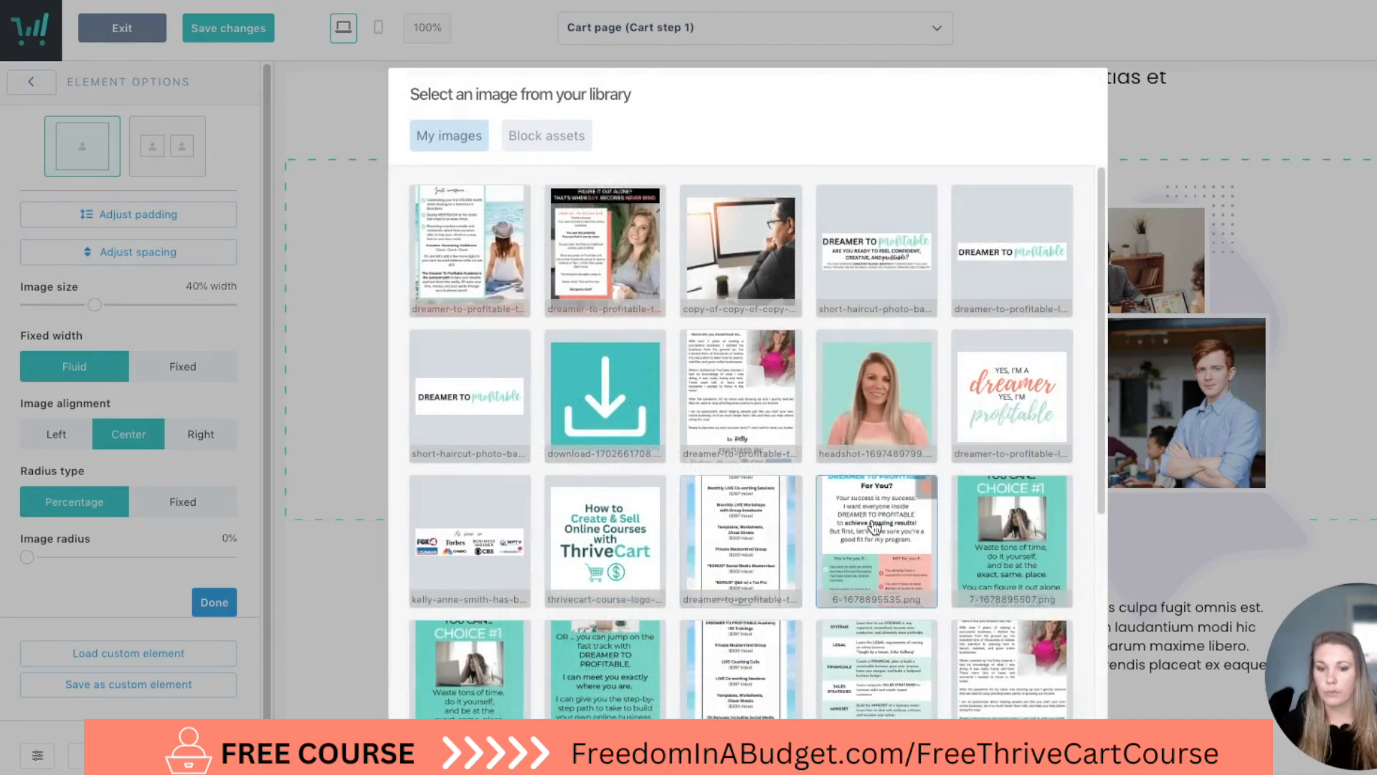
pyautogui.scroll(-1, 897, 598)
pyautogui.click(958, 675)
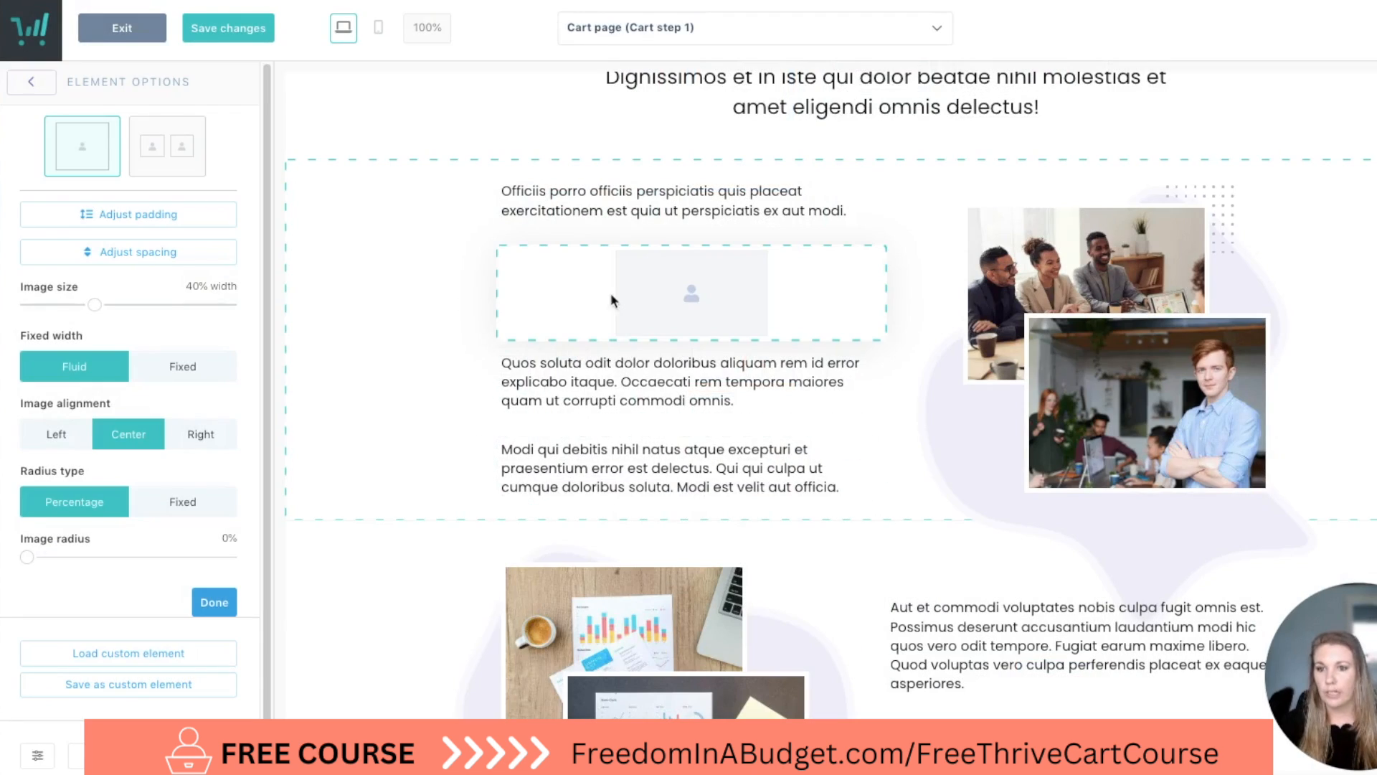
pyautogui.click(212, 604)
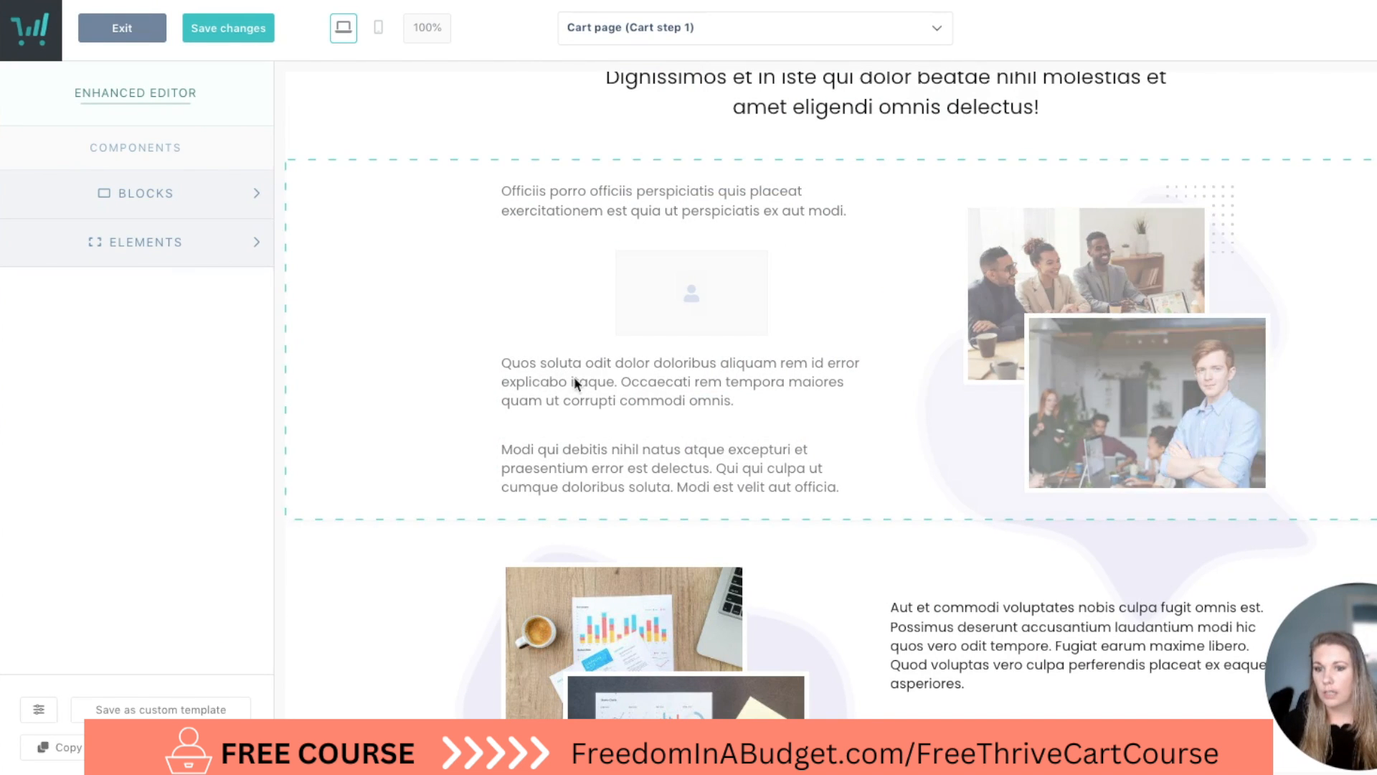
# Add a second image element below the second paragraph and fill it with the Facebook-style testimonial screenshot from the image library.
pyautogui.moveTo(59, 304); pyautogui.dragTo(635, 555)
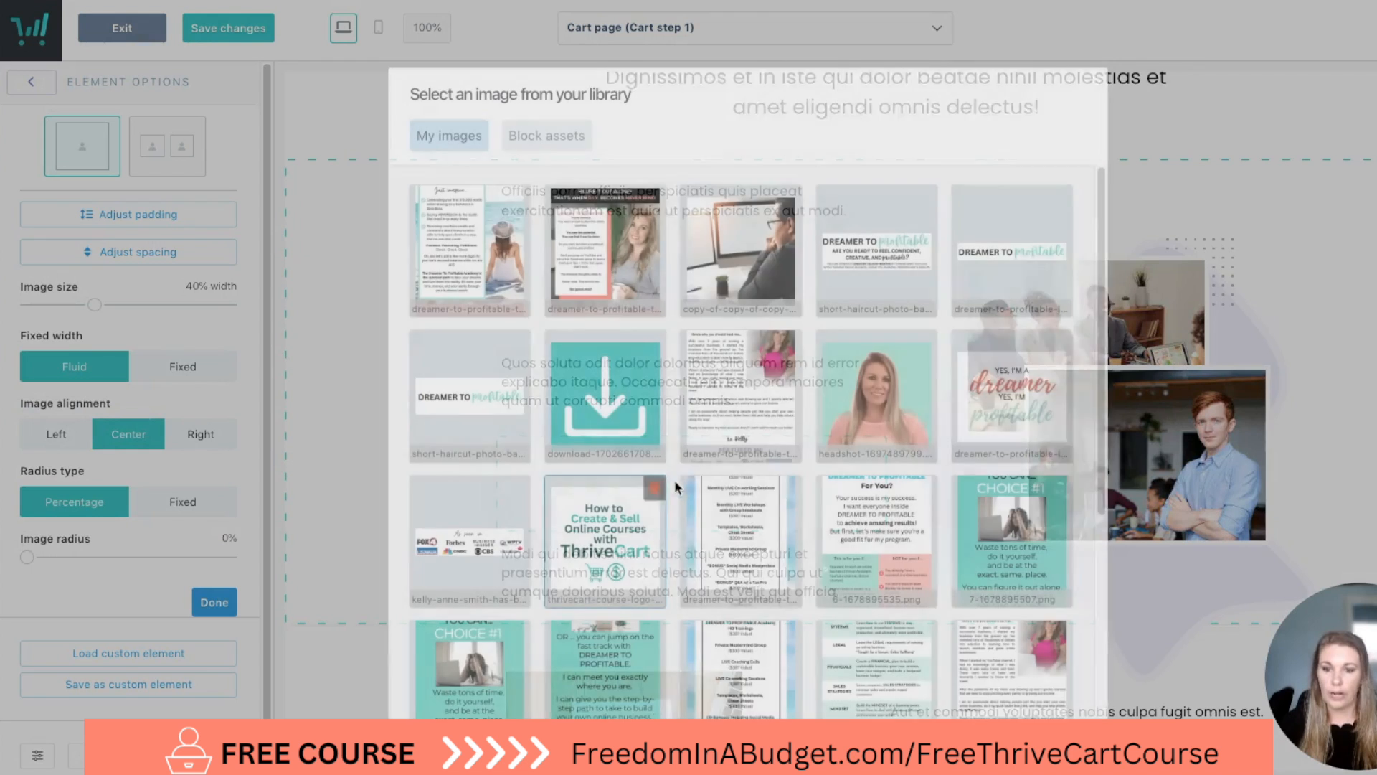
pyautogui.scroll(-8, 739, 430)
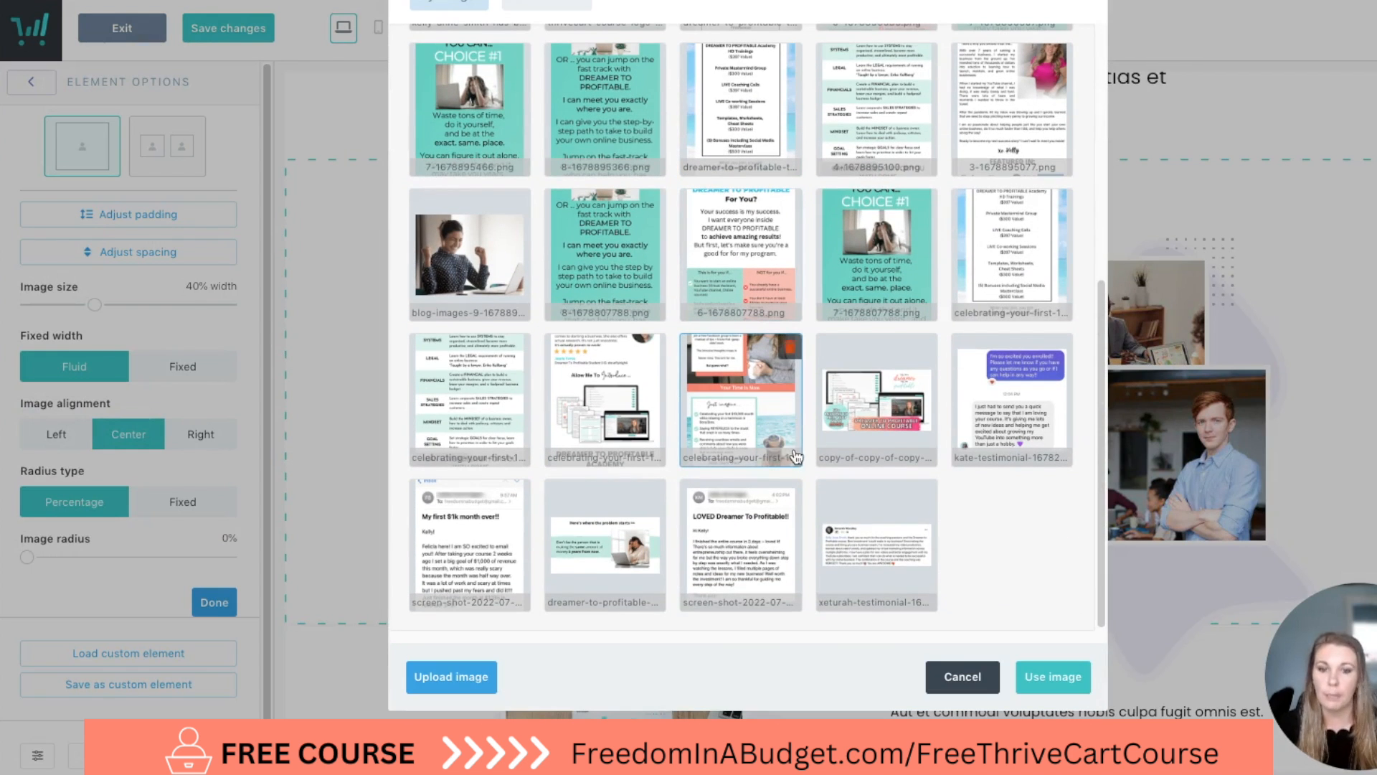
pyautogui.click(849, 524)
pyautogui.click(1053, 677)
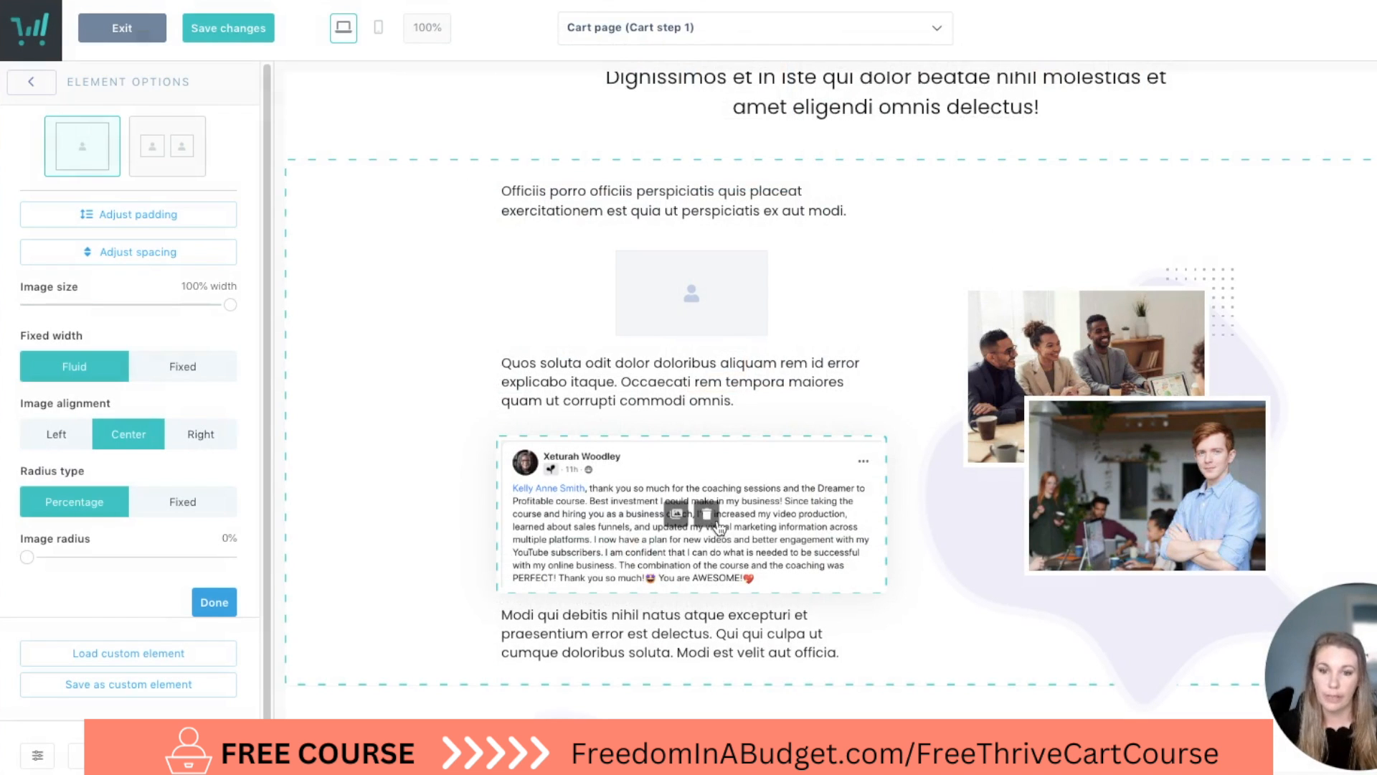
# Remove the testimonial screenshot from its image element and delete that element from the page.
pyautogui.click(707, 514)
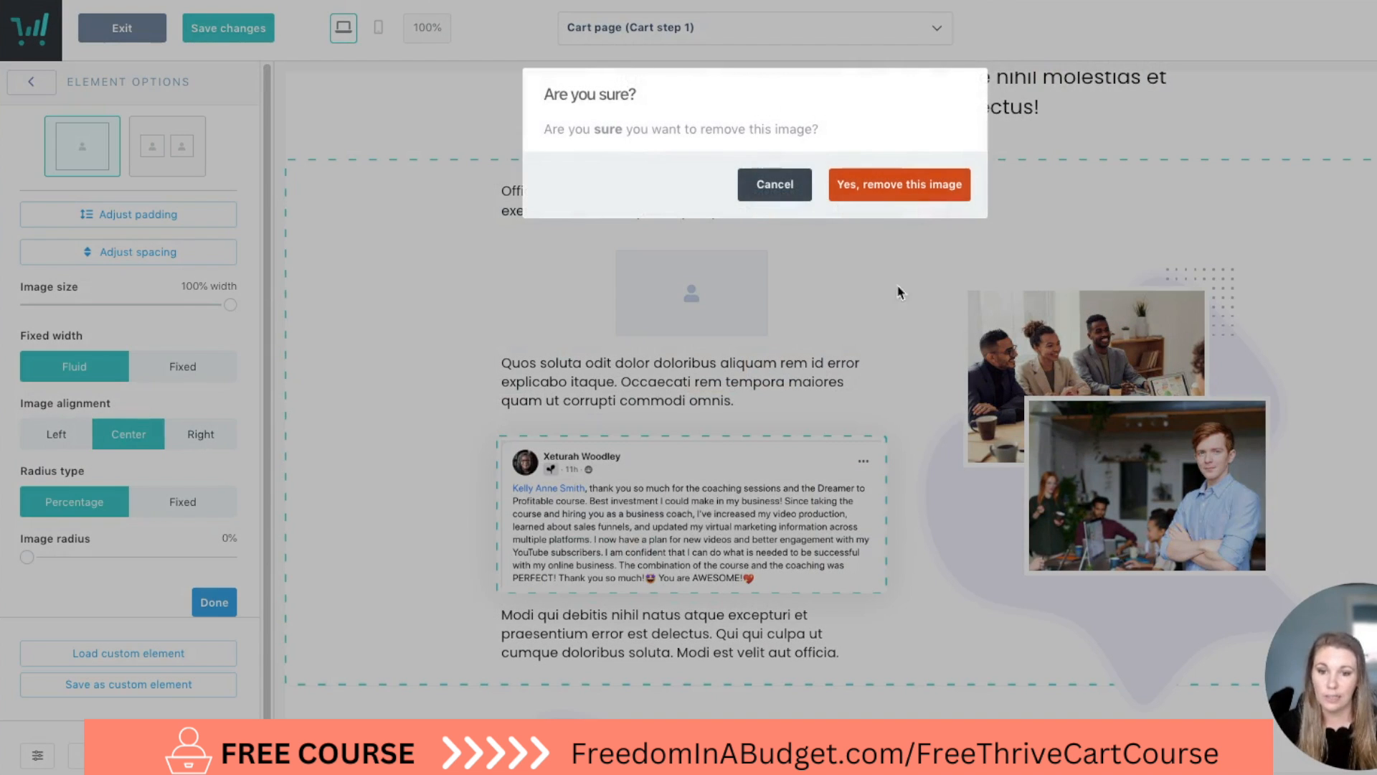
pyautogui.click(907, 186)
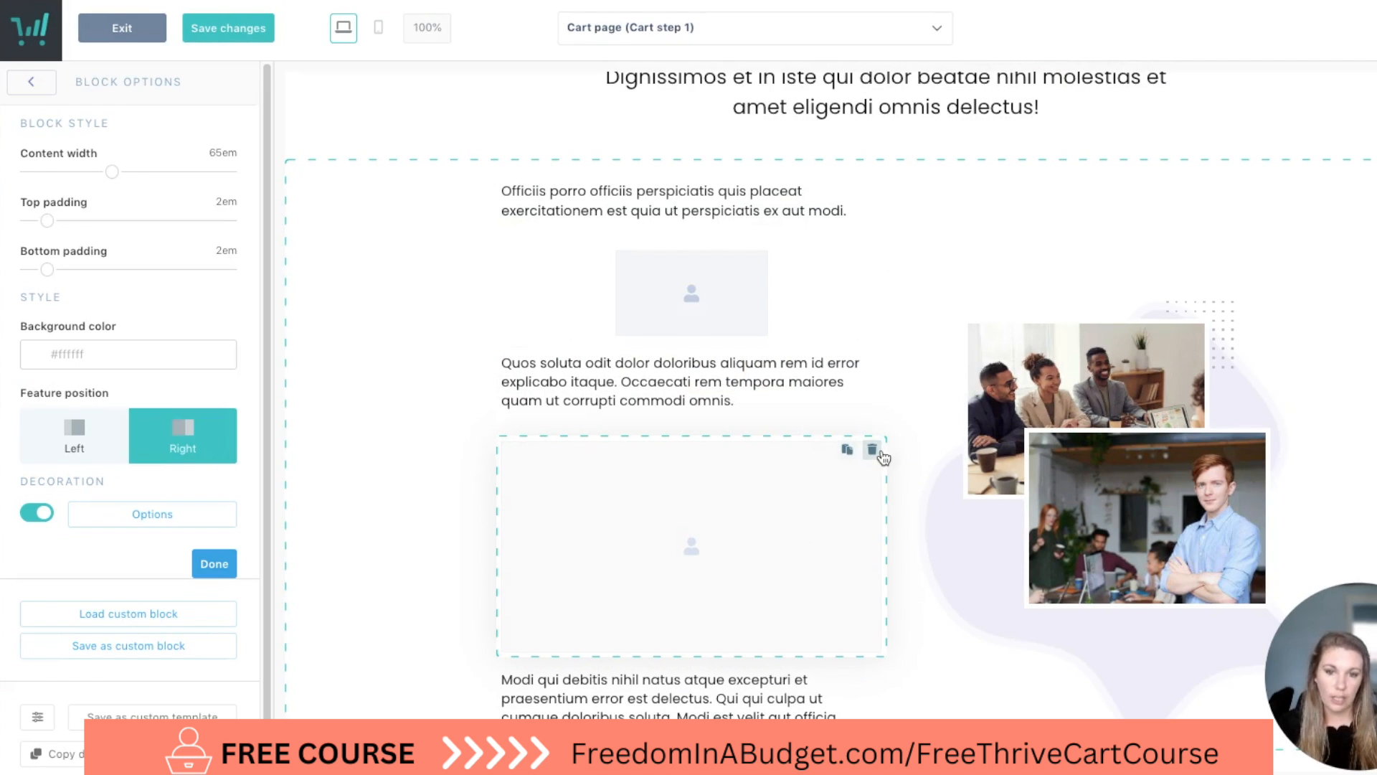
pyautogui.click(872, 450)
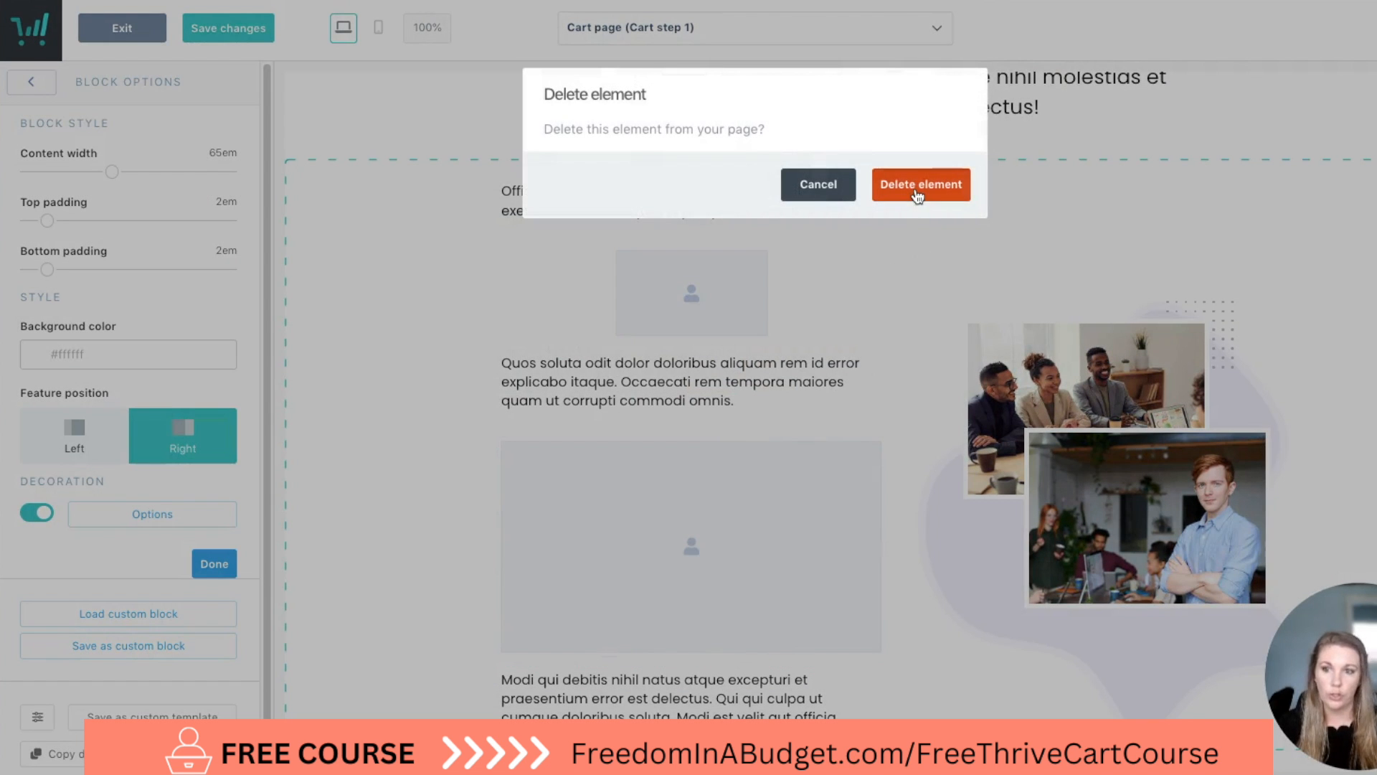
pyautogui.click(917, 185)
# Delete the empty image element between the first and second paragraphs.
pyautogui.click(580, 247)
pyautogui.moveTo(579, 247); pyautogui.dragTo(800, 286)
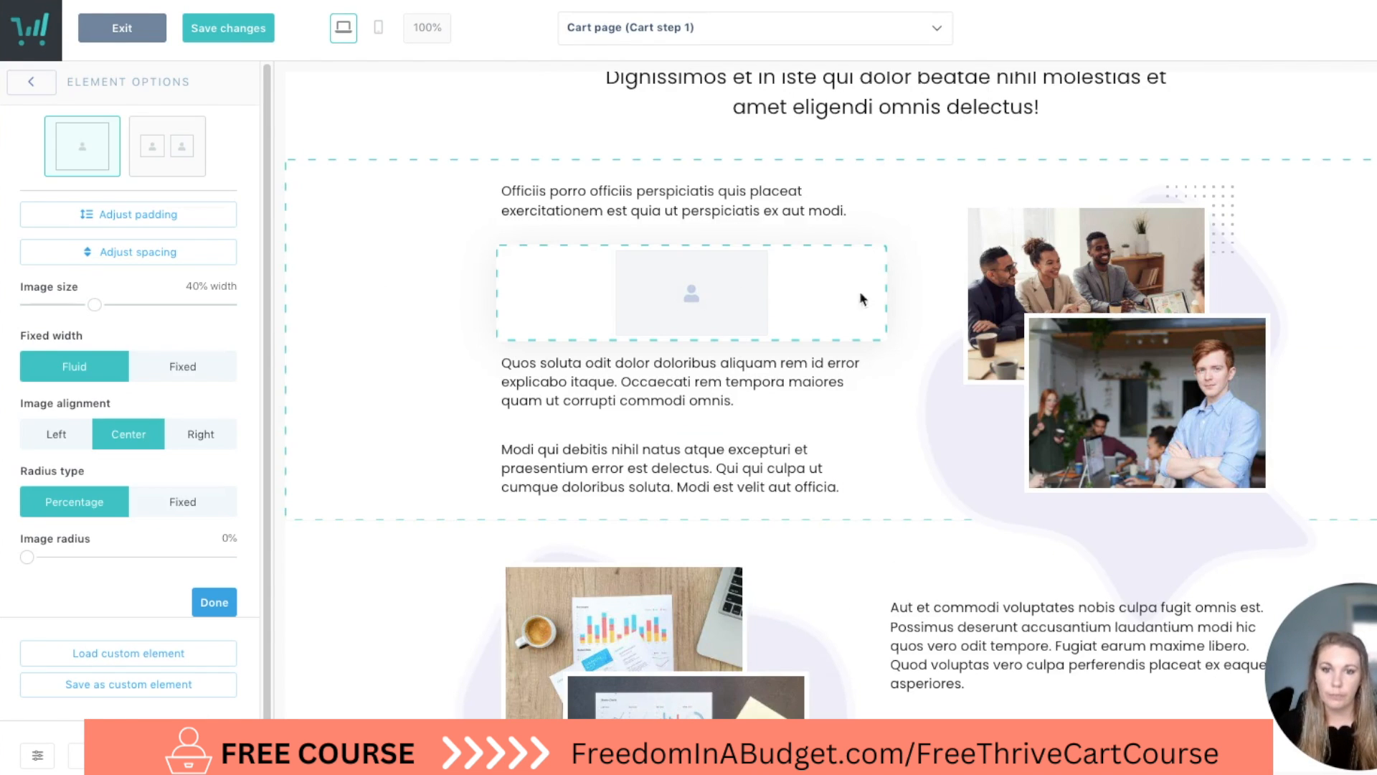
pyautogui.click(865, 349)
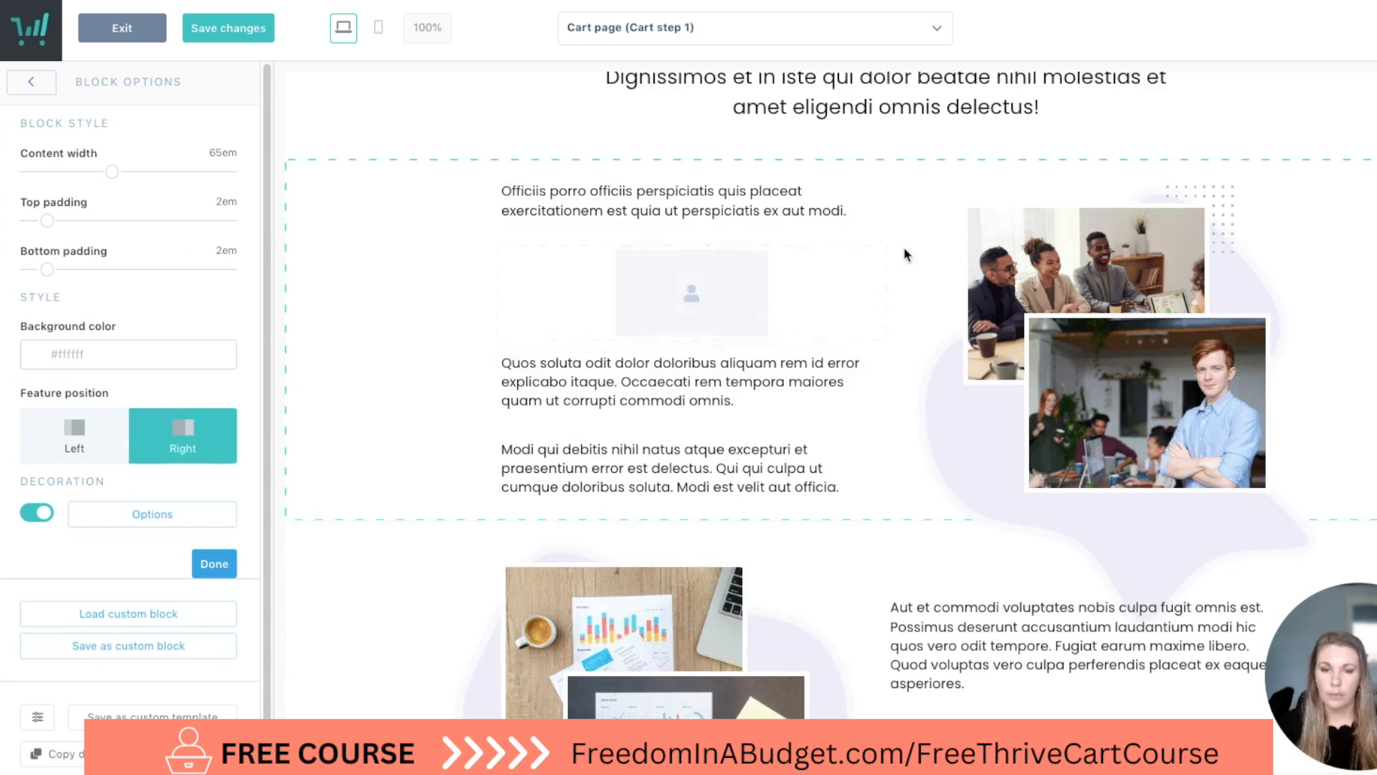
pyautogui.click(871, 261)
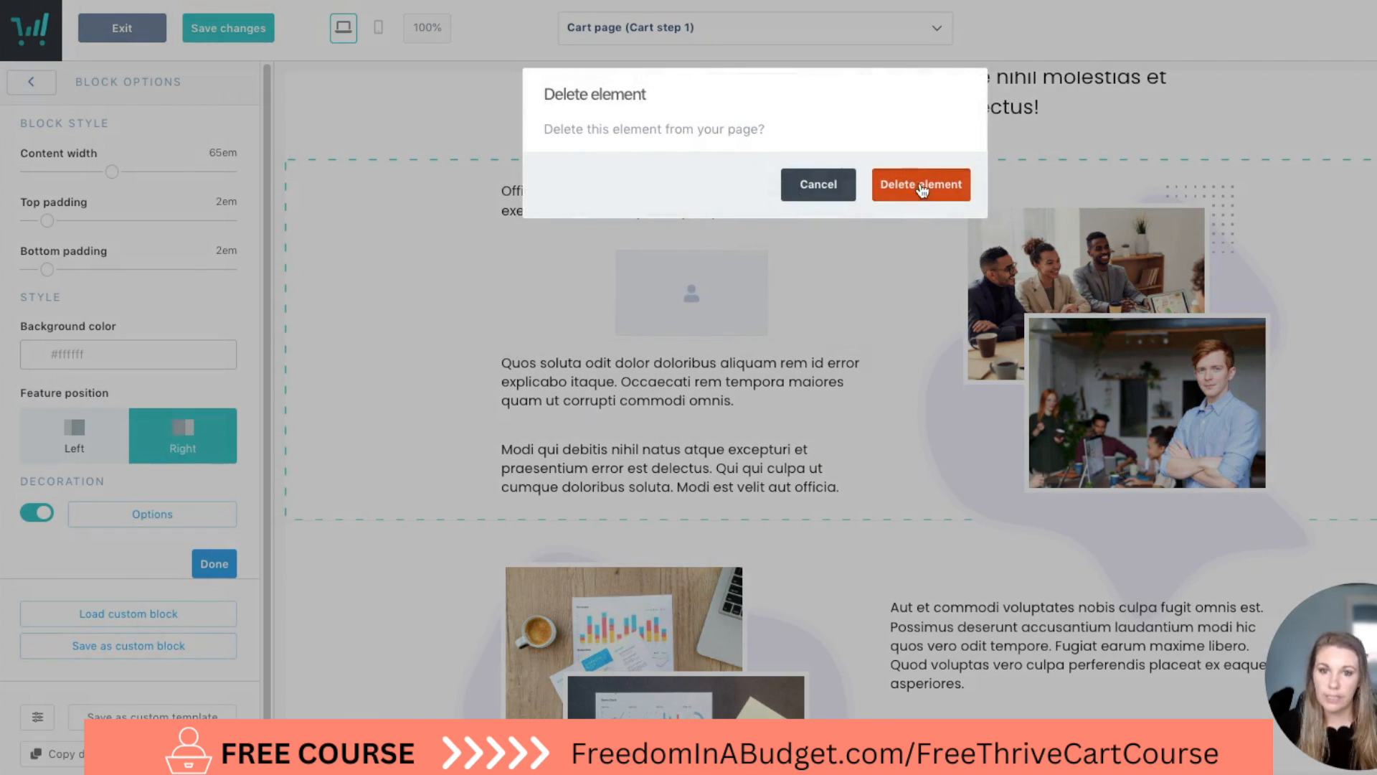
pyautogui.click(922, 187)
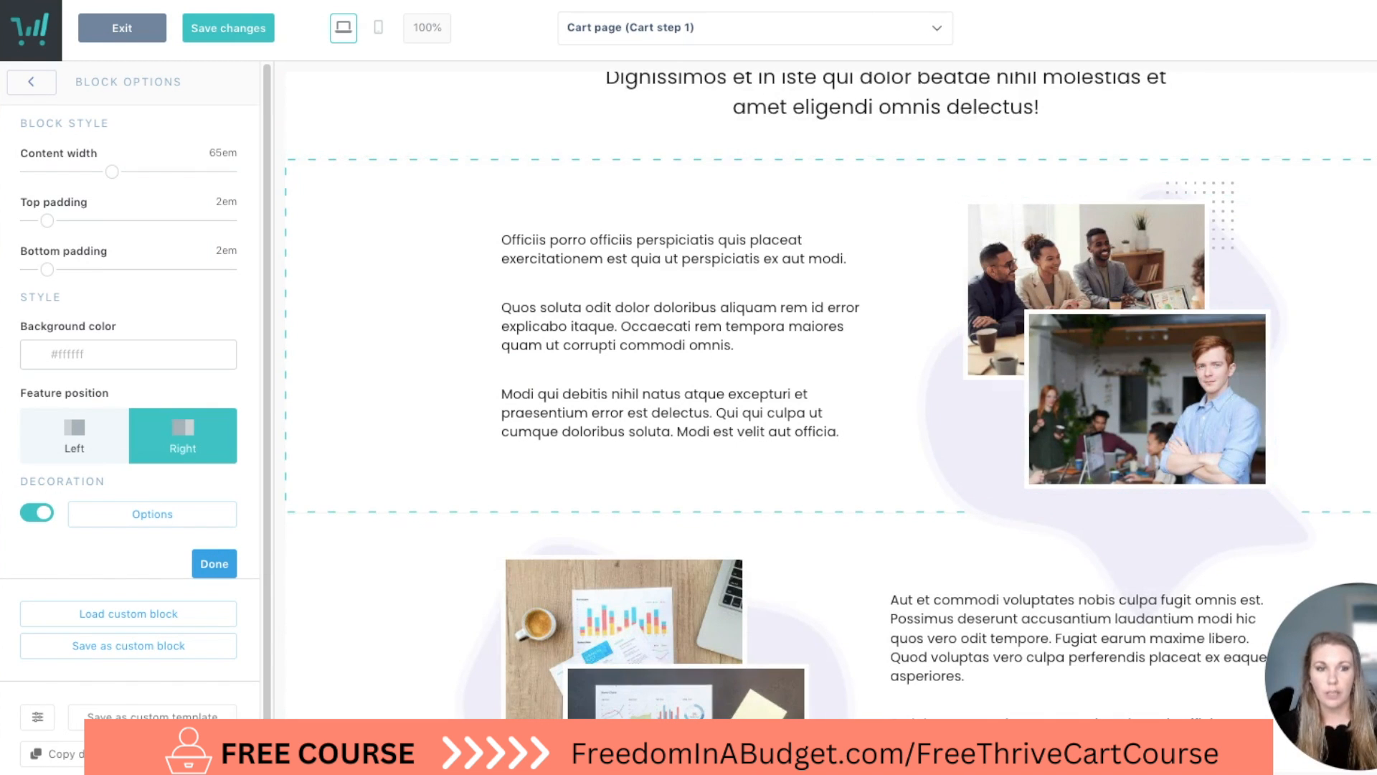
# Delete the whole content block containing the three paragraphs and the team photos.
pyautogui.click(1371, 180)
pyautogui.click(927, 184)
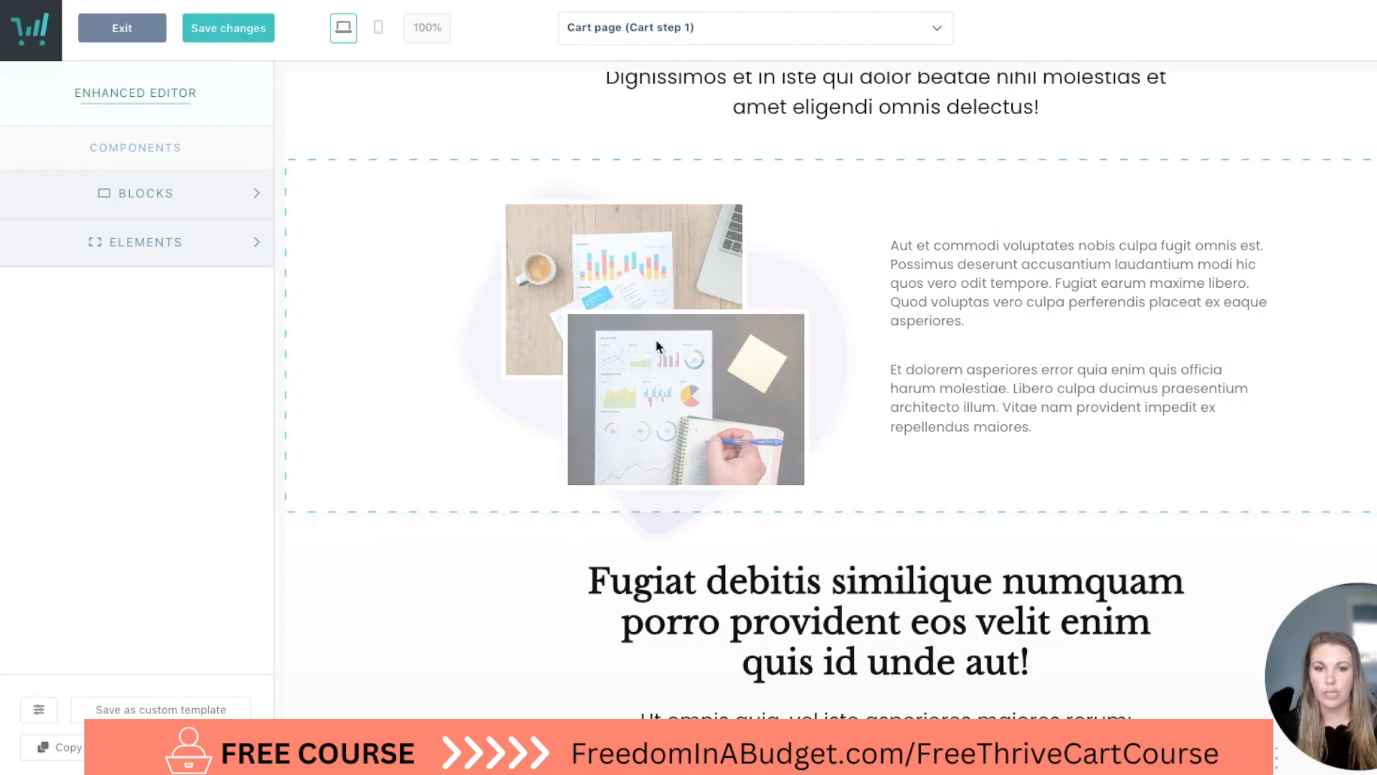
# Preview the cart page's mobile layout from the hero through the sections below, and return to the desktop view.
pyautogui.scroll(20, 655, 430)
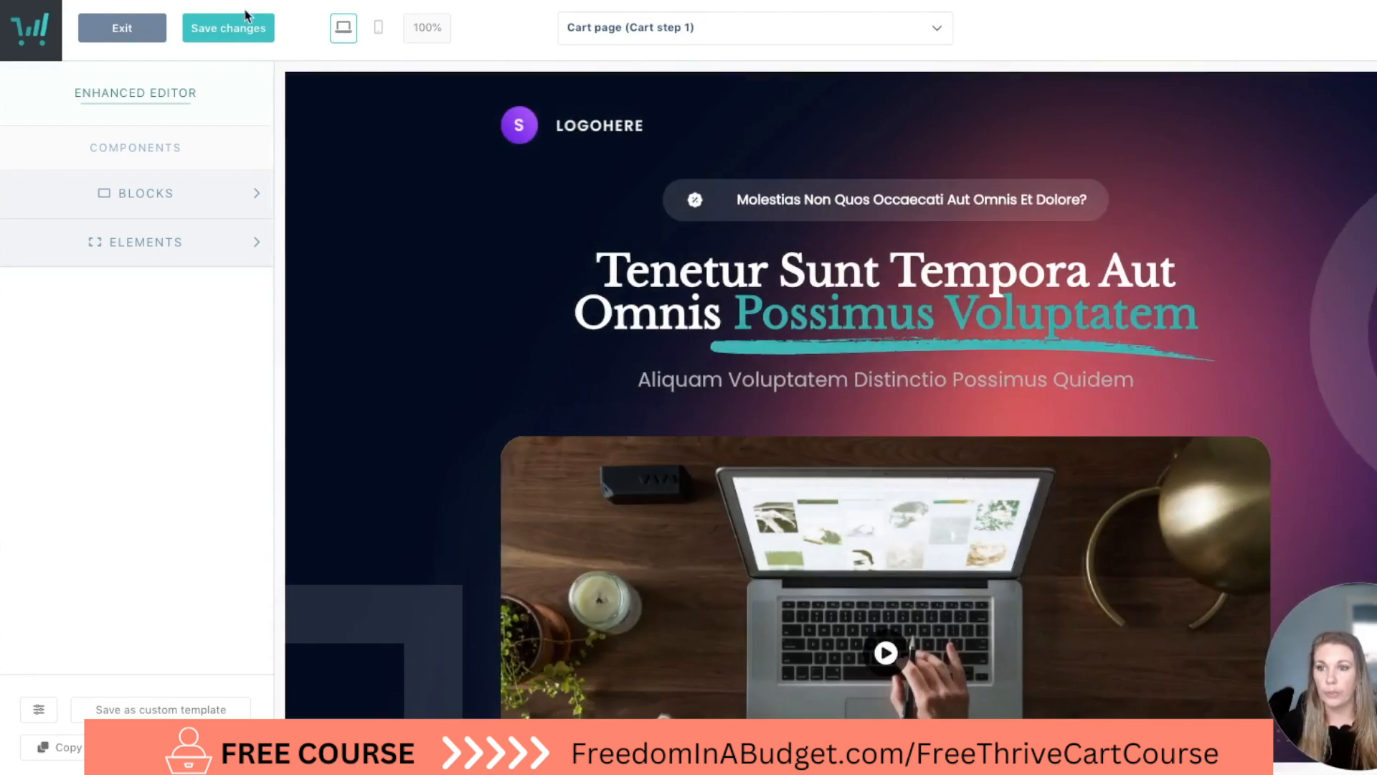
pyautogui.scroll(-10, 477, 495)
pyautogui.scroll(10, 477, 495)
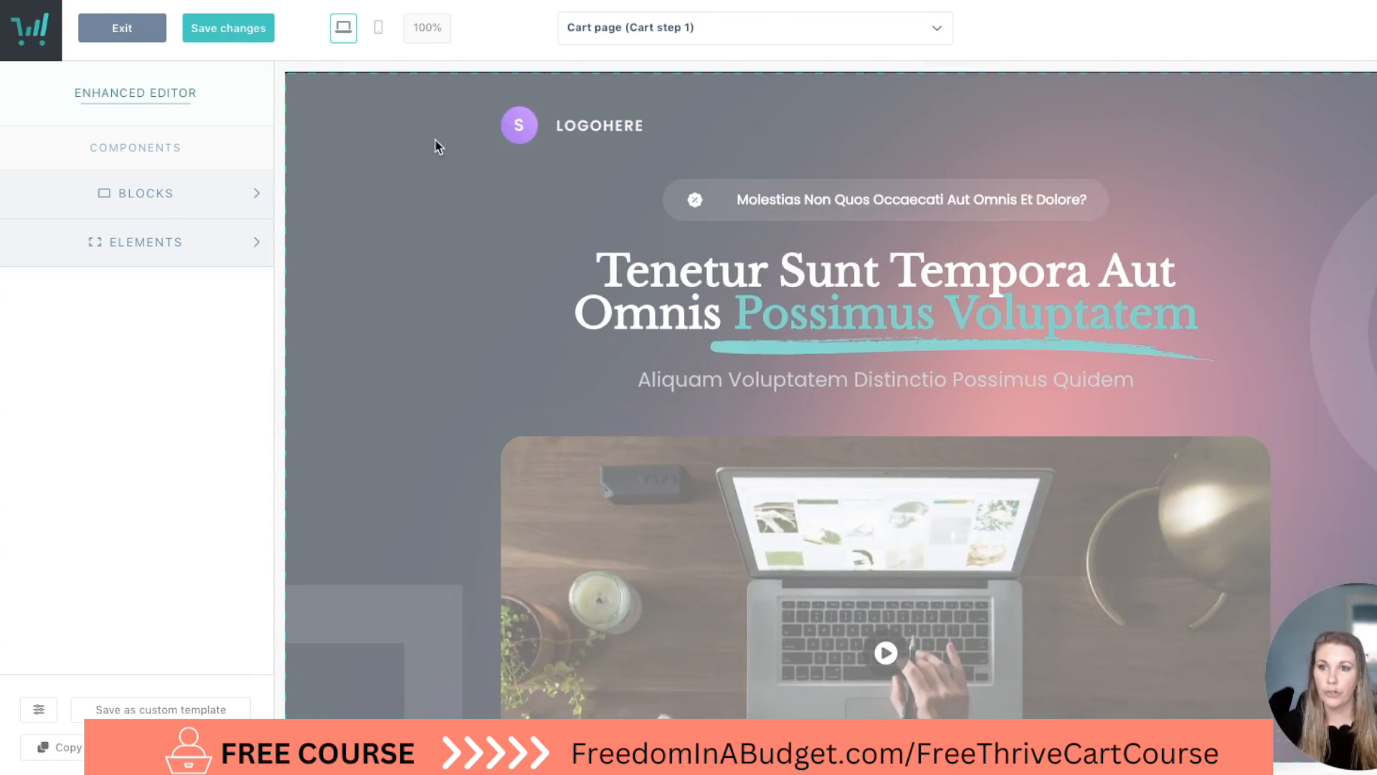
pyautogui.click(378, 29)
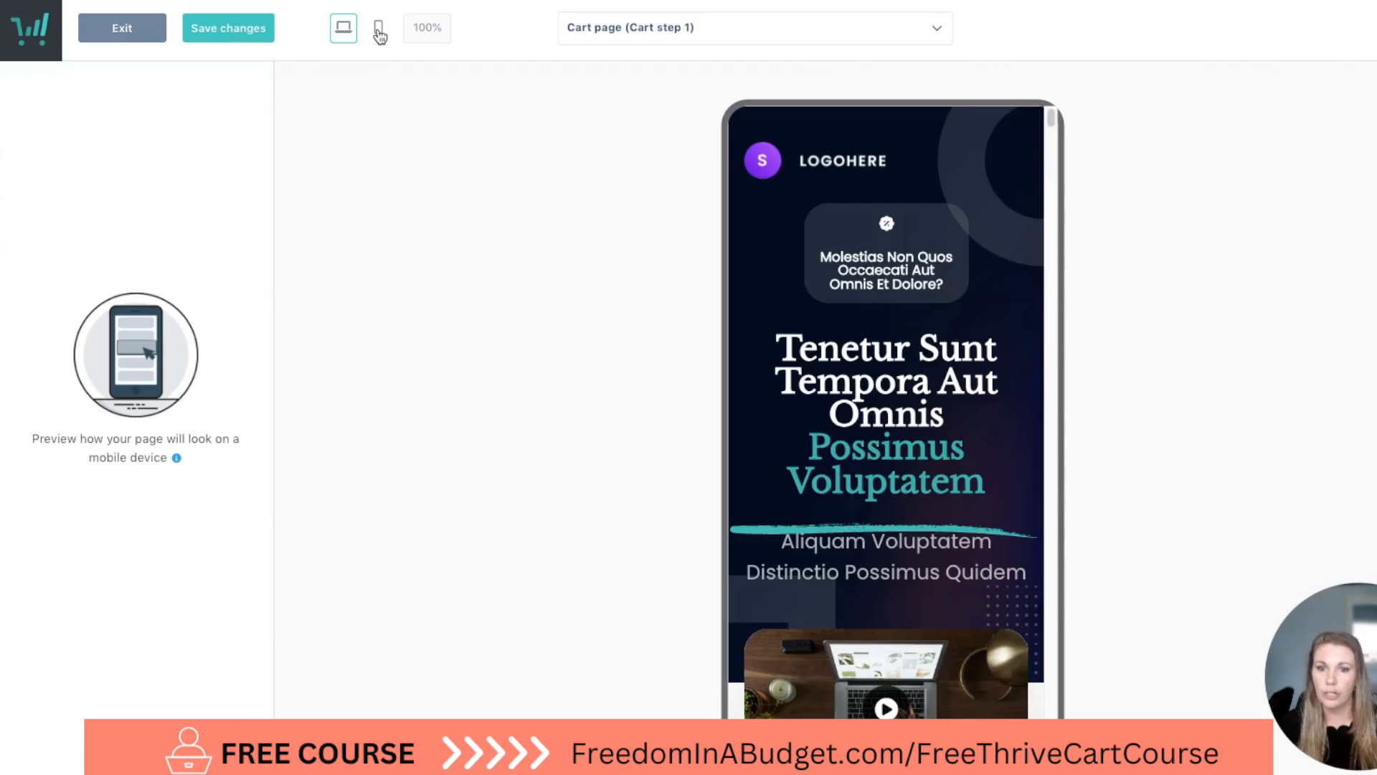
pyautogui.scroll(-3, 753, 345)
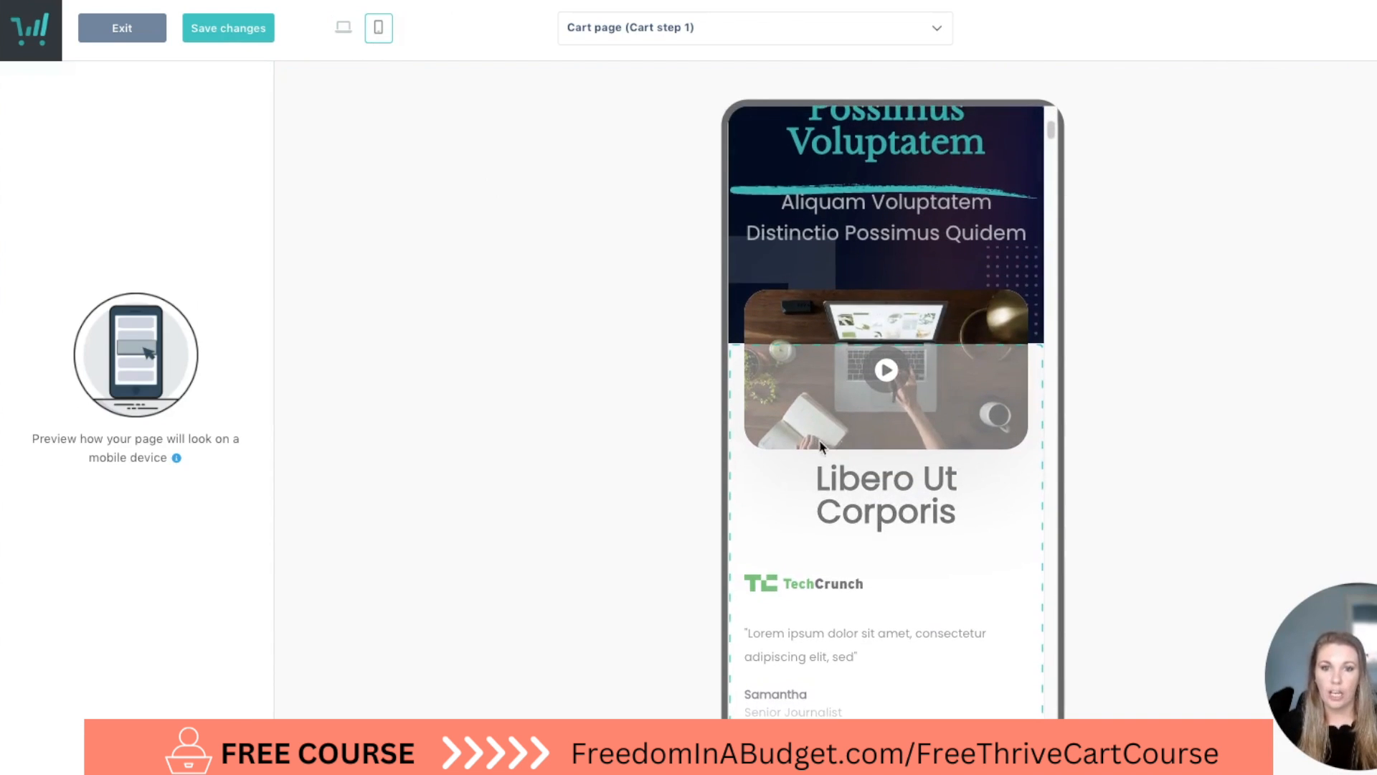
pyautogui.scroll(5, 818, 445)
pyautogui.scroll(-15, 1002, 437)
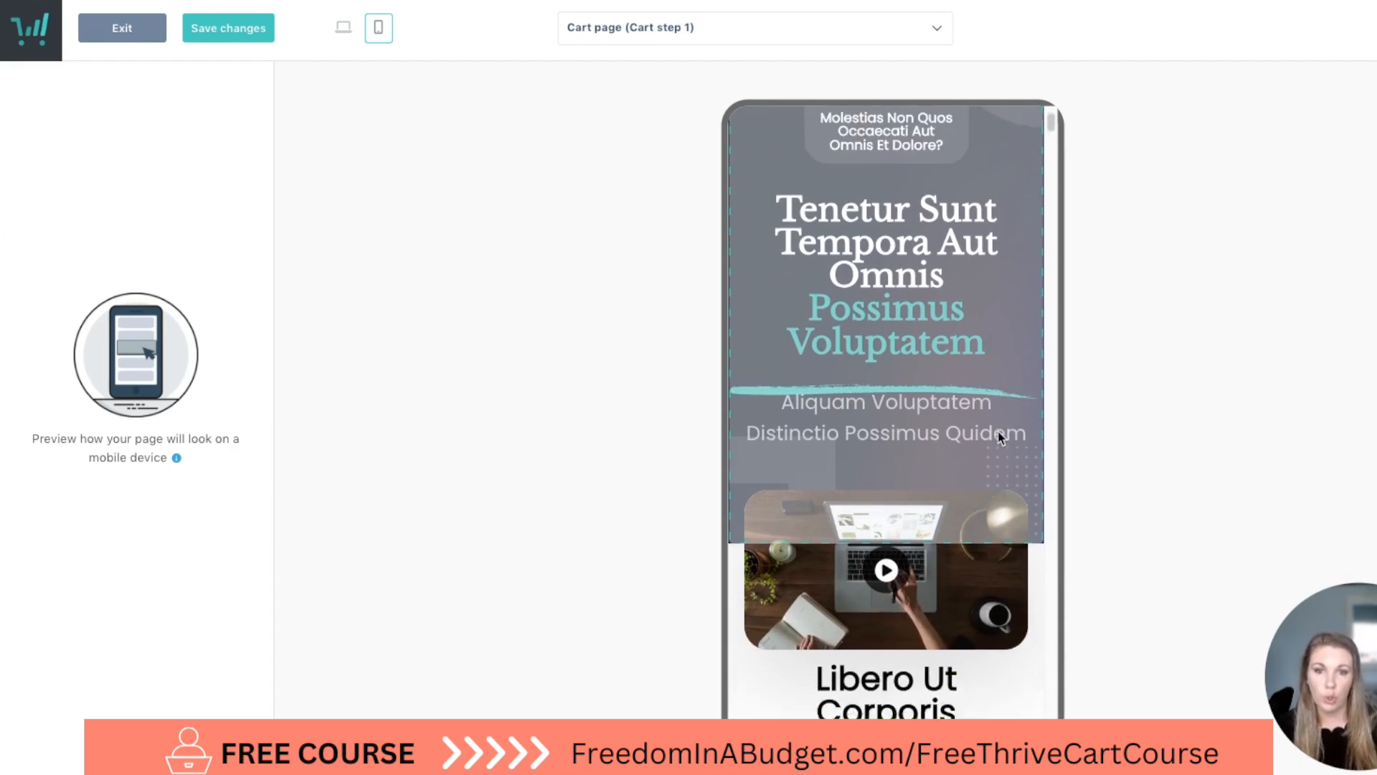
pyautogui.scroll(-5, 1002, 438)
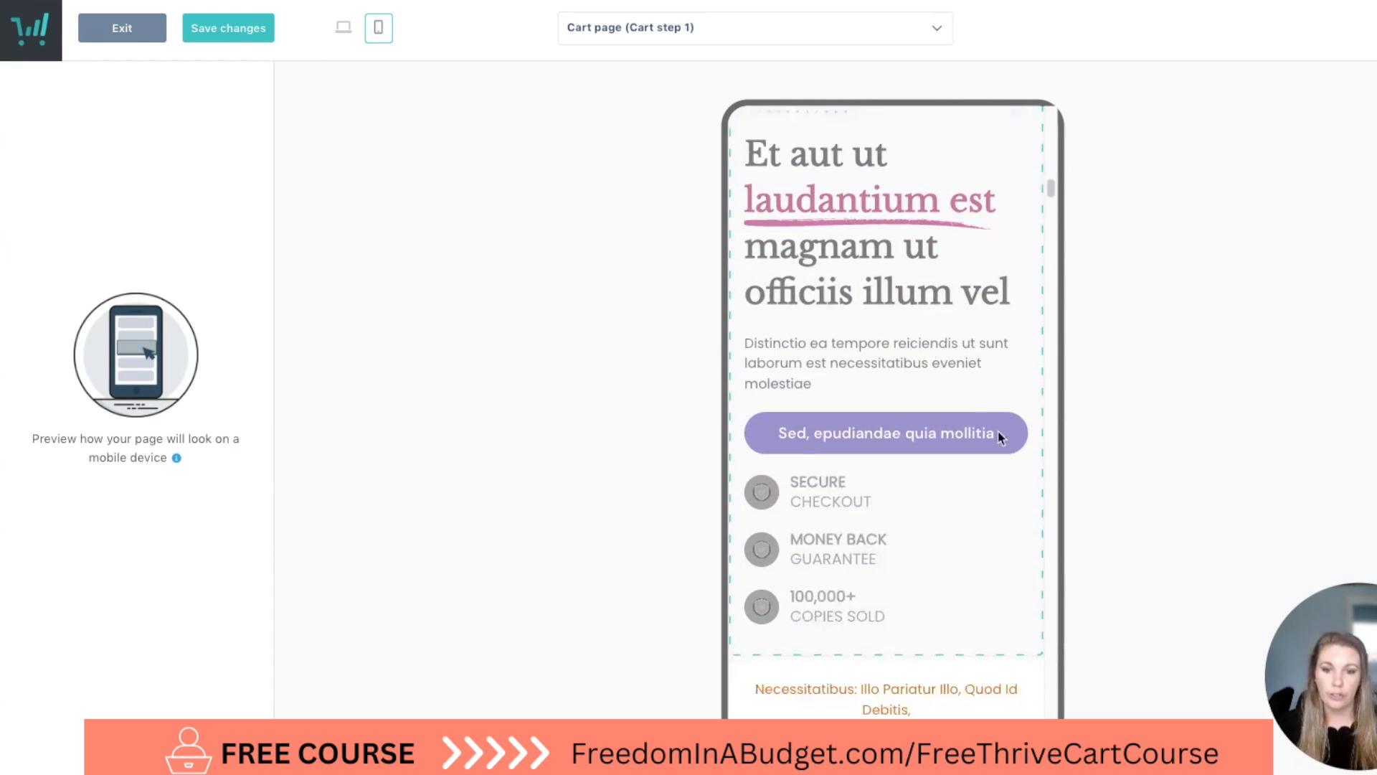
pyautogui.scroll(10, 1001, 437)
pyautogui.scroll(5, 1001, 437)
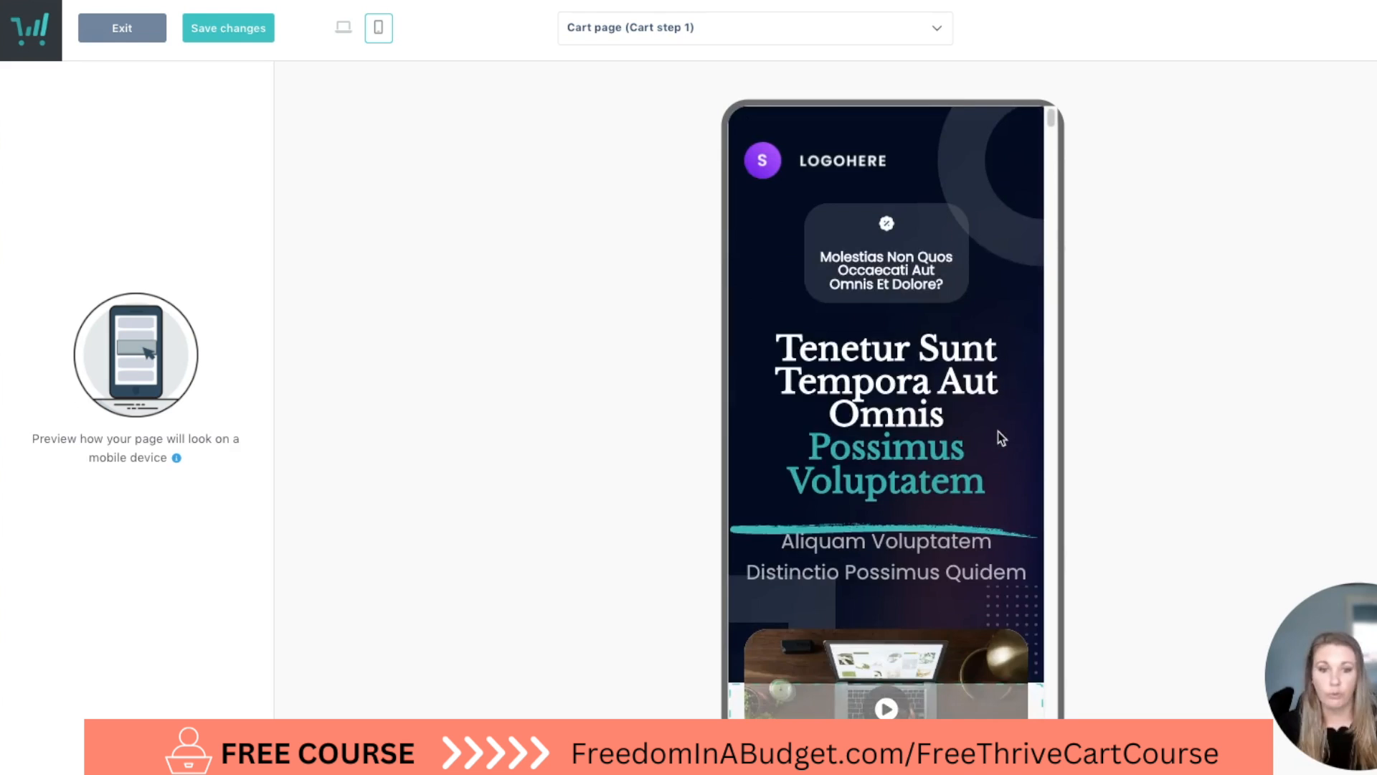
pyautogui.click(344, 31)
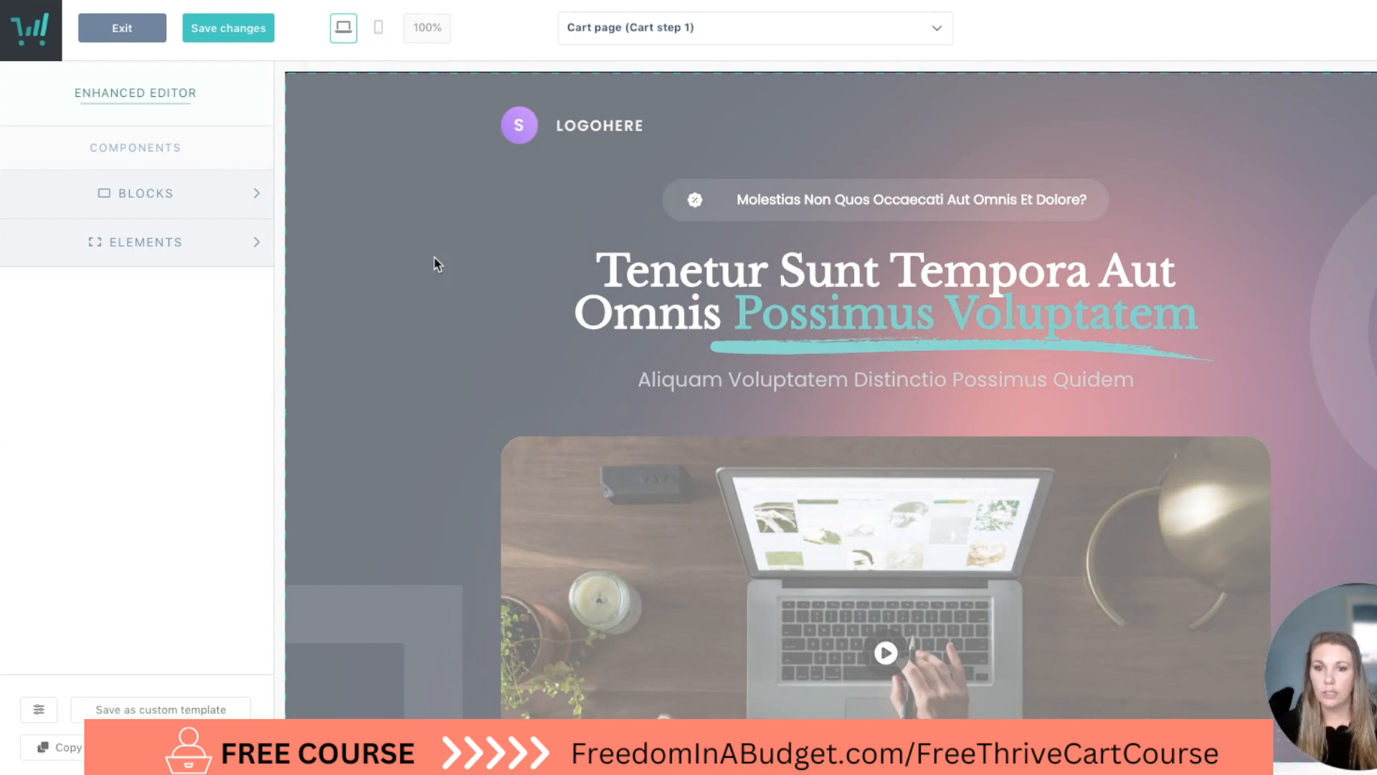
# Replace the placeholder logo in the hero block with the "Yes, I'm a dreamer, yes, I'm profitable" image from the library.
pyautogui.click(437, 281)
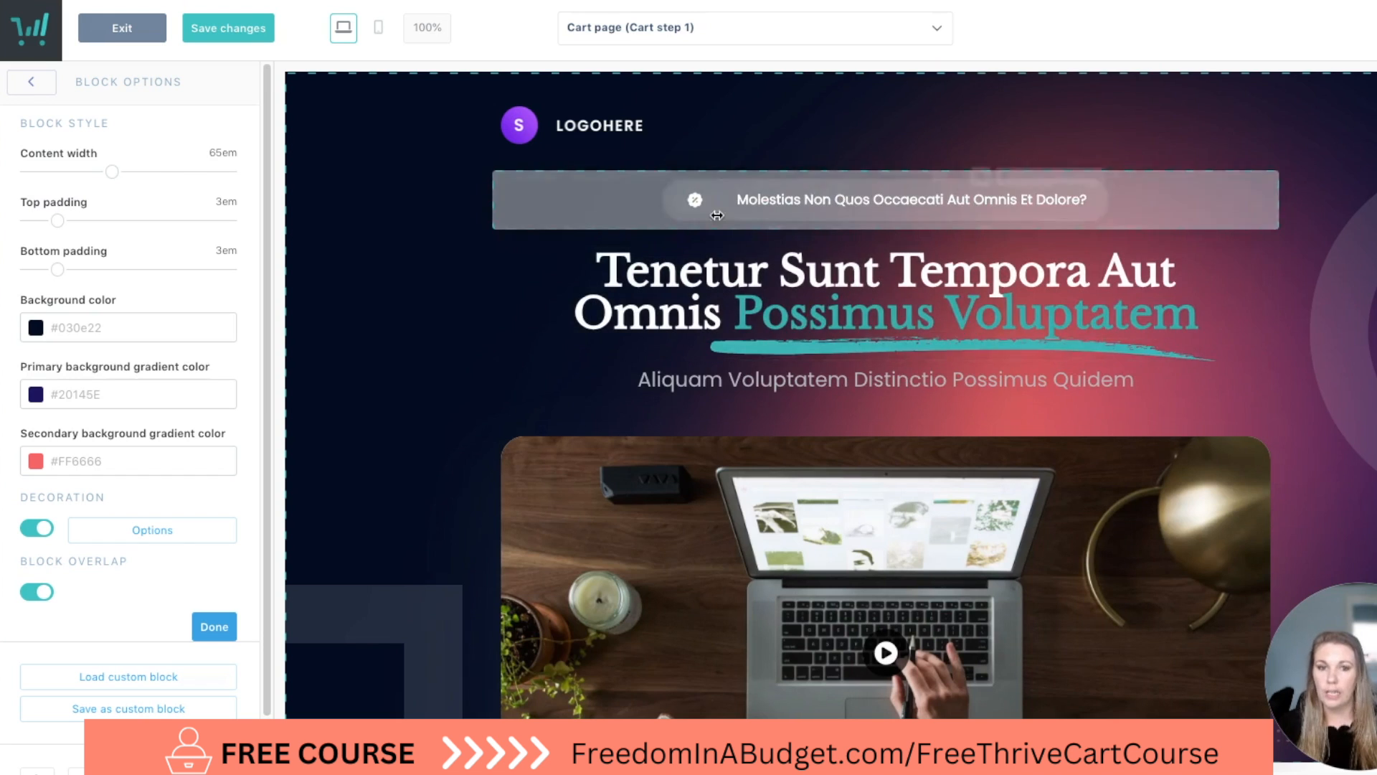
pyautogui.click(687, 137)
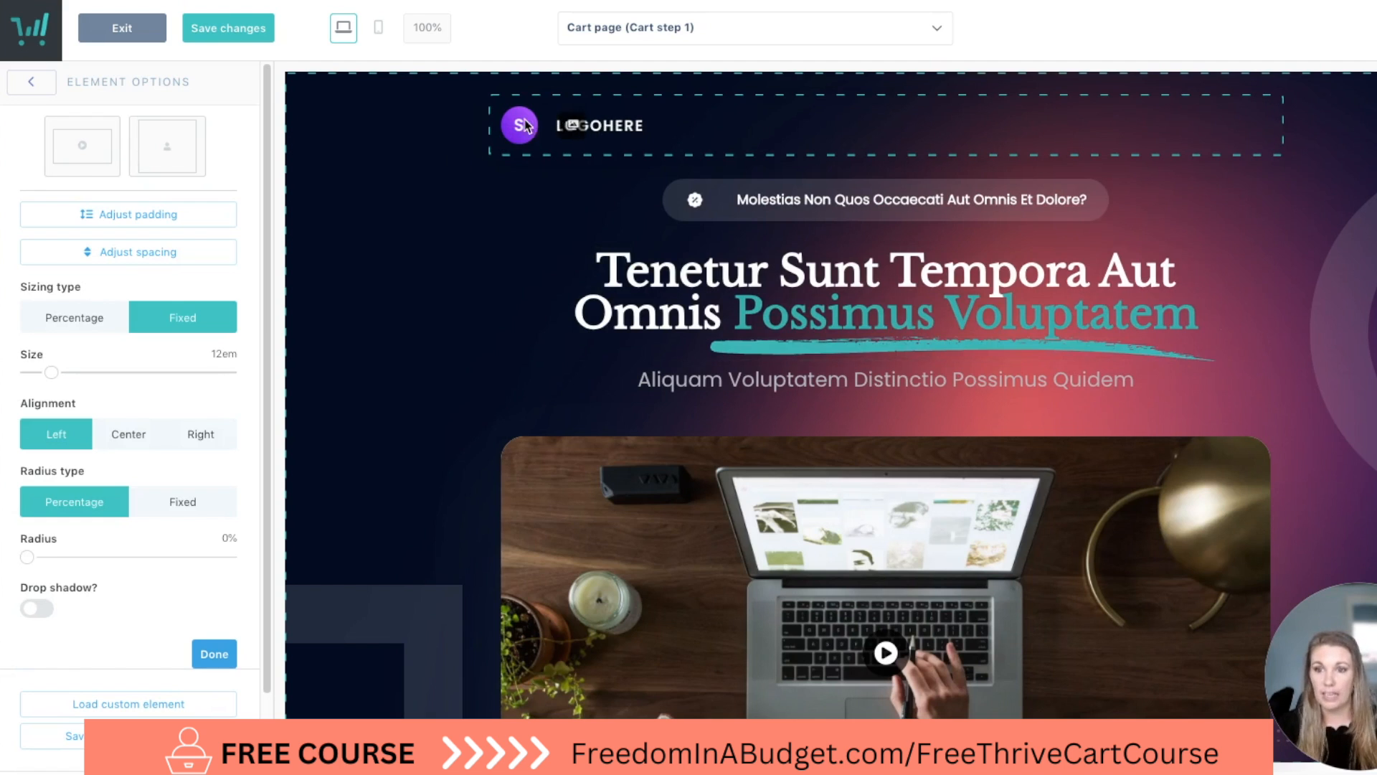
pyautogui.click(573, 127)
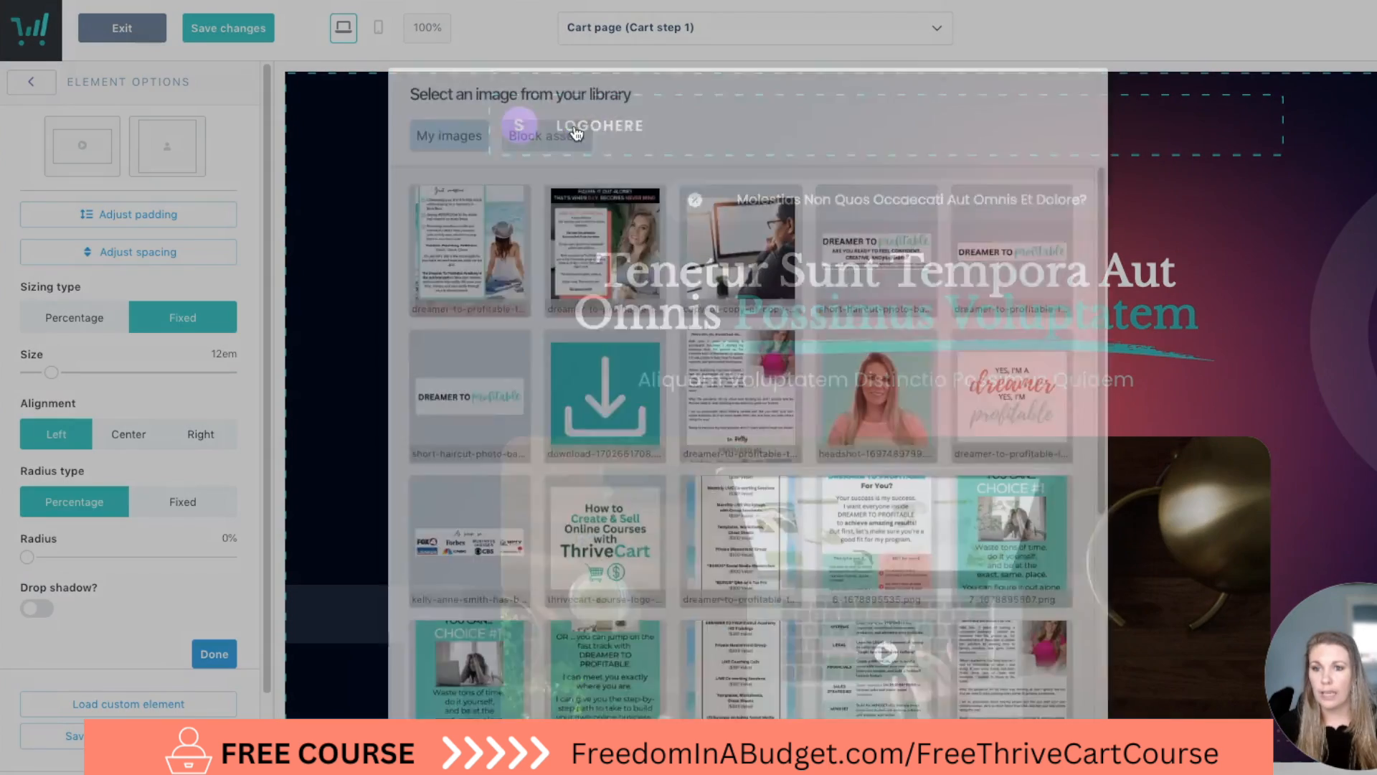
pyautogui.scroll(-1, 1044, 365)
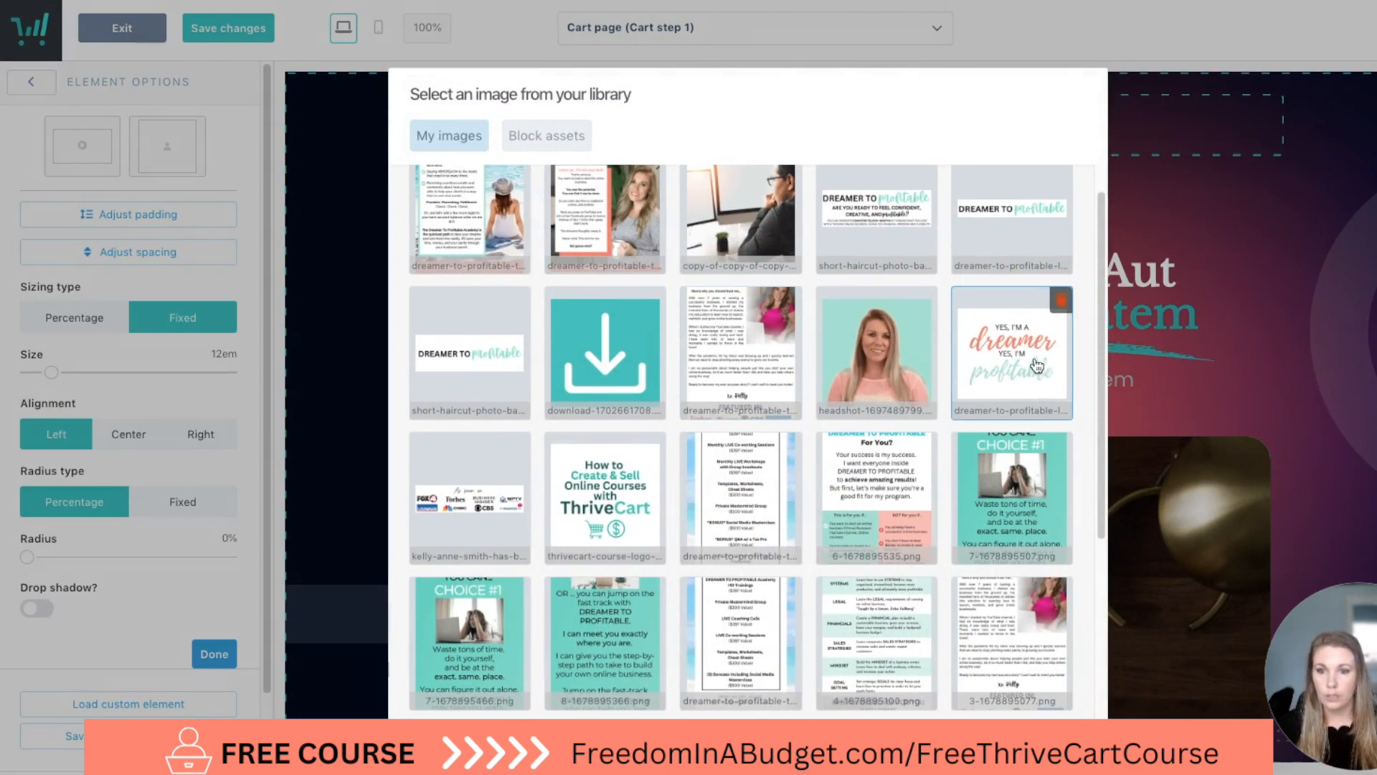
pyautogui.scroll(-7, 1044, 366)
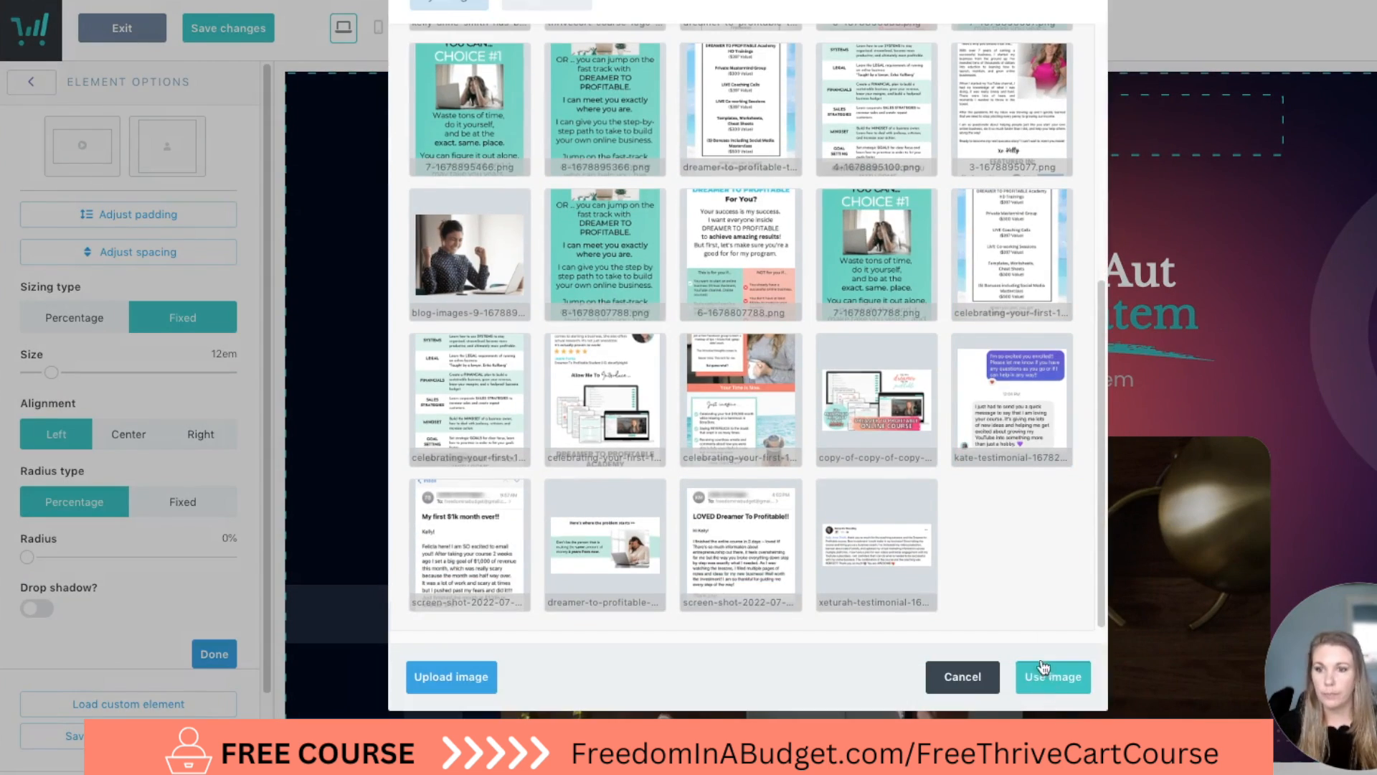
pyautogui.click(1050, 681)
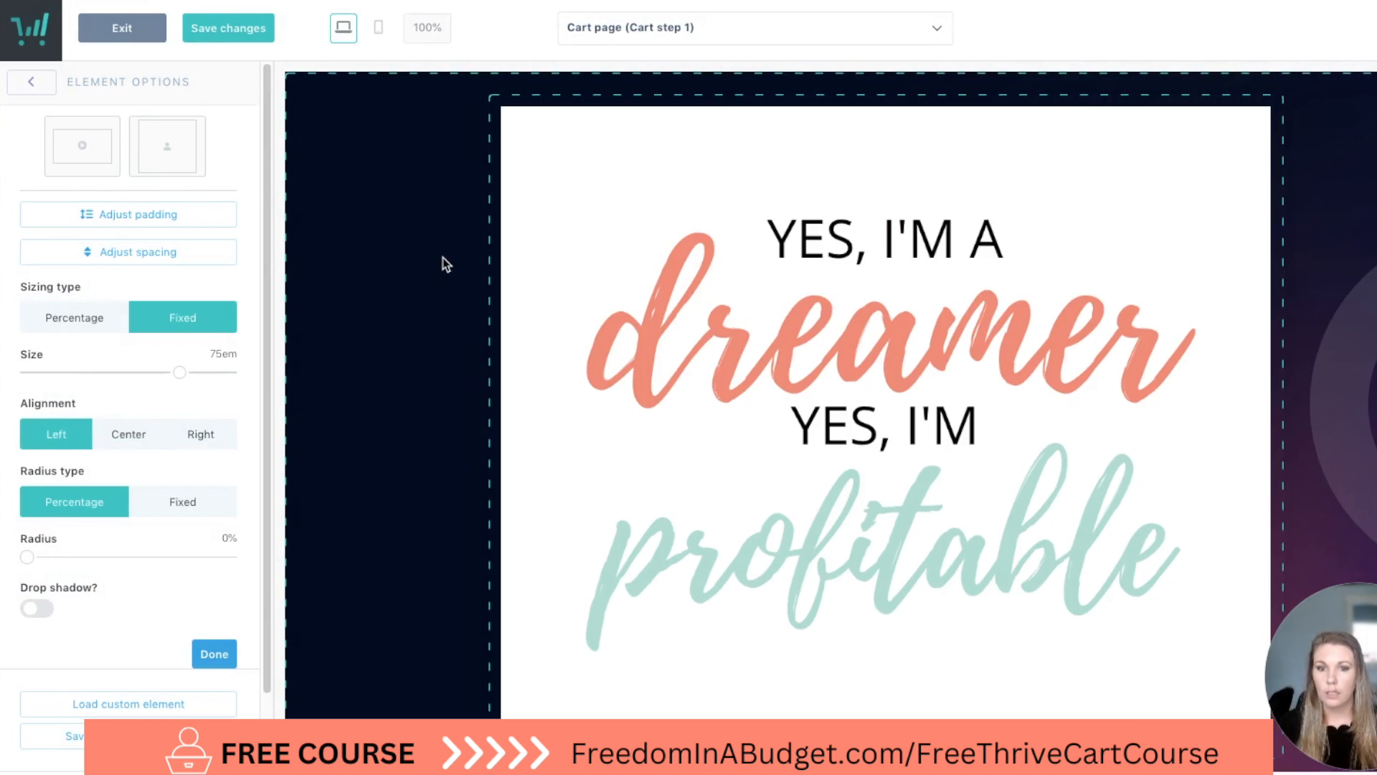
# Set the hero logo's size to 12.5em and try centre alignment before aligning it to the right.
pyautogui.scroll(-4, 445, 264)
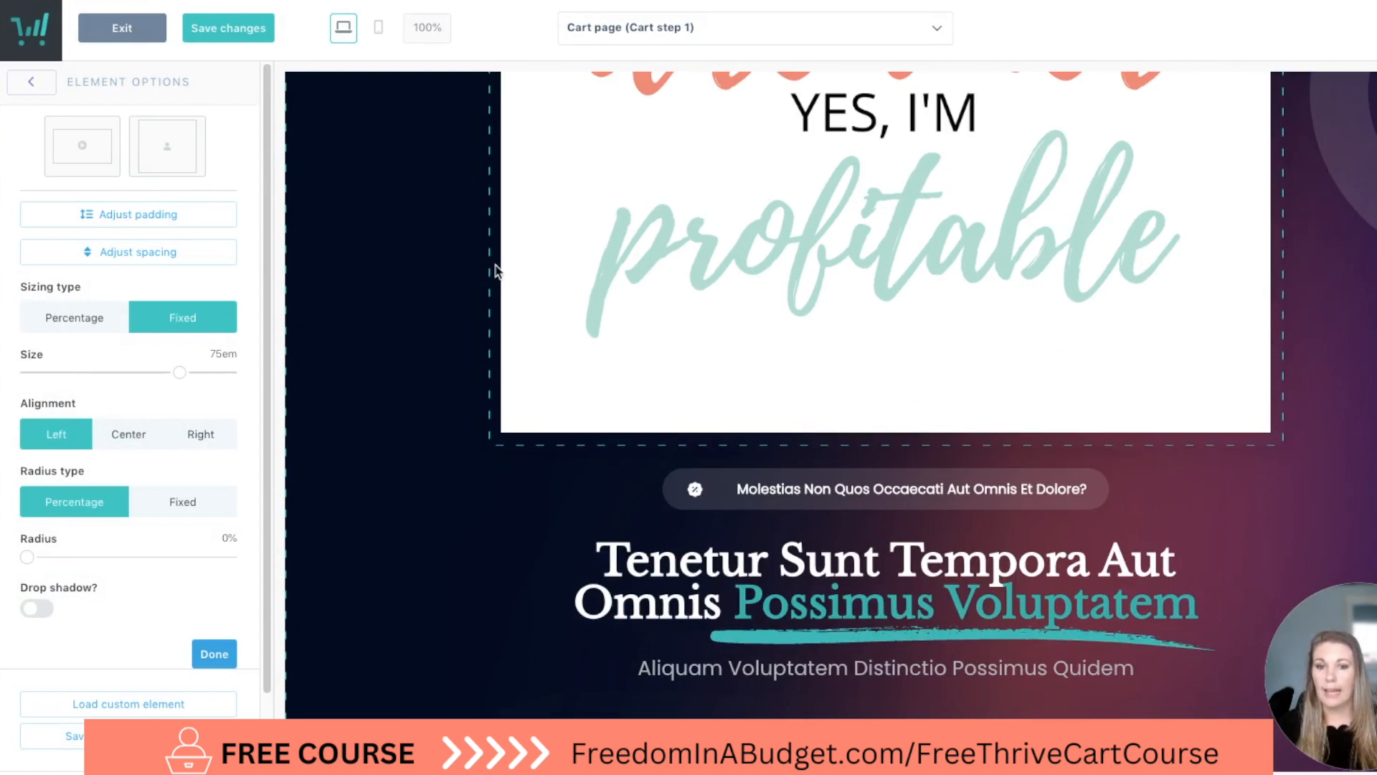
pyautogui.scroll(3, 502, 263)
pyautogui.moveTo(180, 373); pyautogui.dragTo(52, 376)
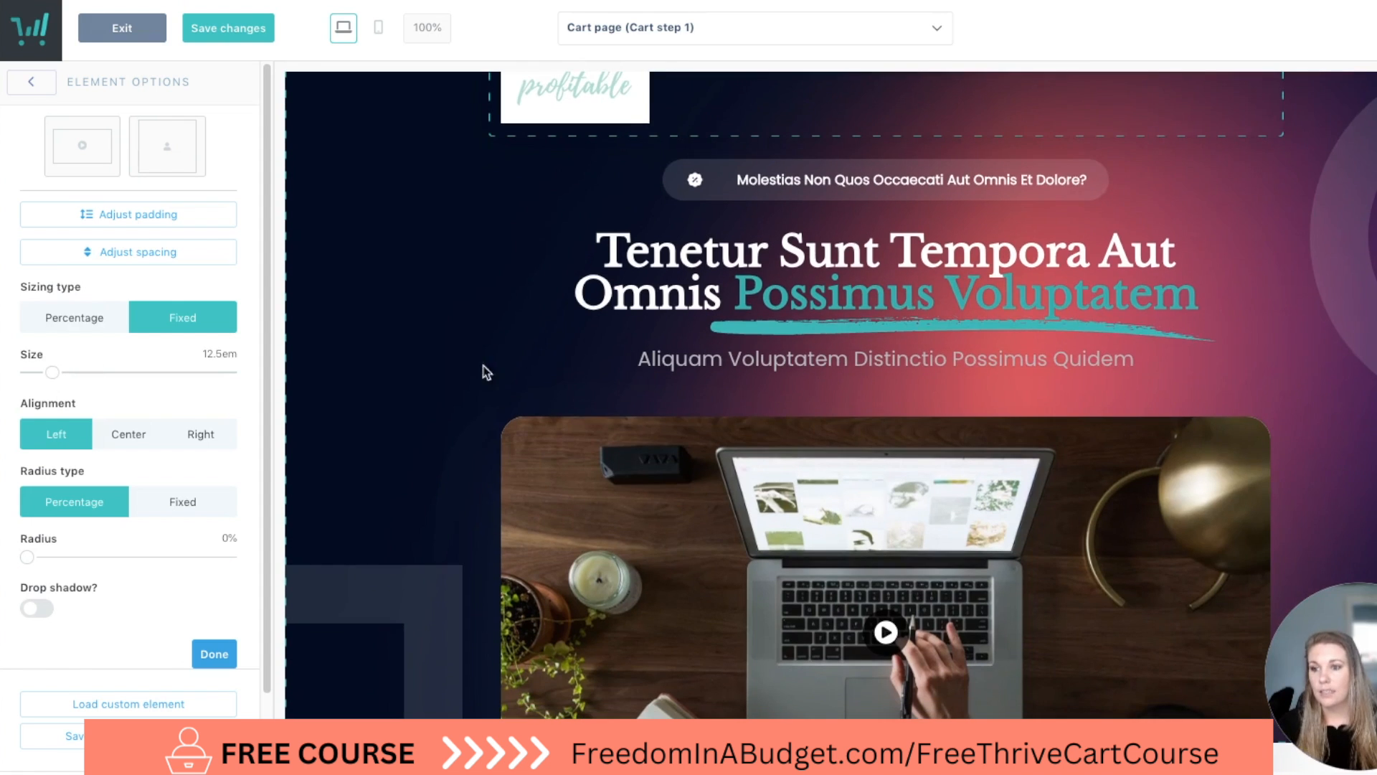
pyautogui.scroll(2, 437, 369)
pyautogui.click(132, 443)
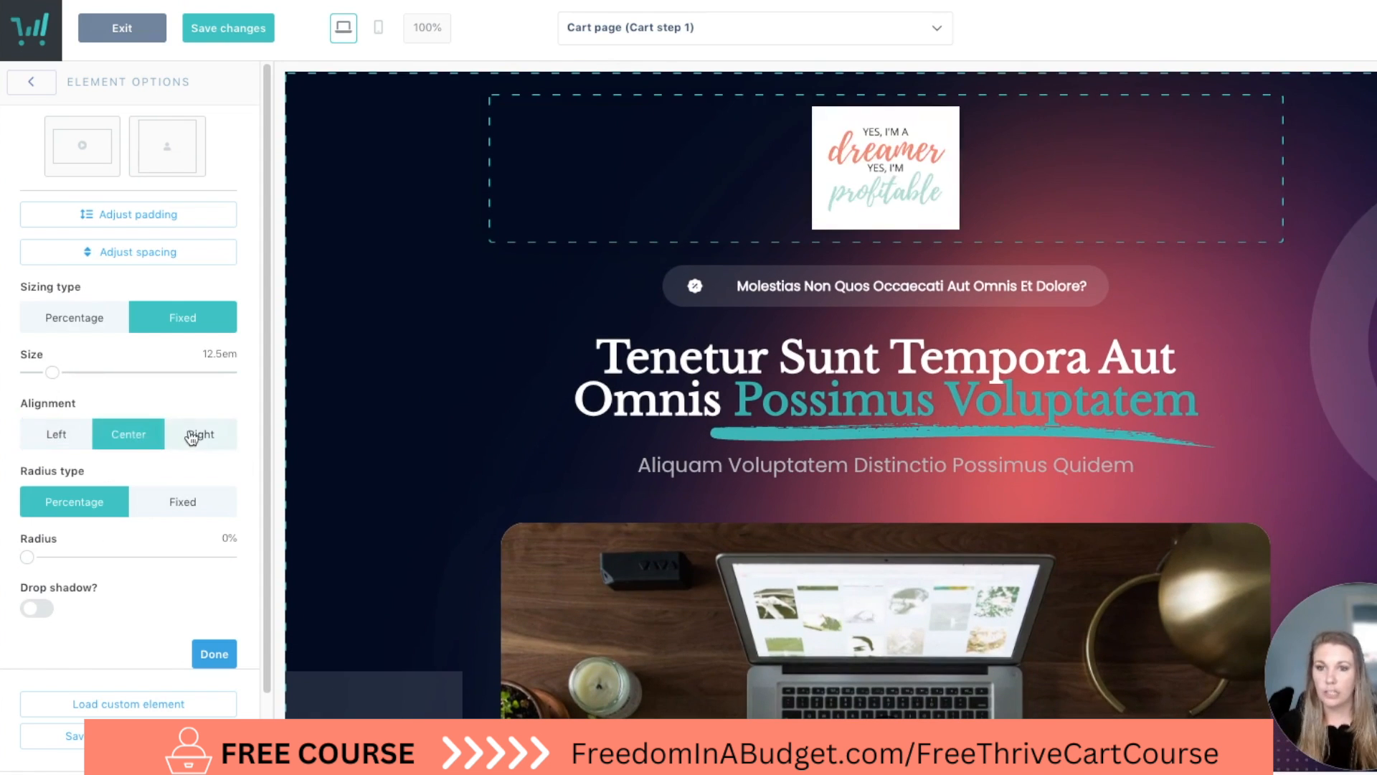
pyautogui.click(200, 436)
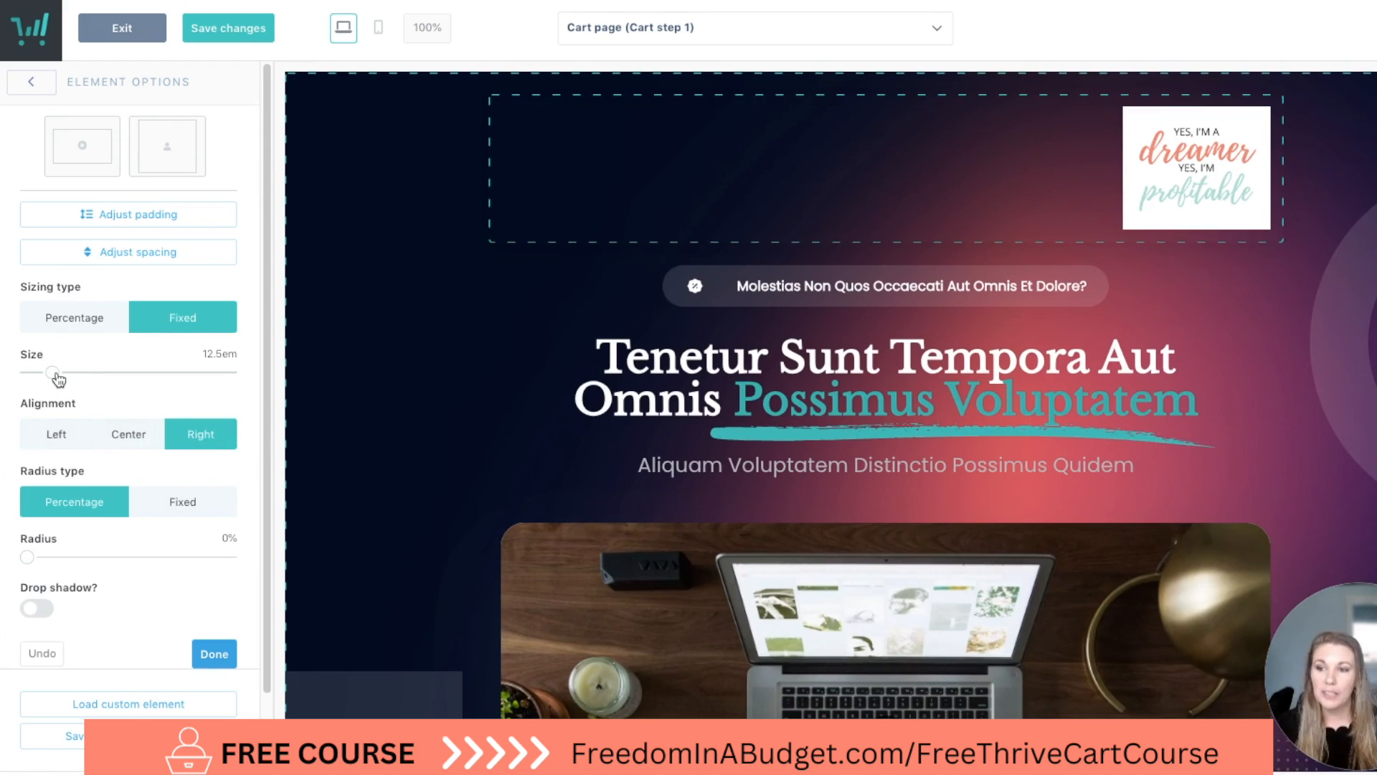
# Reduce the hero logo's size to 0em and open the hero block's options.
pyautogui.moveTo(56, 376); pyautogui.dragTo(26, 373)
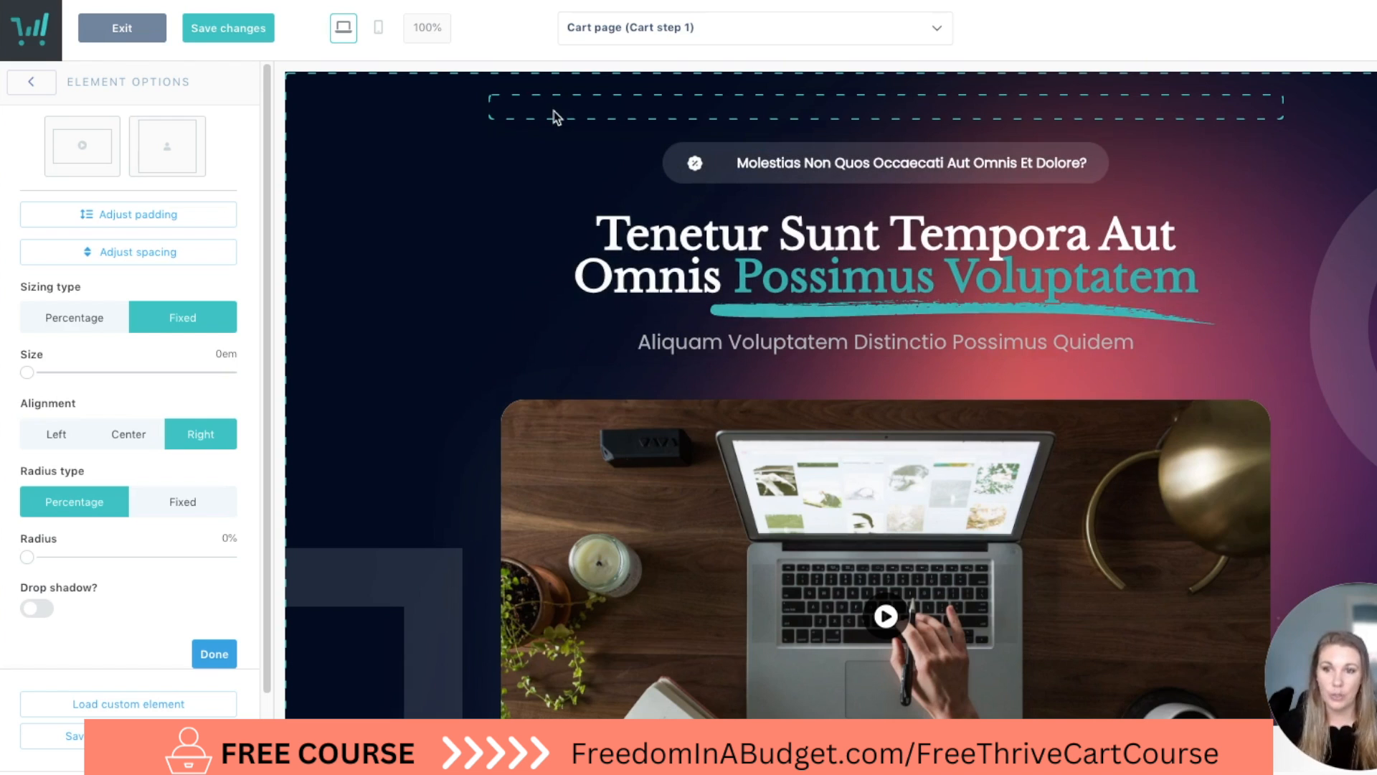
pyautogui.click(403, 331)
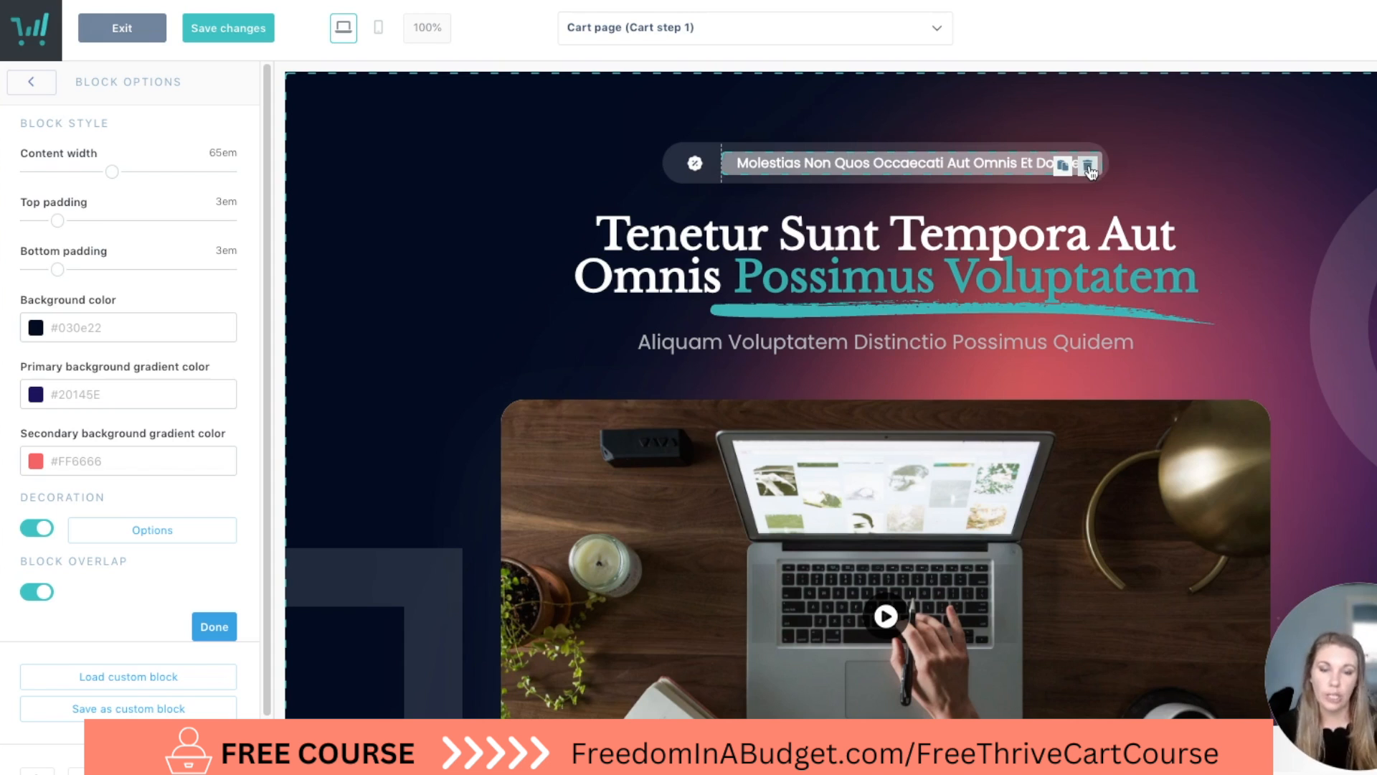
# Delete the badge text and icon above the hero headline, along with the empty content box that held them.
pyautogui.click(1088, 167)
pyautogui.click(921, 183)
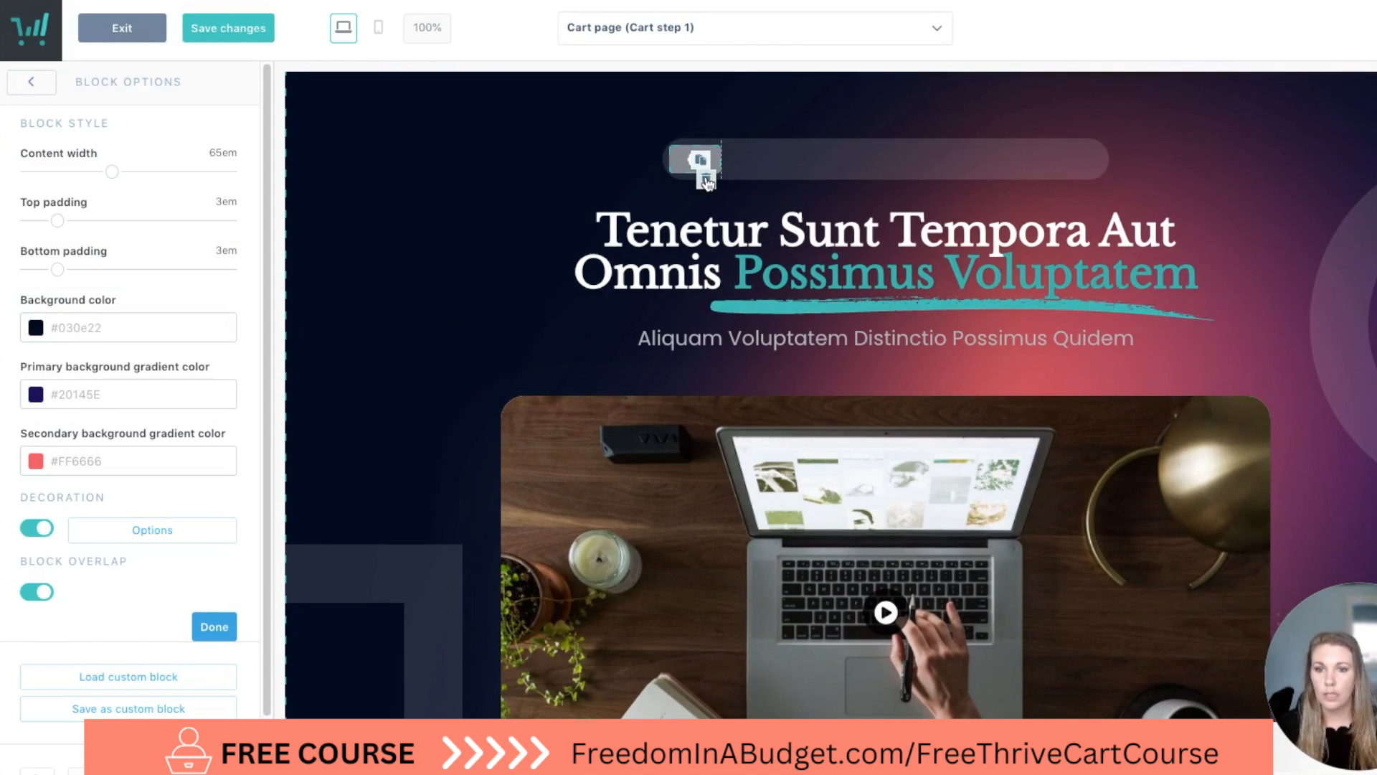
pyautogui.click(701, 165)
pyautogui.click(957, 185)
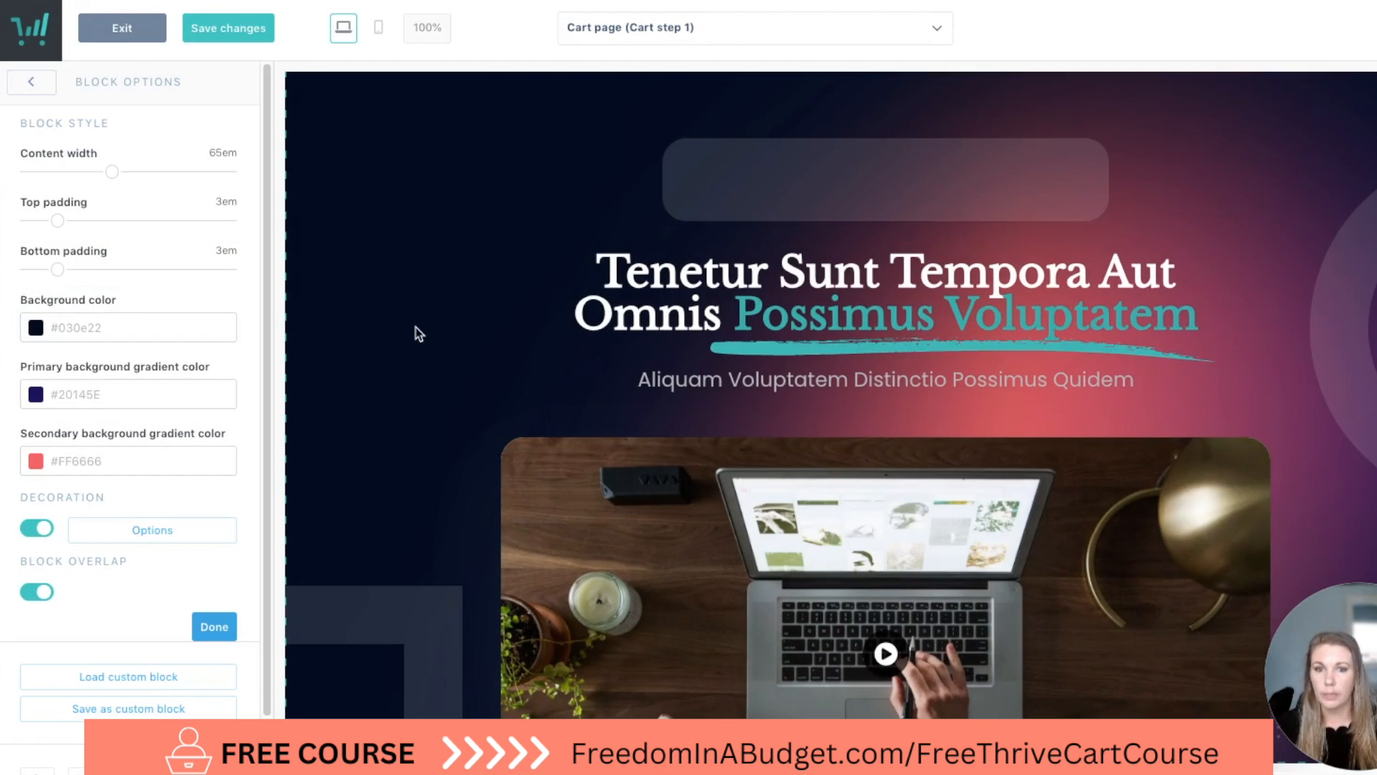
pyautogui.click(1115, 194)
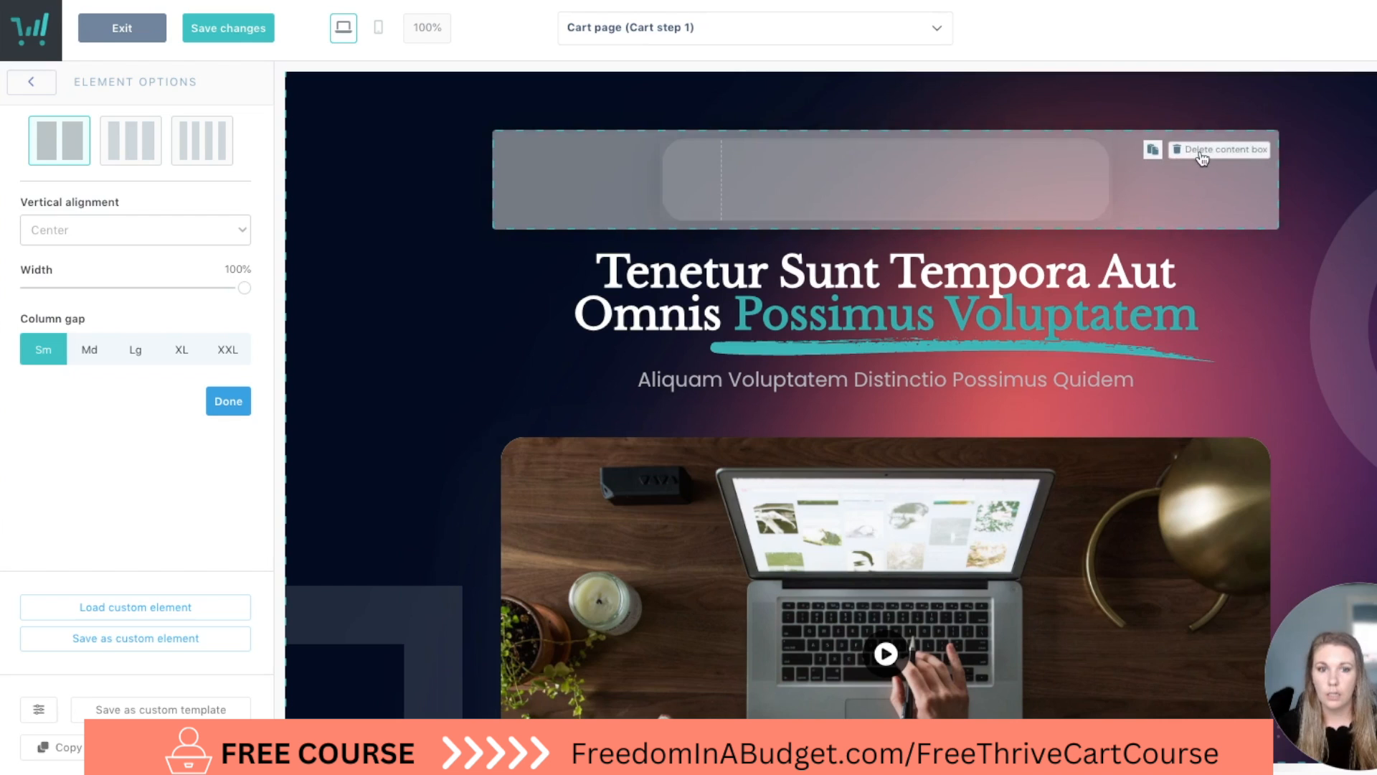
pyautogui.click(1203, 153)
pyautogui.click(917, 203)
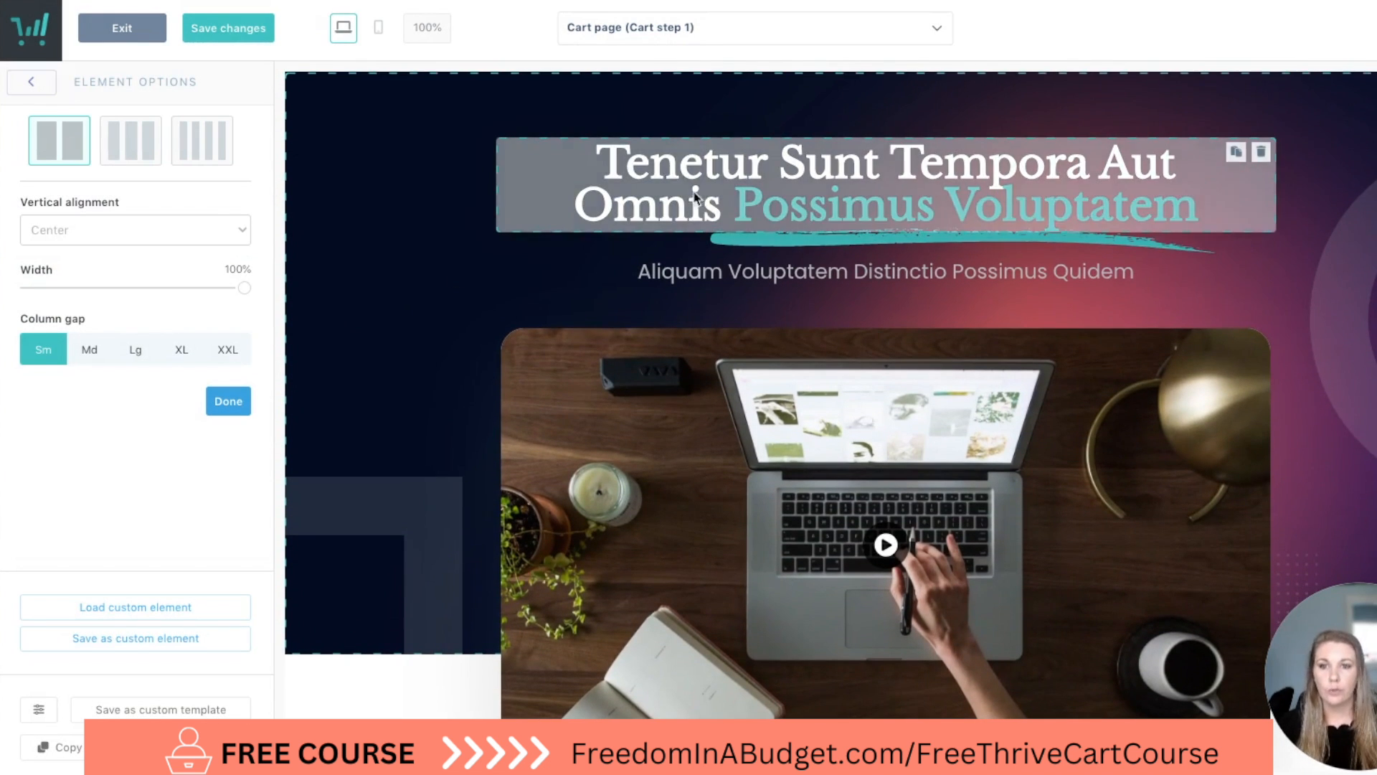
# Replace the hero headline's white opening line with "Share your passion, change people's lives, and".
pyautogui.click(696, 185)
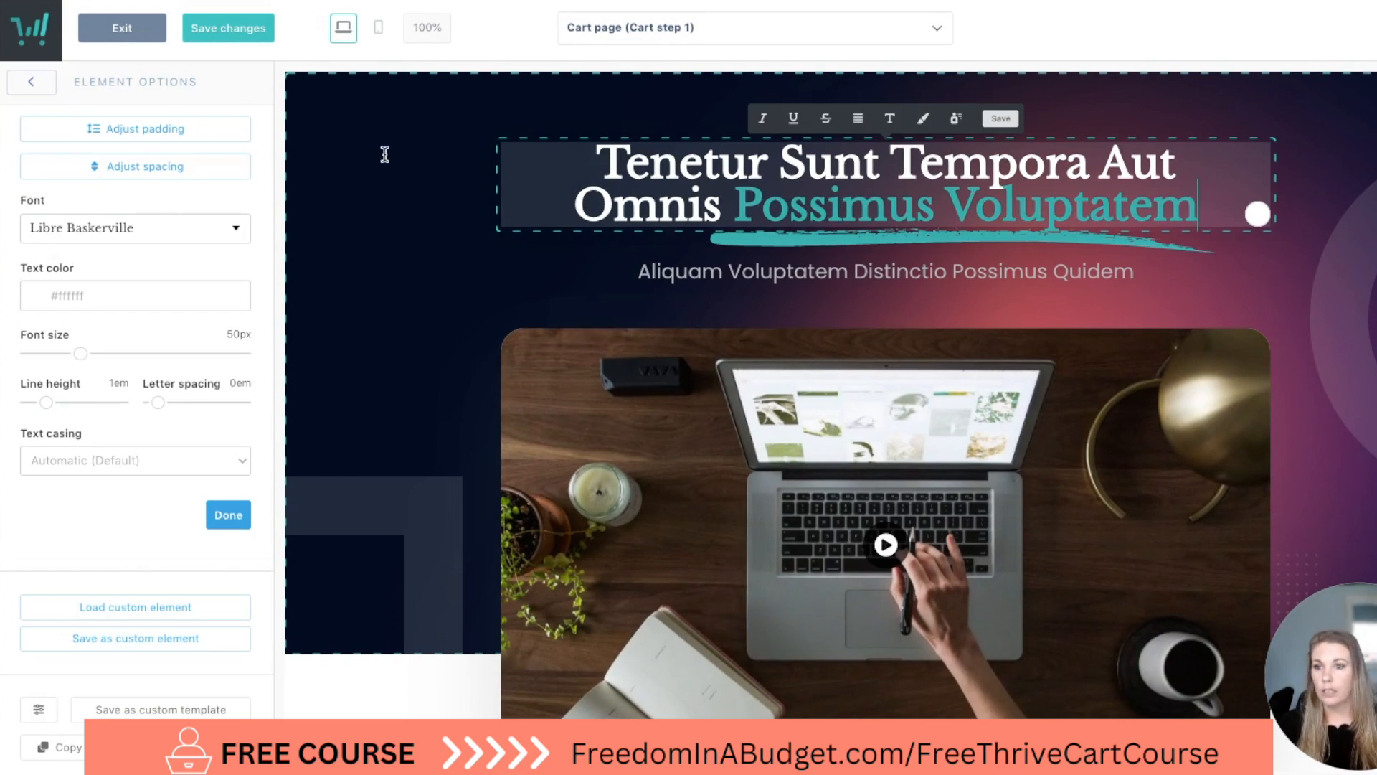
pyautogui.moveTo(1180, 149); pyautogui.dragTo(630, 148)
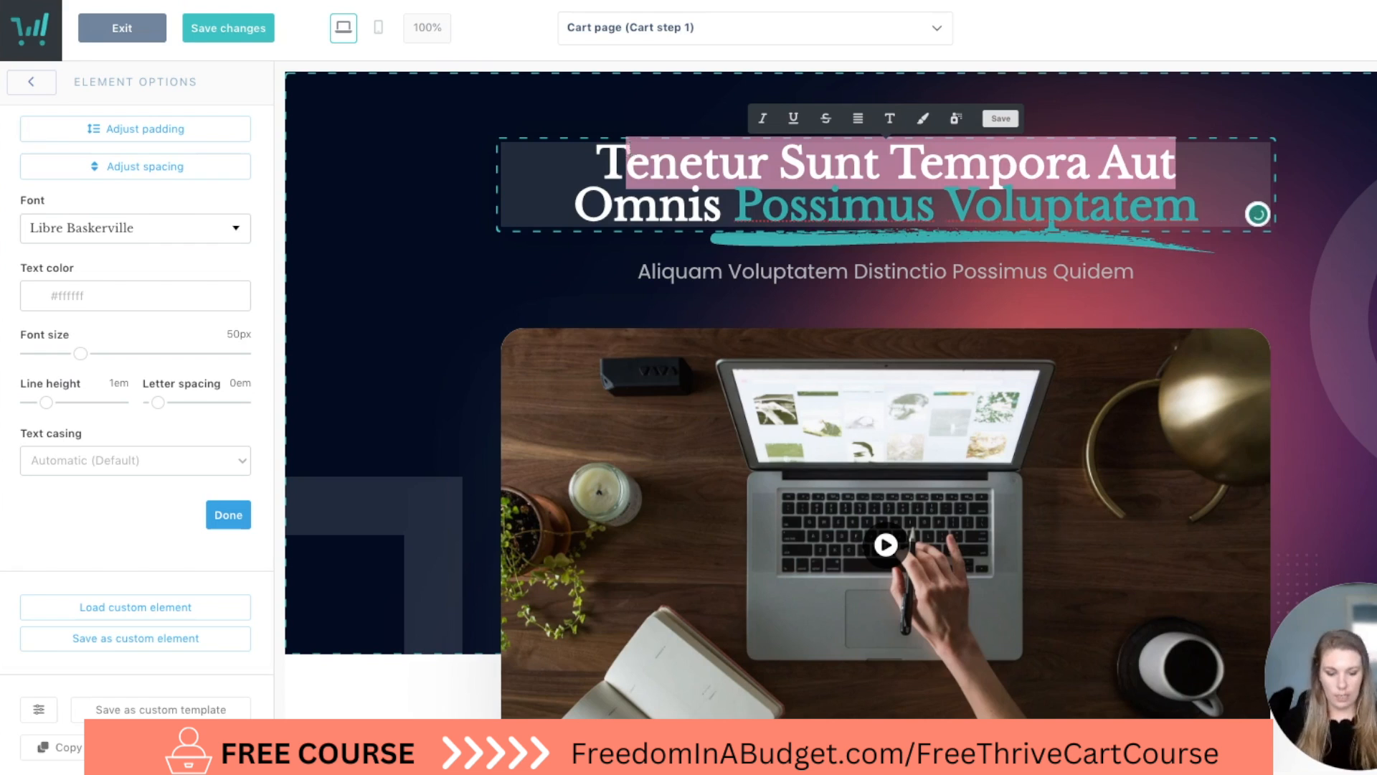
pyautogui.press('BackSpace')
pyautogui.press('BackSpace')
pyautogui.write('Shar your')
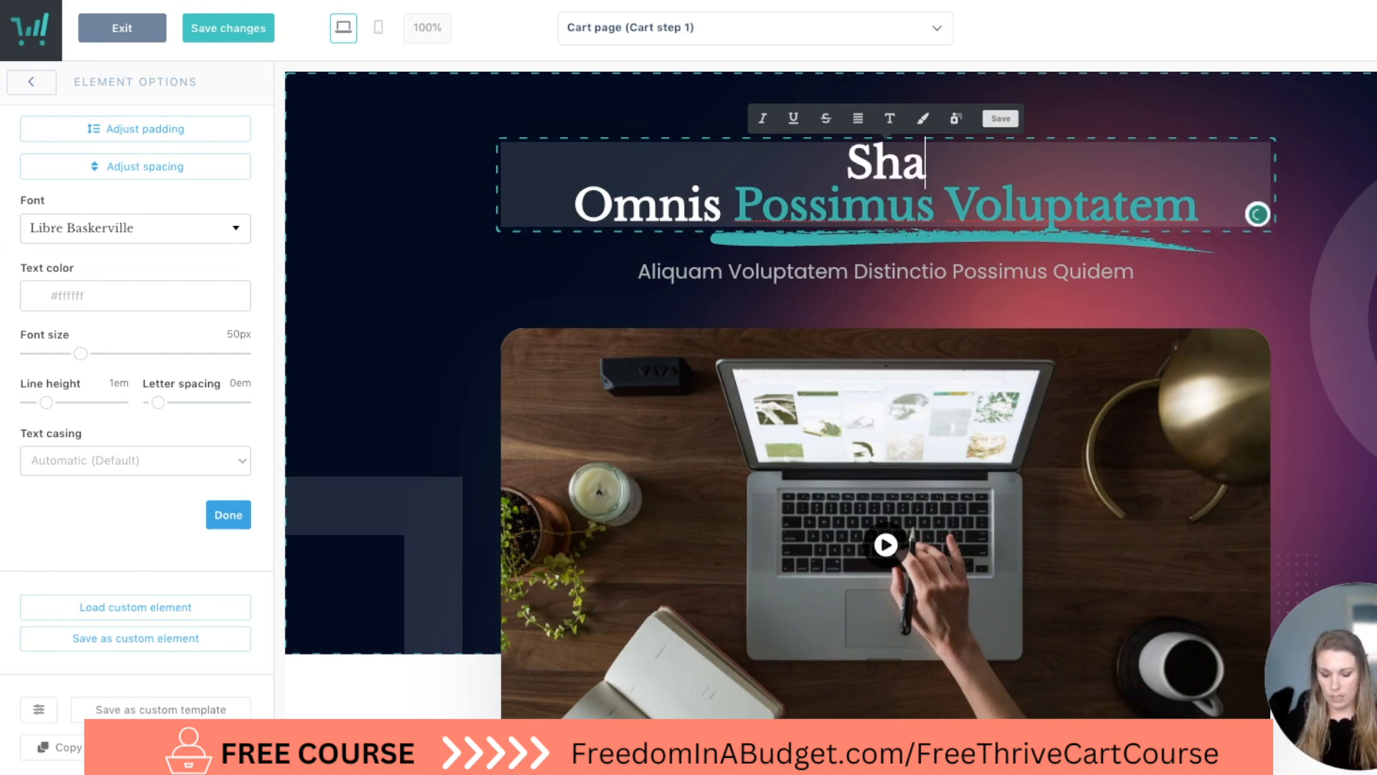
pyautogui.press('BackSpace')
pyautogui.press('BackSpace')
pyautogui.press('BackSpace')
pyautogui.press('BackSpace')
pyautogui.press('BackSpace')
pyautogui.write('e your pass')
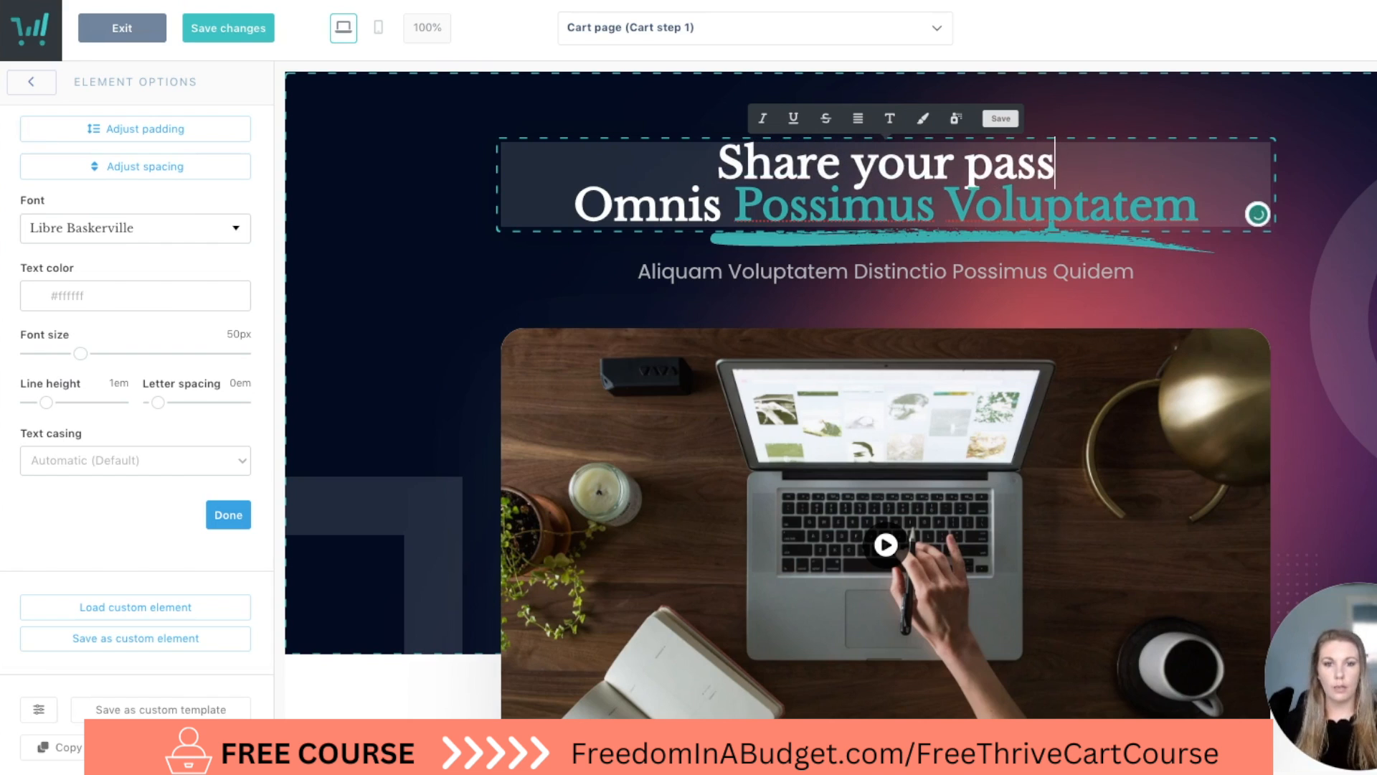
pyautogui.write('ion, change ')
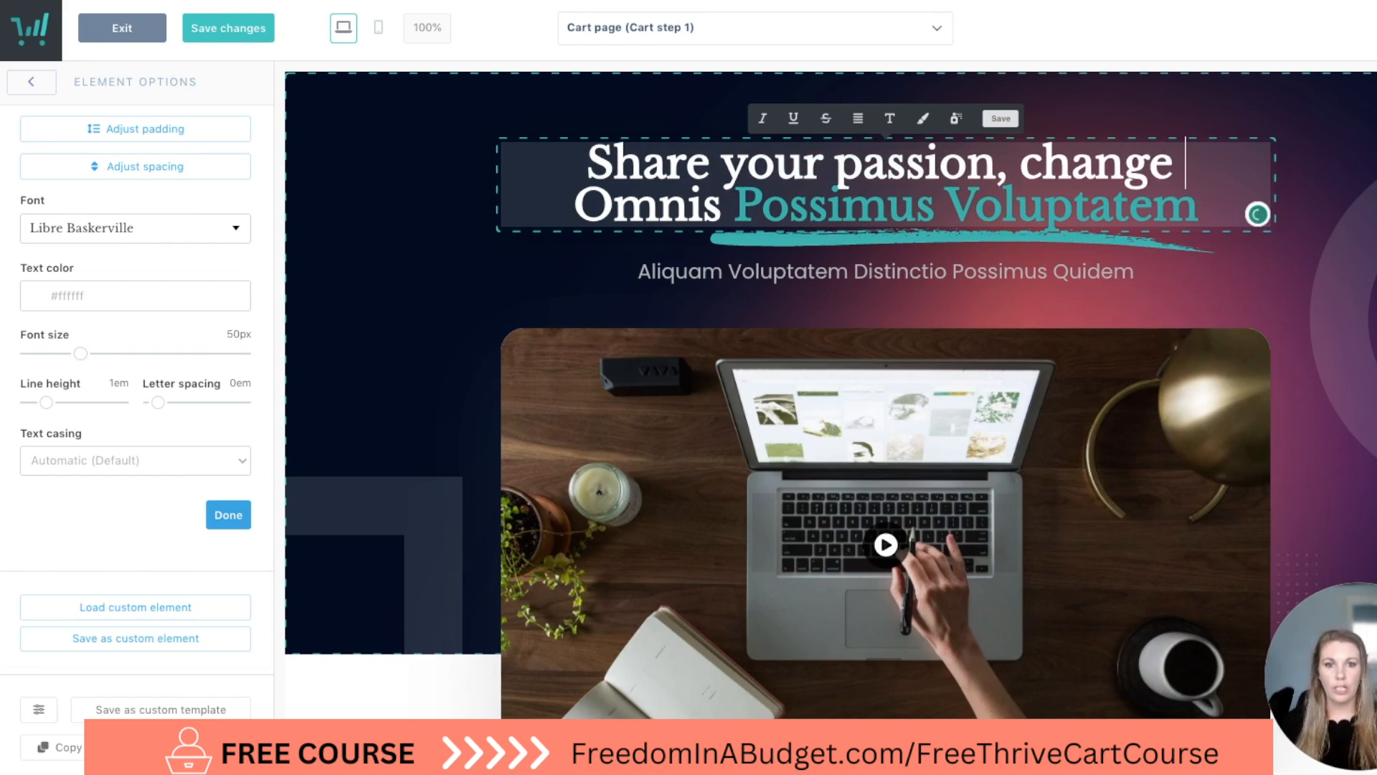
pyautogui.write('people')
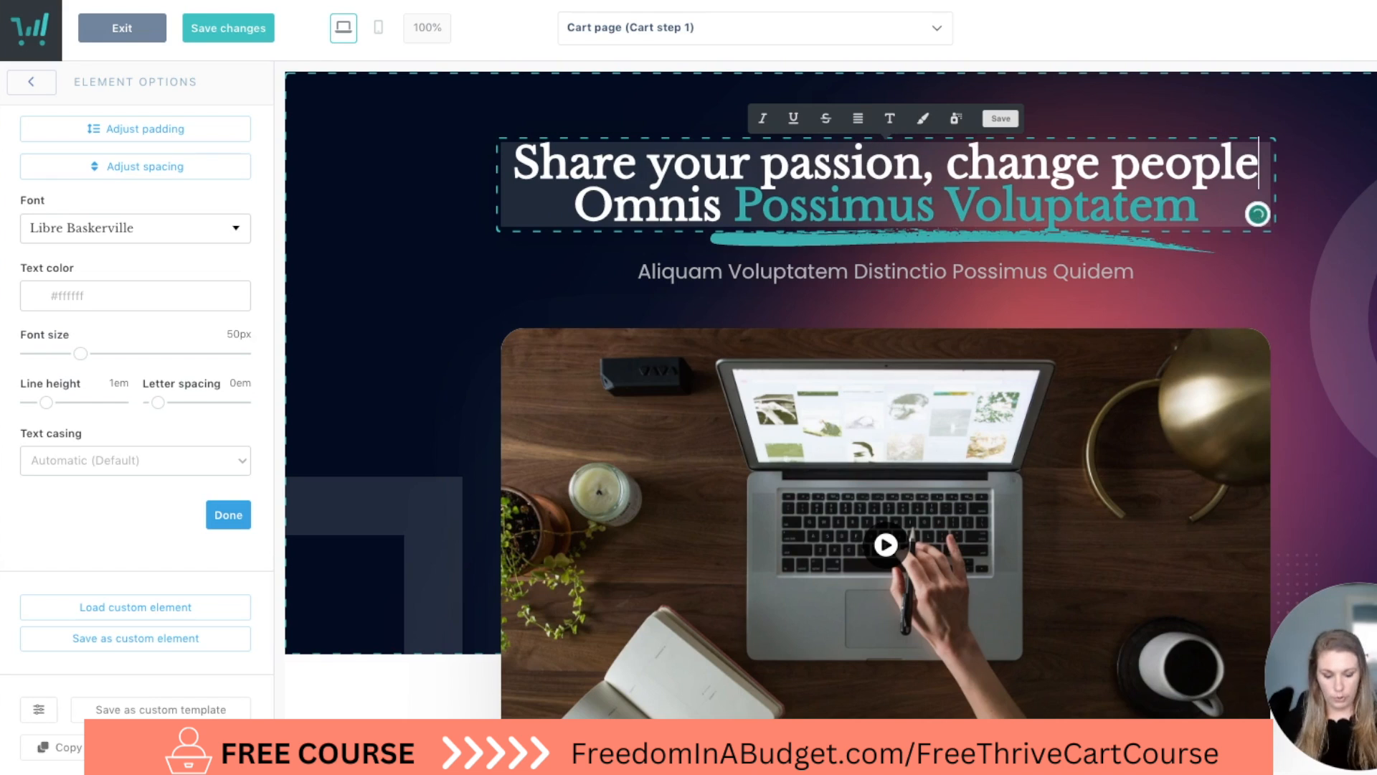
pyautogui.write("'s lives ")
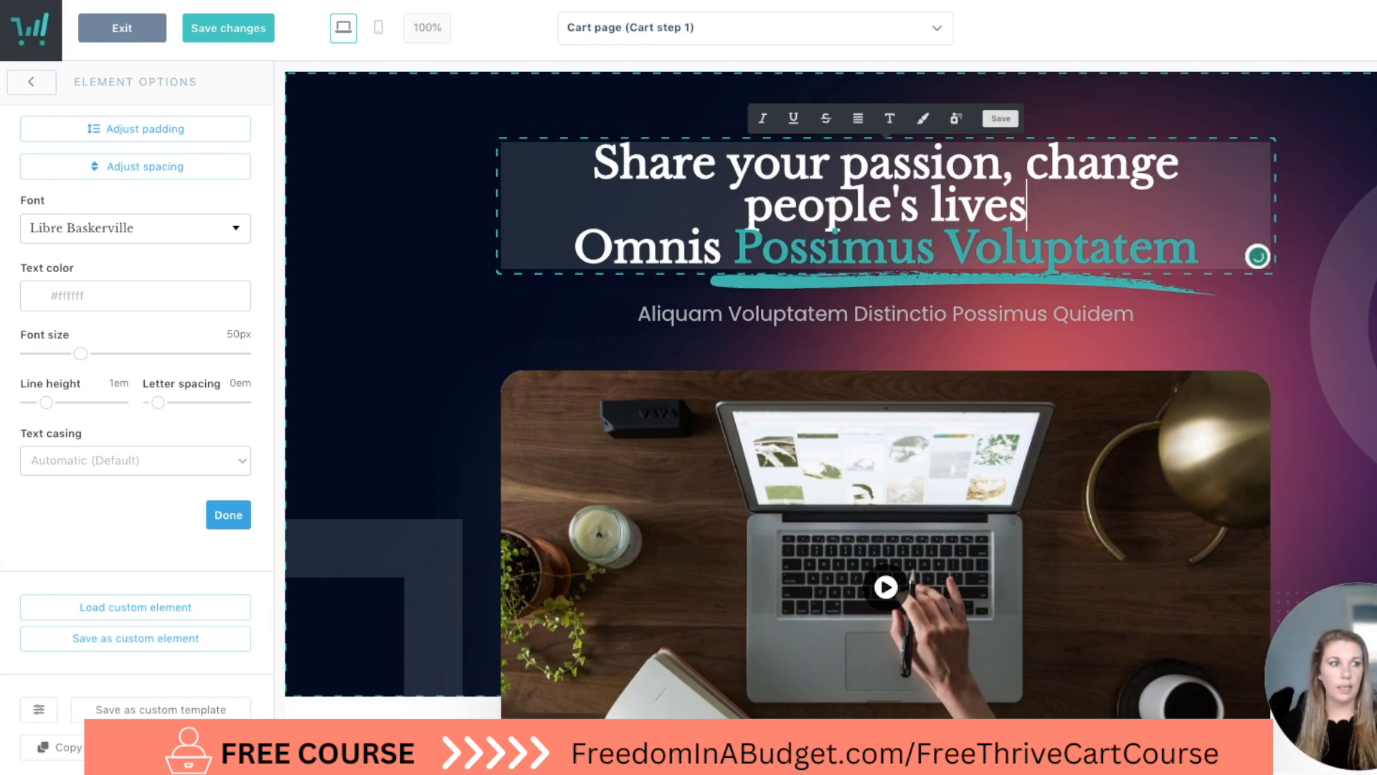
pyautogui.write(', and')
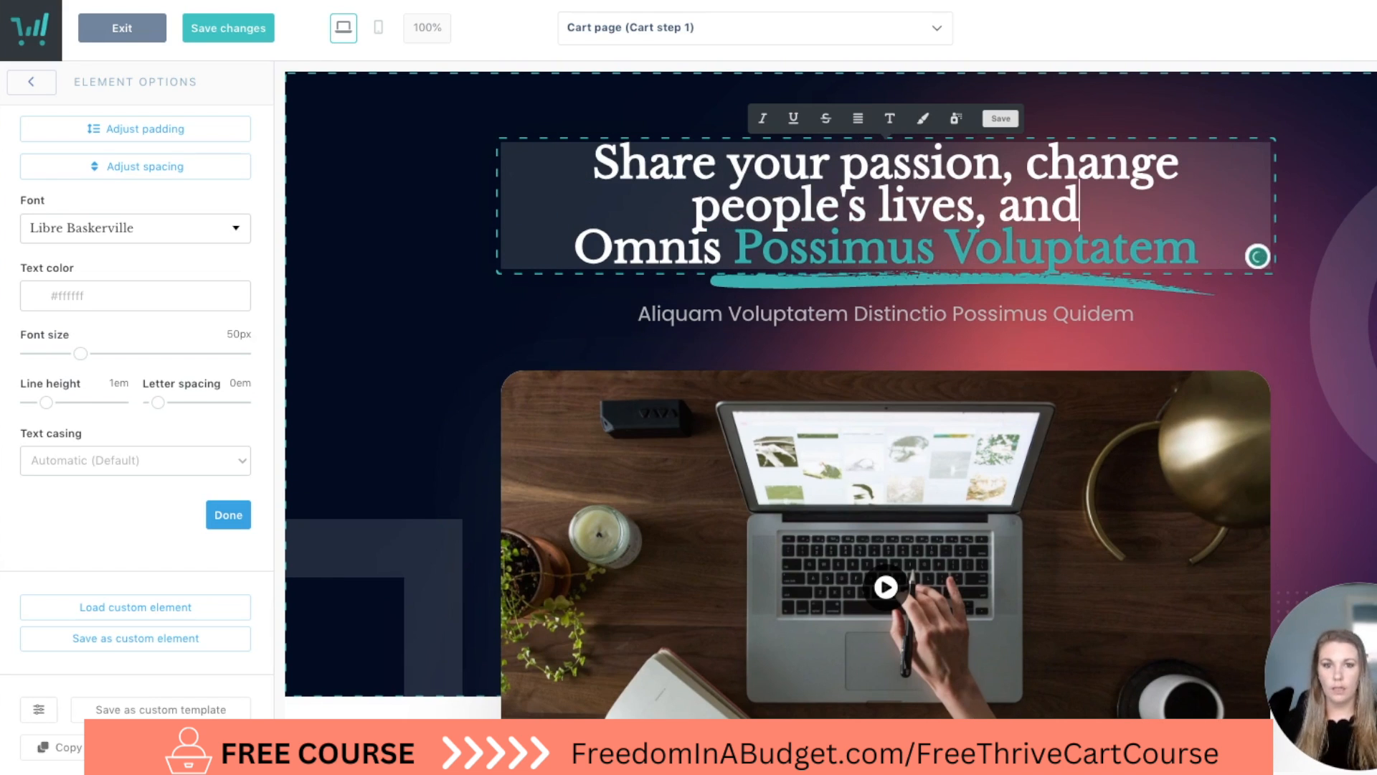
# Replace the headline's last line with "earn money" in the teal underlined style.
pyautogui.moveTo(721, 250); pyautogui.dragTo(1110, 249)
pyautogui.press('BackSpace')
pyautogui.write('earn')
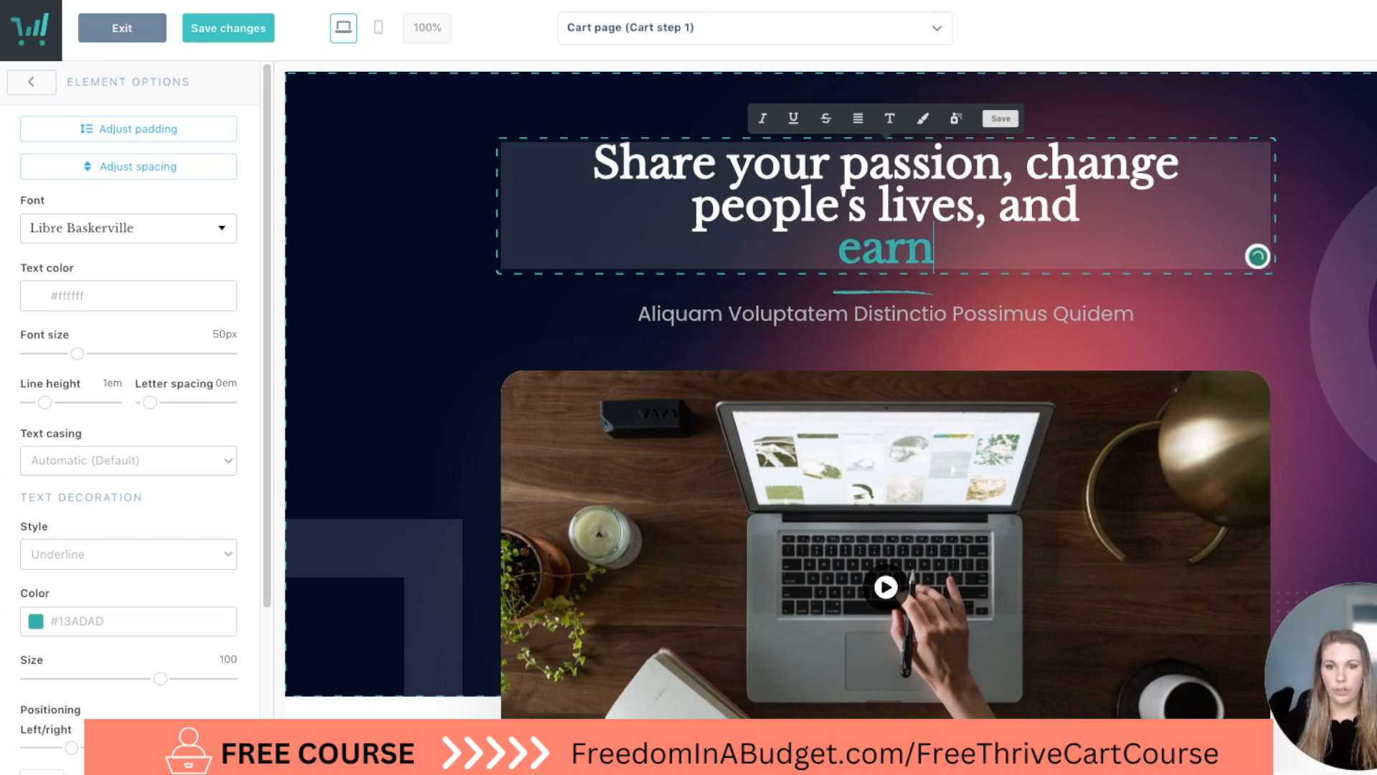
pyautogui.write(' money')
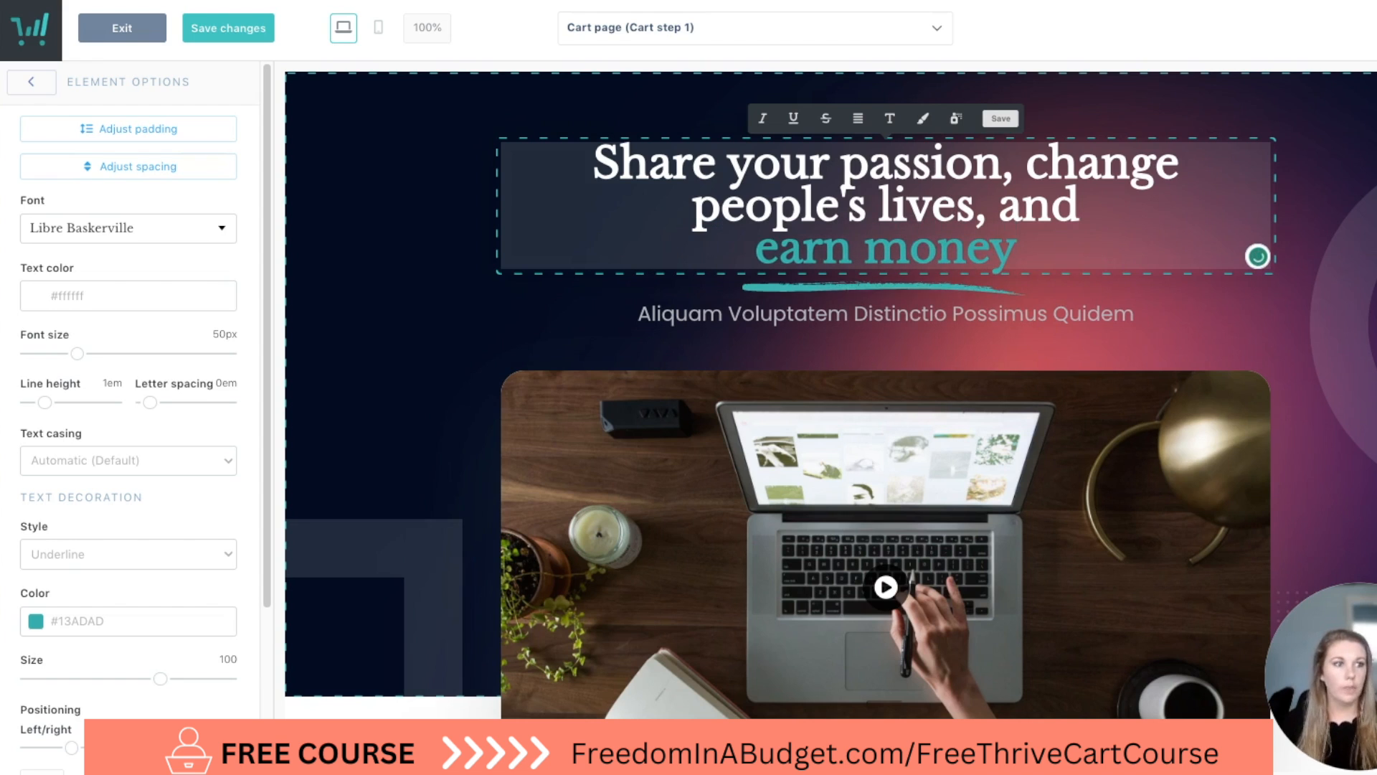
pyautogui.click(937, 447)
# Duplicate the hero headline and replace the copy's white text with "by teaching what you know.".
pyautogui.moveTo(1168, 218)
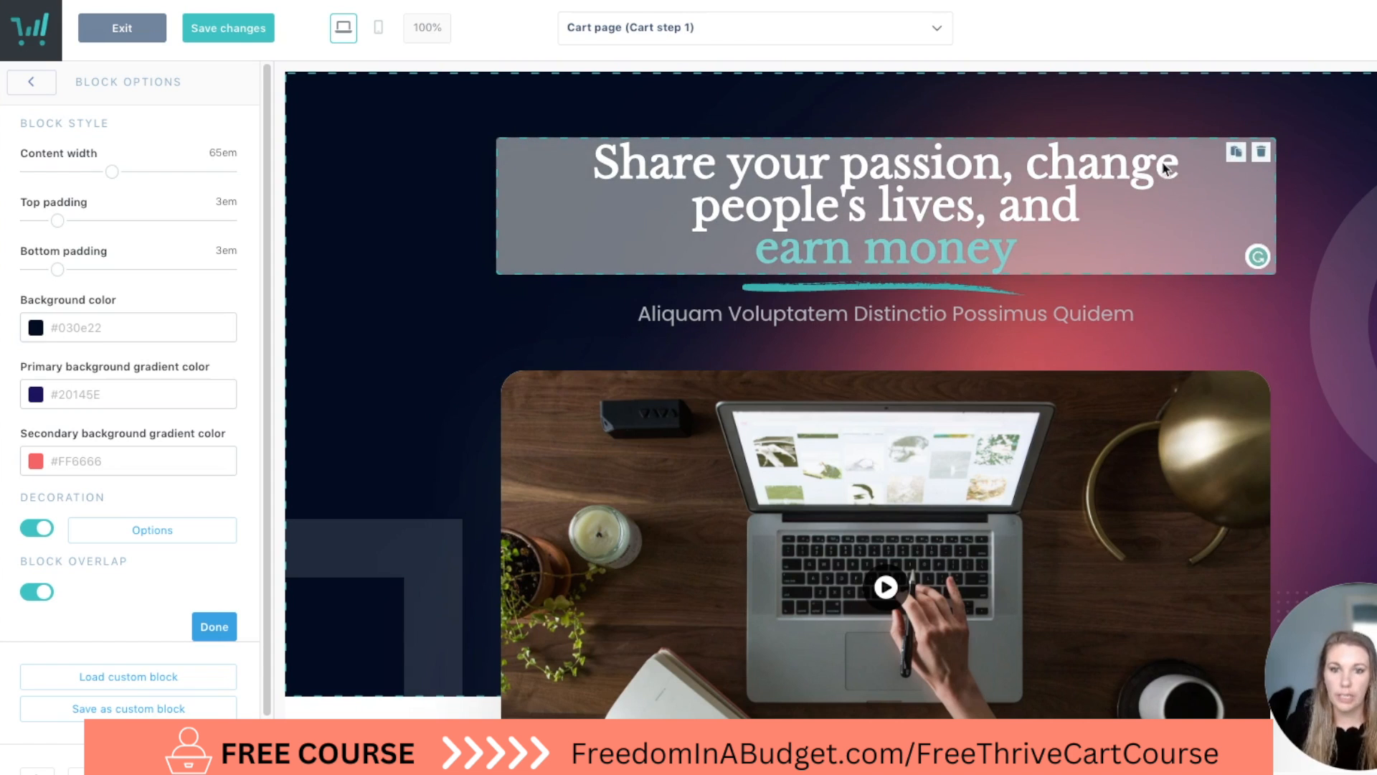
pyautogui.click(1237, 154)
pyautogui.click(899, 378)
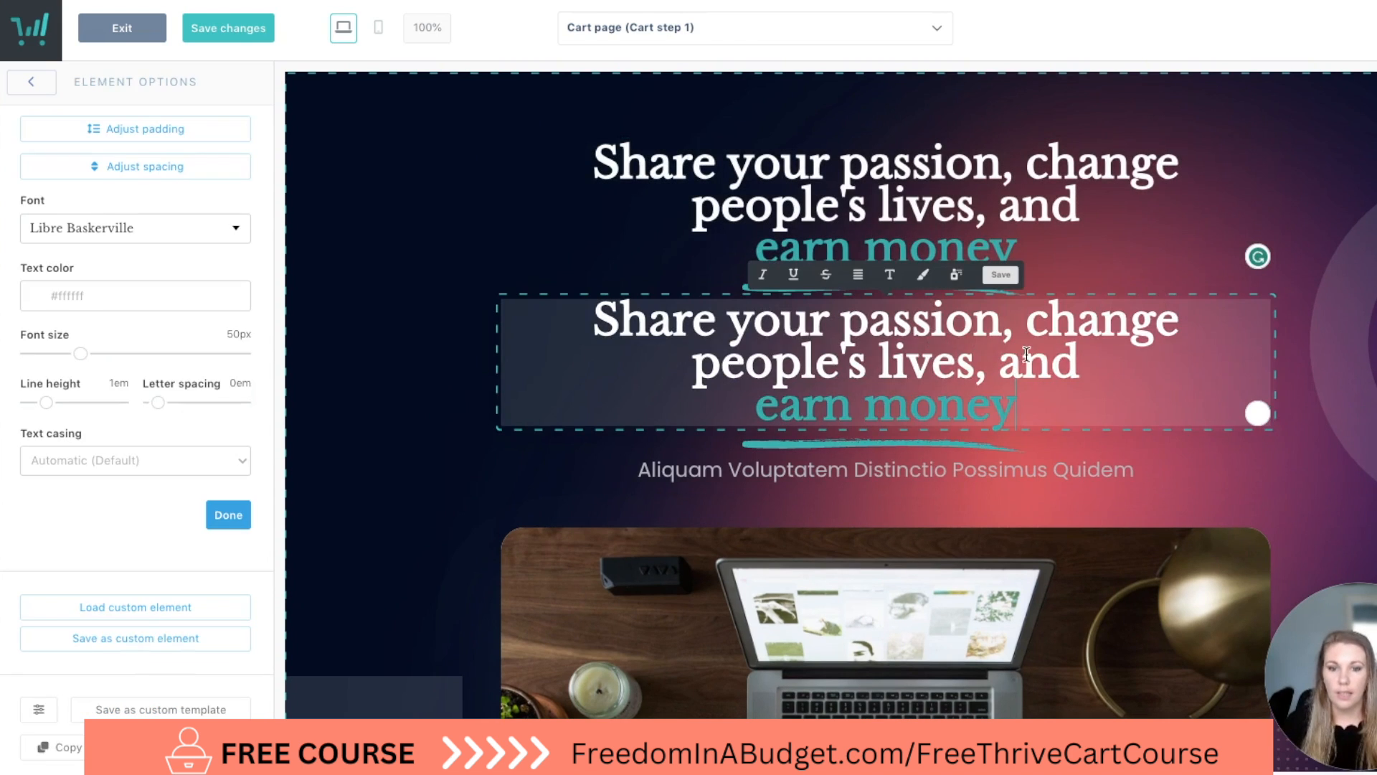
pyautogui.moveTo(1083, 371); pyautogui.dragTo(602, 324)
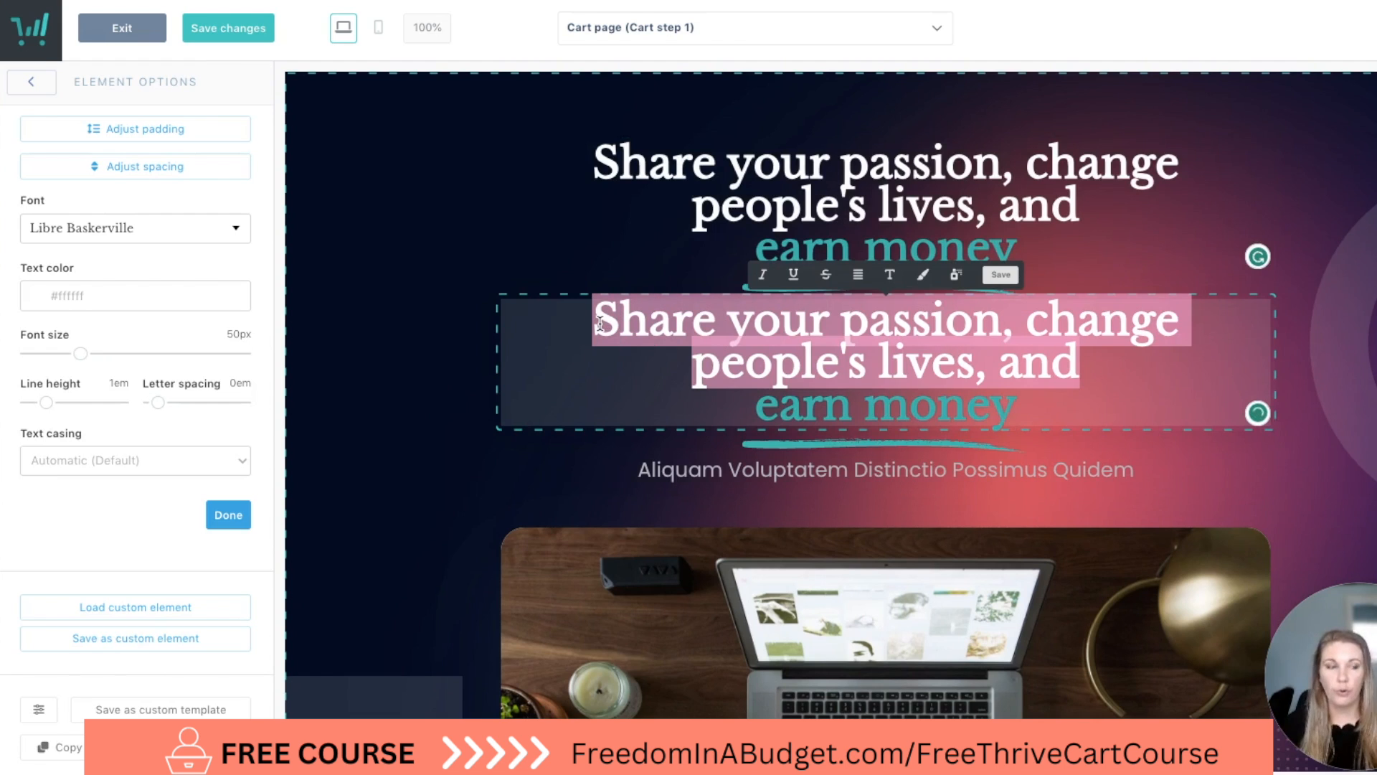
pyautogui.write('by tea')
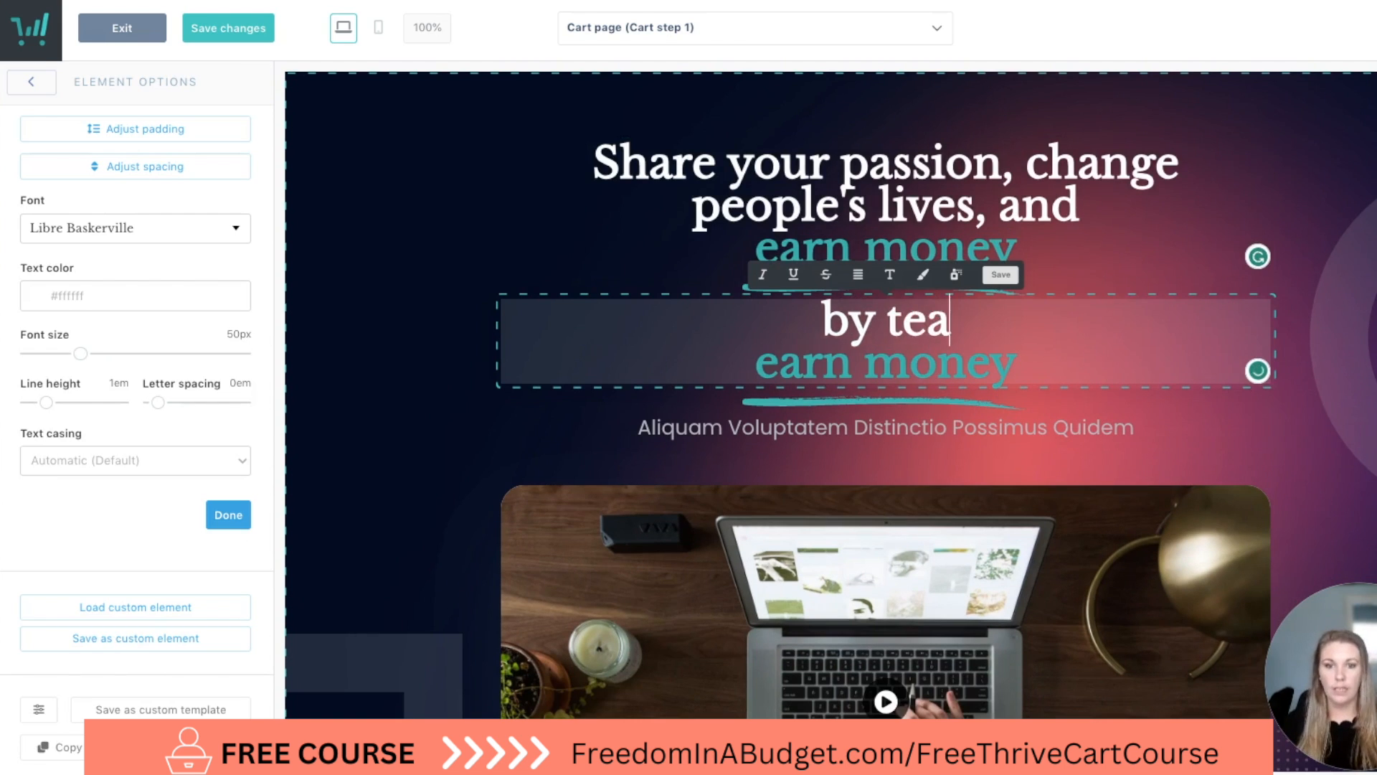
pyautogui.write('ching what you know.')
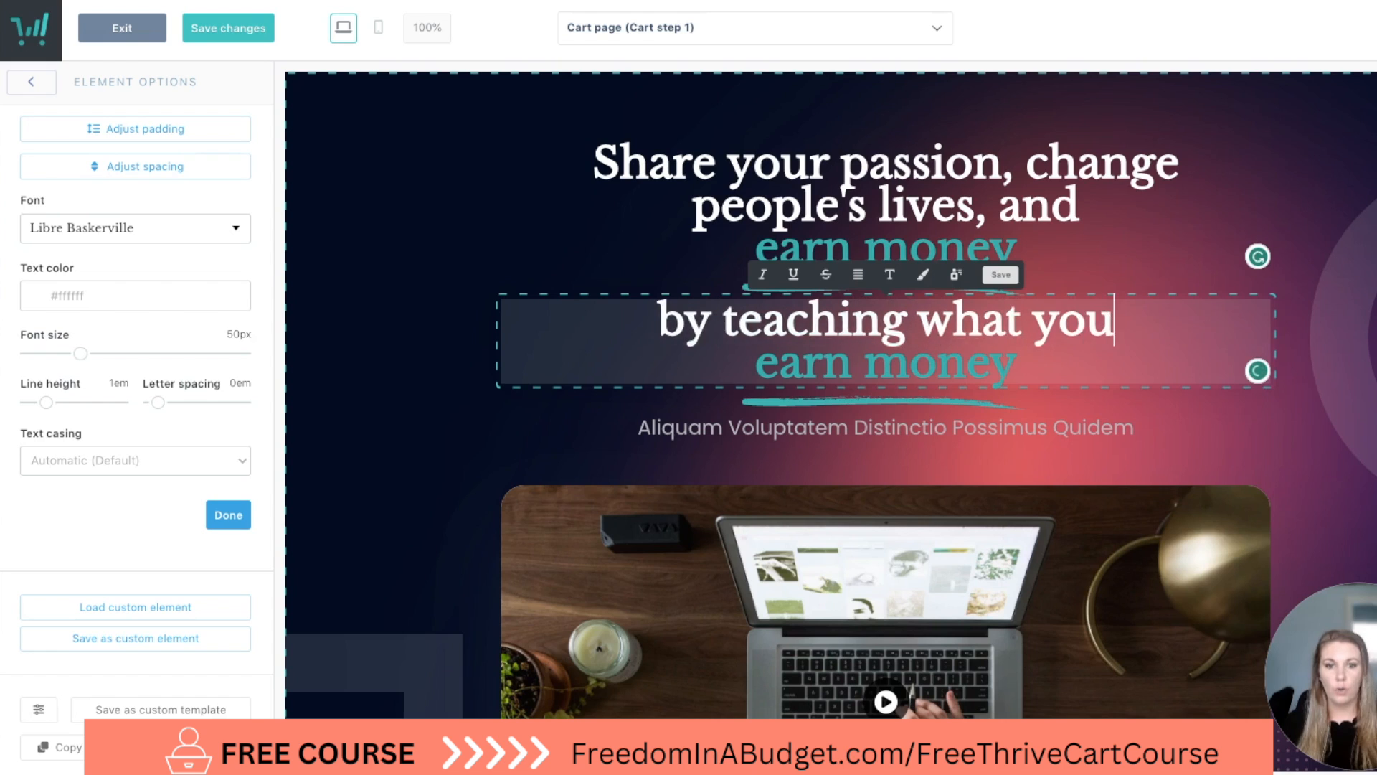
# Remove the teal "earn money" text and its empty line from the duplicated headline.
pyautogui.click(933, 362)
pyautogui.moveTo(1017, 366); pyautogui.dragTo(689, 360)
pyautogui.press('BackSpace')
pyautogui.press('BackSpace')
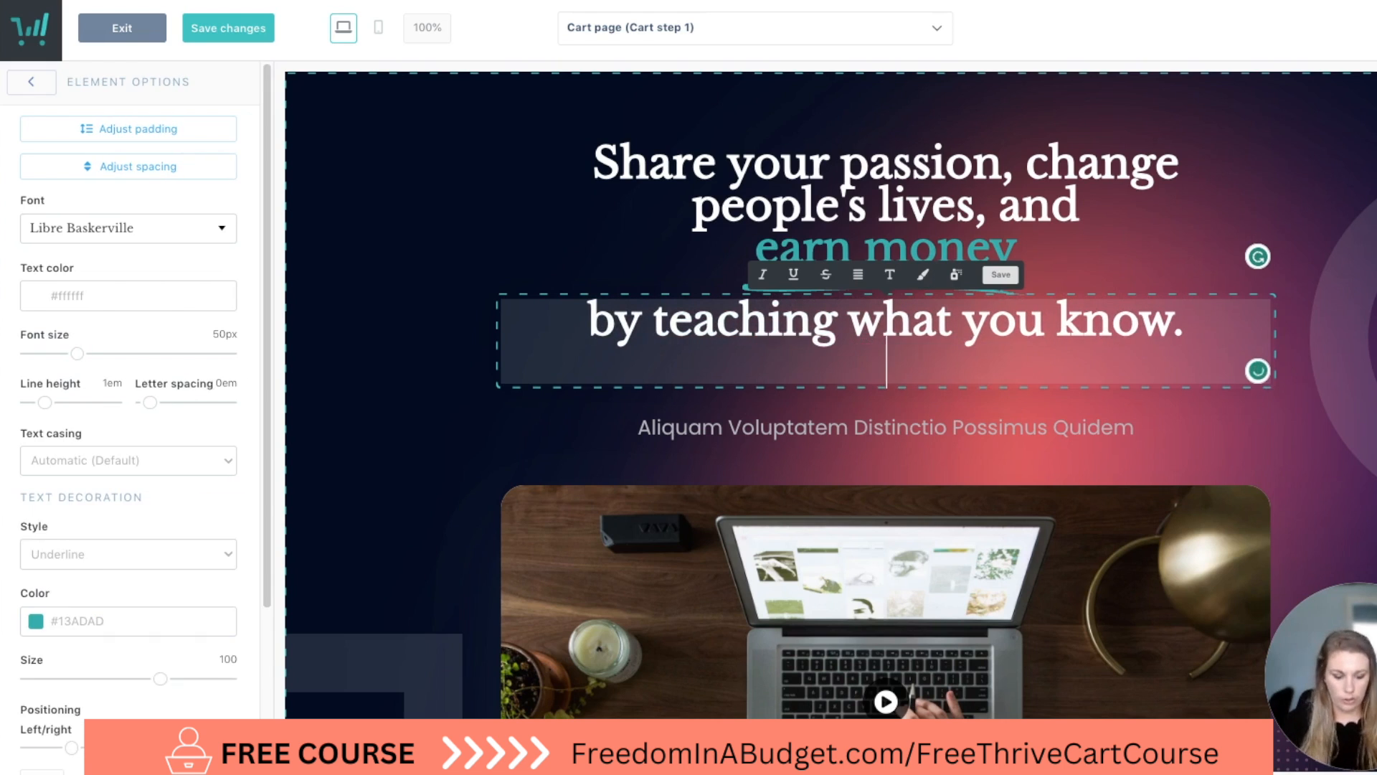
pyautogui.click(426, 366)
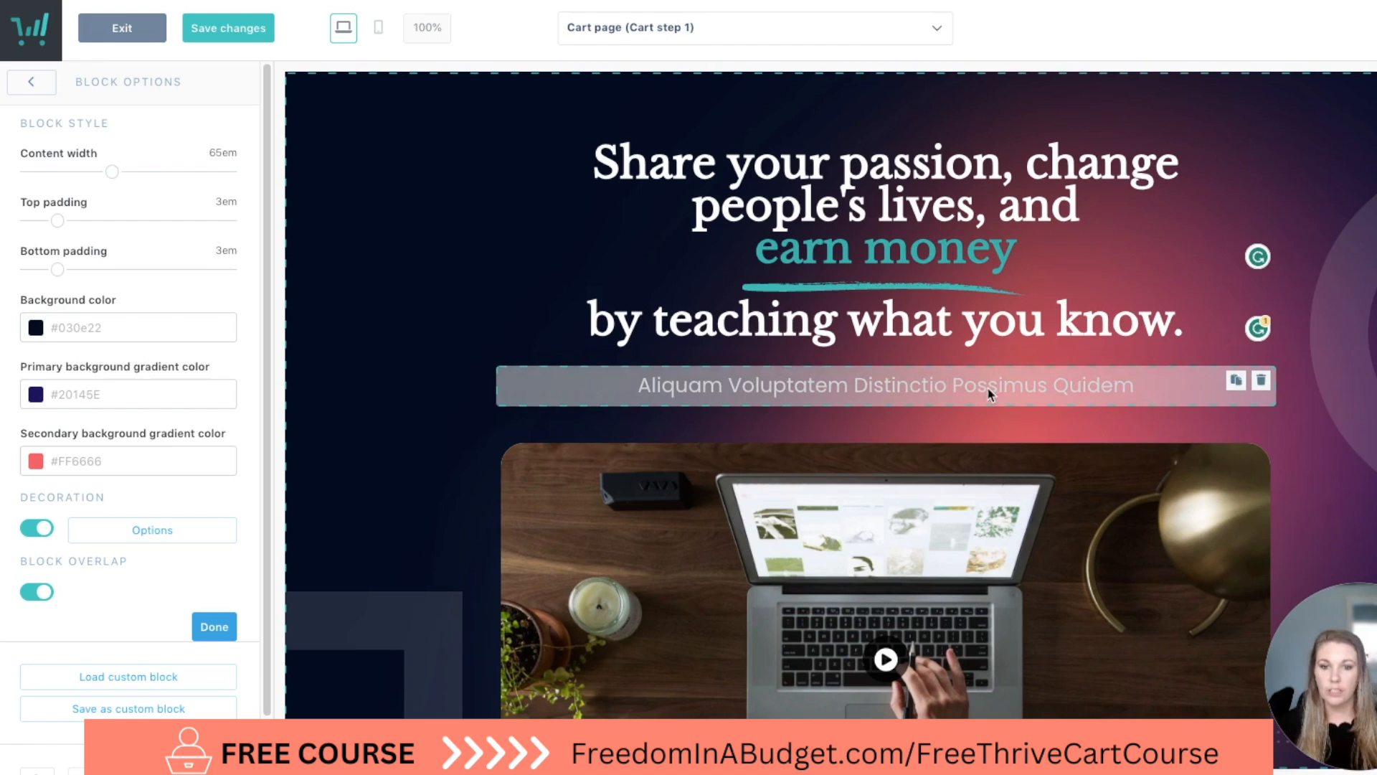
# Replace the hero subheading with "Design, Build, and Launch your own online course with ThriveCart.".
pyautogui.click(959, 388)
pyautogui.click(962, 387)
pyautogui.tripleClick(963, 382)
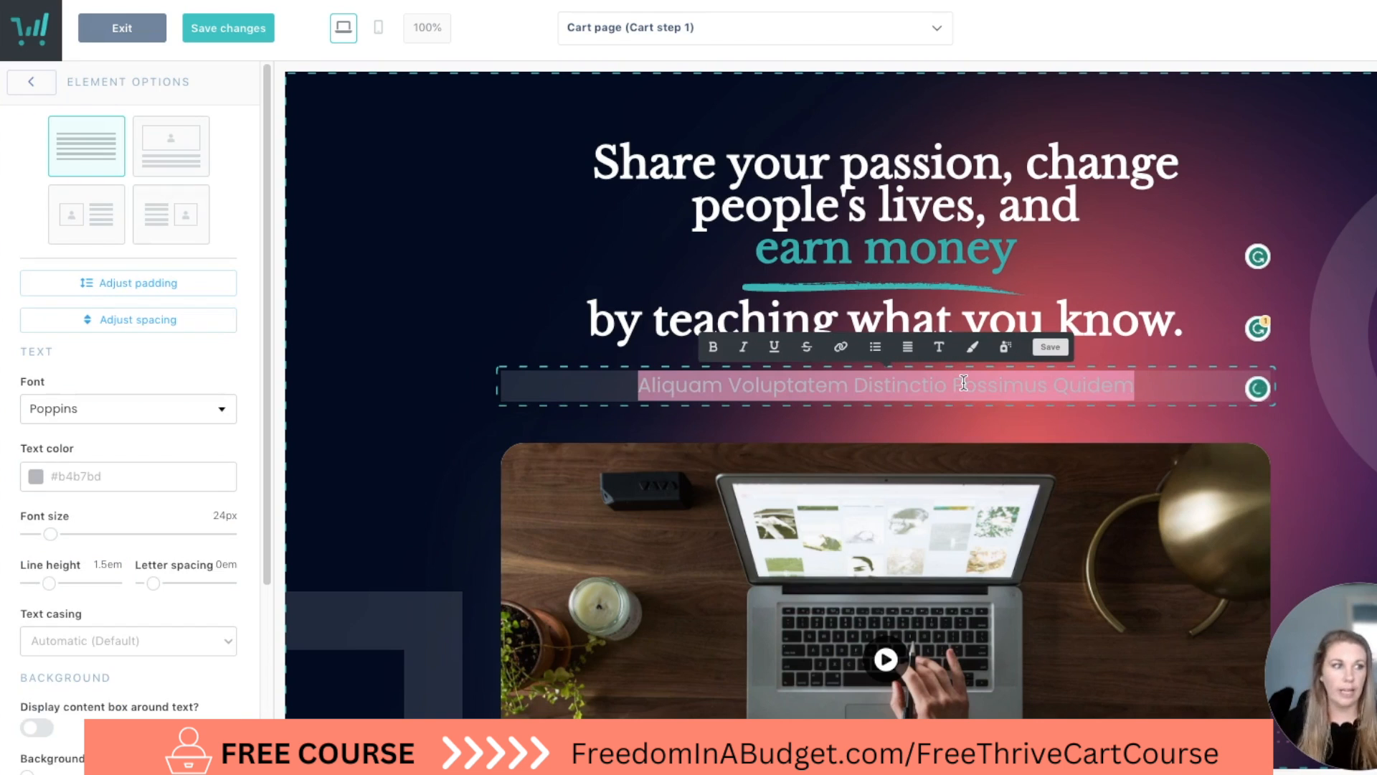
pyautogui.press('BackSpace')
pyautogui.write('Dessign, Build, and Launch your own online course with ThriveCart.')
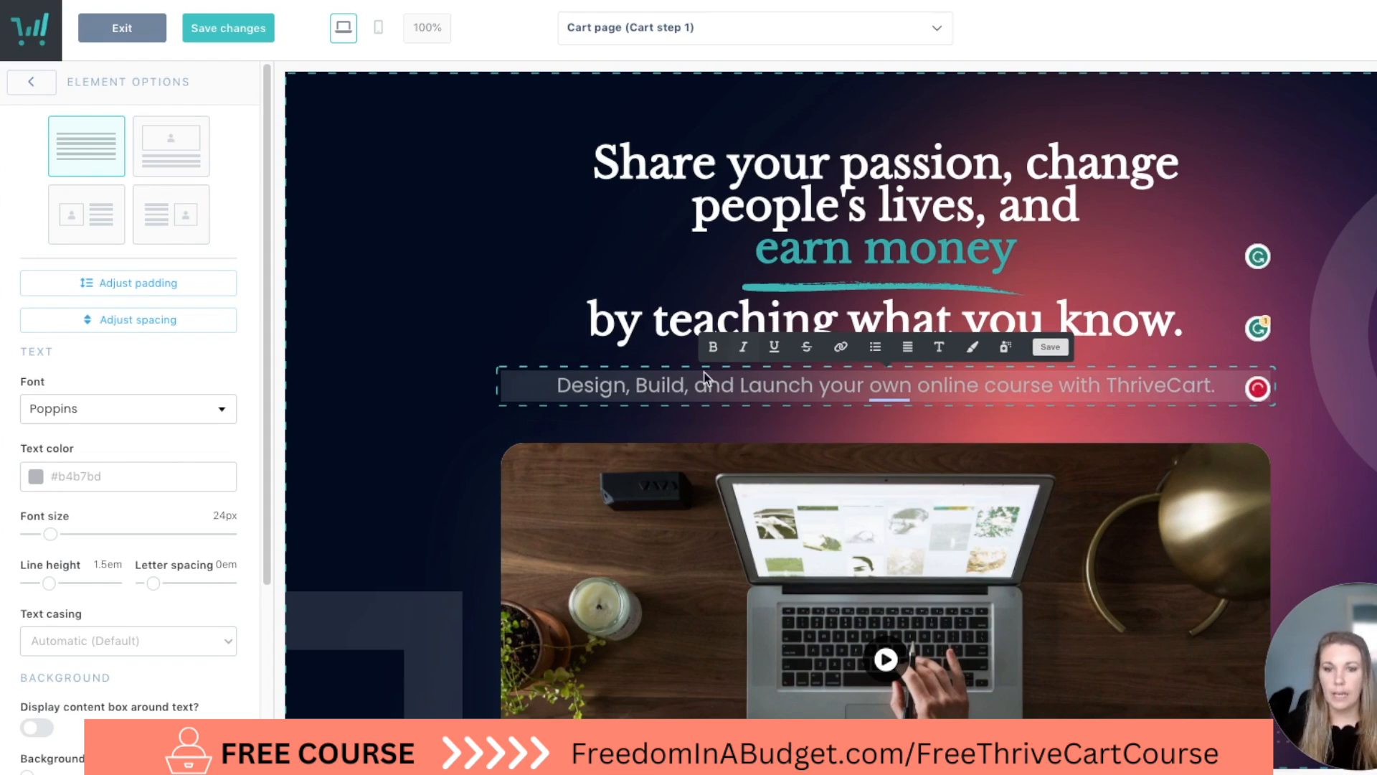
pyautogui.click(399, 465)
# Dismiss the Grammarly suggestion for the word "own" in the hero subheading.
pyautogui.rightClick(901, 392)
pyautogui.press('Escape')
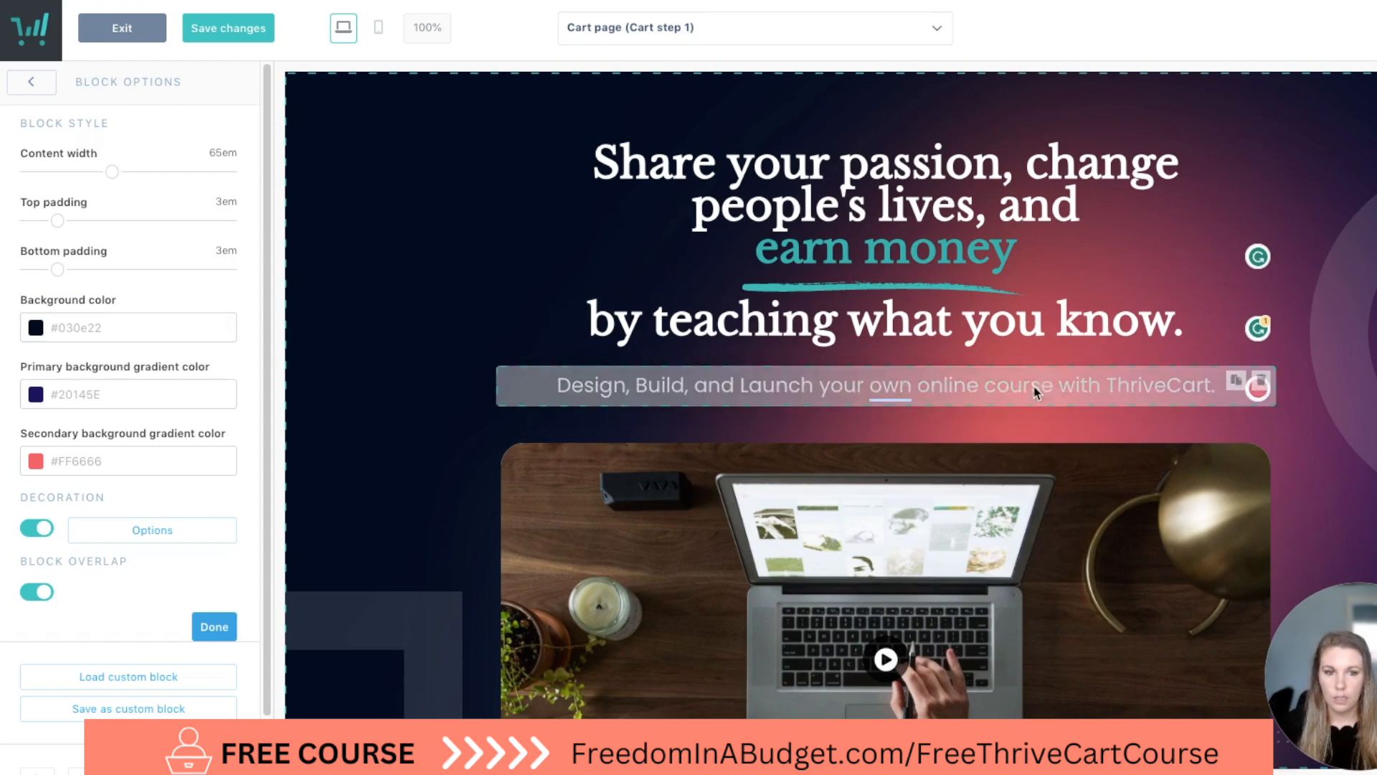
pyautogui.click(900, 391)
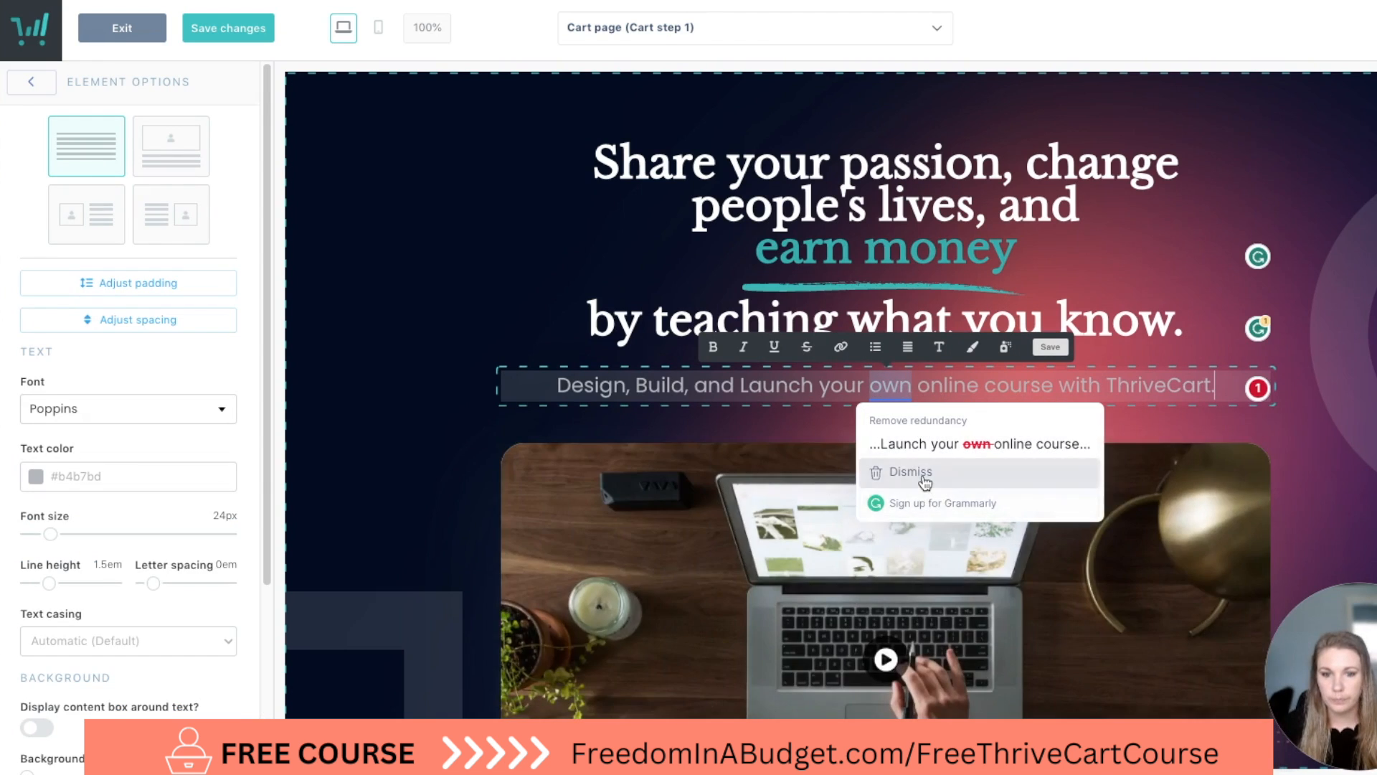
pyautogui.click(919, 472)
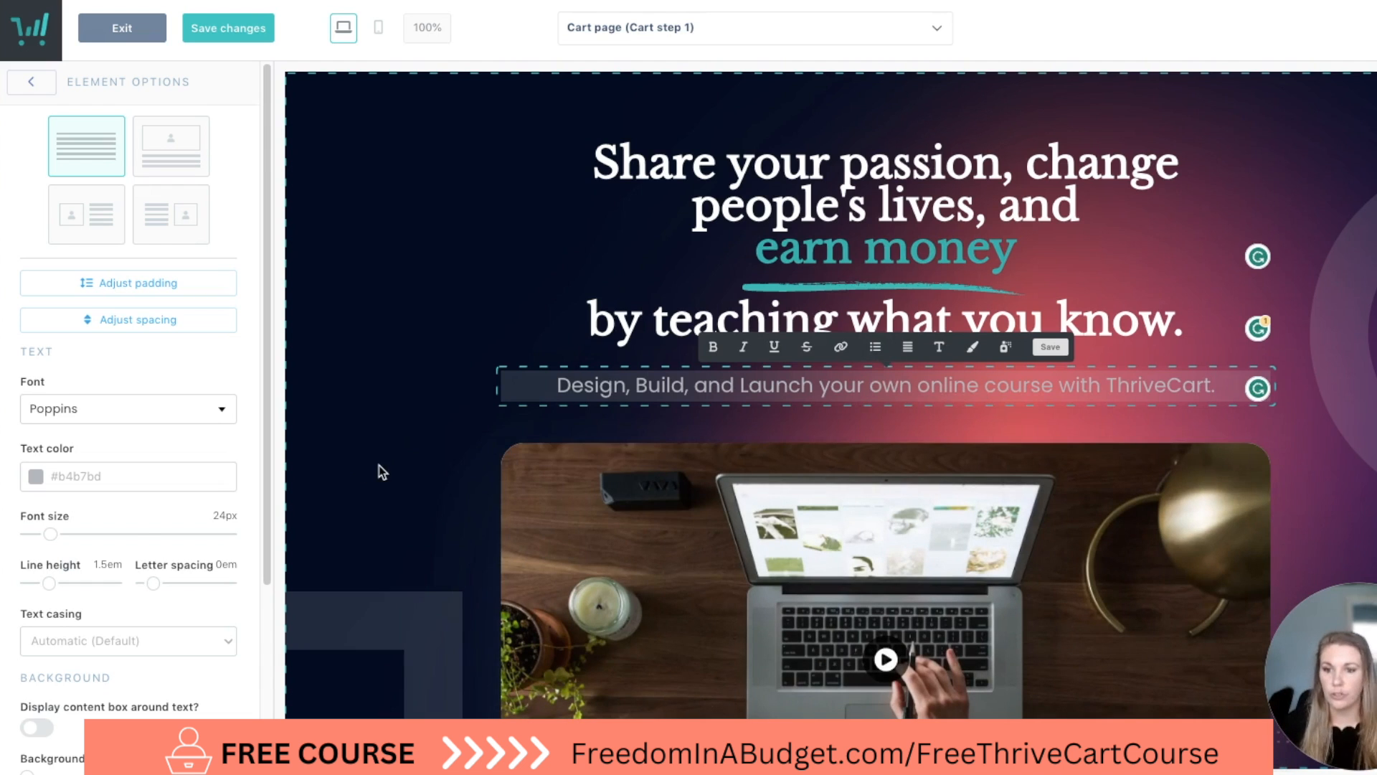
pyautogui.click(382, 473)
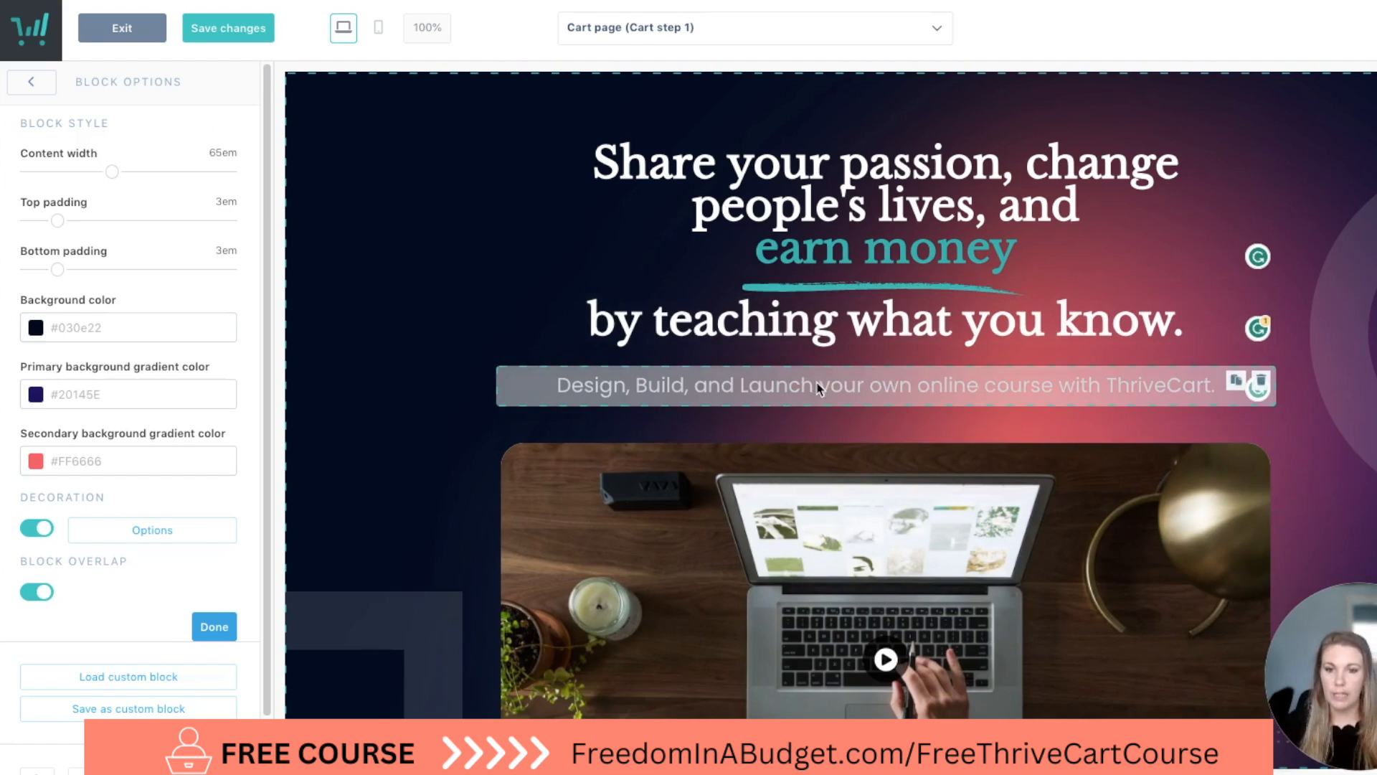
# Try red, purple, blue and black for the hero subheading's text color before setting it to white.
pyautogui.click(821, 387)
pyautogui.scroll(-3, 76, 449)
pyautogui.click(47, 288)
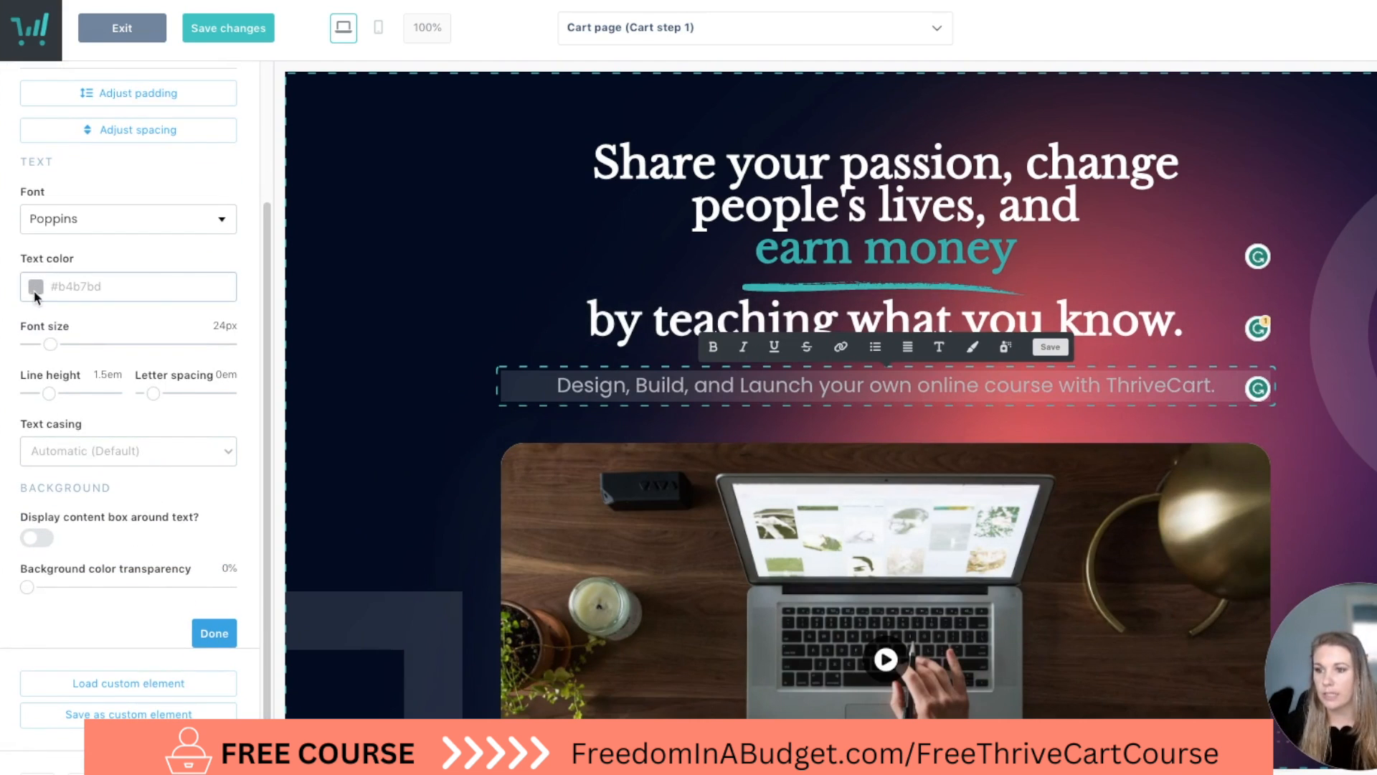
pyautogui.click(99, 470)
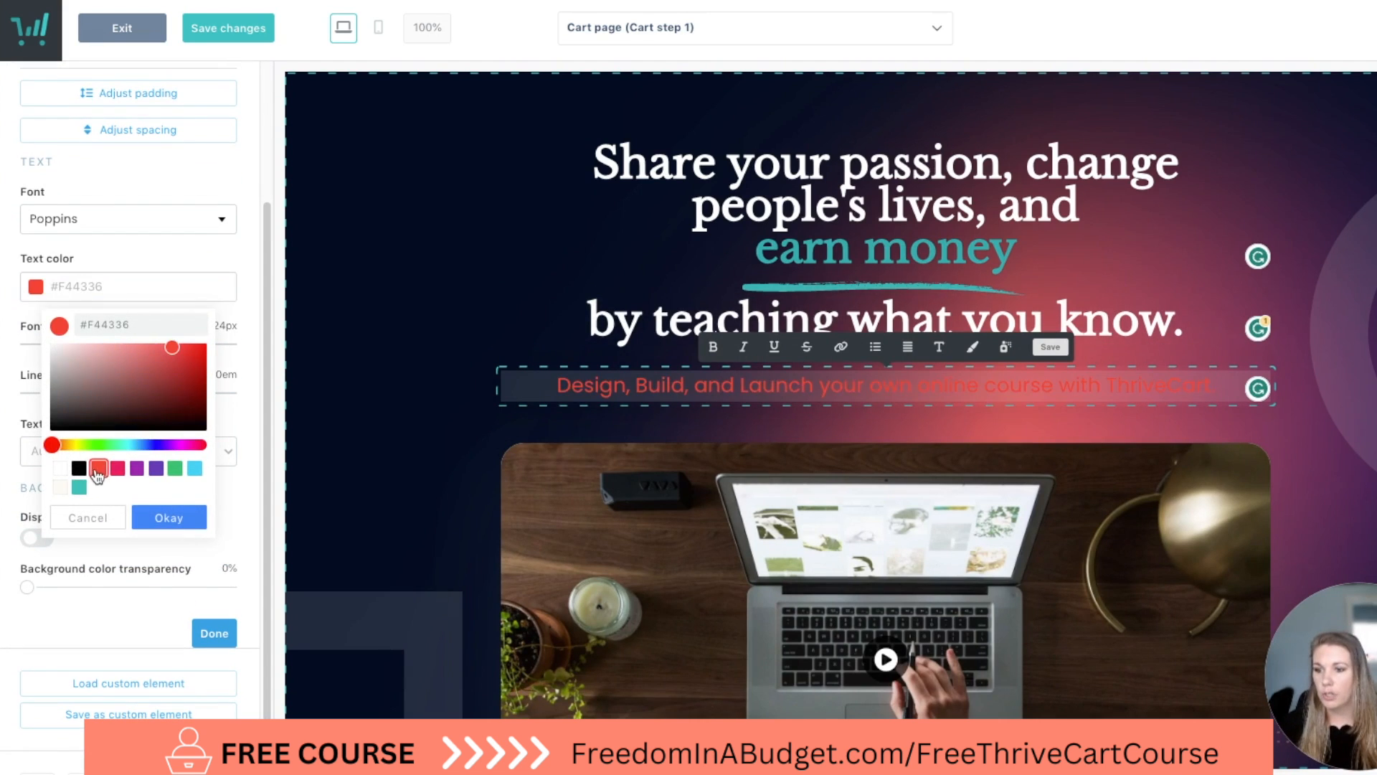
pyautogui.click(140, 472)
pyautogui.click(197, 471)
pyautogui.click(80, 472)
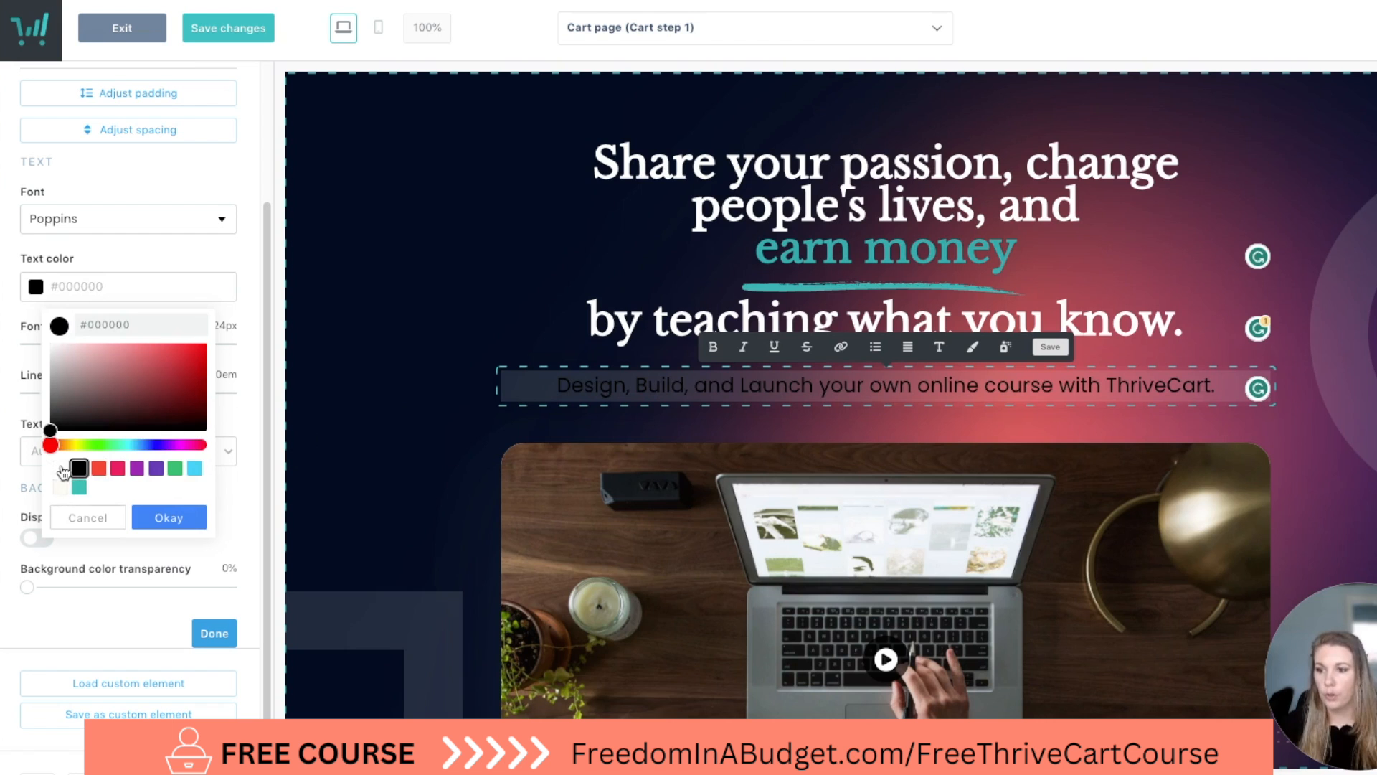
pyautogui.click(62, 470)
pyautogui.click(215, 633)
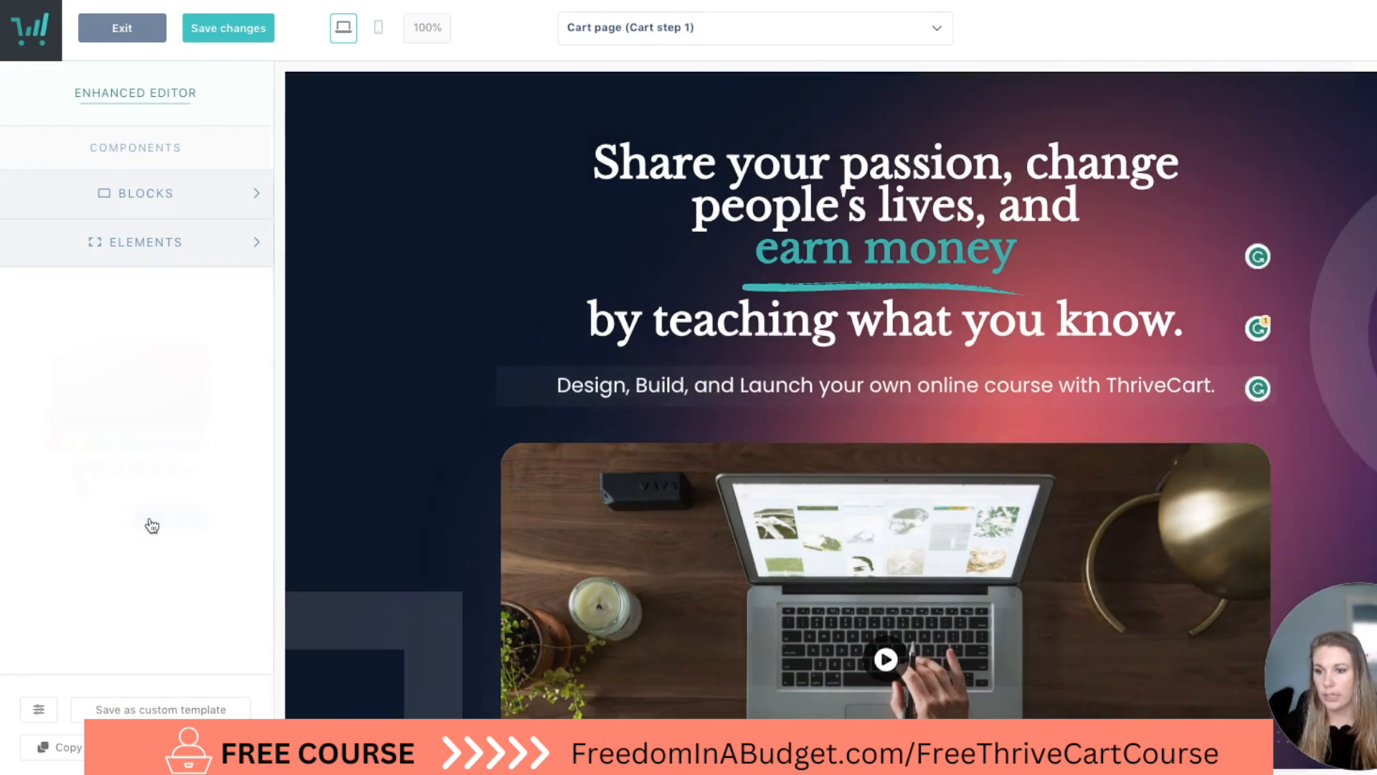
# Open the hero video's options and examine its embed code through to the end.
pyautogui.click(402, 435)
pyautogui.scroll(-2, 404, 433)
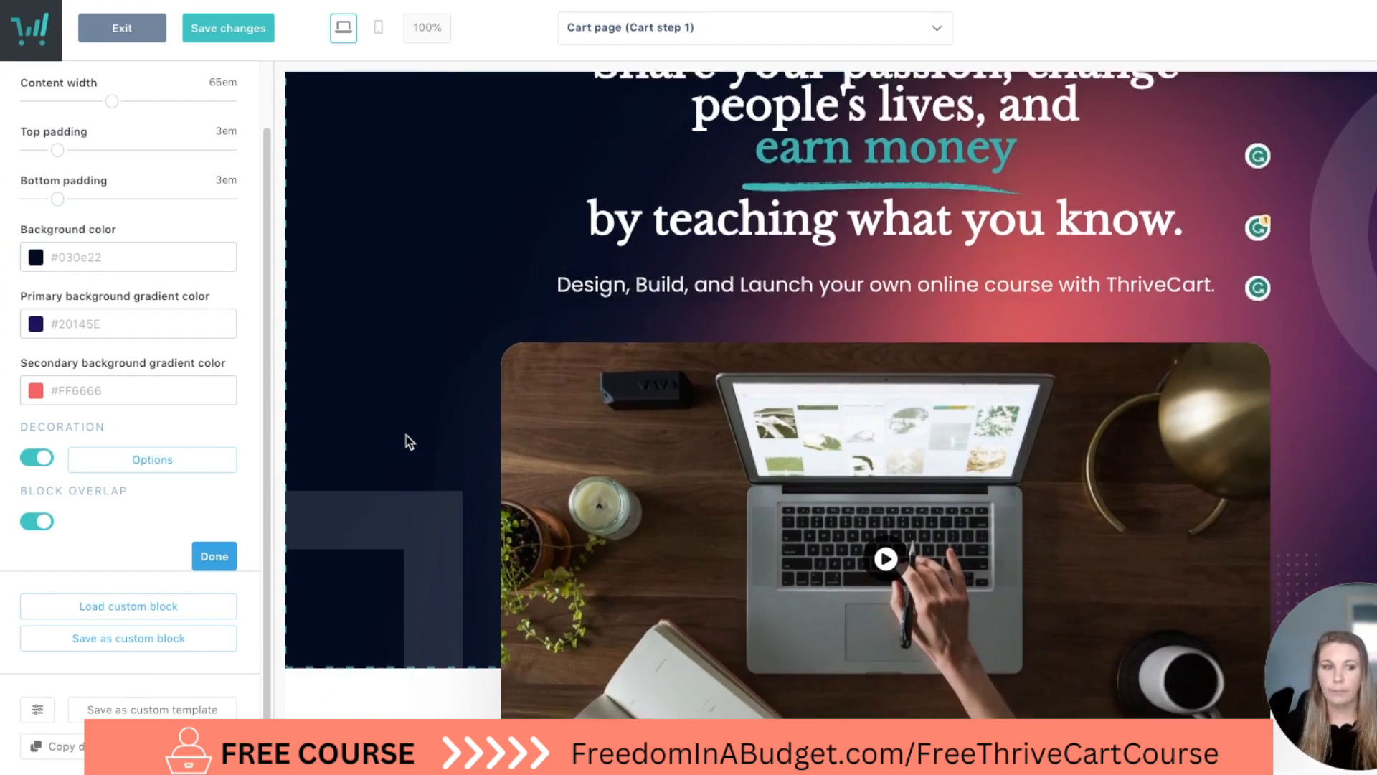
pyautogui.scroll(-3, 406, 436)
pyautogui.scroll(1, 406, 436)
pyautogui.click(861, 388)
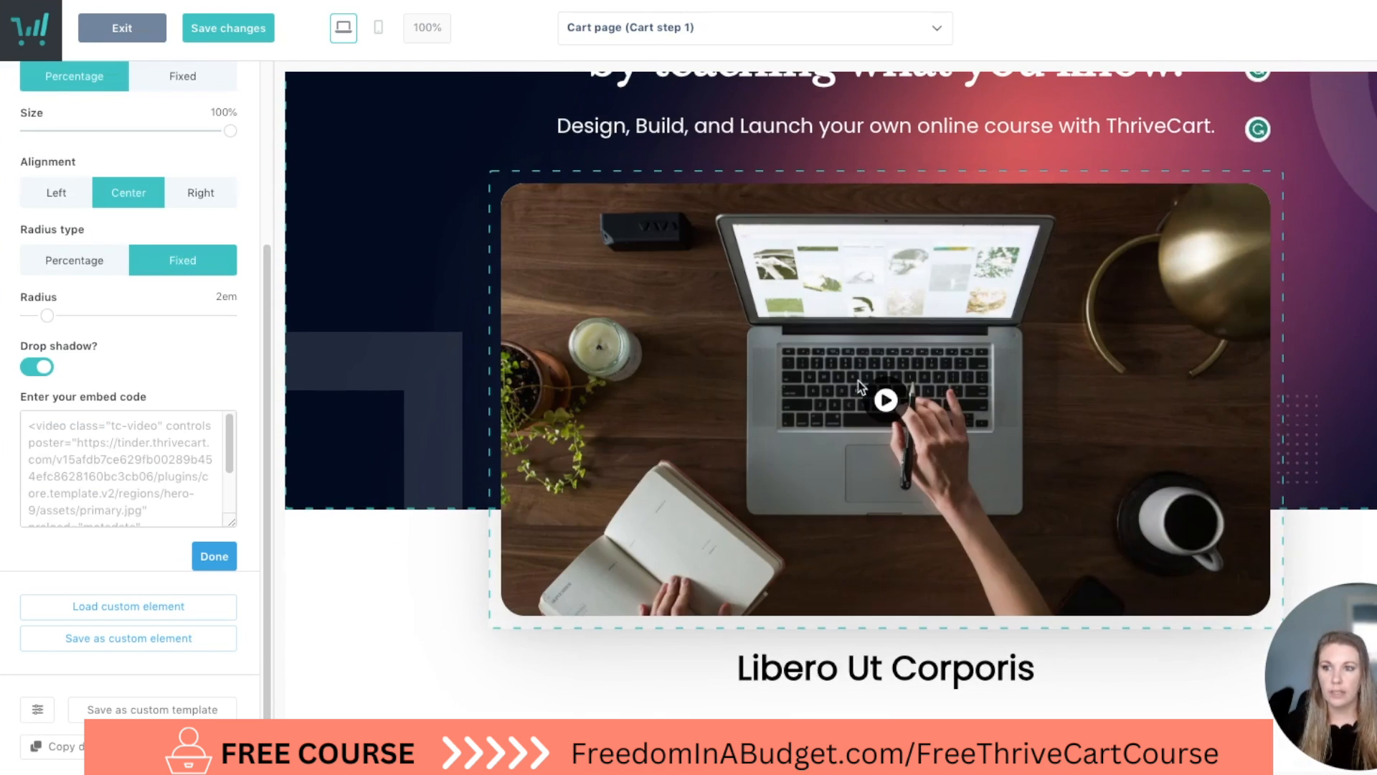
pyautogui.scroll(-2, 122, 475)
pyautogui.scroll(6, 131, 520)
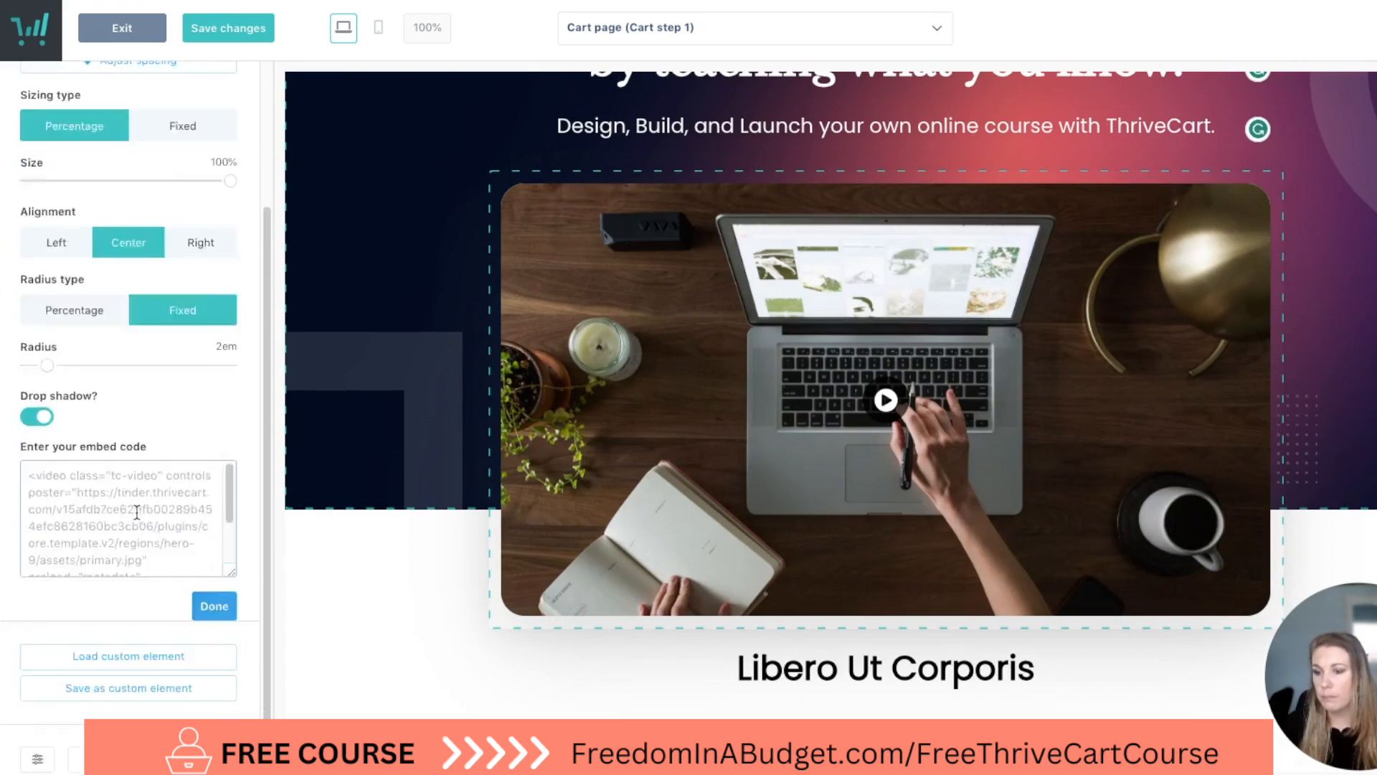
pyautogui.scroll(-3, 132, 517)
pyautogui.scroll(-3, 138, 502)
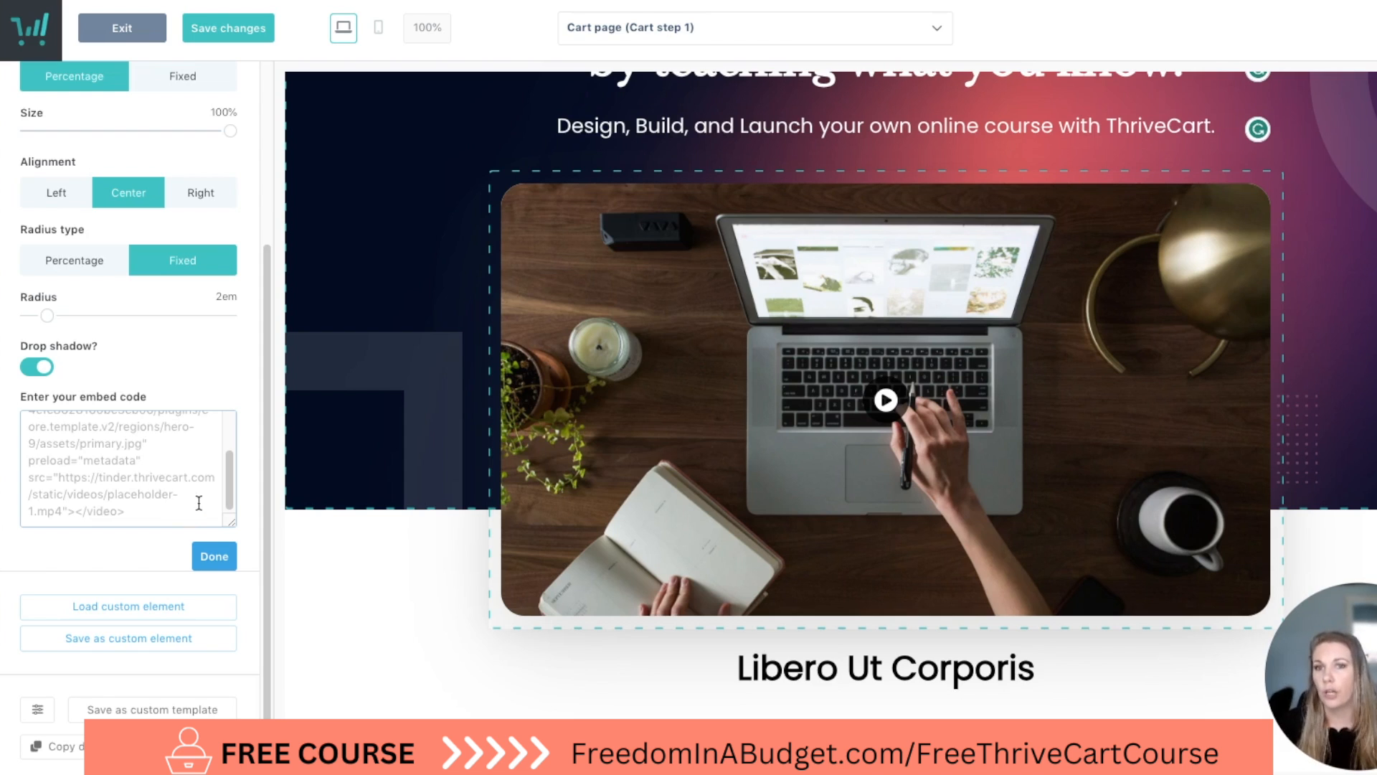
# Switch the hero media element from a video to an image.
pyautogui.scroll(3, 171, 508)
pyautogui.click(57, 316)
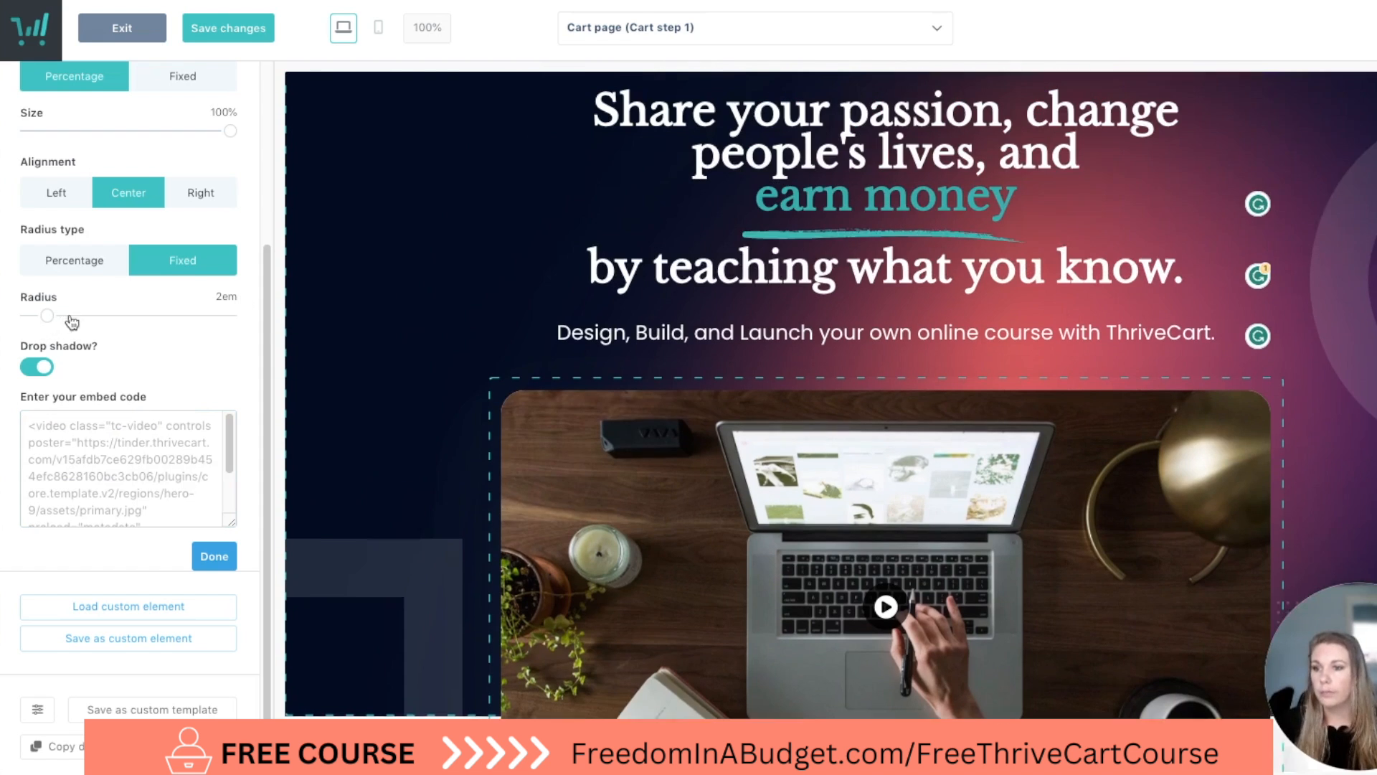
pyautogui.click(208, 556)
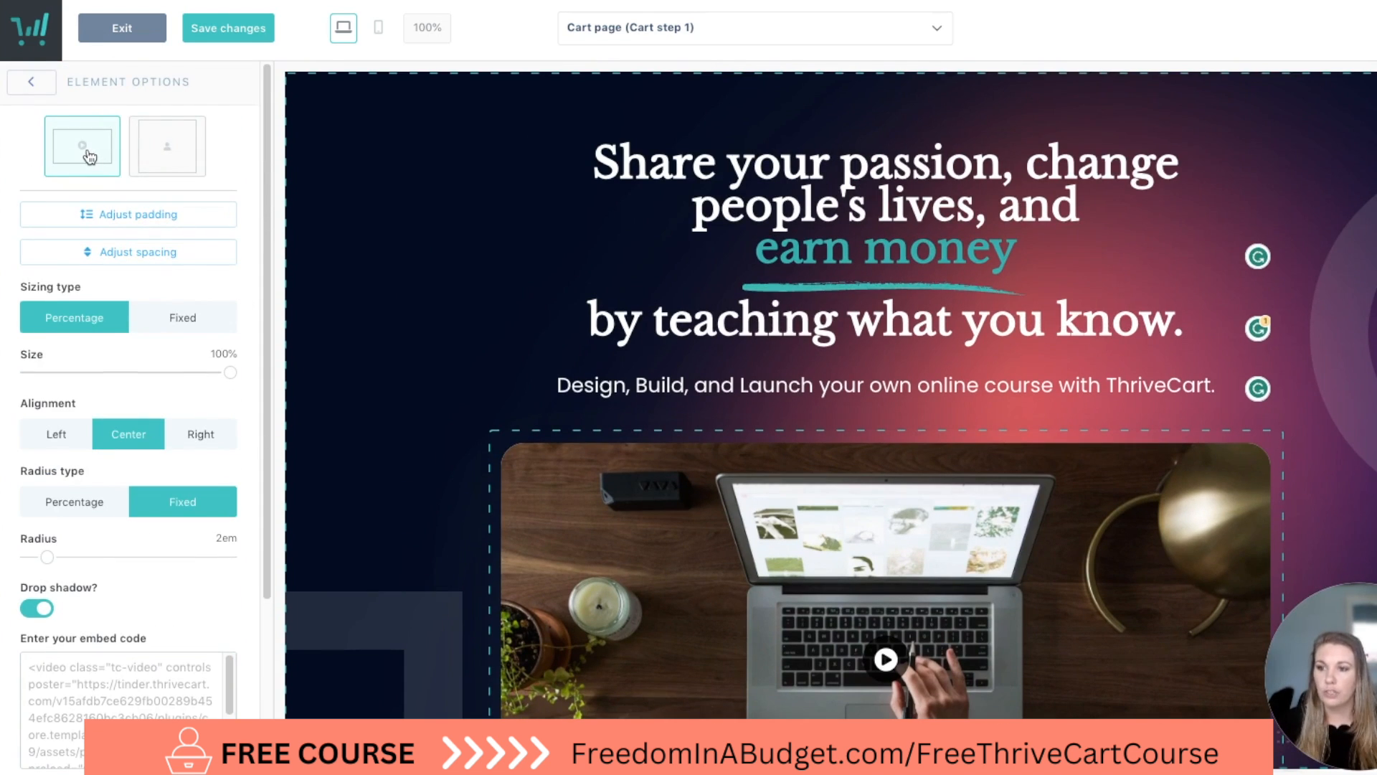
pyautogui.click(157, 151)
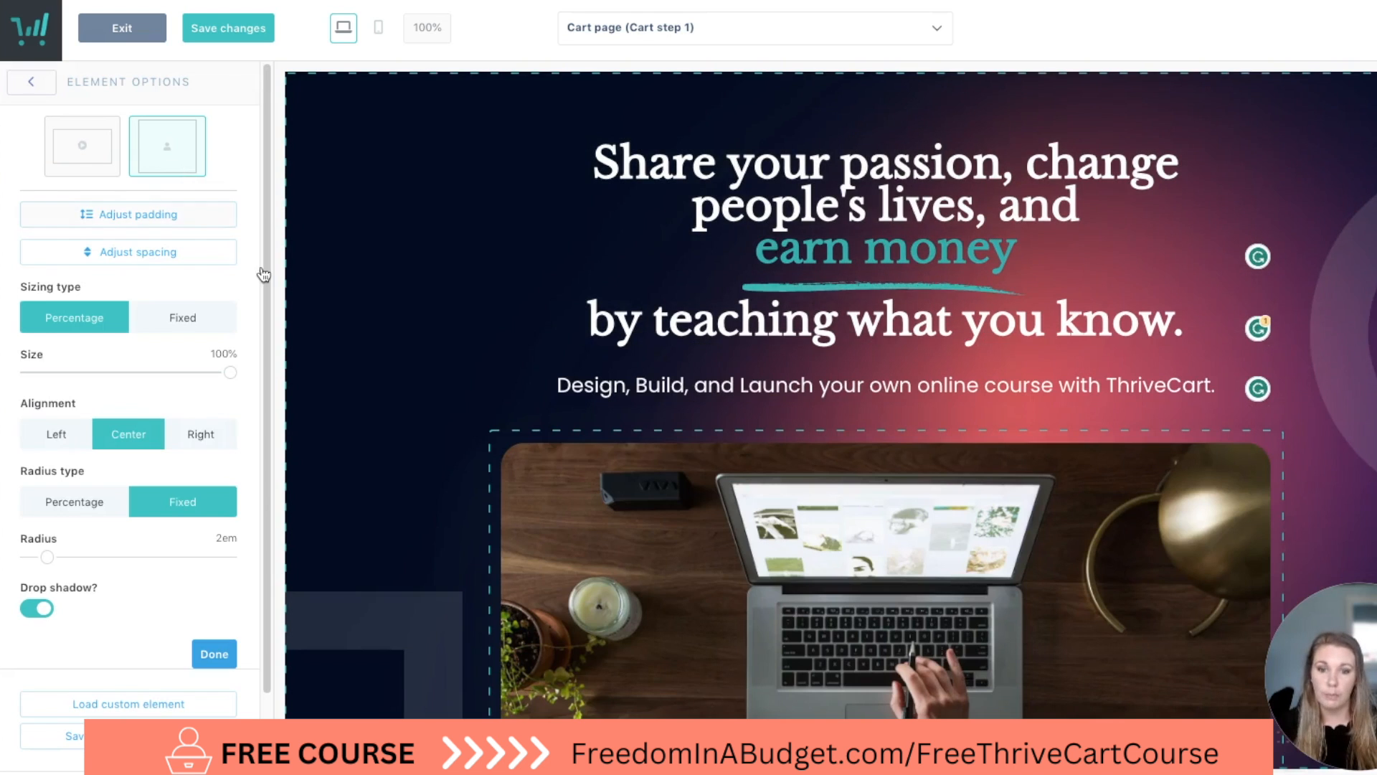
# Upload the "FREE COURSE" mockup graphic from Downloads to the image library and use it as the hero image.
pyautogui.scroll(-3, 415, 426)
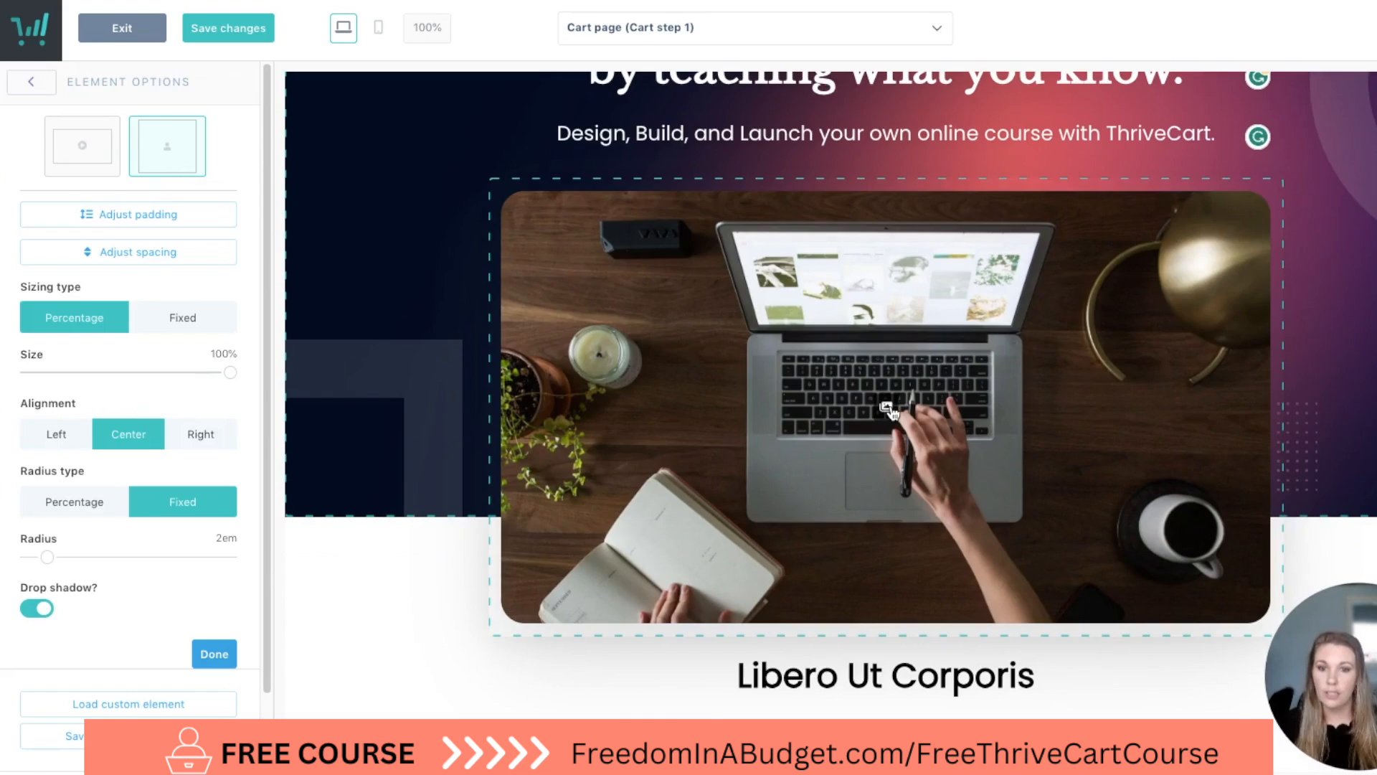
pyautogui.click(888, 407)
pyautogui.scroll(-8, 721, 497)
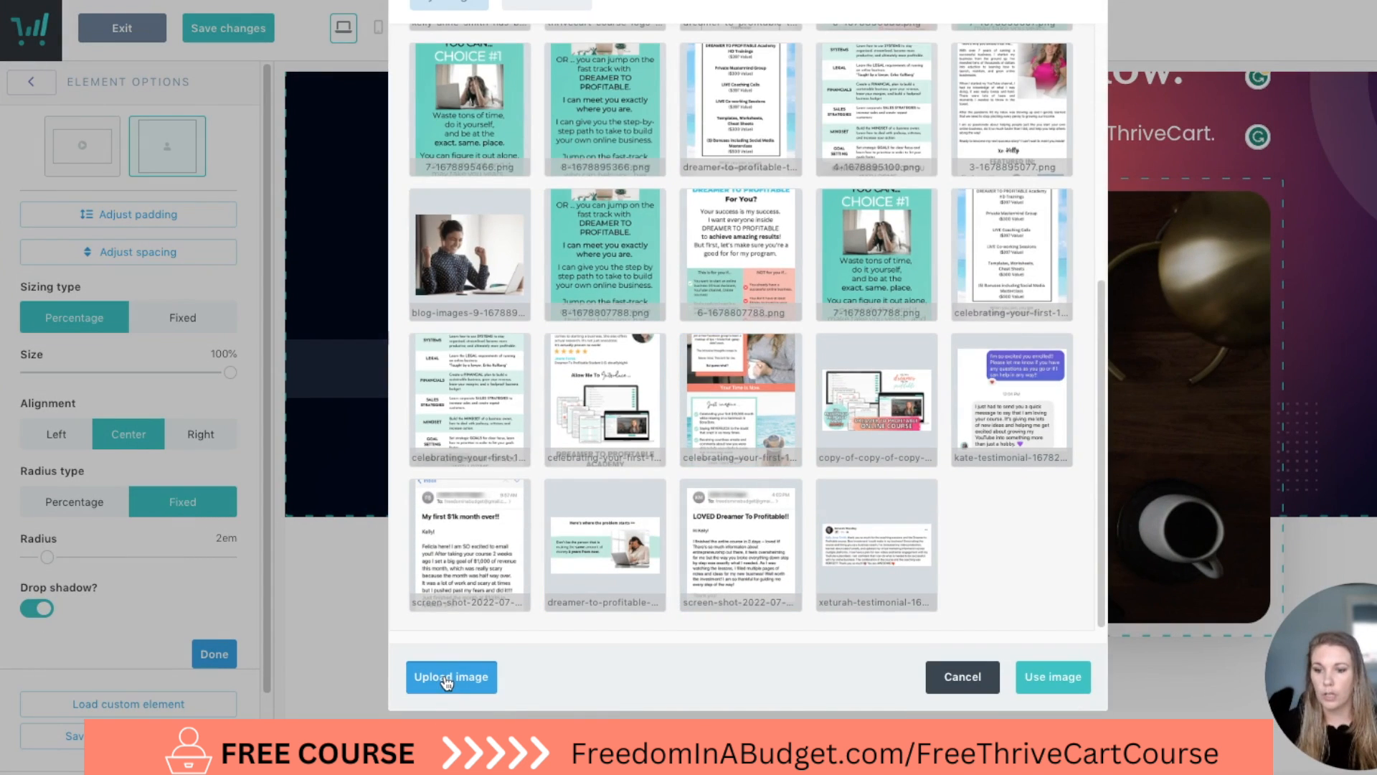
pyautogui.click(446, 679)
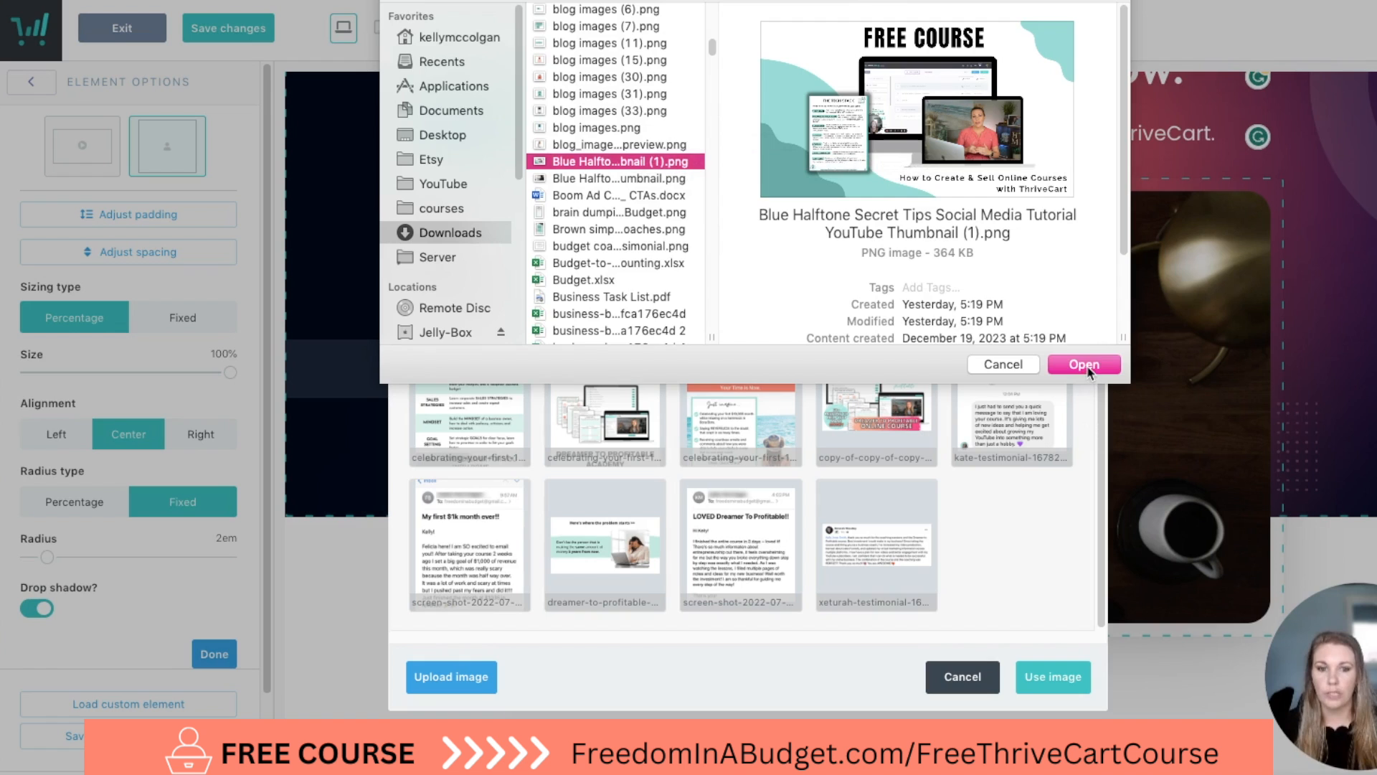
pyautogui.click(1083, 366)
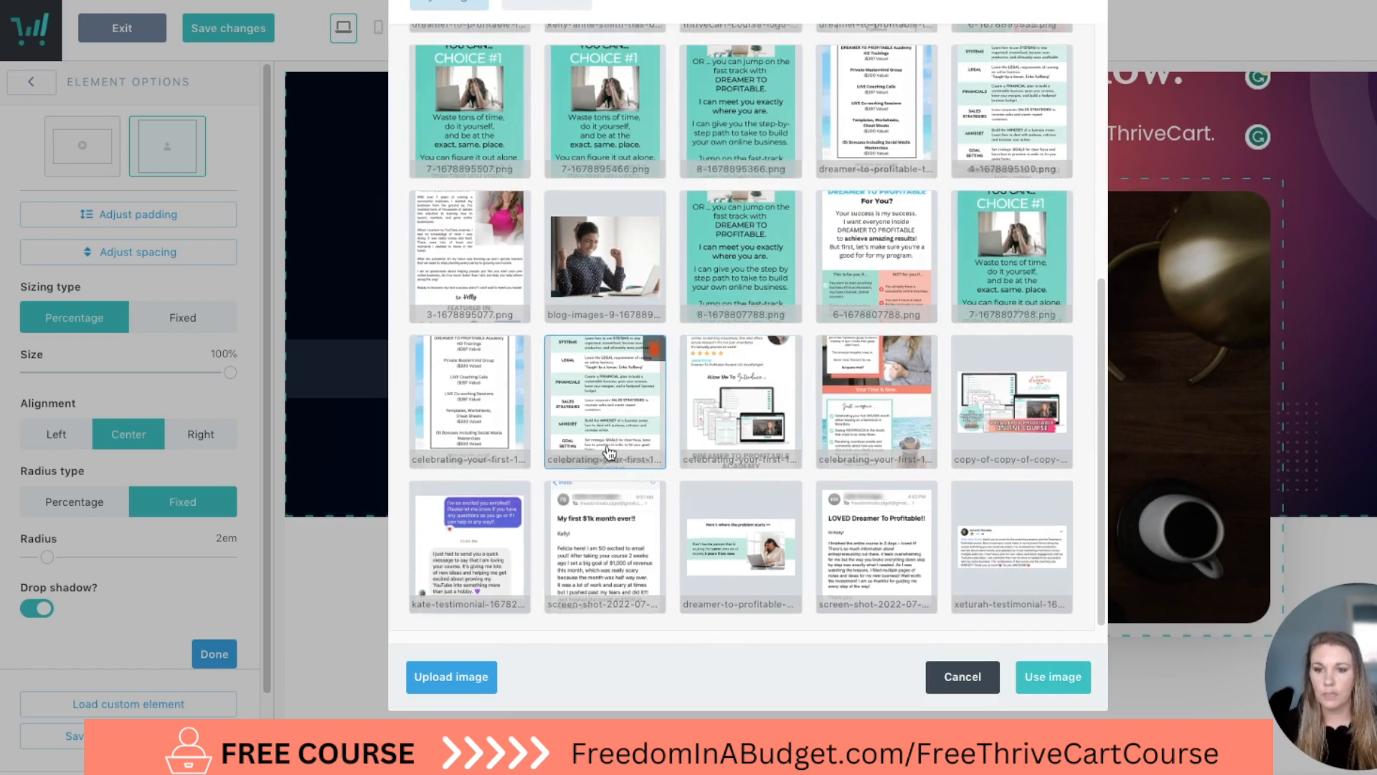
pyautogui.scroll(5, 660, 431)
pyautogui.scroll(2, 686, 291)
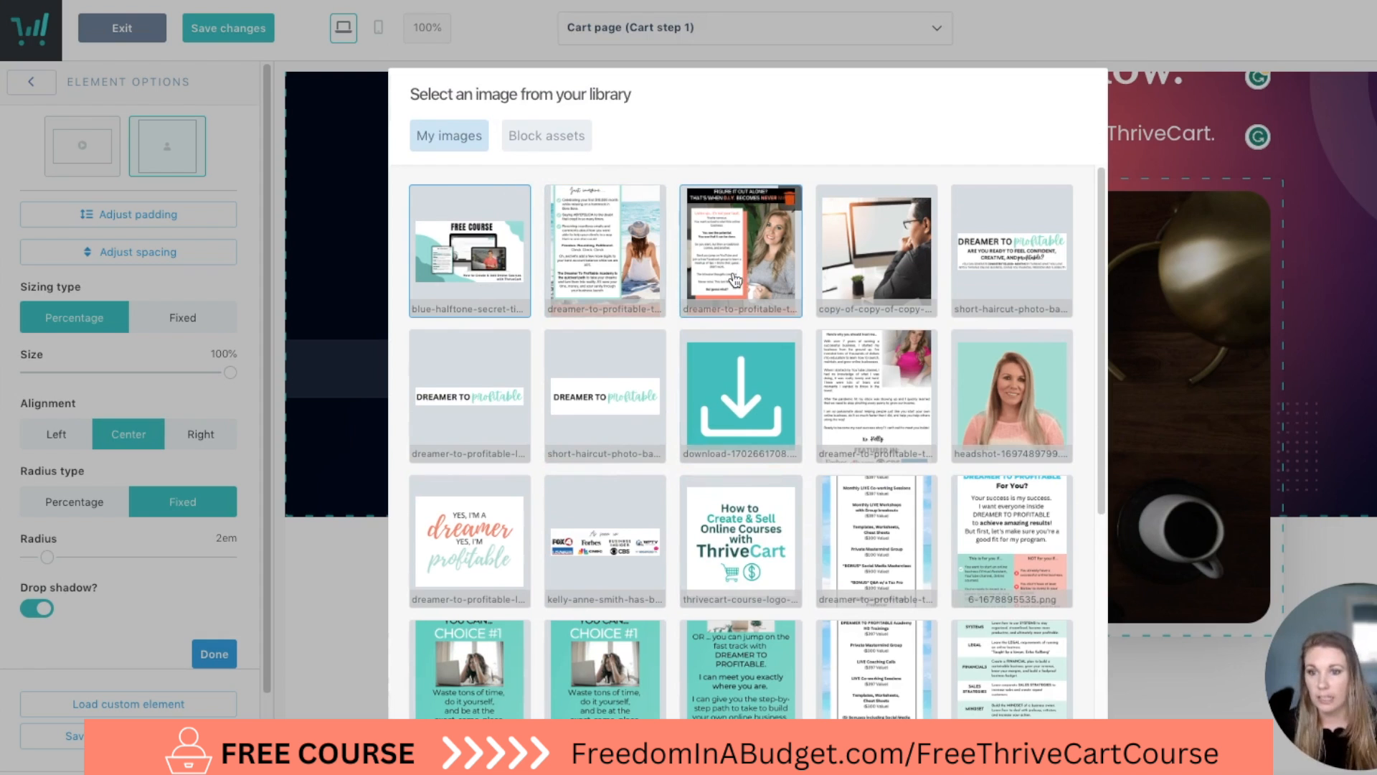
pyautogui.scroll(-8, 733, 278)
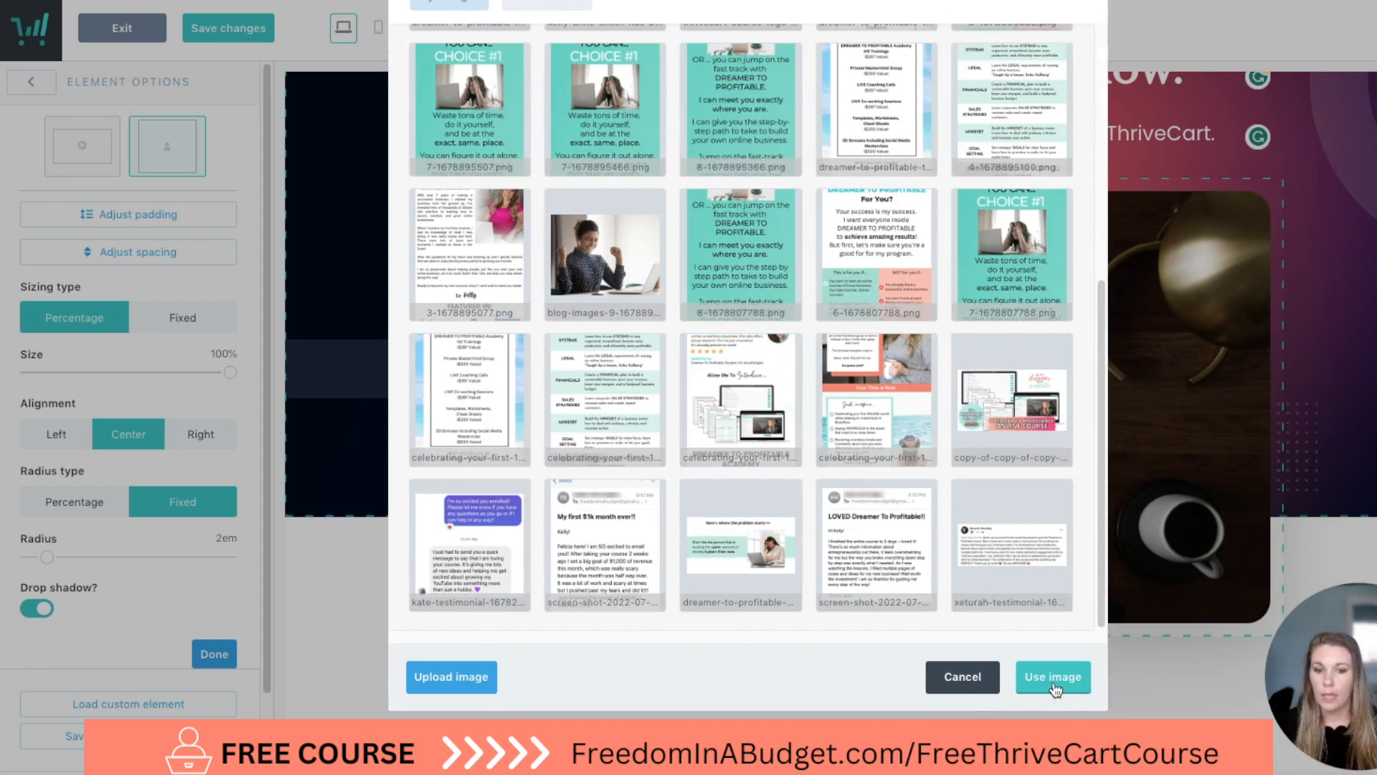
pyautogui.click(1054, 677)
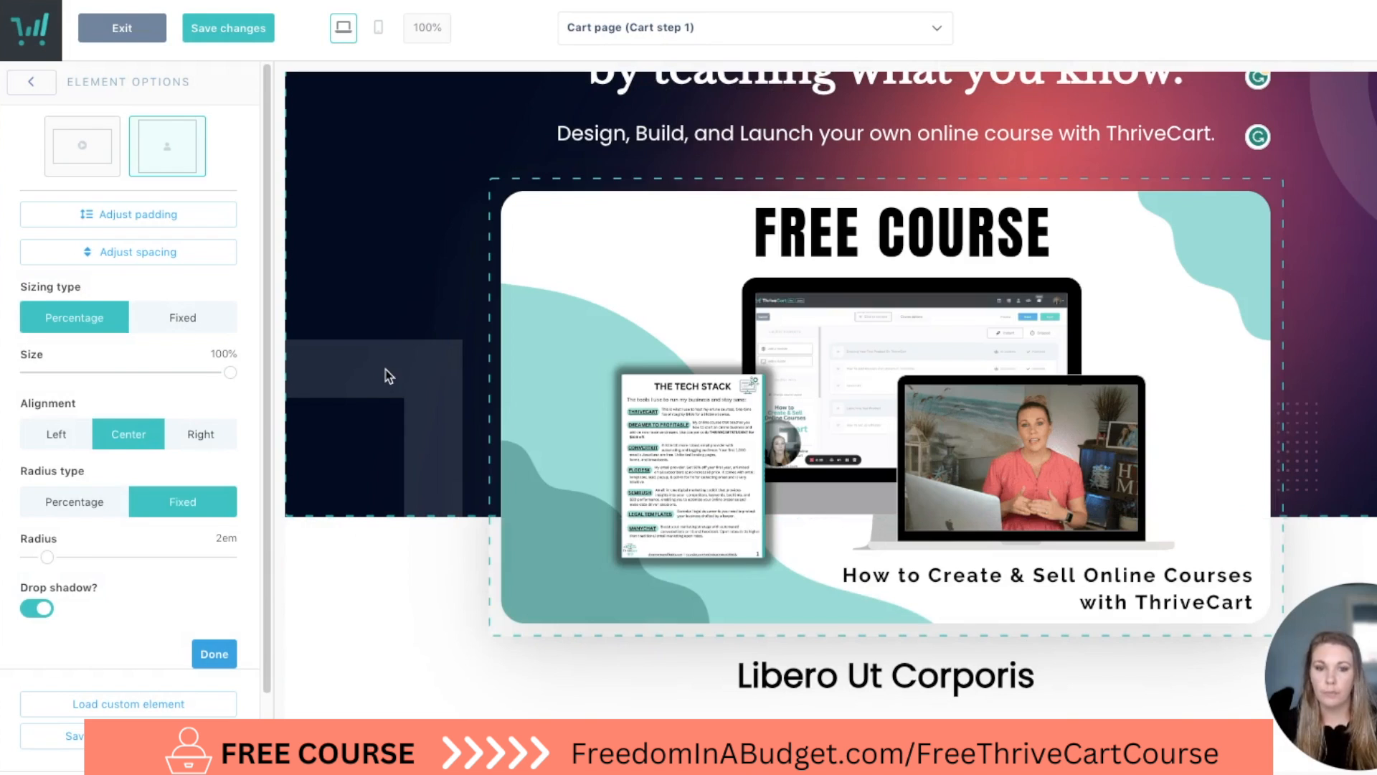
# Open the hero block's options and examine its style, background color and decoration settings alongside the hero section.
pyautogui.click(379, 411)
pyautogui.scroll(-3, 382, 424)
pyautogui.scroll(6, 382, 424)
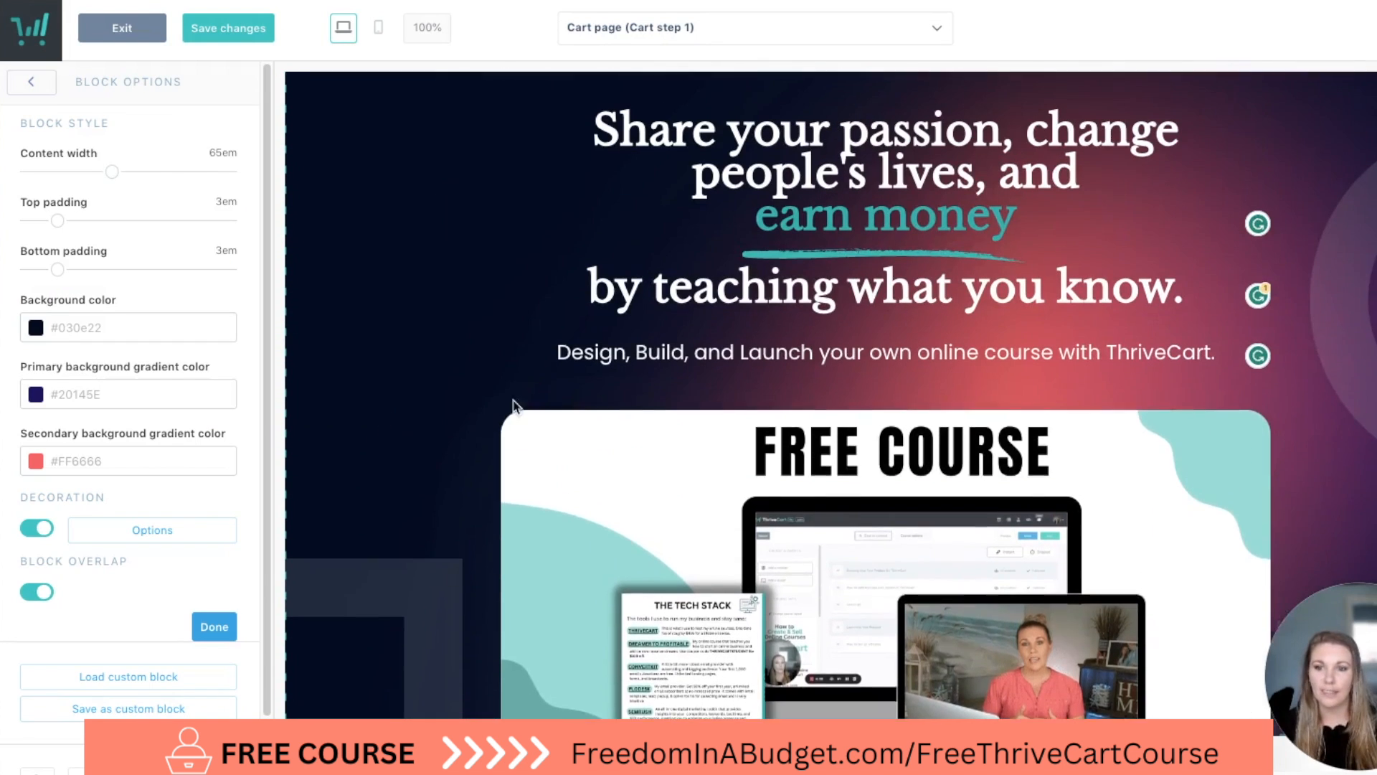
pyautogui.scroll(-4, 831, 395)
pyautogui.scroll(4, 830, 395)
pyautogui.scroll(-1, 831, 394)
pyautogui.scroll(-2, 929, 348)
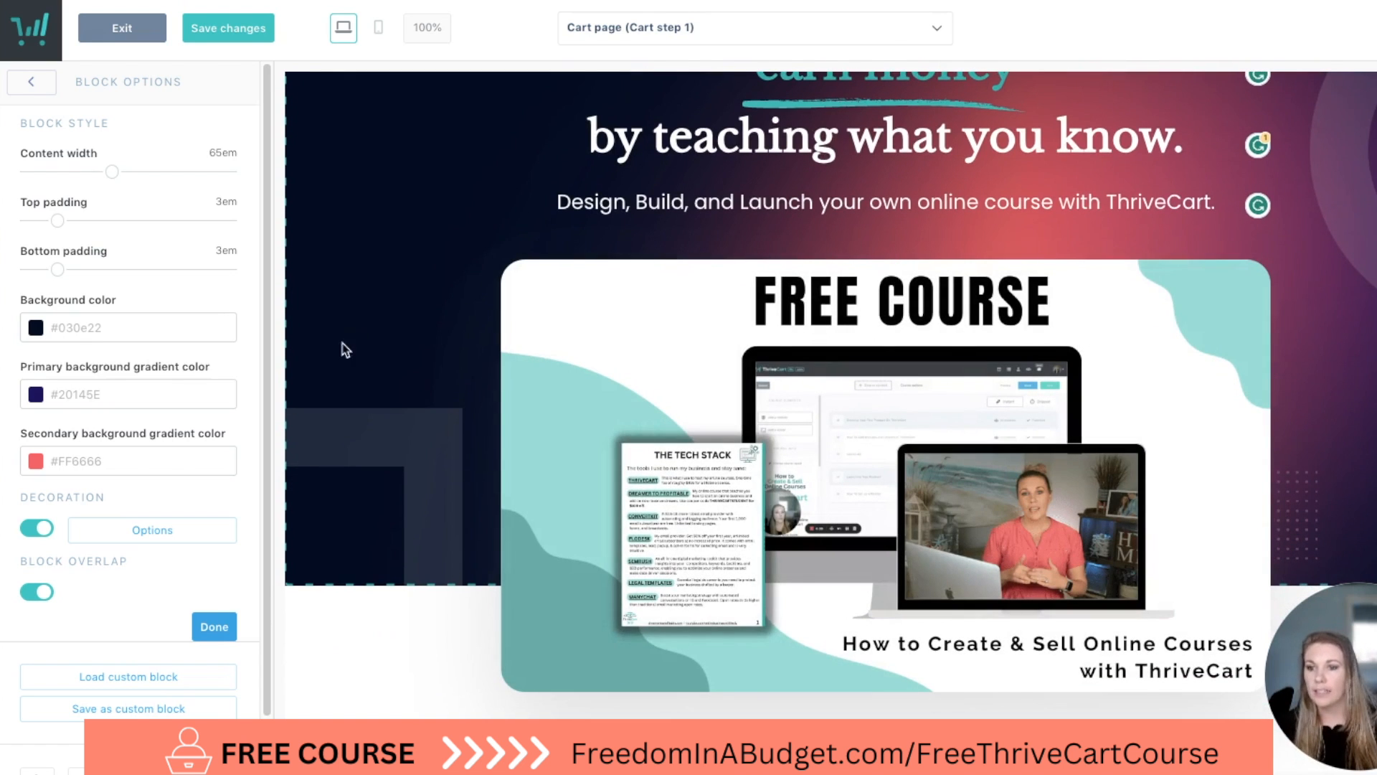
pyautogui.scroll(3, 344, 309)
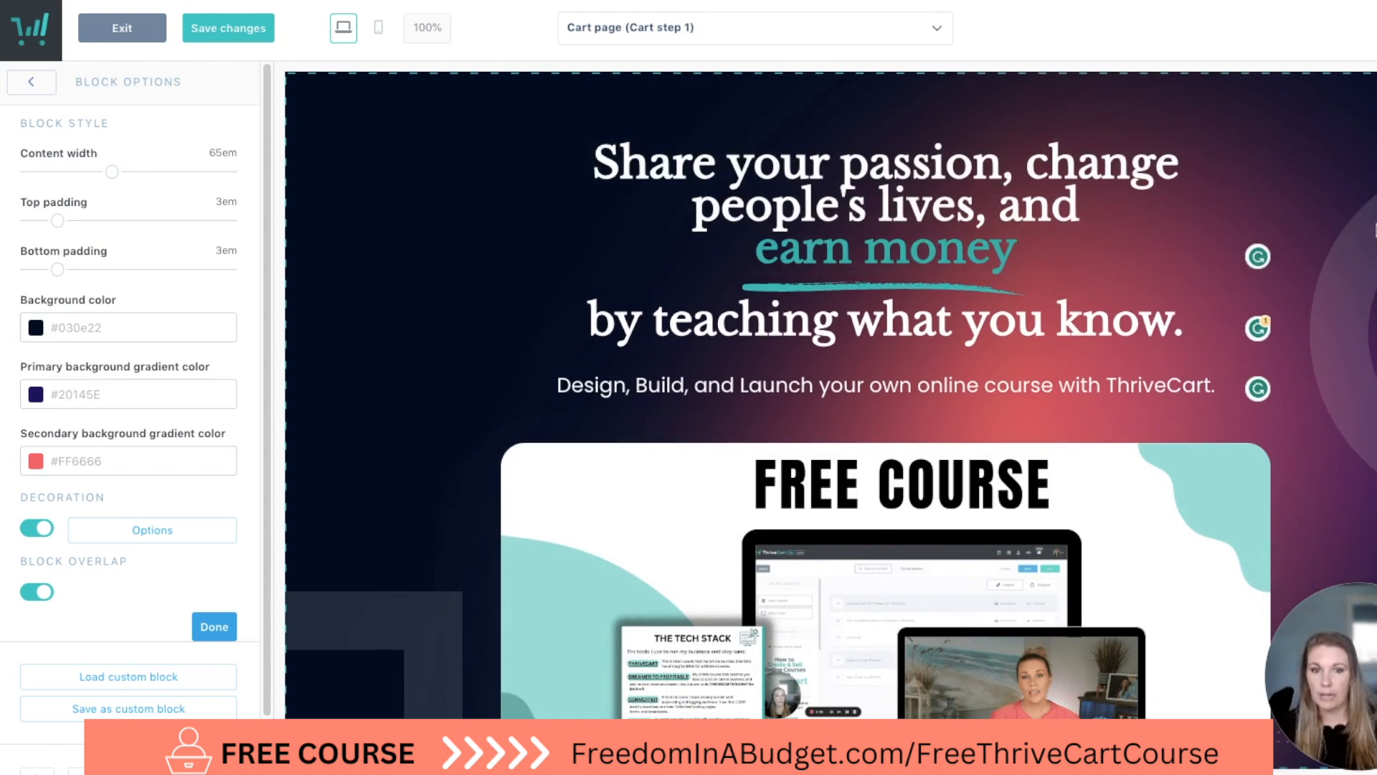
pyautogui.scroll(-1, 129, 502)
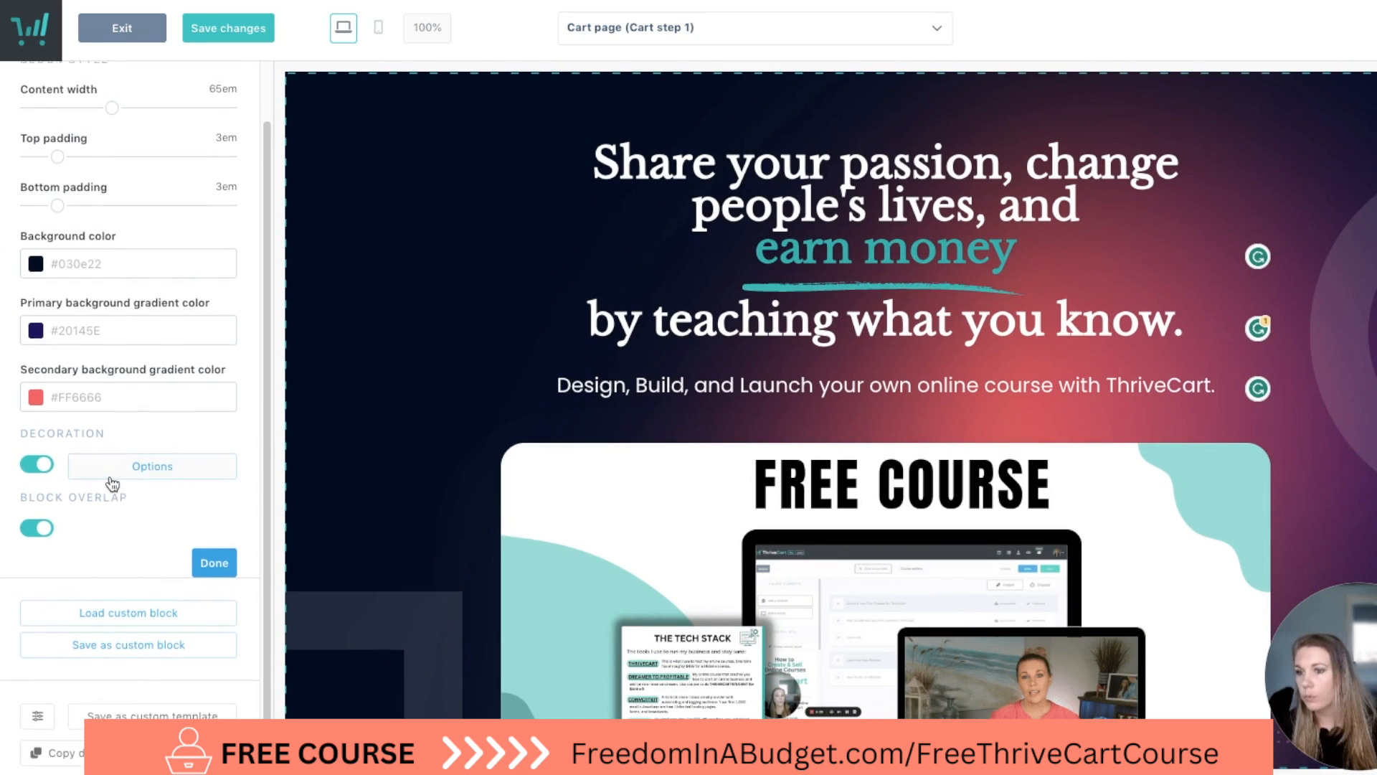
pyautogui.scroll(1, 115, 431)
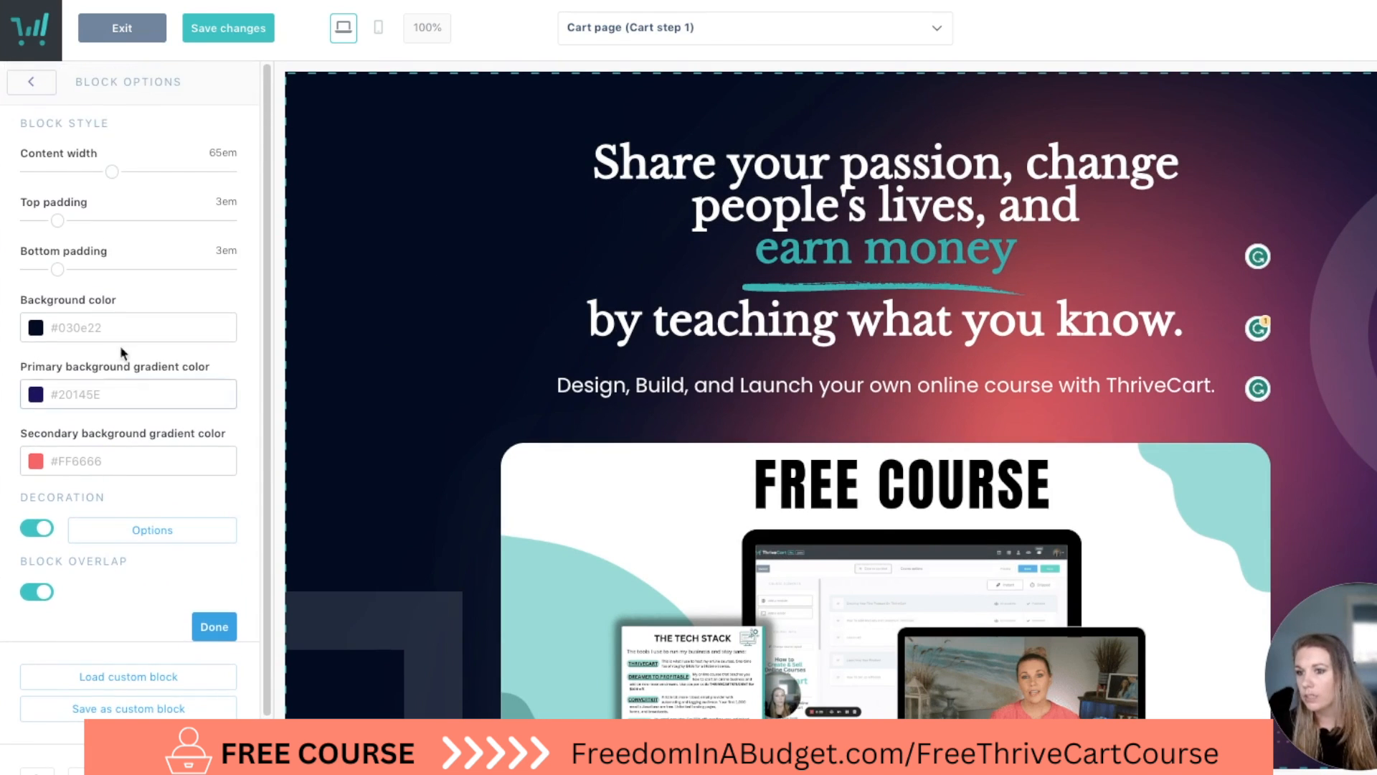
pyautogui.click(36, 328)
pyautogui.moveTo(154, 488)
pyautogui.mouseDown()
pyautogui.moveTo(221, 500)
pyautogui.moveTo(60, 486)
pyautogui.moveTo(183, 486)
pyautogui.moveTo(155, 490)
pyautogui.mouseUp()
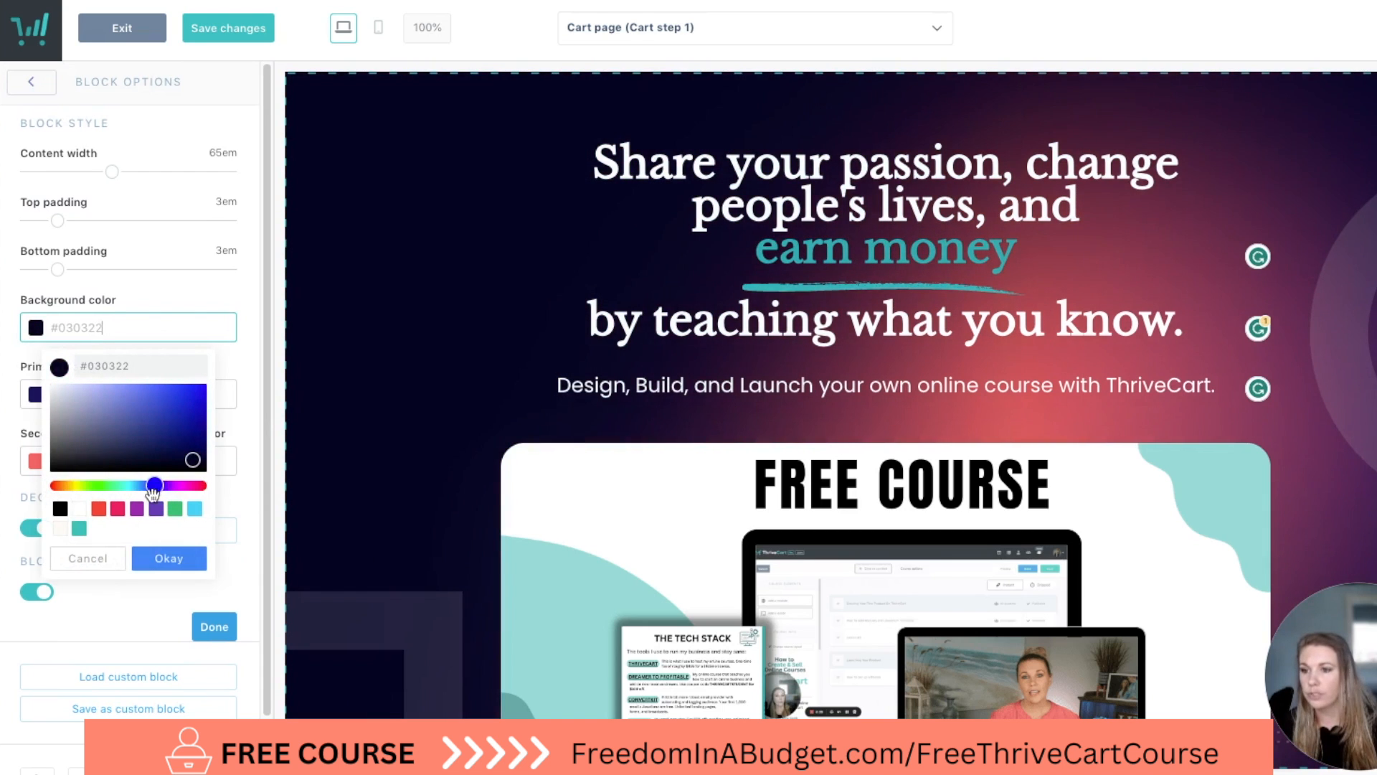
pyautogui.click(87, 558)
# Set the hero block's primary background gradient color to #14445E and confirm #FF6666 as its secondary gradient color.
pyautogui.click(123, 395)
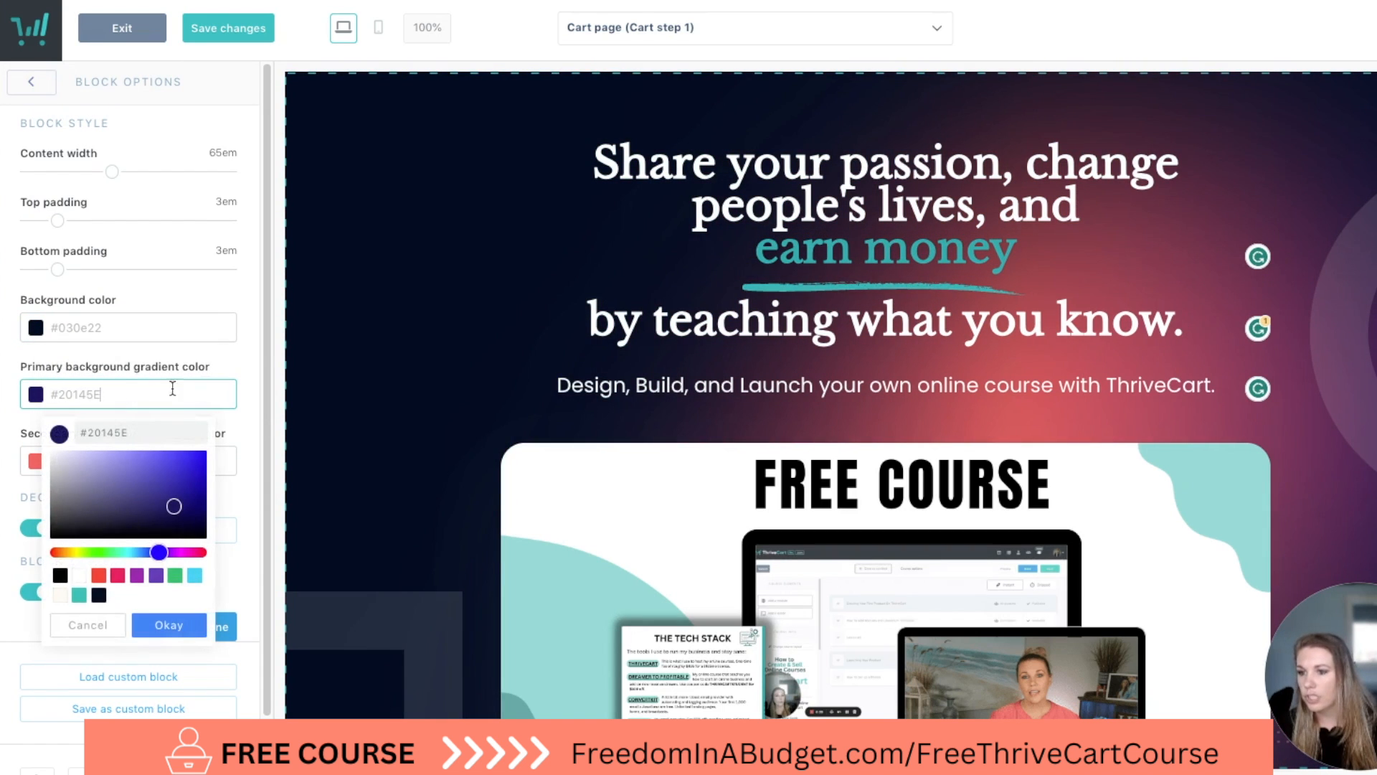
pyautogui.click(249, 367)
pyautogui.click(90, 396)
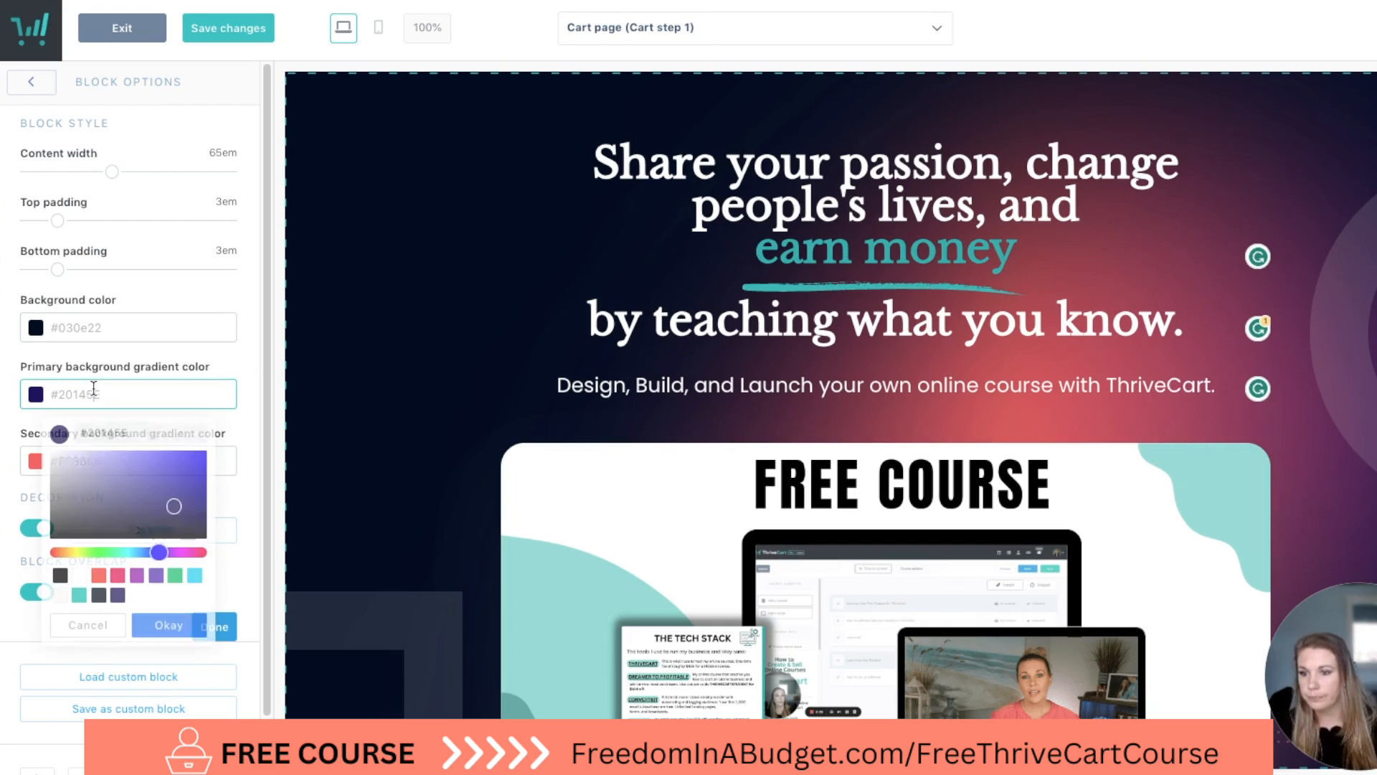
pyautogui.moveTo(157, 556); pyautogui.dragTo(137, 557)
pyautogui.click(168, 624)
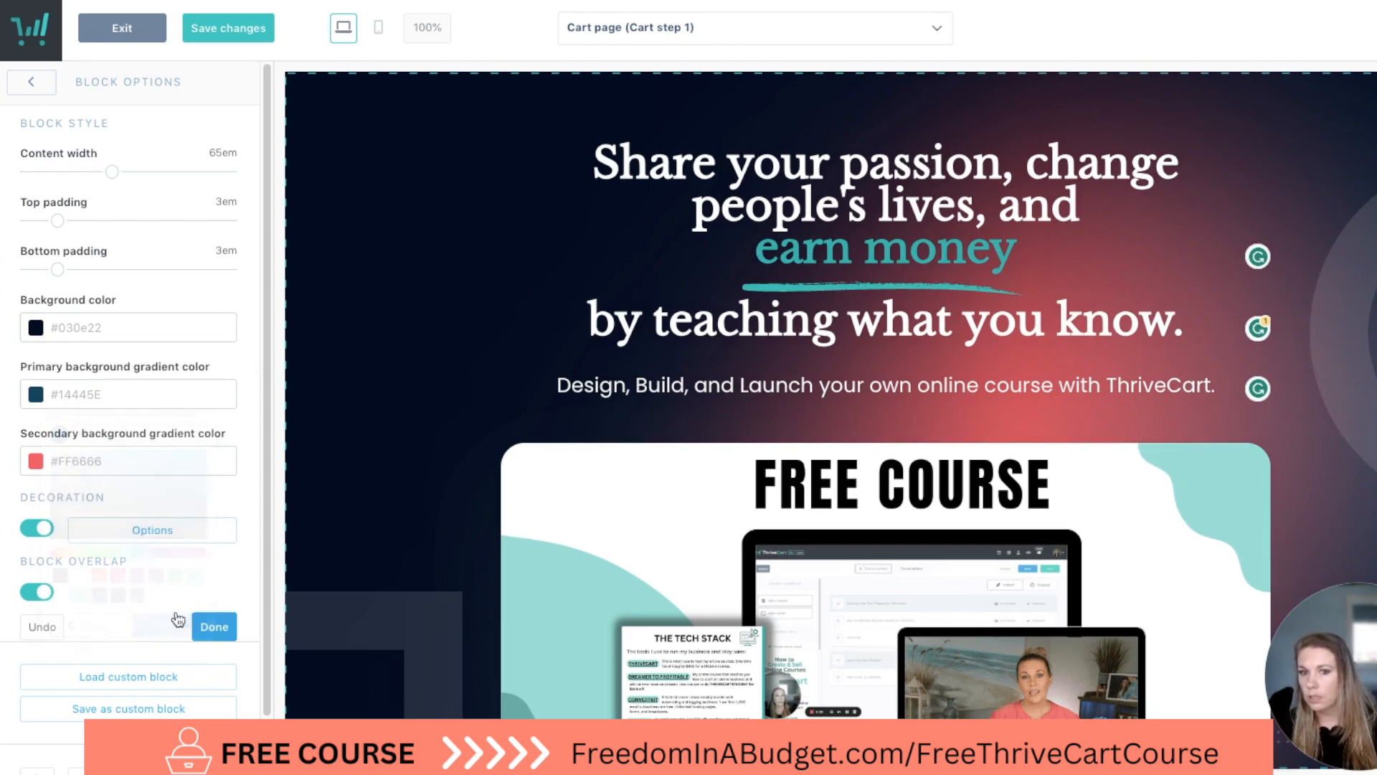
pyautogui.click(37, 463)
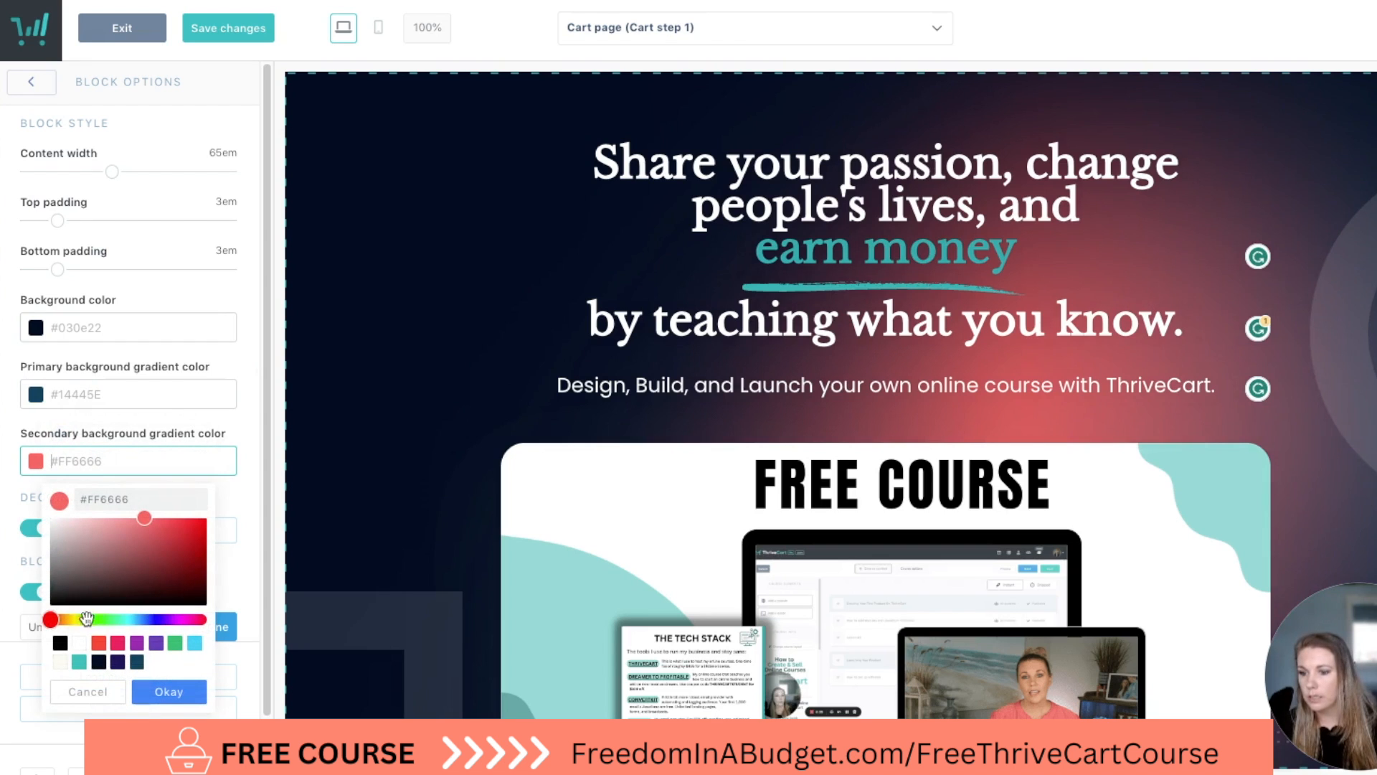
pyautogui.moveTo(49, 626)
pyautogui.mouseDown()
pyautogui.moveTo(93, 621)
pyautogui.moveTo(41, 630)
pyautogui.mouseUp()
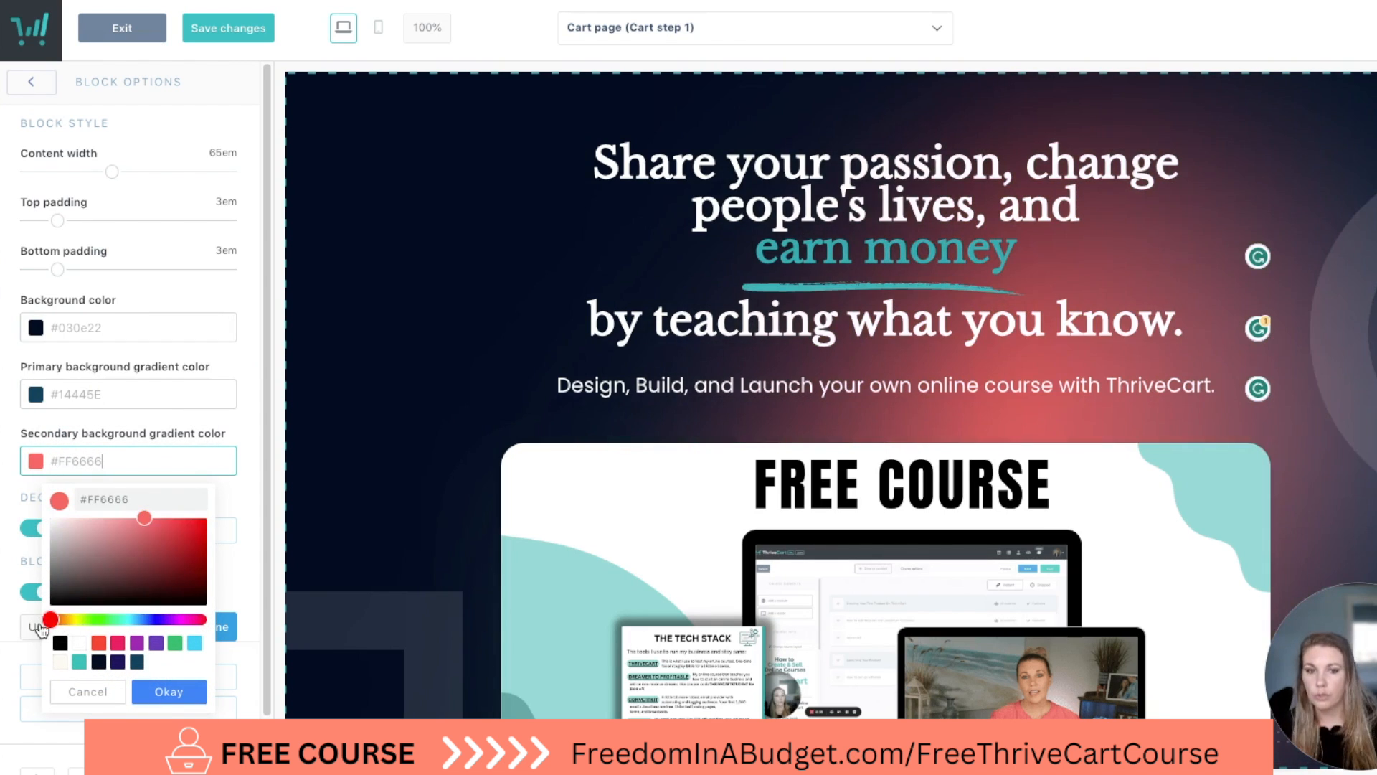
pyautogui.click(169, 691)
# Try the hero block without its decoration and without its matrix pattern, switching each back on.
pyautogui.scroll(-2, 130, 573)
pyautogui.click(42, 463)
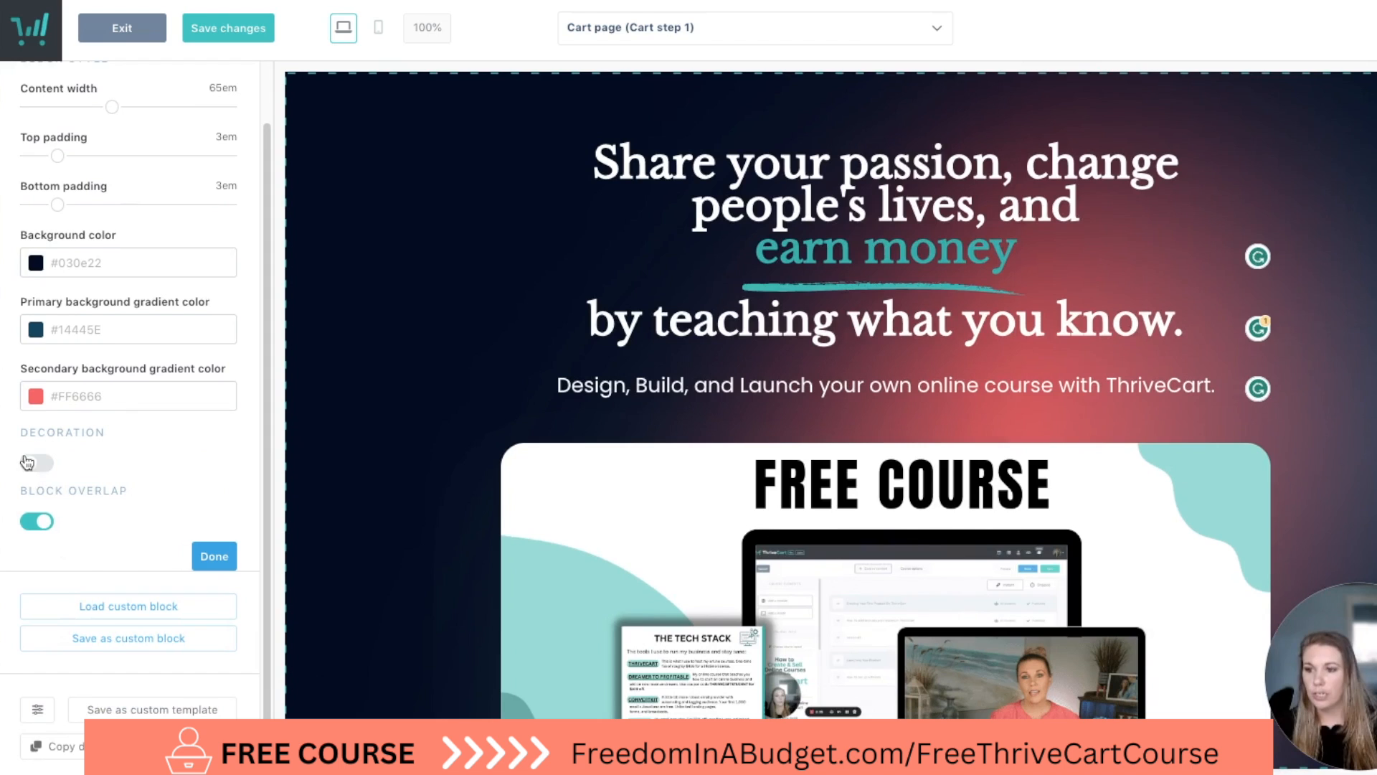
pyautogui.click(29, 463)
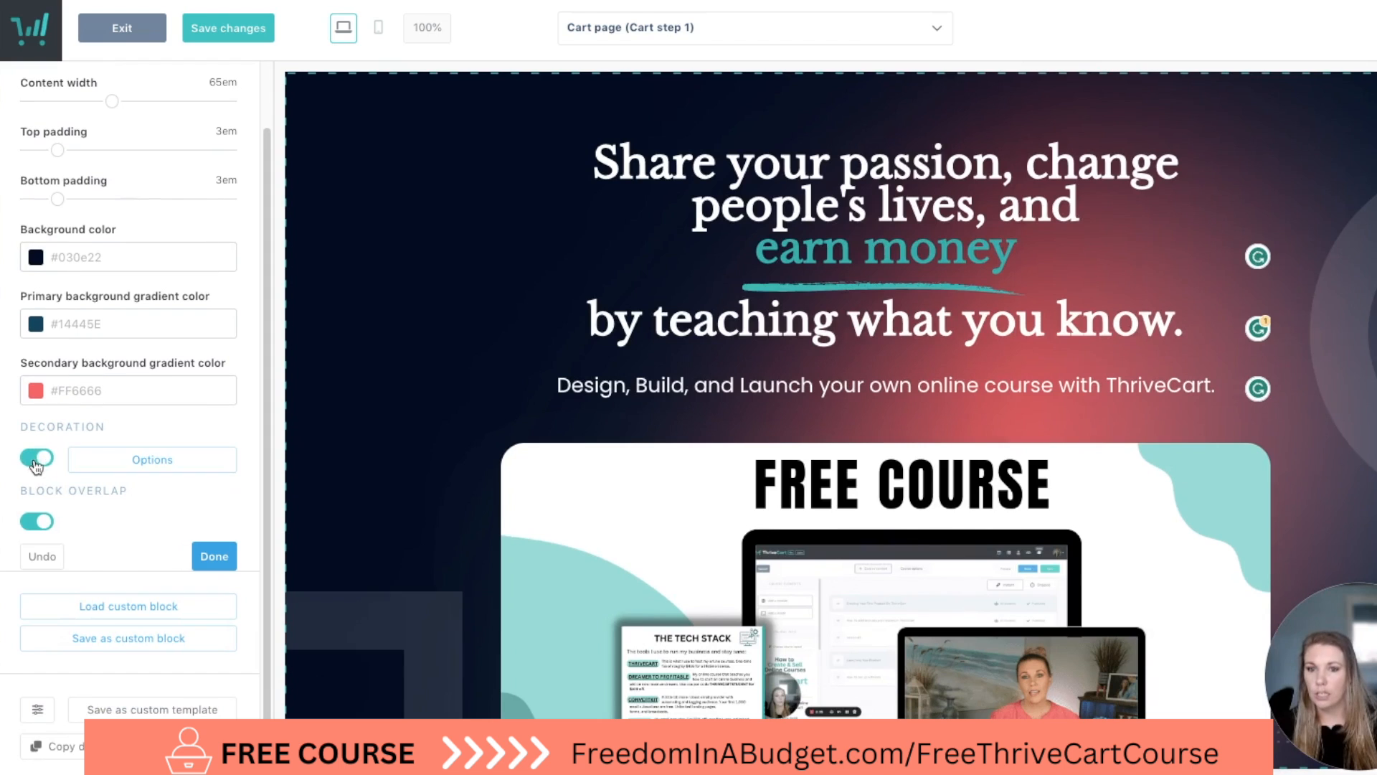
pyautogui.click(173, 468)
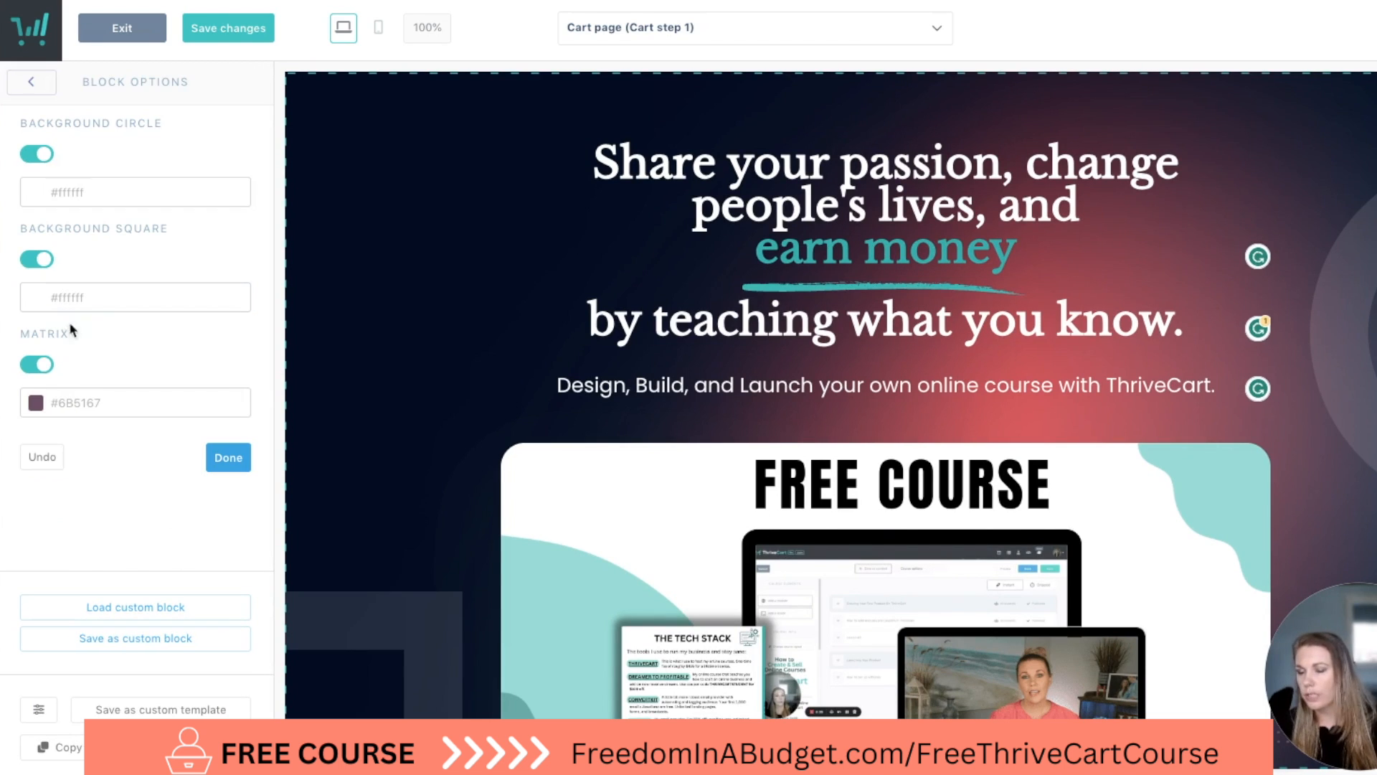
pyautogui.click(41, 366)
pyautogui.click(38, 366)
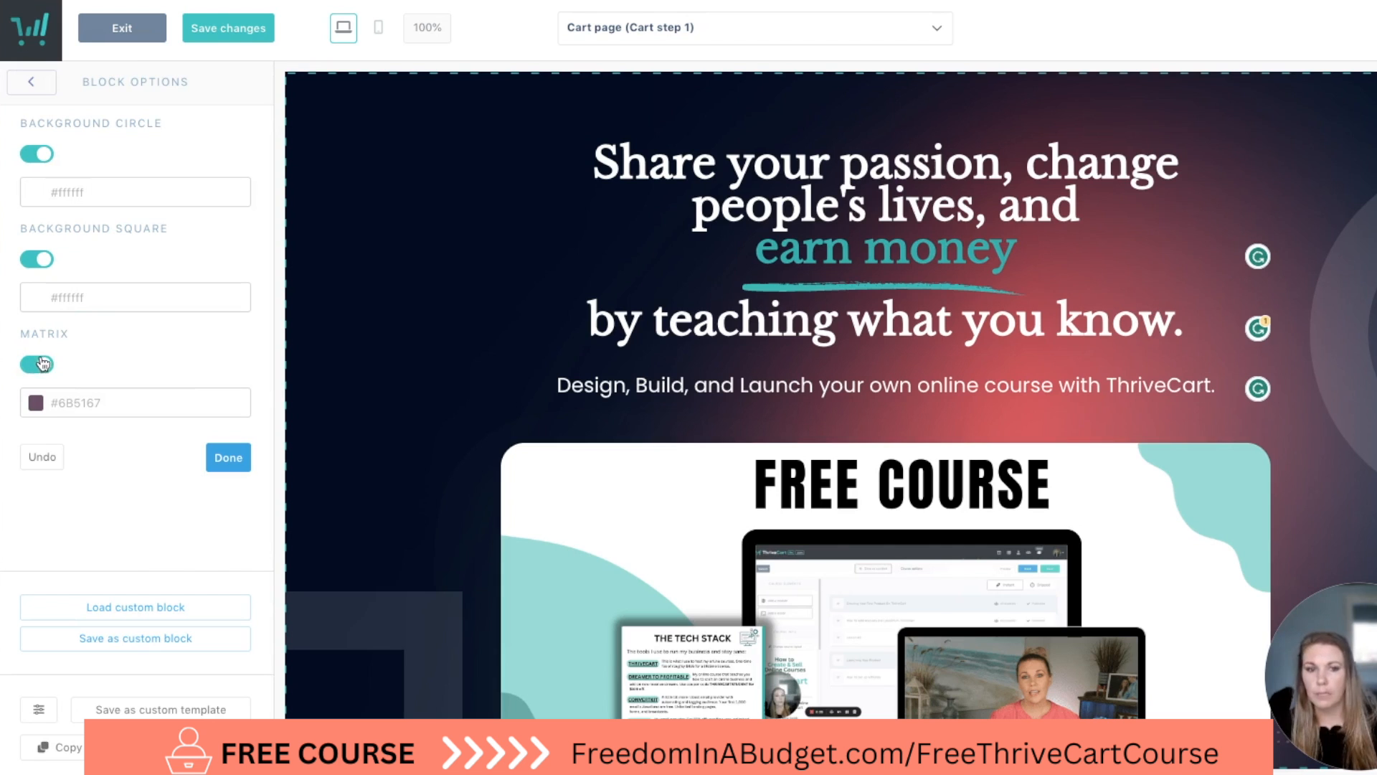
pyautogui.click(239, 457)
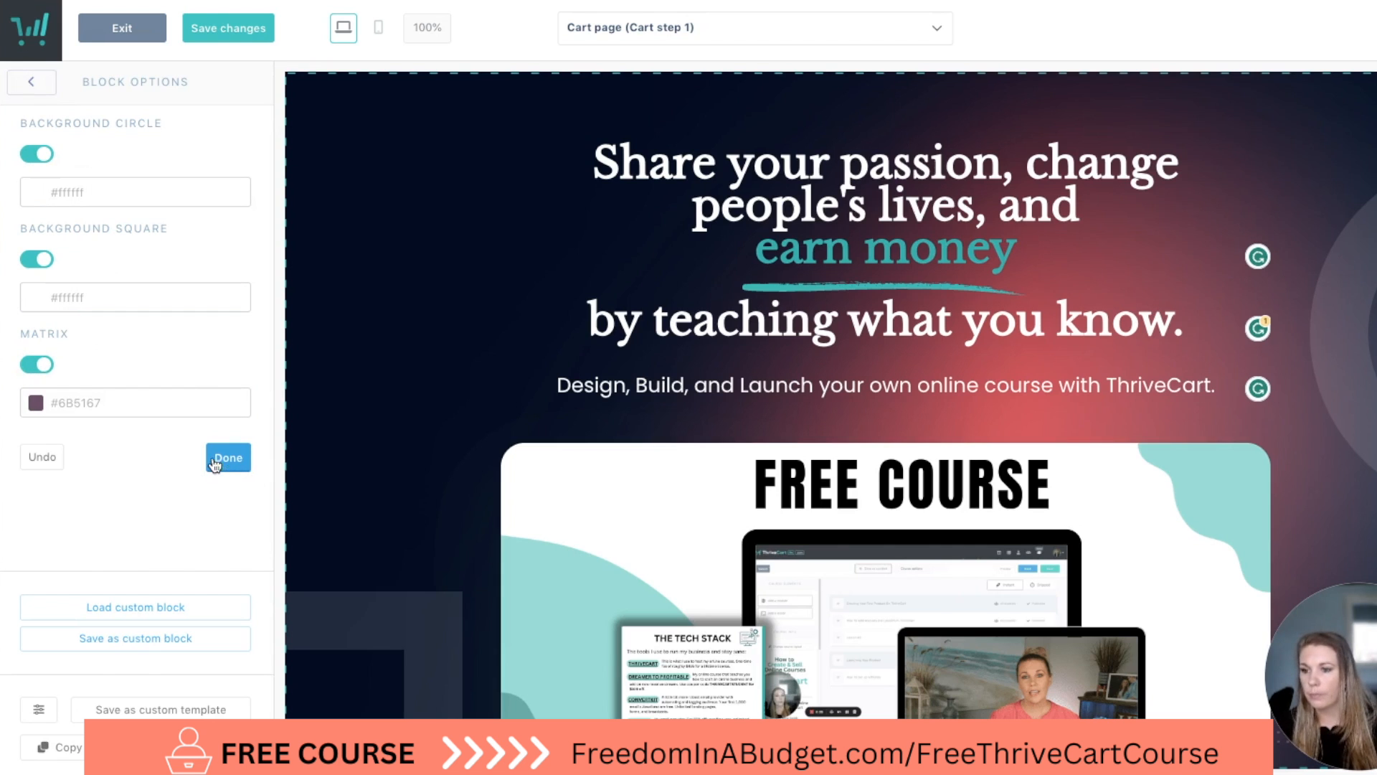
# Delete the four-column block of press logos and quotes beneath the "Libero Ut Corporis" heading.
pyautogui.scroll(-5, 383, 432)
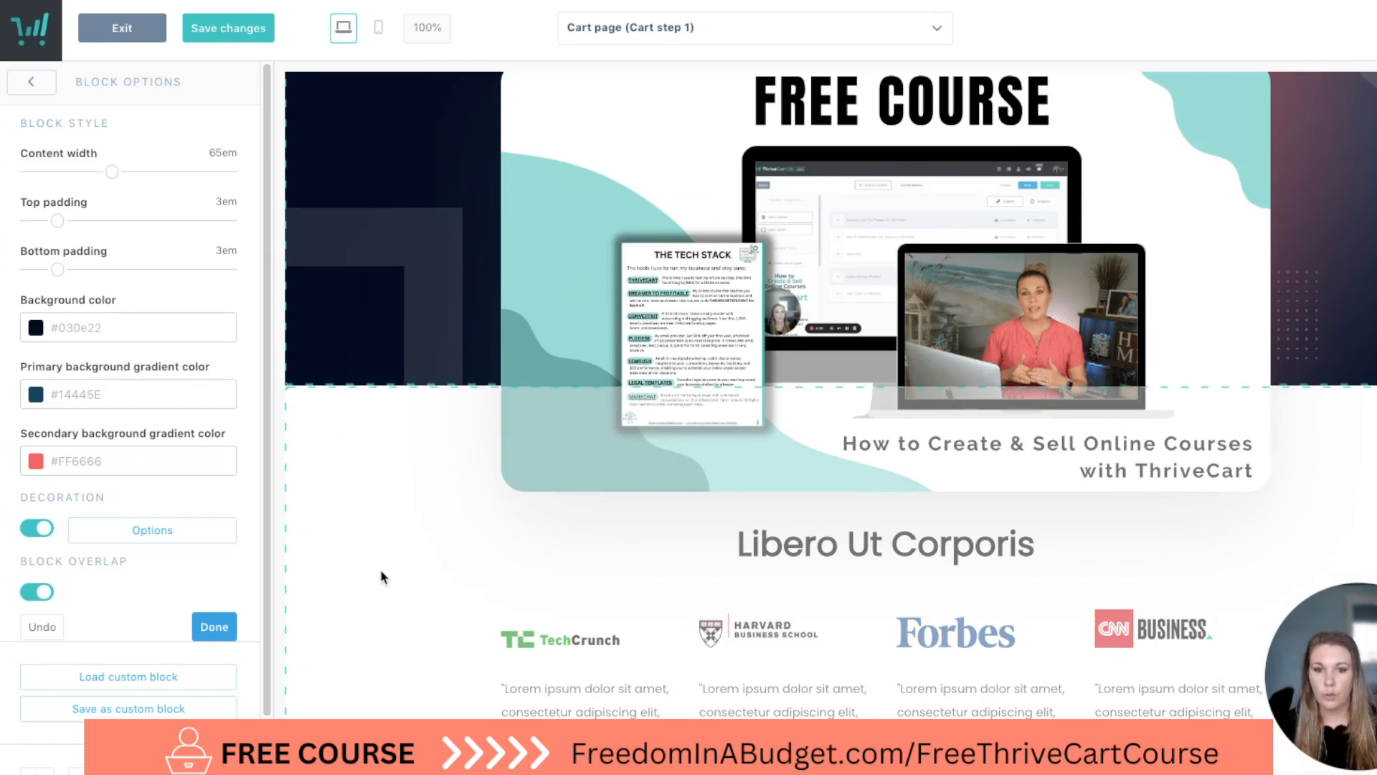
pyautogui.click(393, 482)
pyautogui.scroll(-3, 392, 485)
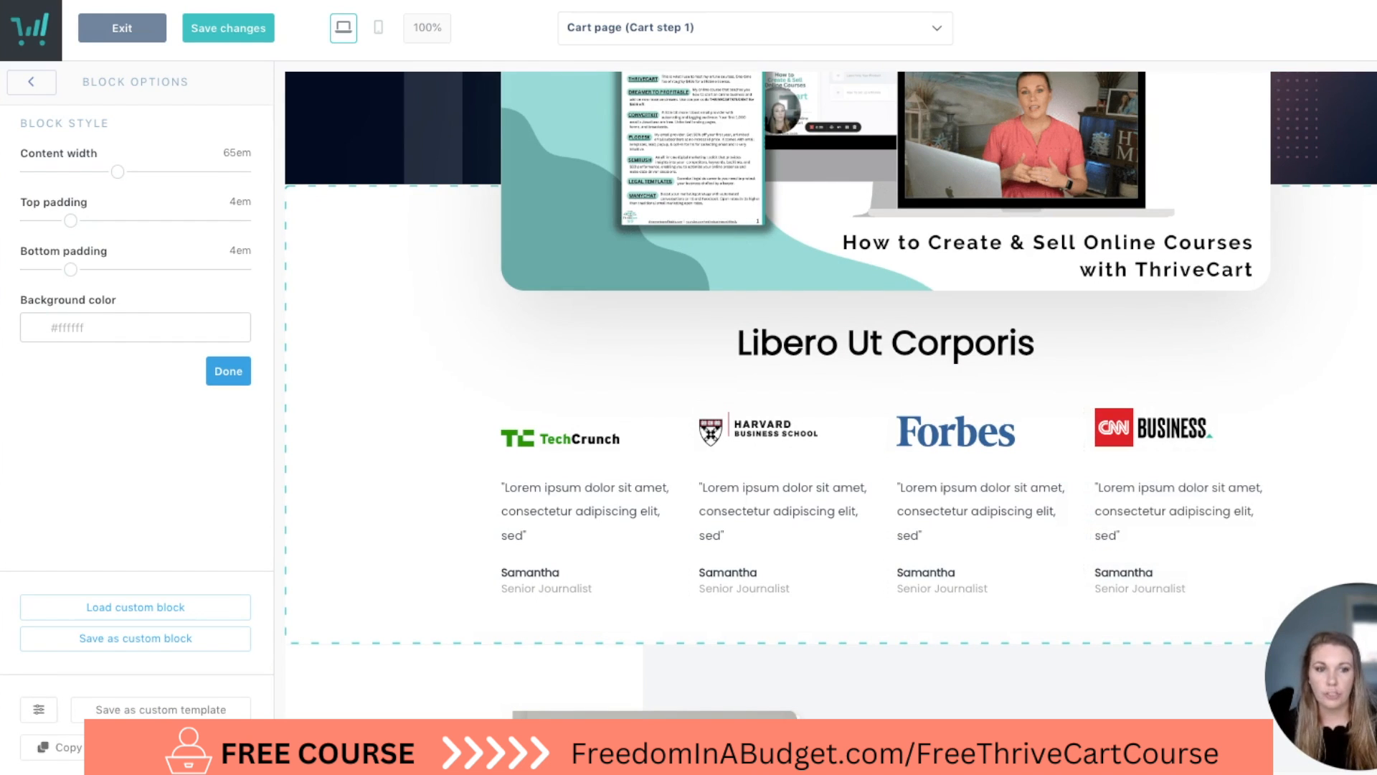
pyautogui.click(1236, 419)
pyautogui.click(1260, 417)
pyautogui.click(923, 188)
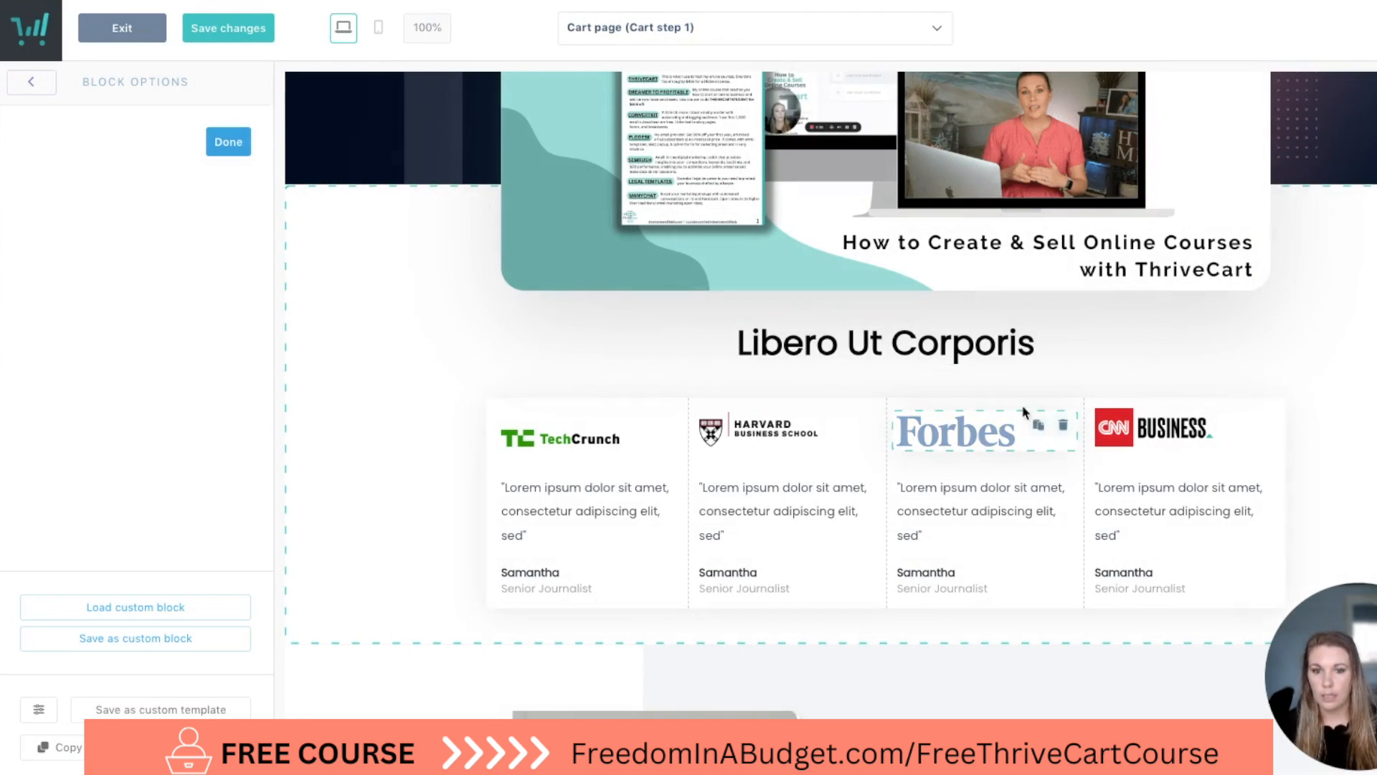
pyautogui.click(1079, 393)
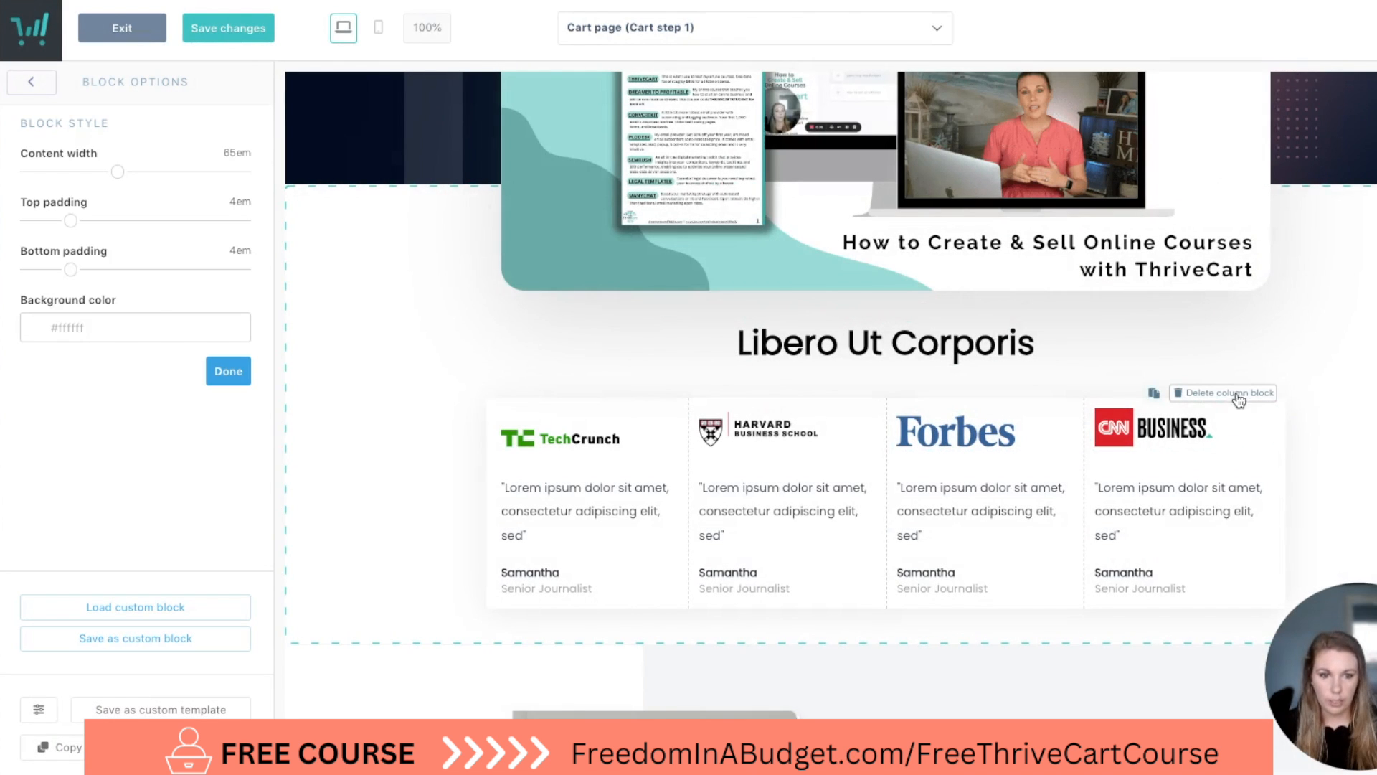
pyautogui.click(1239, 393)
pyautogui.click(923, 203)
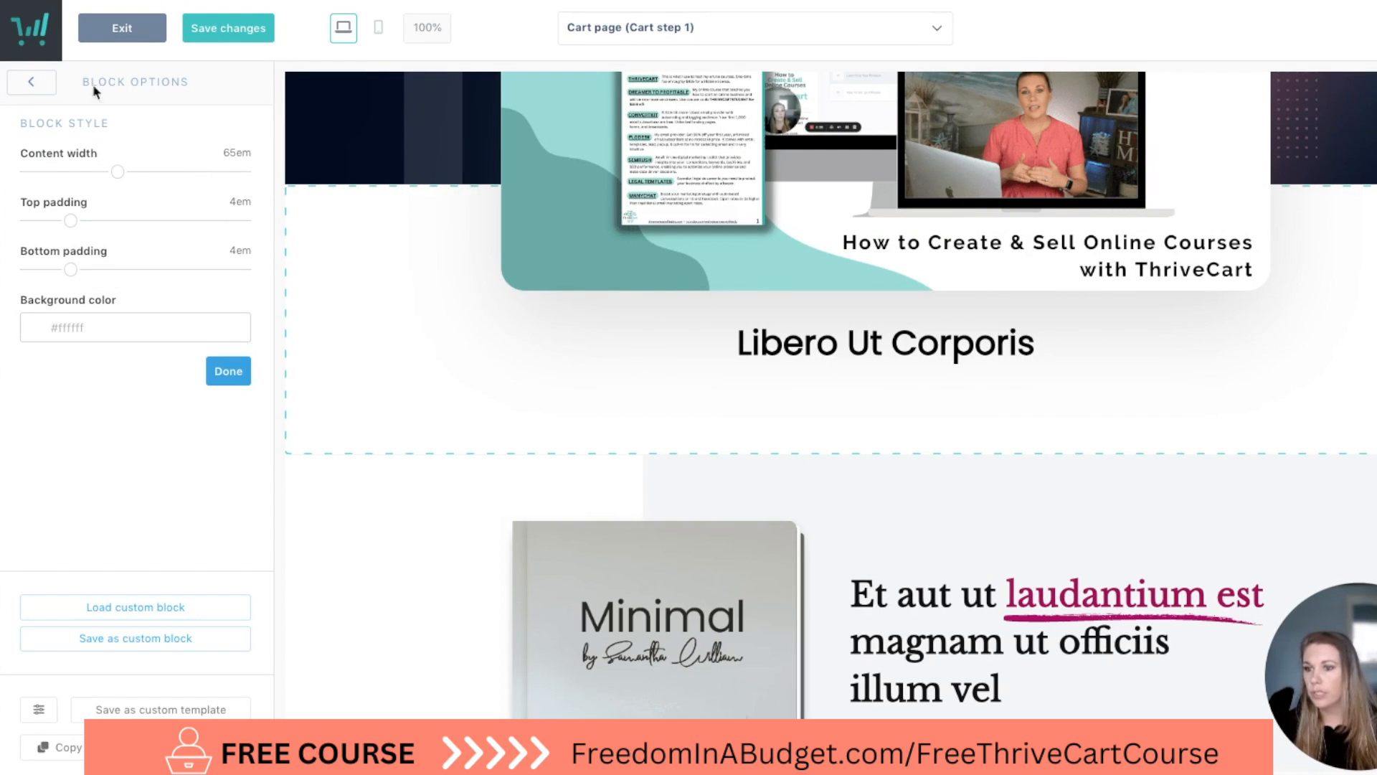
# Add an image element below the "Libero Ut Corporis" heading and fill it with the "As seen in" press logos image.
pyautogui.click(30, 85)
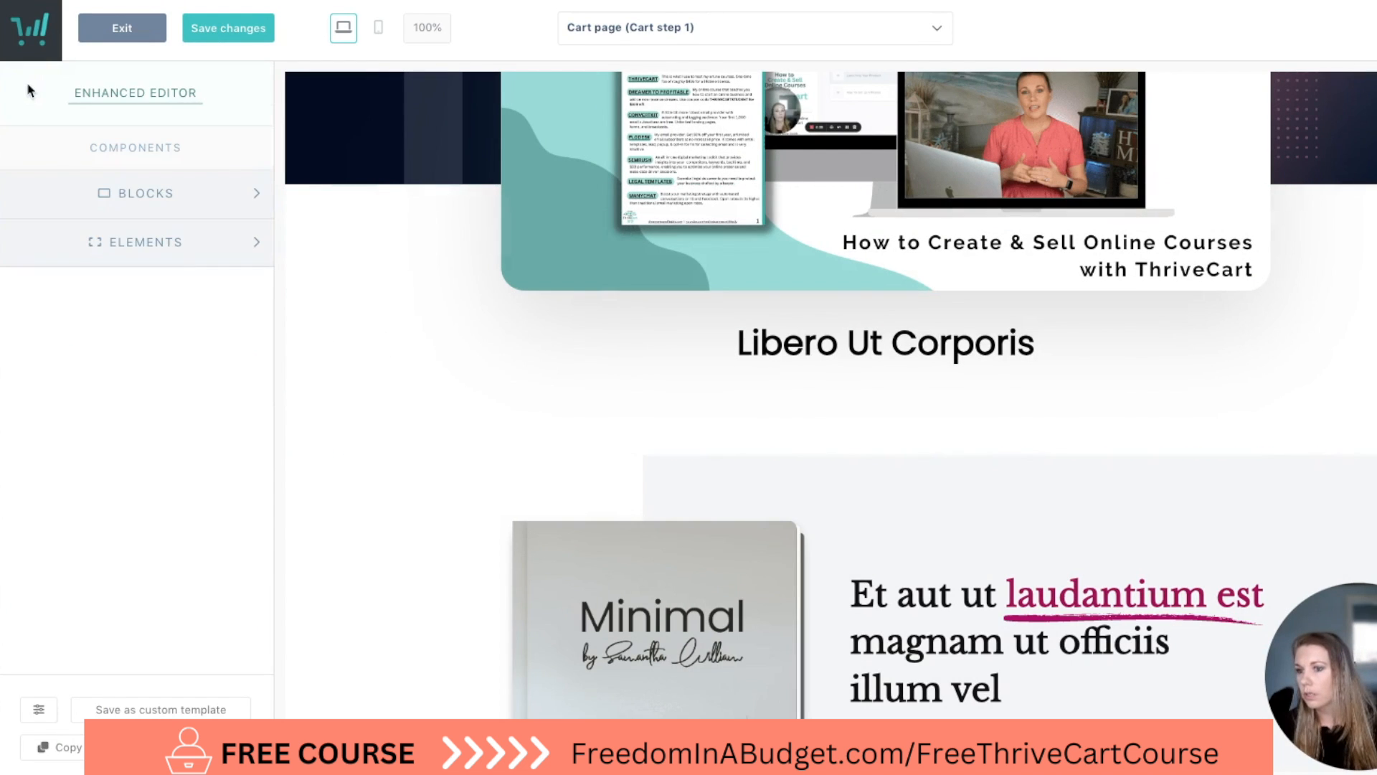
pyautogui.click(170, 248)
pyautogui.moveTo(147, 300); pyautogui.dragTo(760, 408)
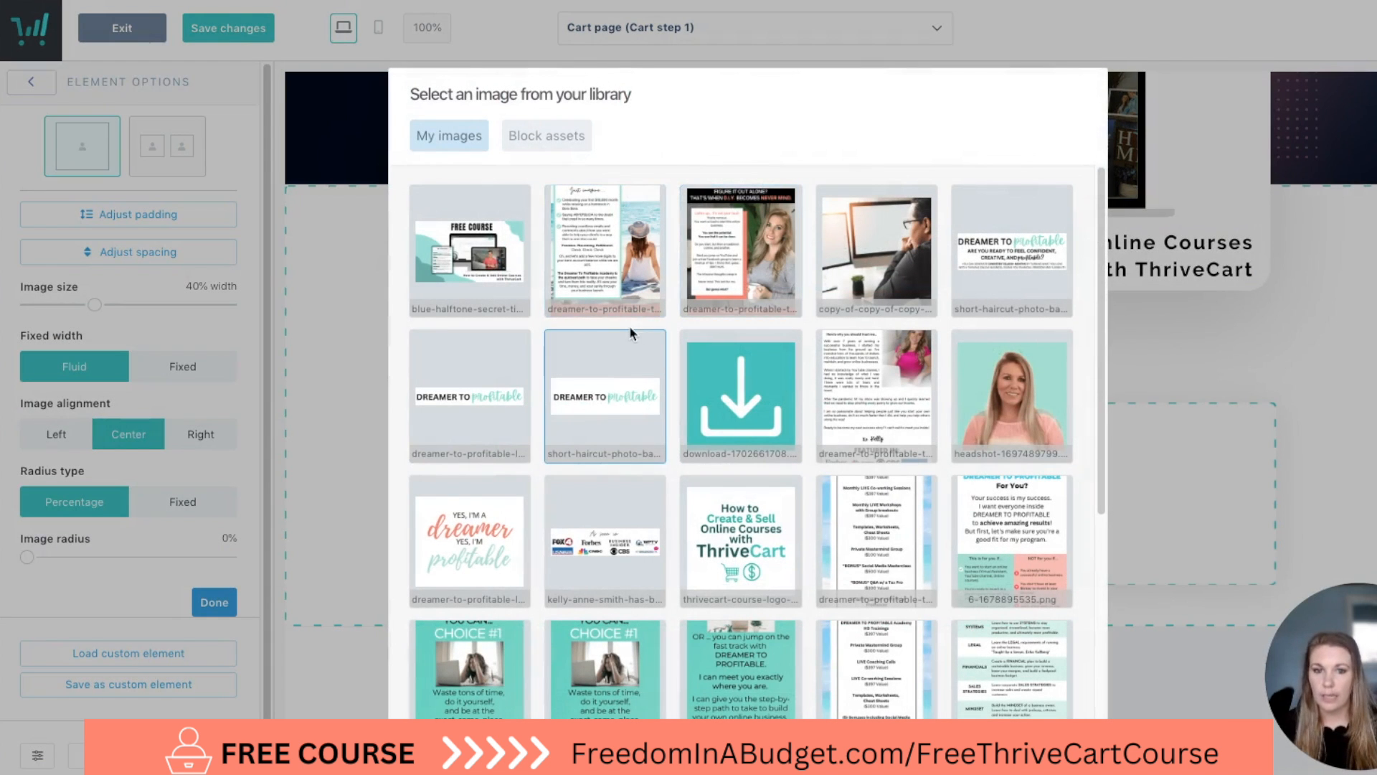
pyautogui.scroll(-2, 631, 330)
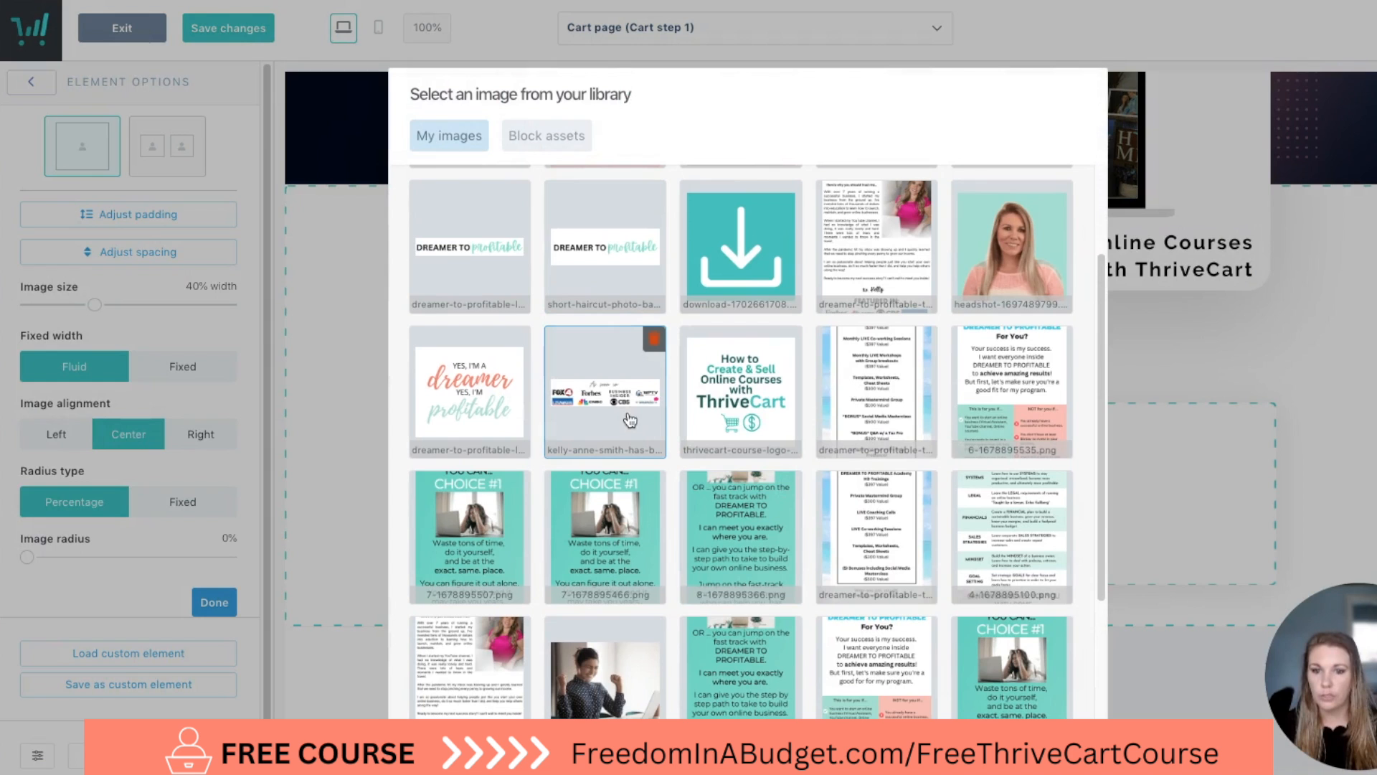
pyautogui.scroll(-6, 875, 402)
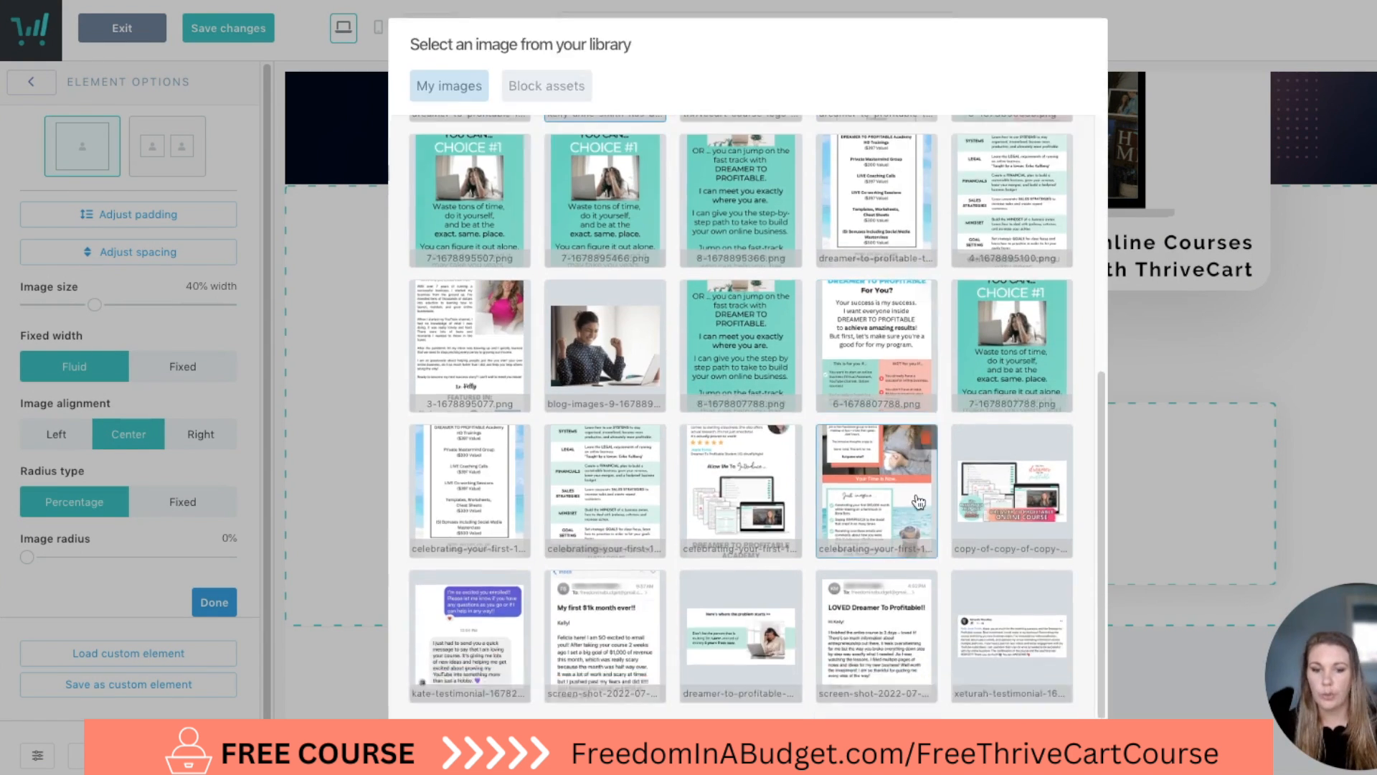
pyautogui.click(1052, 677)
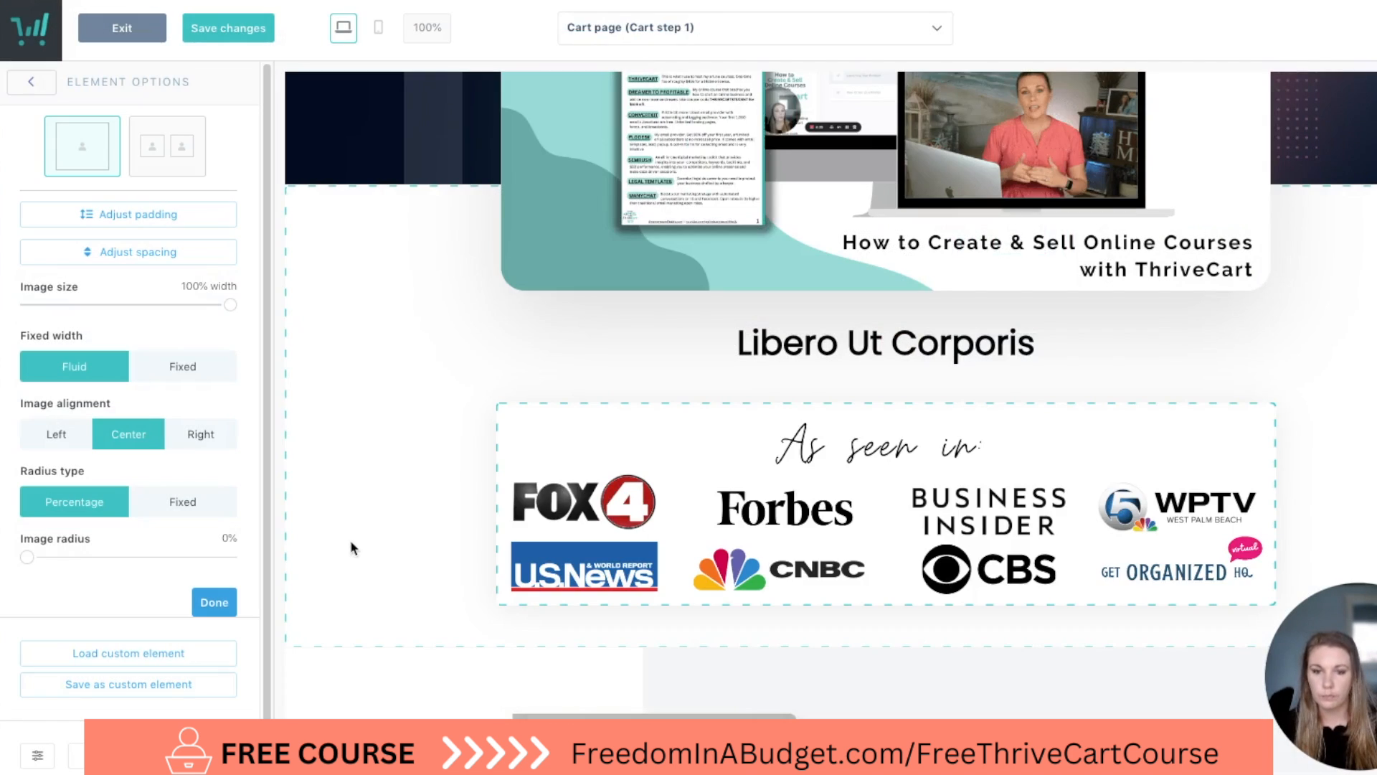
# Delete the "Libero Ut Corporis" heading element above the press logos.
pyautogui.click(1214, 353)
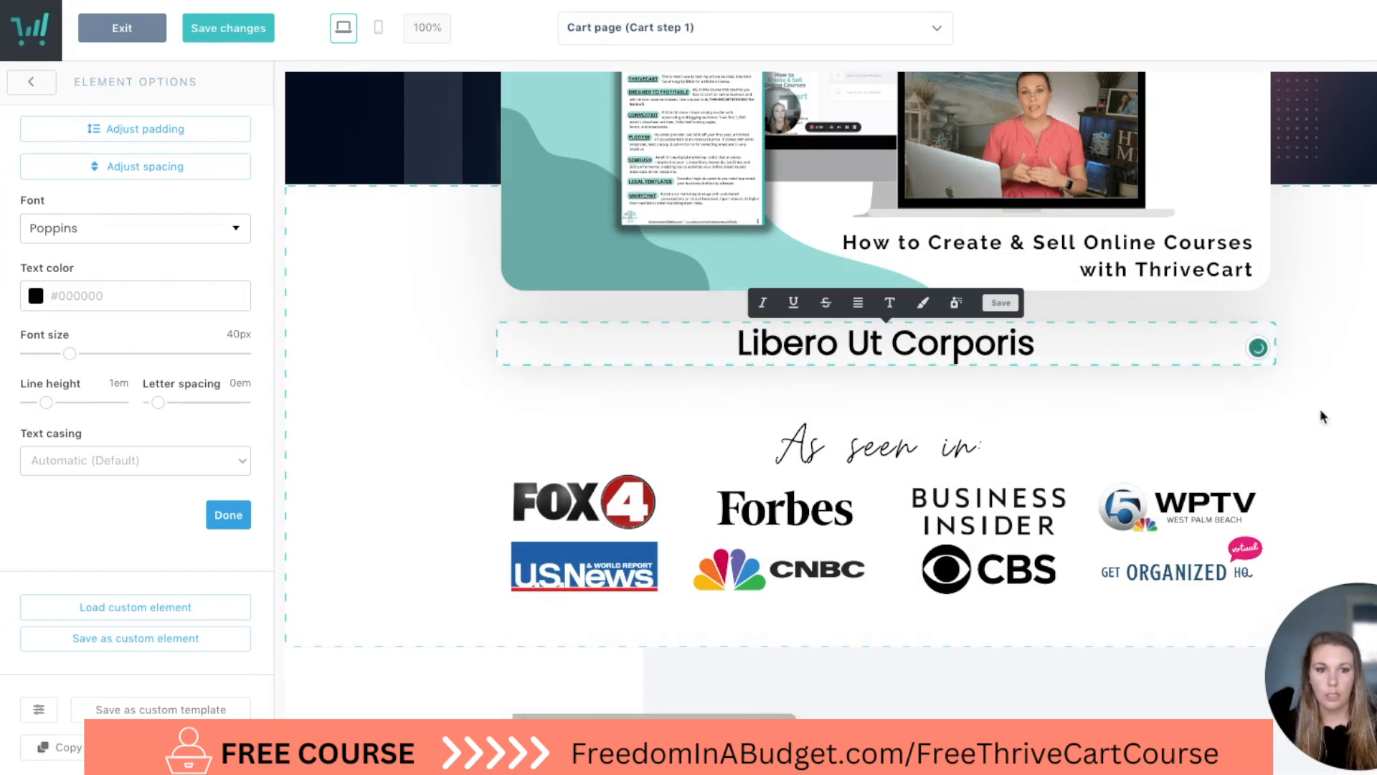
pyautogui.click(1264, 336)
pyautogui.click(1264, 339)
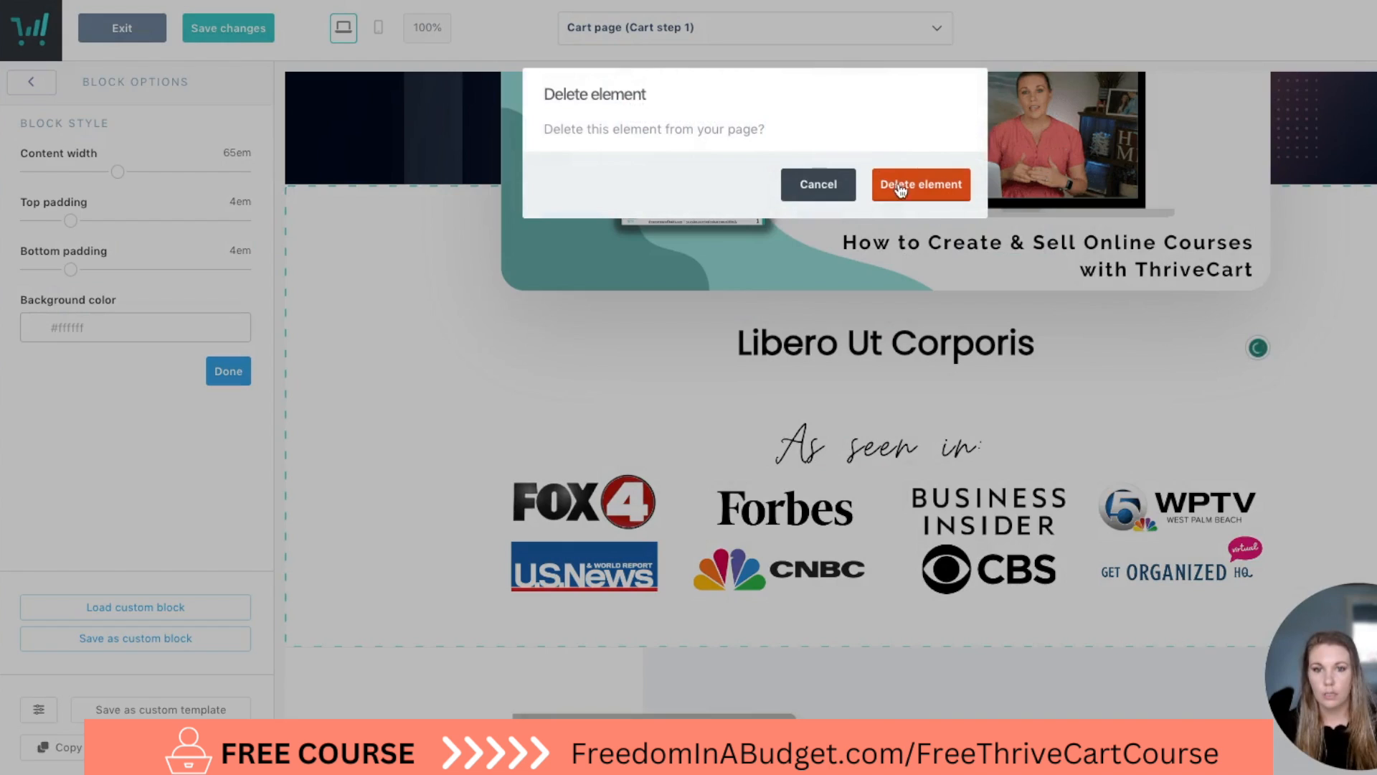
pyautogui.click(918, 183)
pyautogui.click(345, 552)
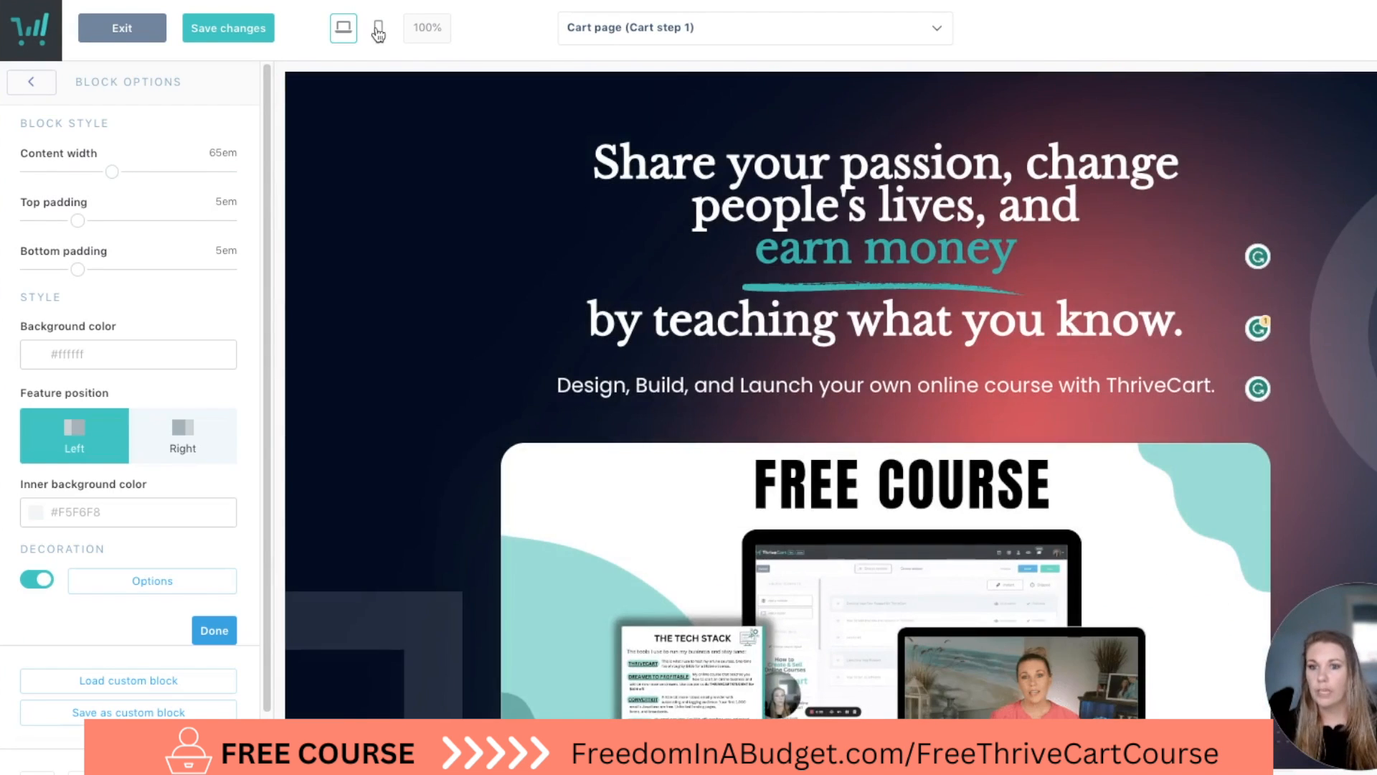
# Preview the hero section and press logos in the mobile view, then return to the desktop view.
pyautogui.click(378, 27)
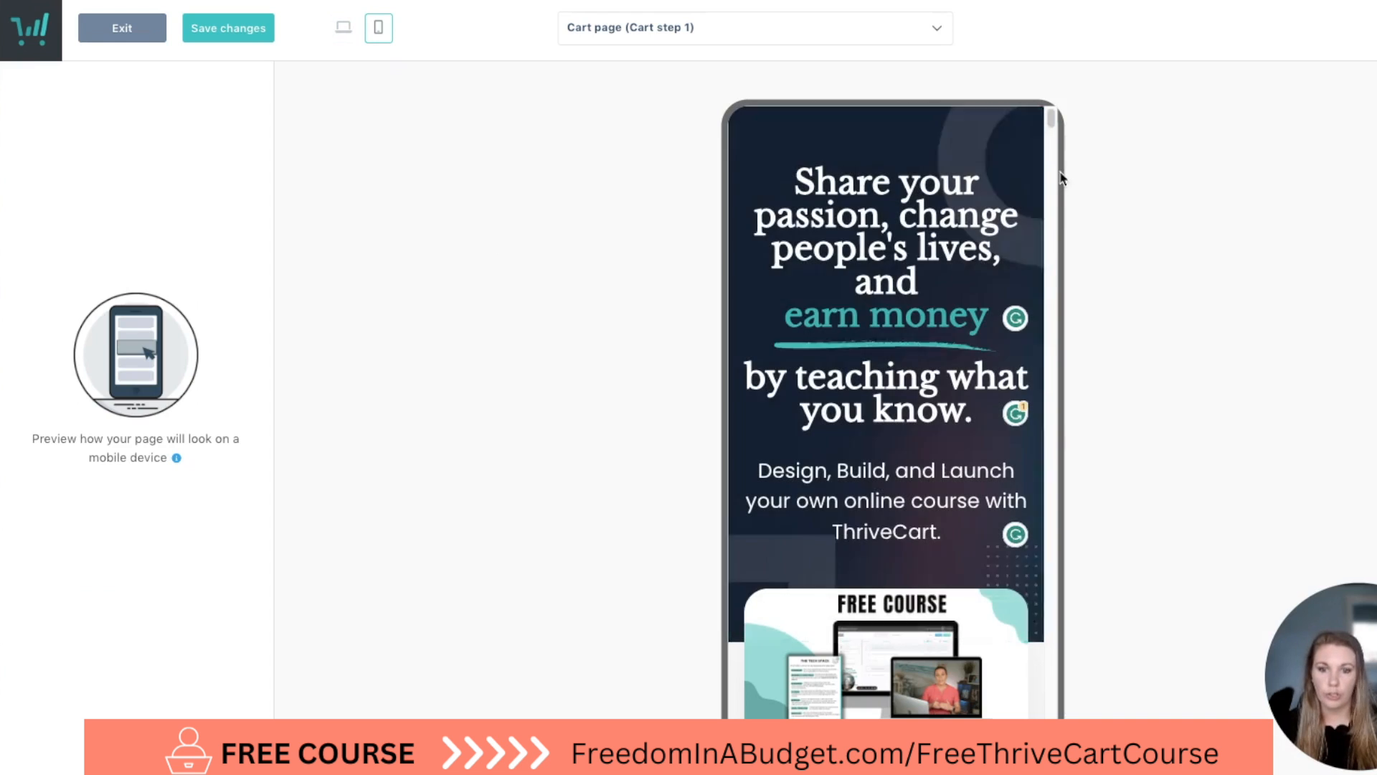
pyautogui.scroll(-5, 1040, 246)
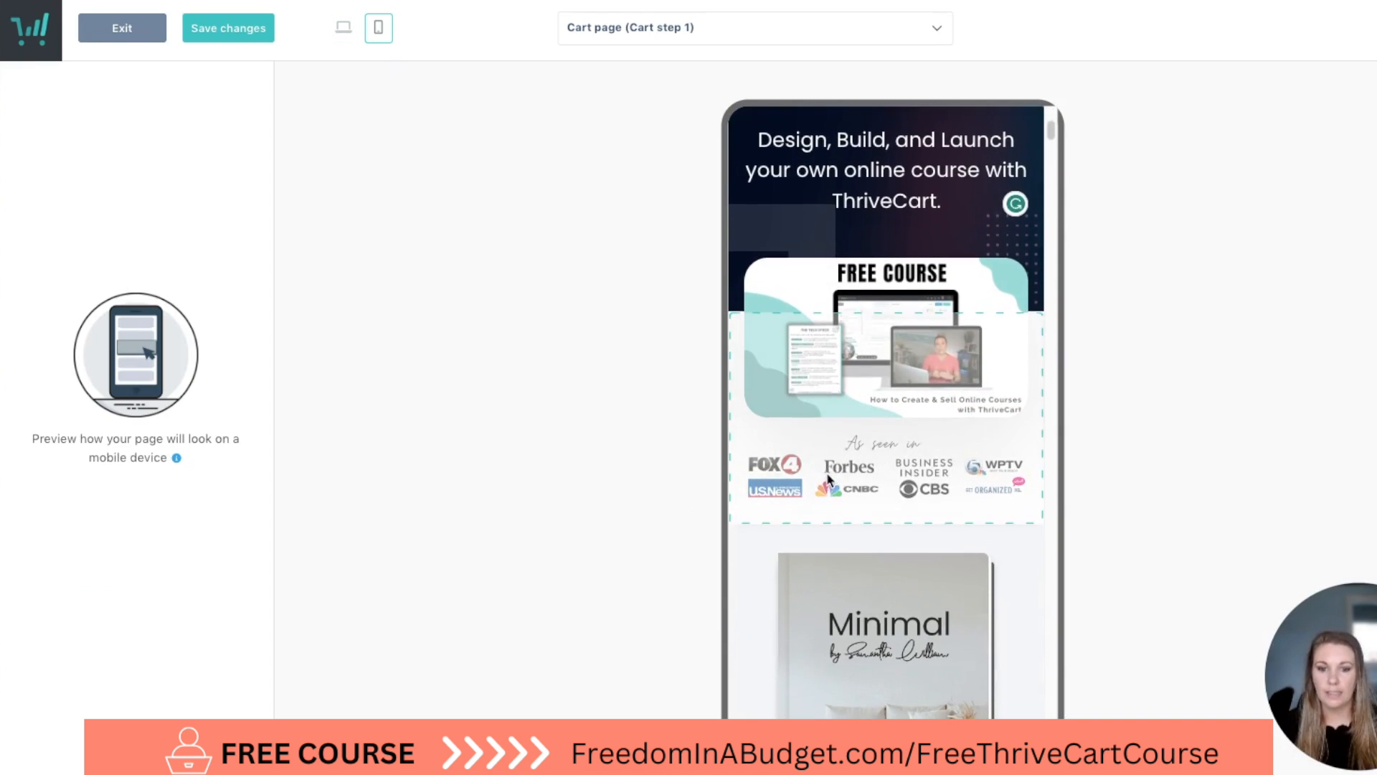
pyautogui.scroll(-5, 830, 482)
pyautogui.scroll(10, 834, 463)
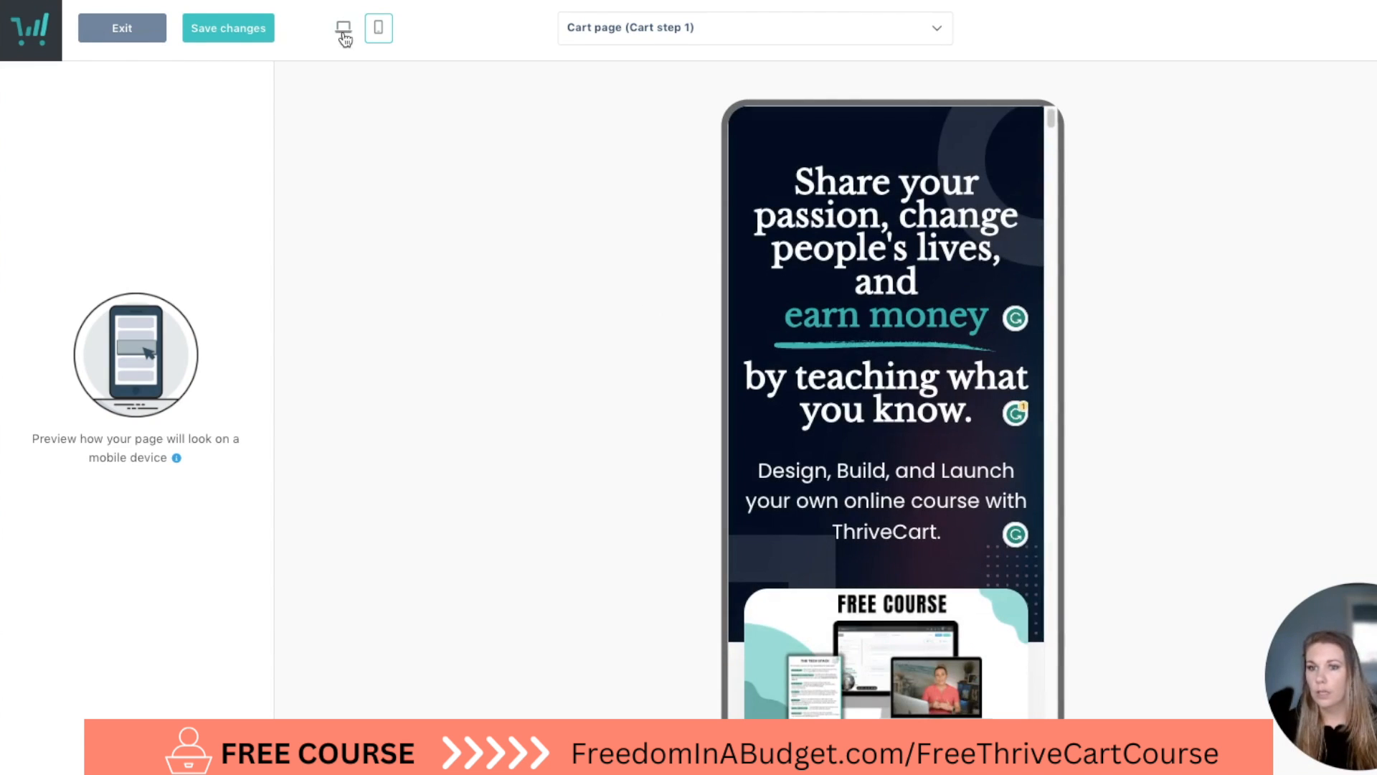
pyautogui.click(343, 31)
# Try the two-image layout on the "Minimal" book image and restore the single-image layout.
pyautogui.scroll(-10, 699, 380)
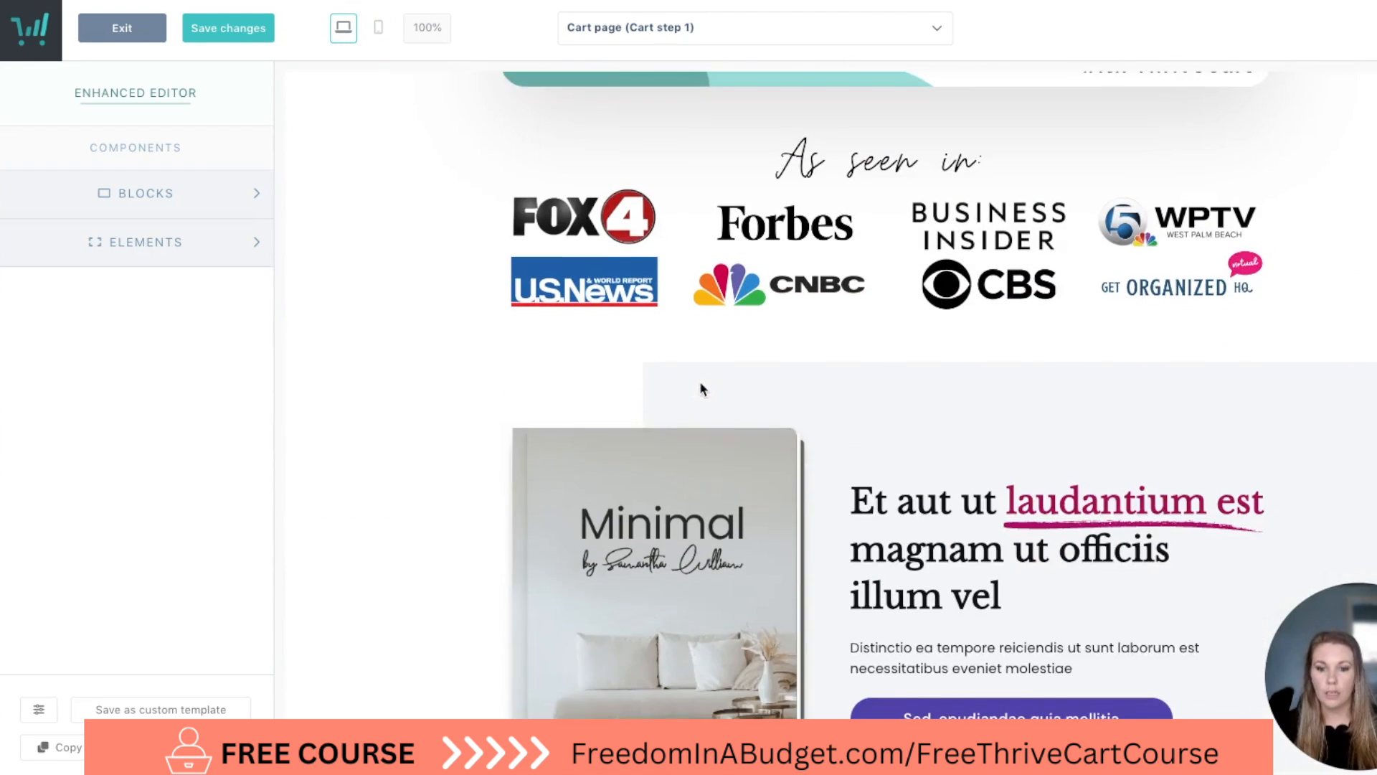
pyautogui.scroll(-5, 701, 385)
pyautogui.click(795, 436)
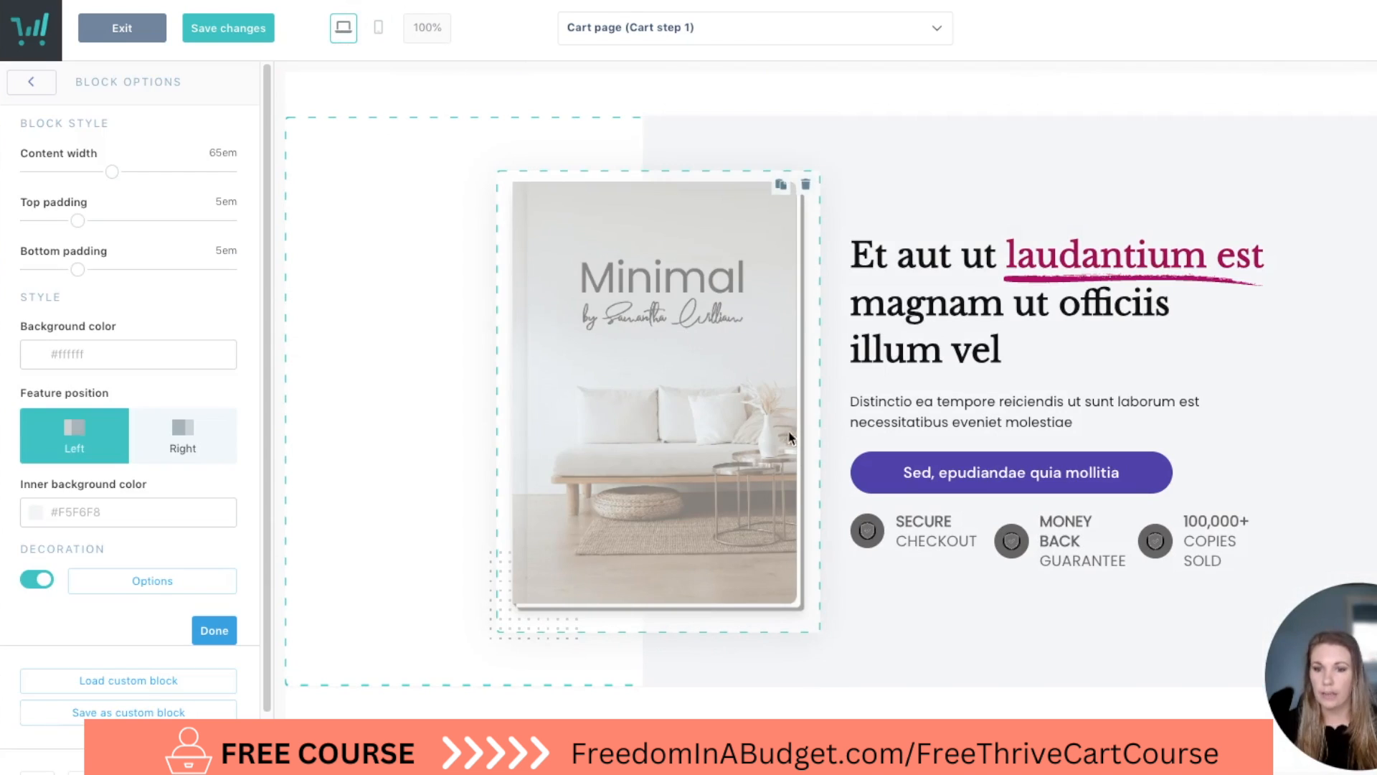
pyautogui.click(614, 393)
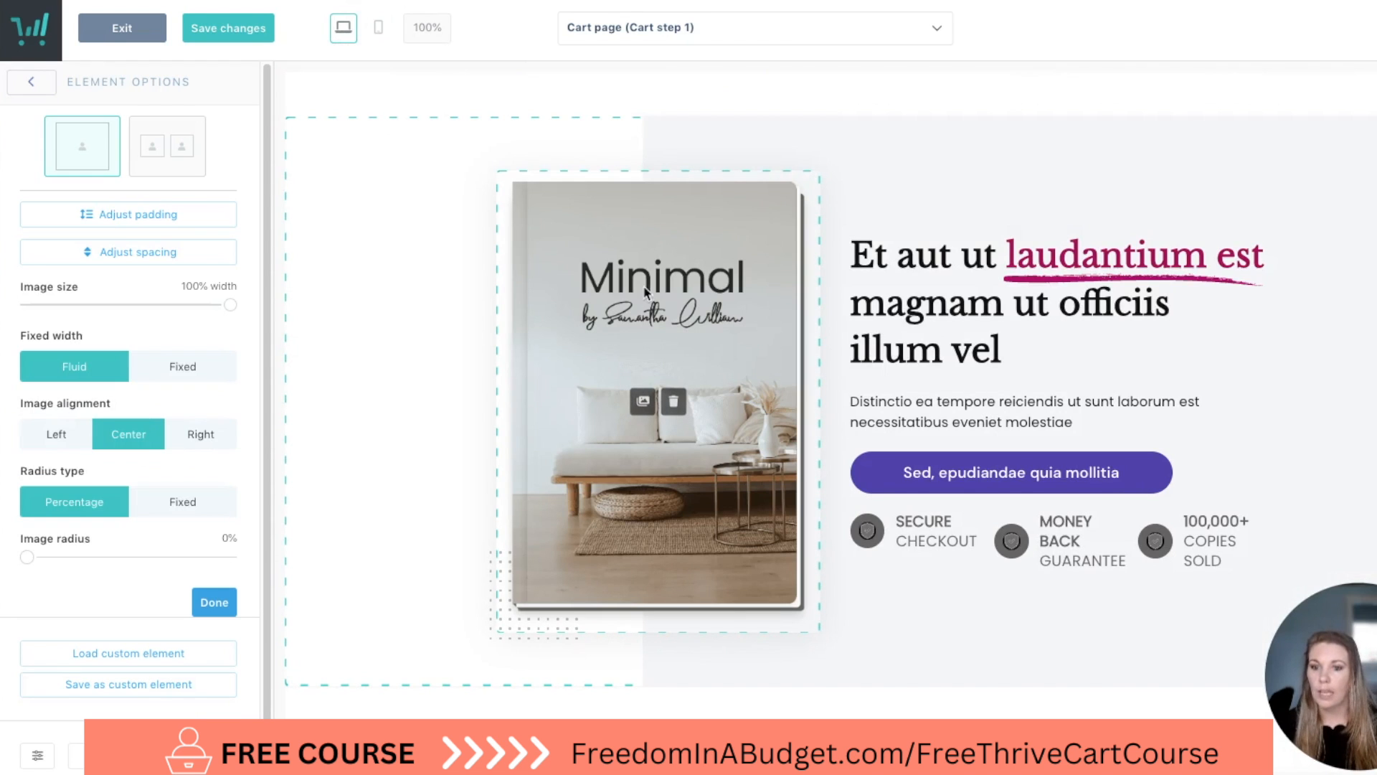
pyautogui.click(160, 153)
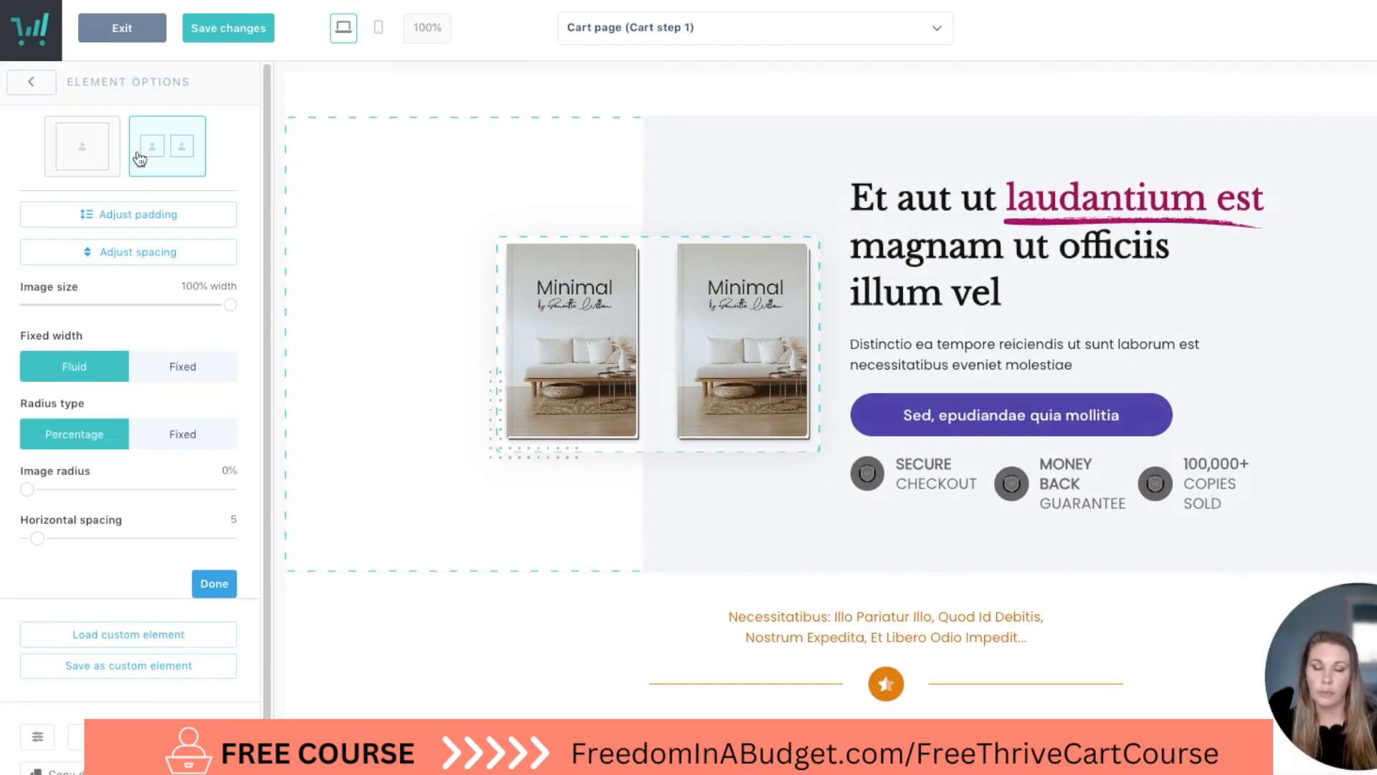
pyautogui.click(84, 157)
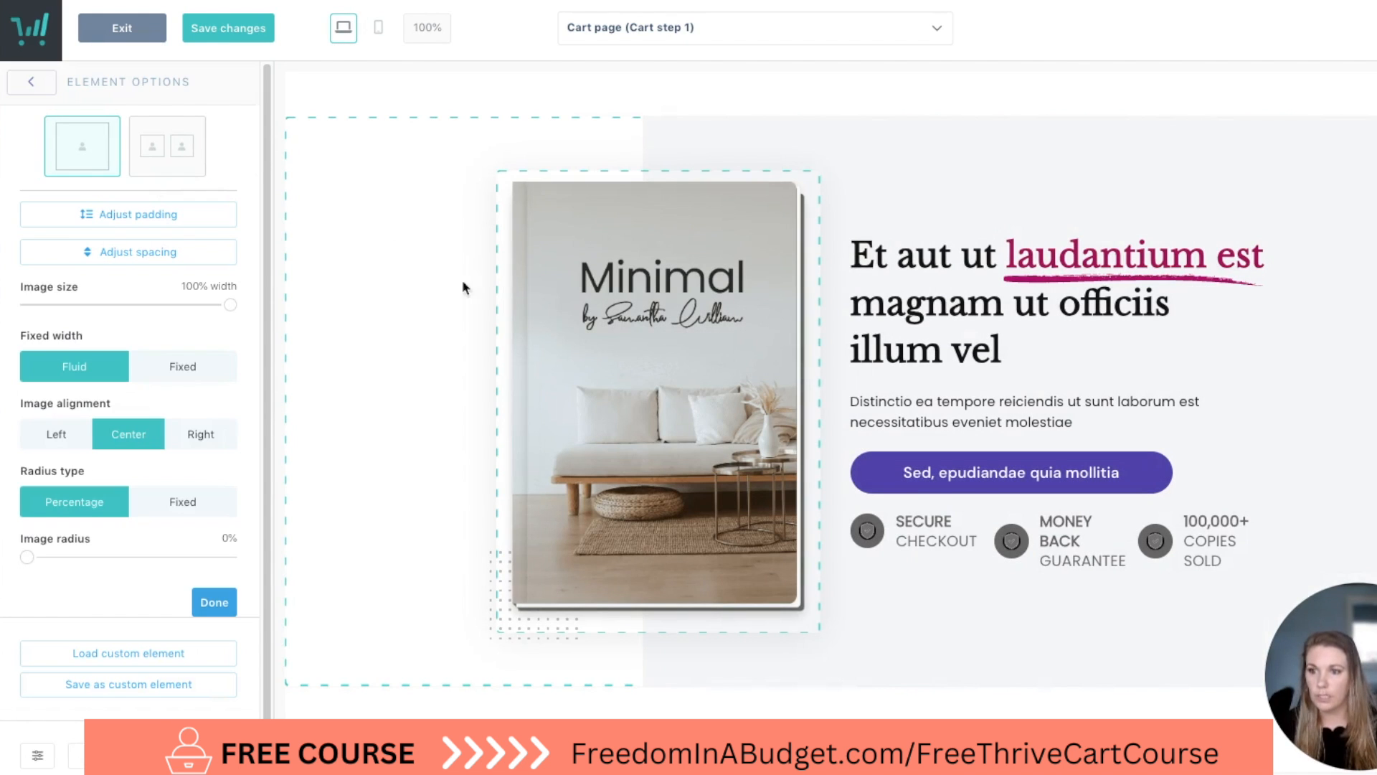
# Try right alignment on the "Minimal" book image and set its image alignment to left.
pyautogui.scroll(-1, 104, 344)
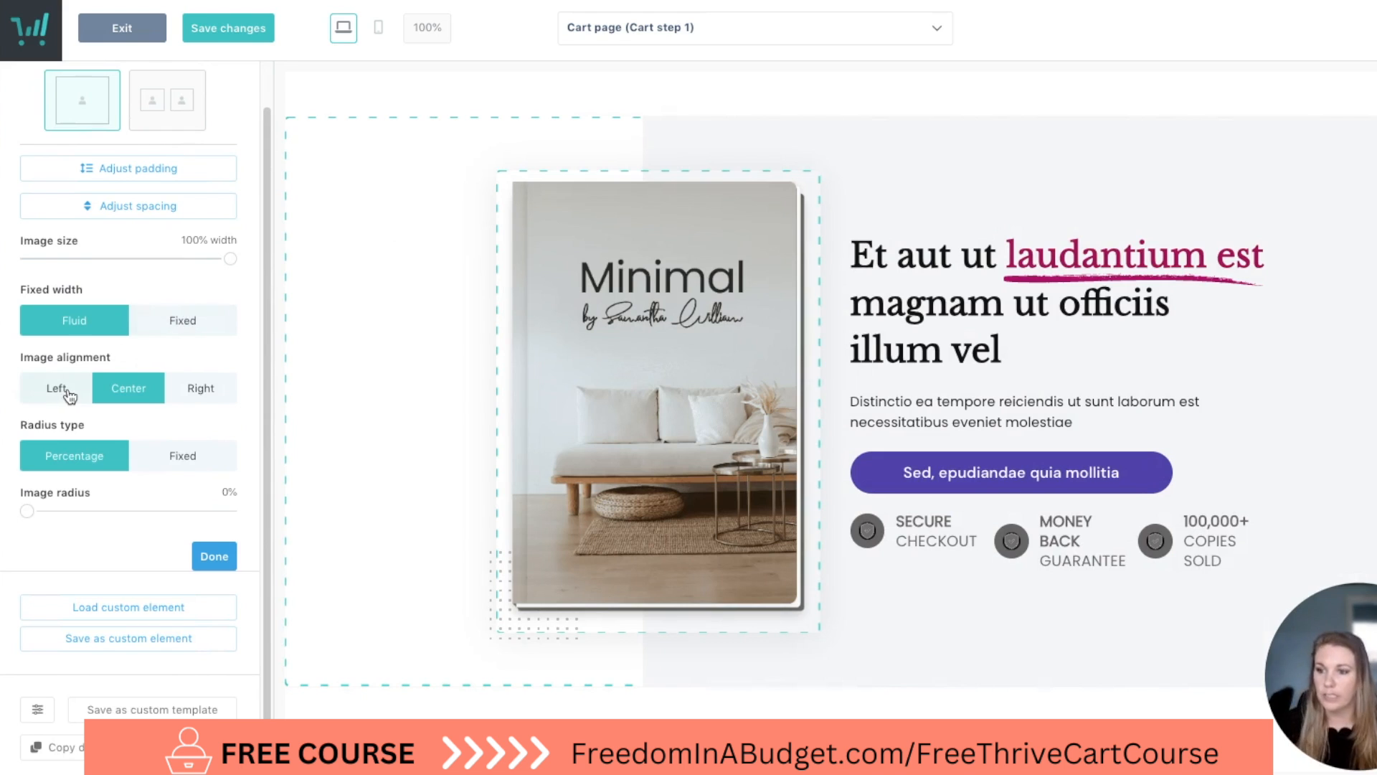
pyautogui.click(202, 399)
pyautogui.click(64, 390)
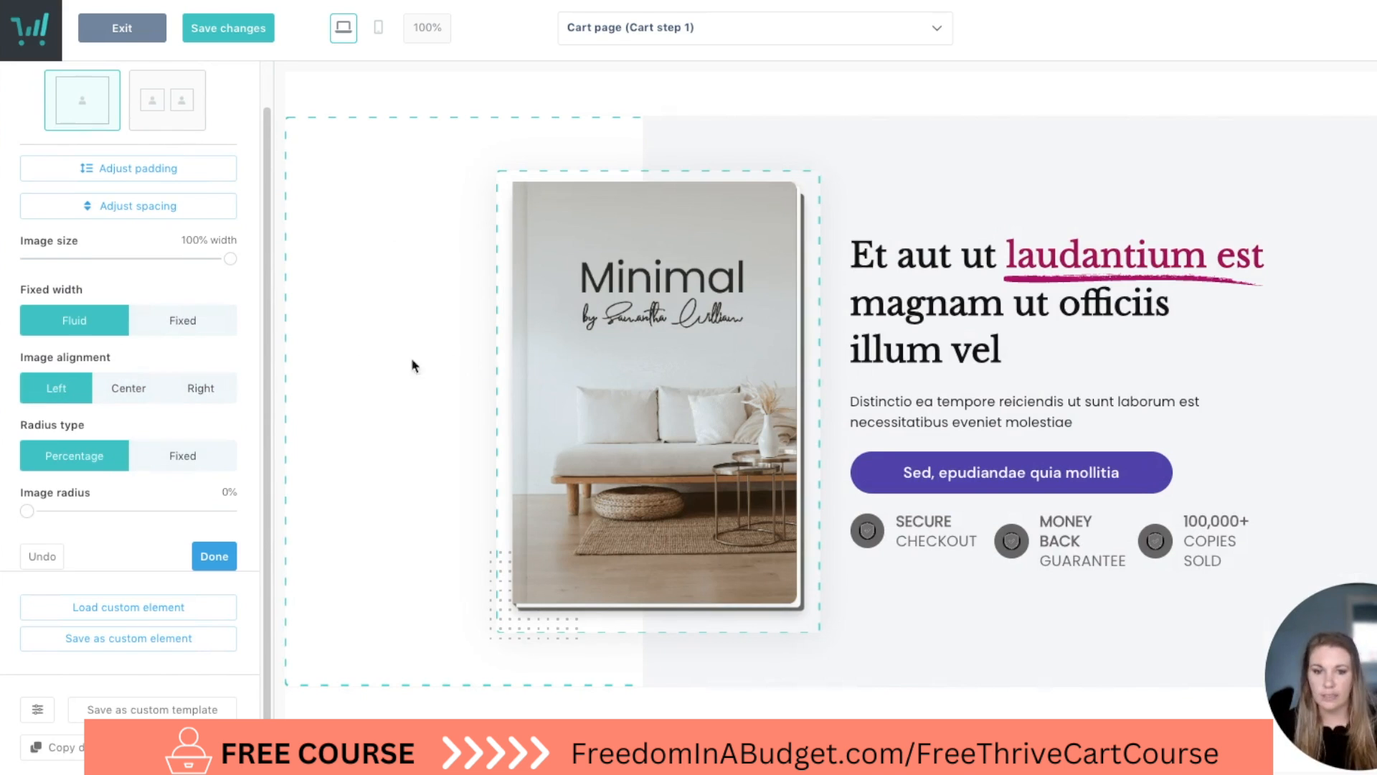
# Look through the editing options of the book block's purple button, heading and image.
pyautogui.click(1134, 462)
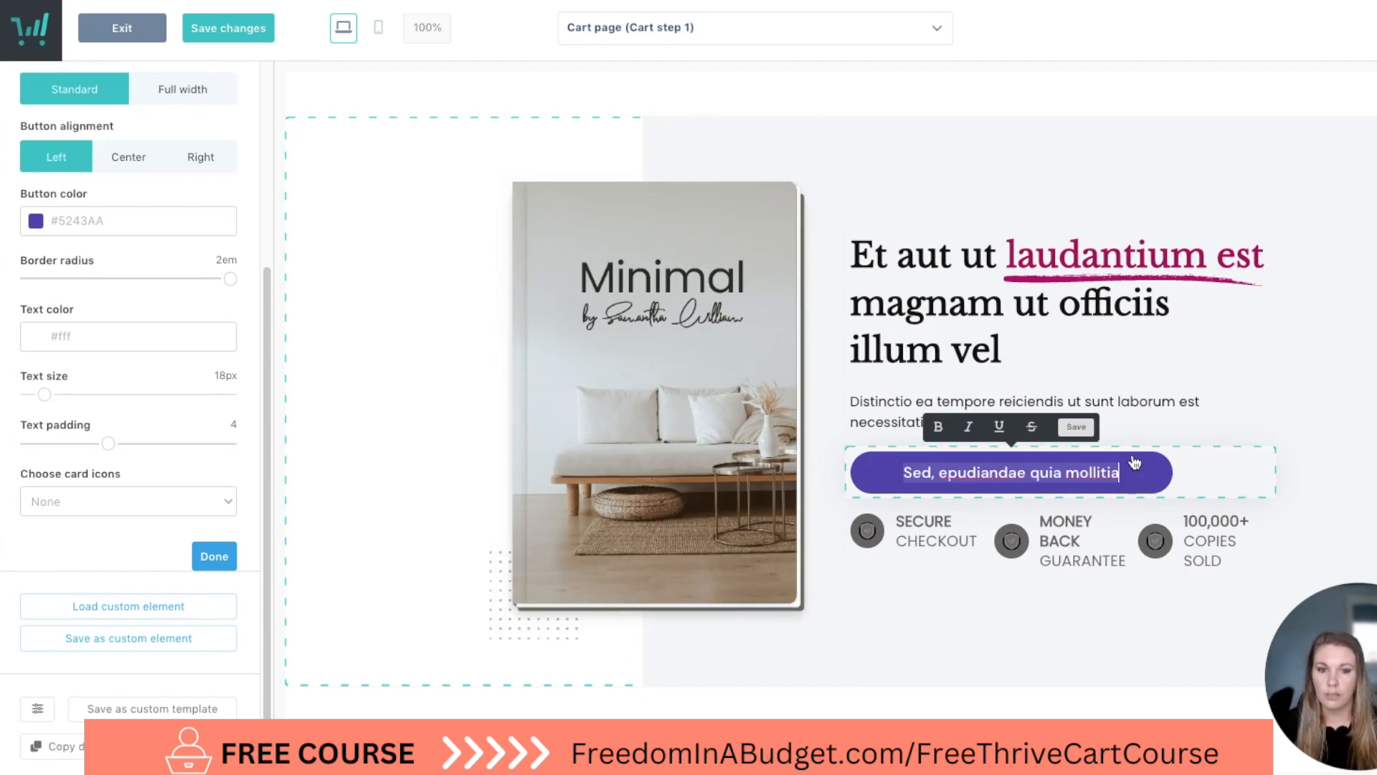
pyautogui.click(935, 302)
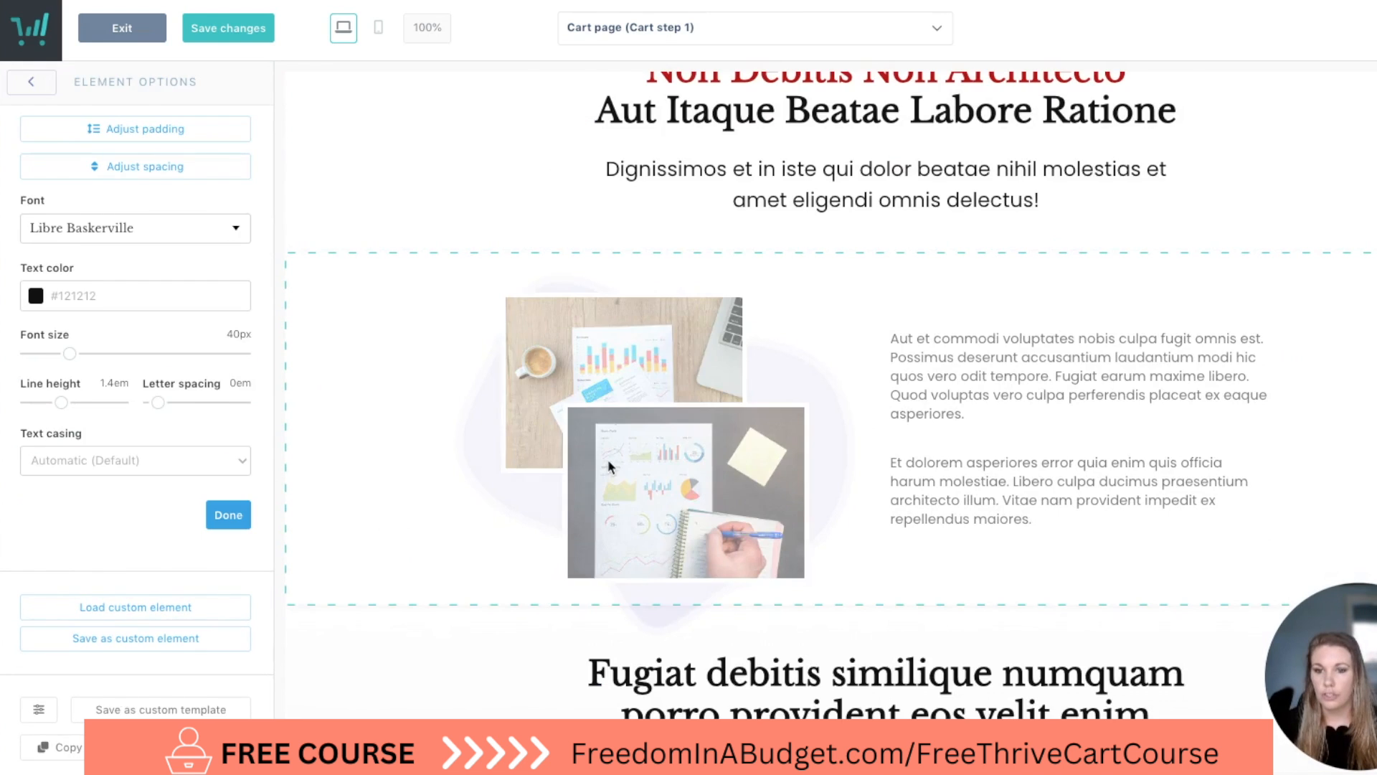
pyautogui.click(608, 460)
# Replace the upper desk photo in the overlapping pair with the "Dreamer to Profitable" image from the library.
pyautogui.click(572, 352)
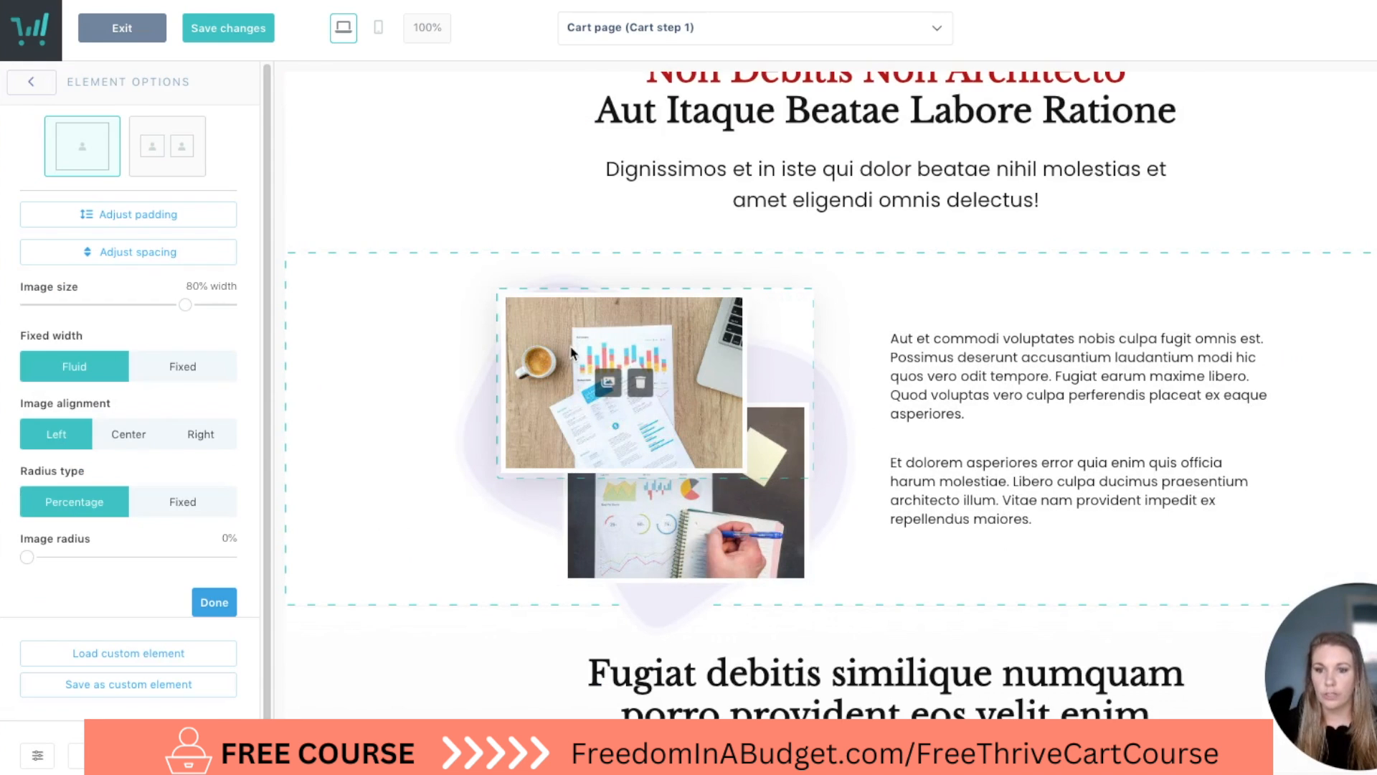
pyautogui.click(609, 388)
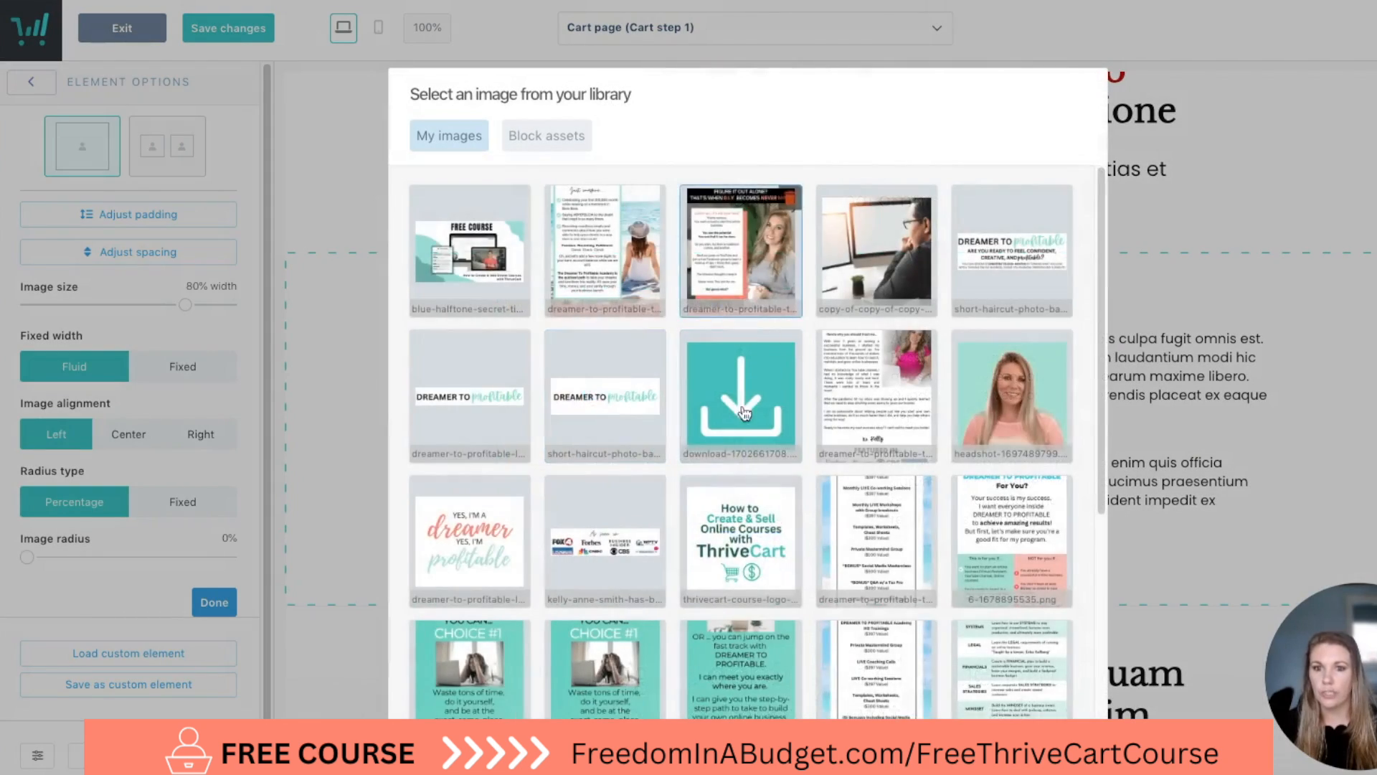
pyautogui.scroll(-1, 832, 305)
pyautogui.scroll(-6, 1005, 610)
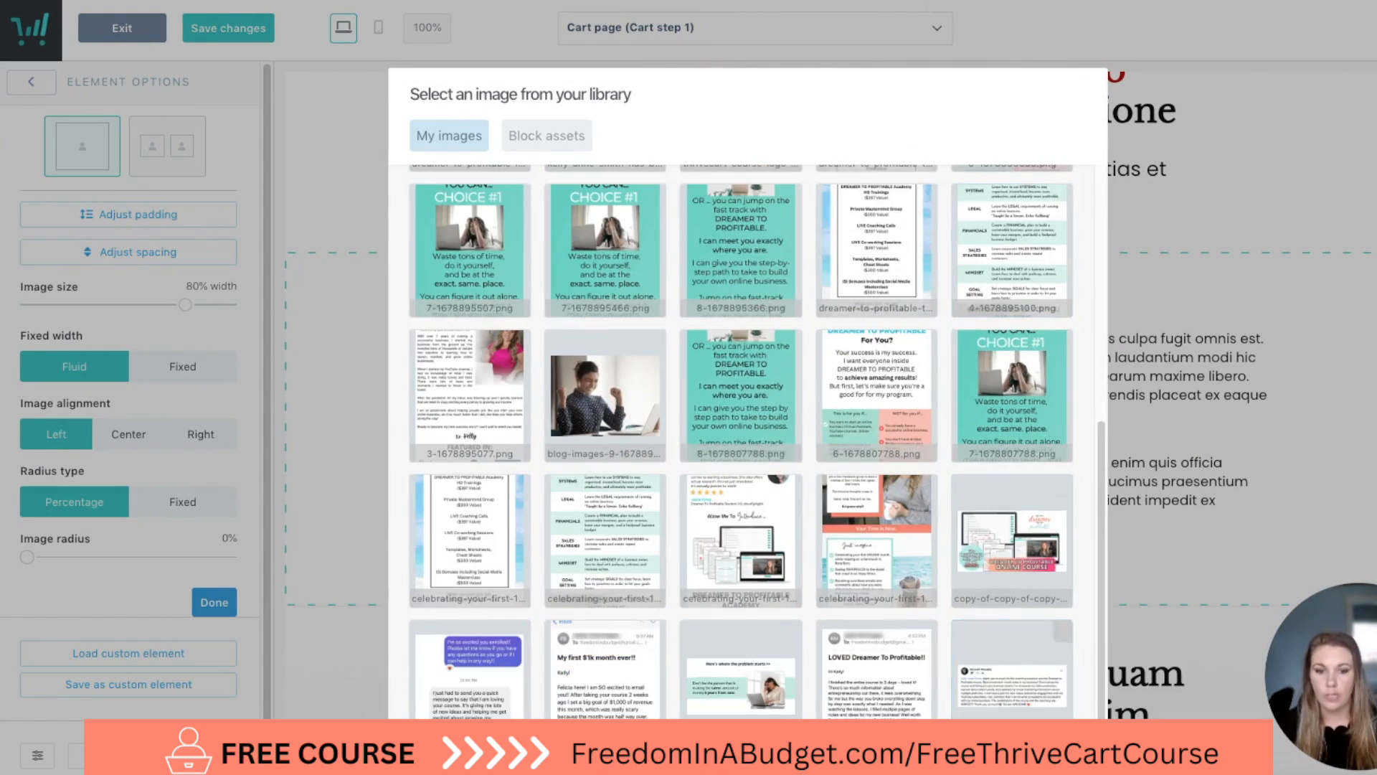
pyautogui.click(1051, 685)
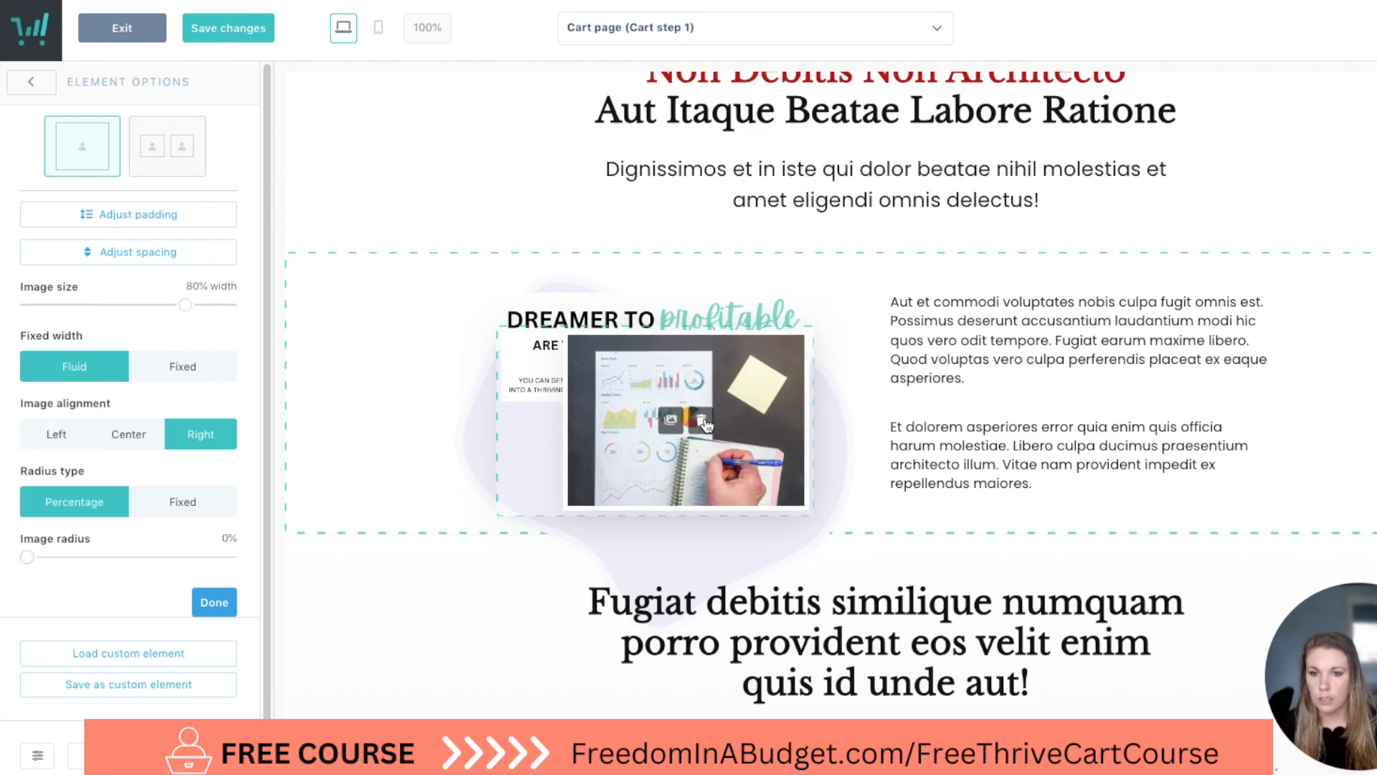
# Clear the picture from the lower overlapping image and delete the "Dreamer to Profitable" image element.
pyautogui.click(703, 422)
pyautogui.click(926, 188)
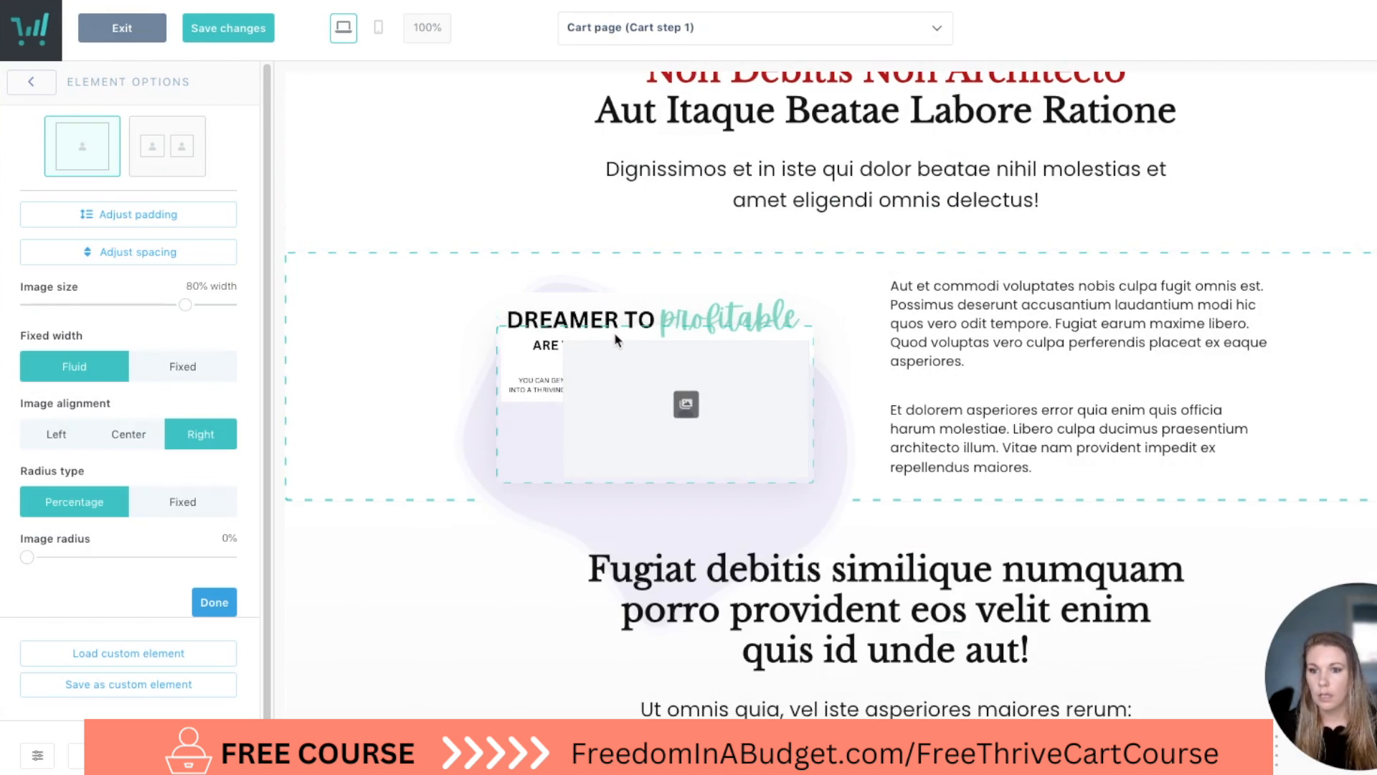
pyautogui.click(790, 308)
pyautogui.click(789, 324)
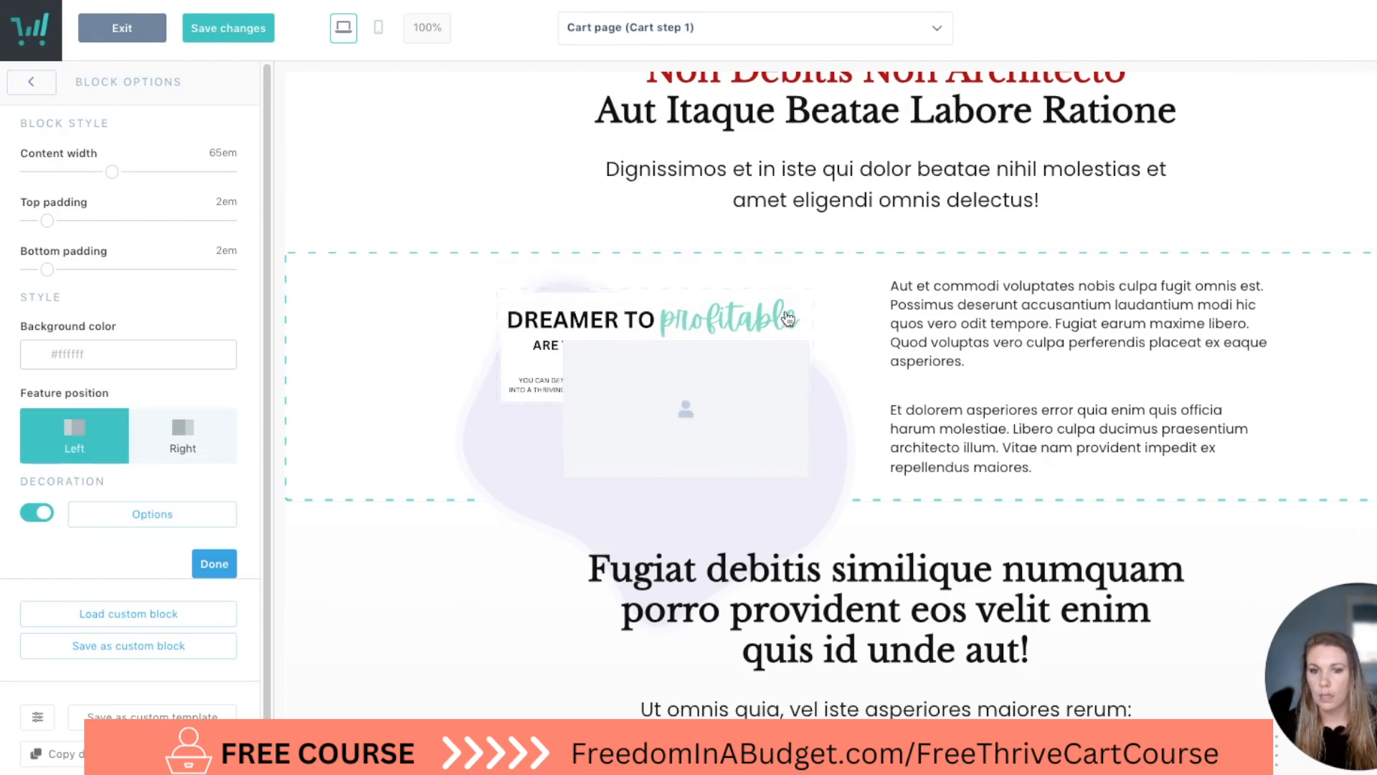
pyautogui.click(803, 306)
pyautogui.click(921, 184)
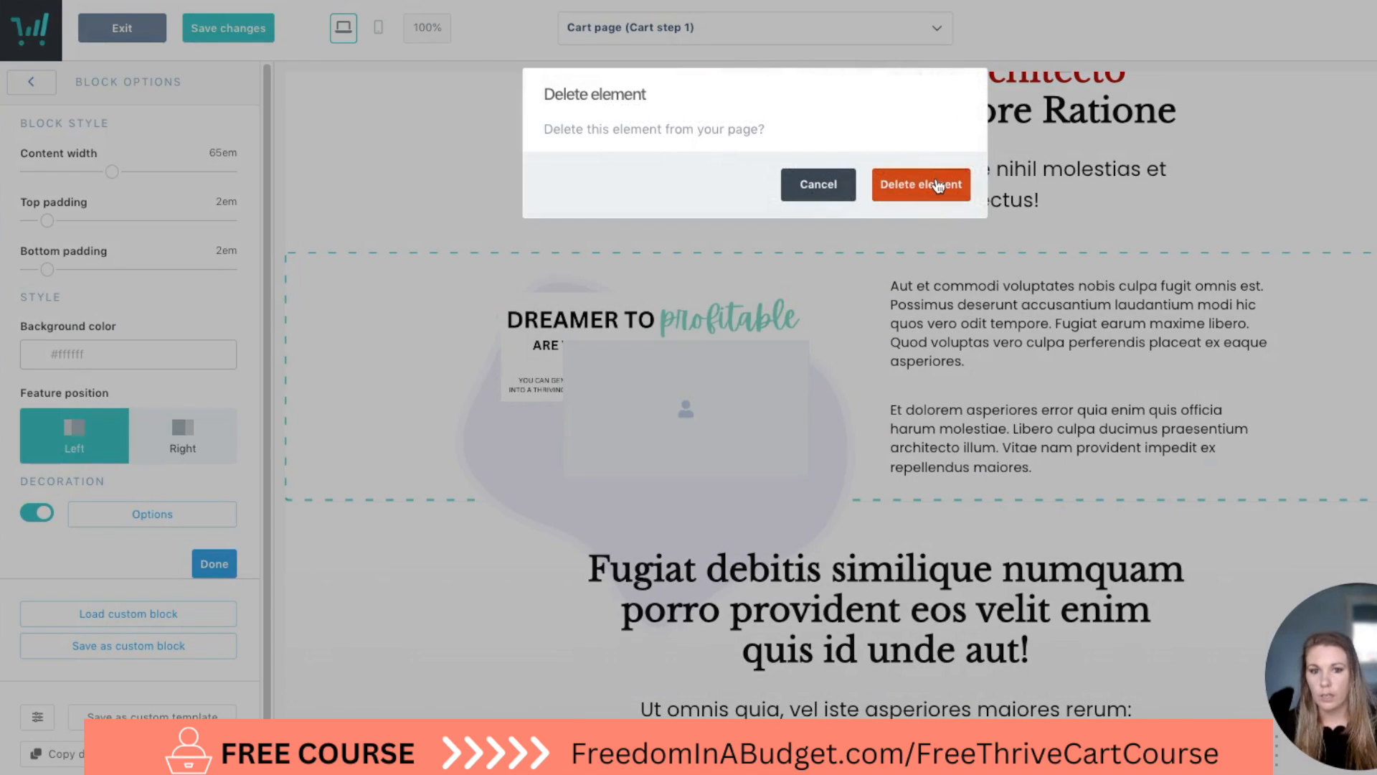
# Set the remaining image placeholder's size to 100% width and fill it with the photo of the man at a computer.
pyautogui.click(633, 376)
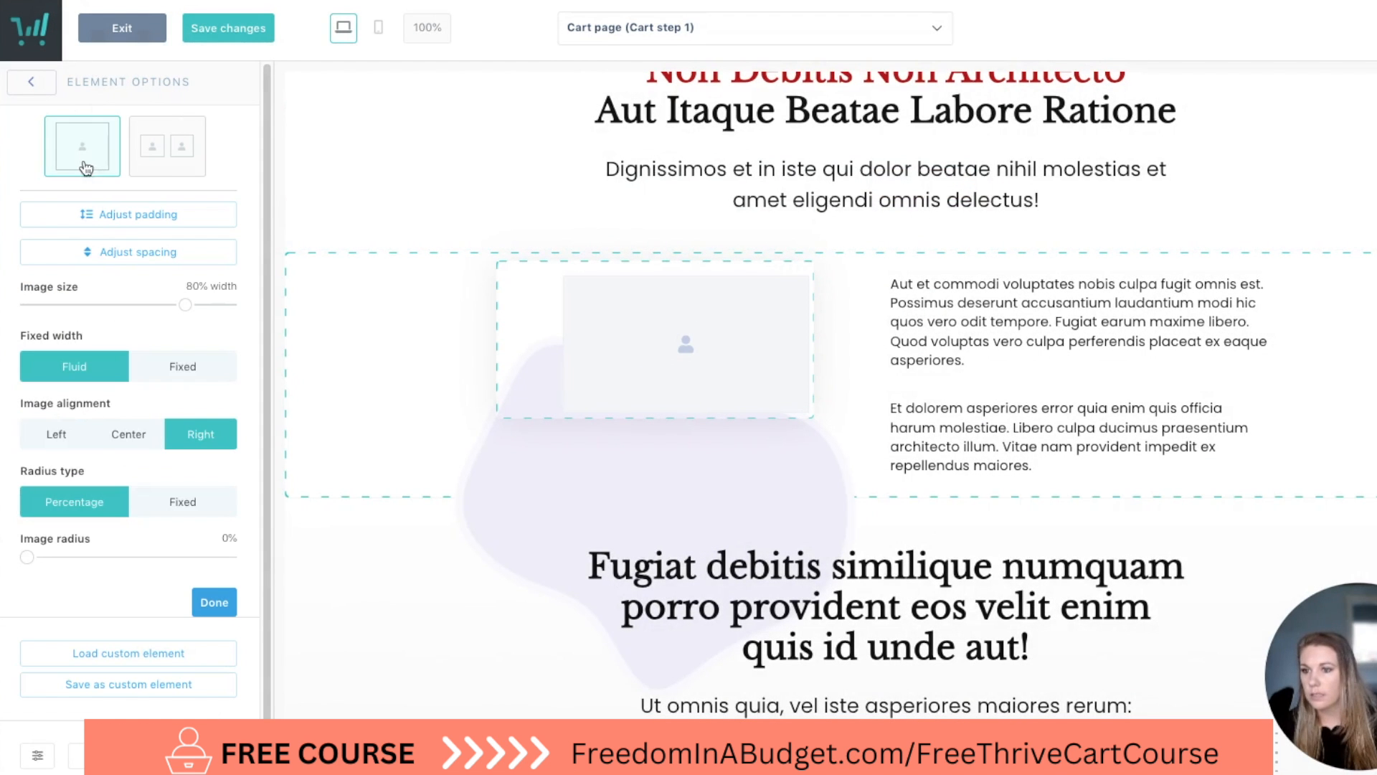
pyautogui.moveTo(183, 304); pyautogui.dragTo(228, 305)
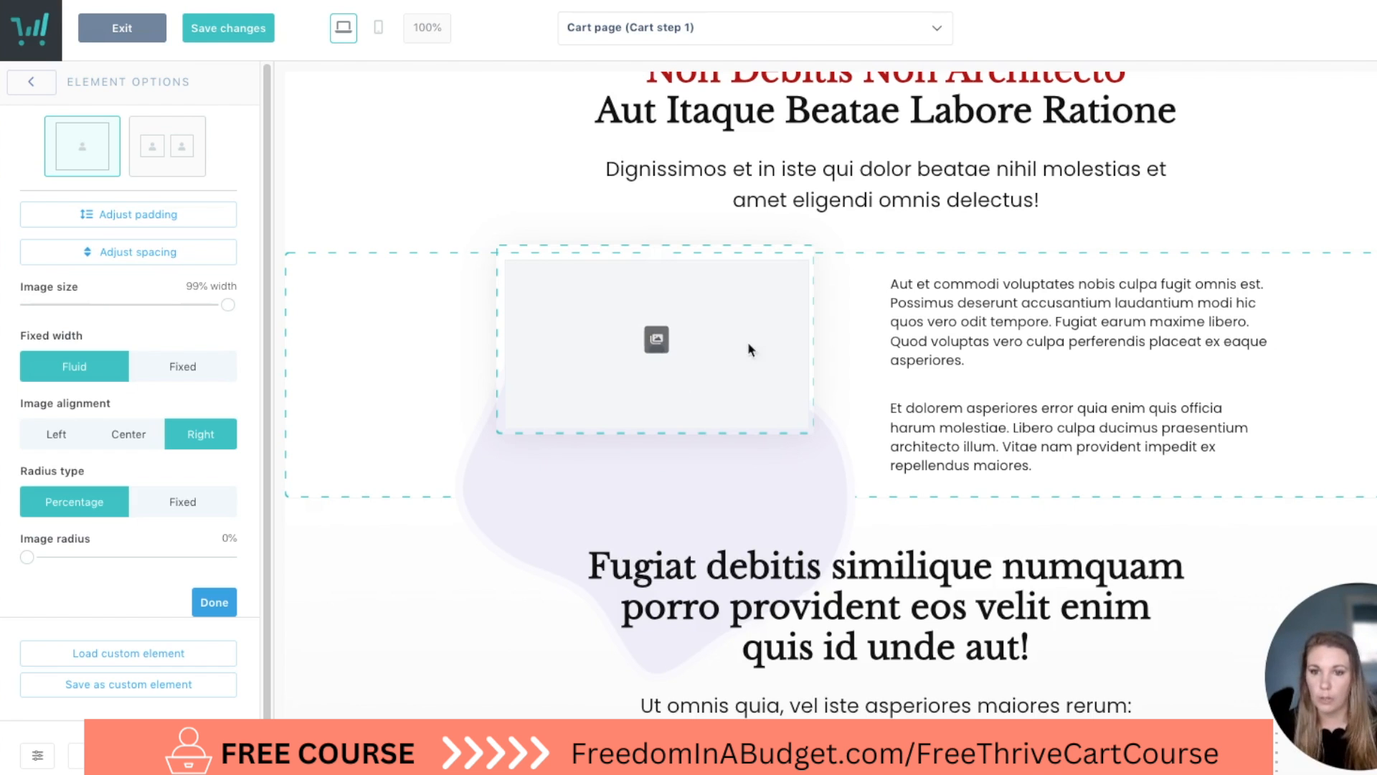
pyautogui.click(656, 342)
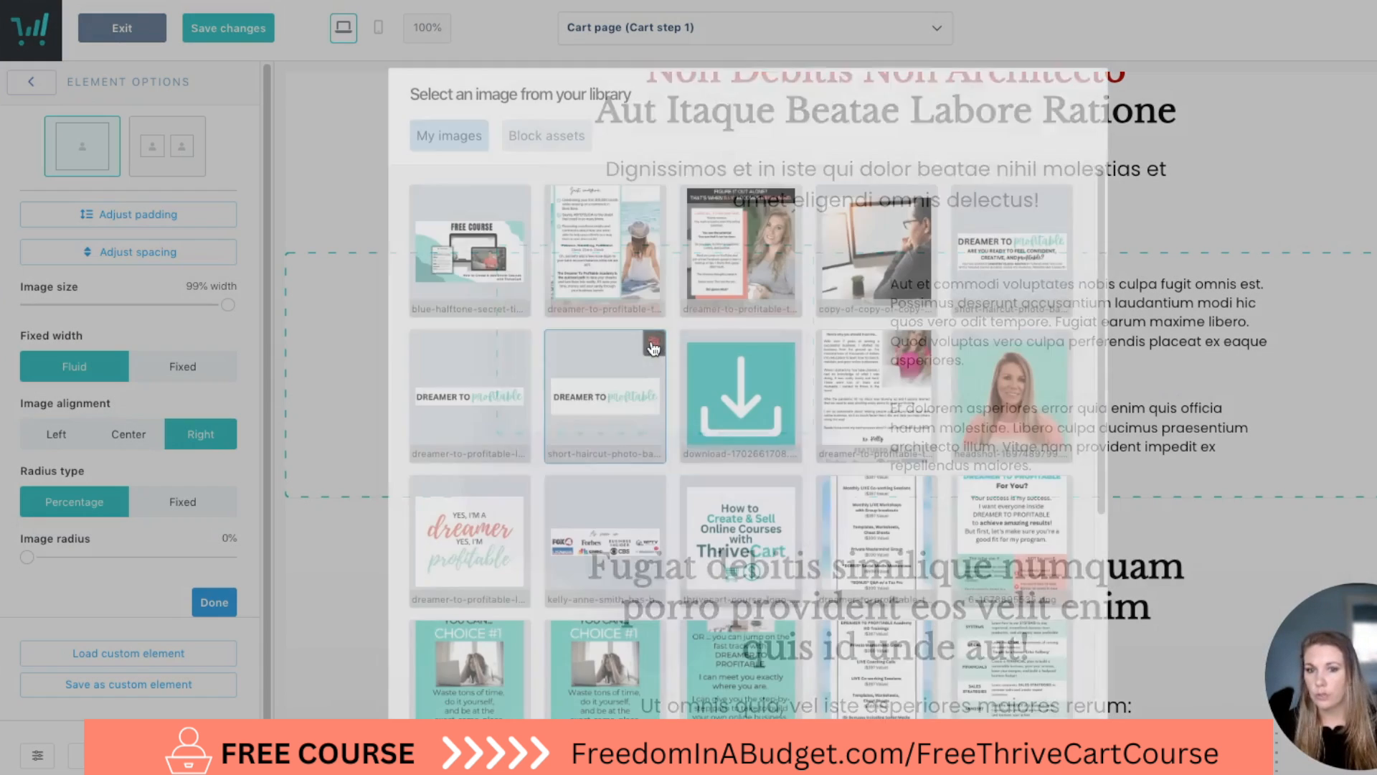
pyautogui.click(899, 248)
pyautogui.scroll(-10, 875, 359)
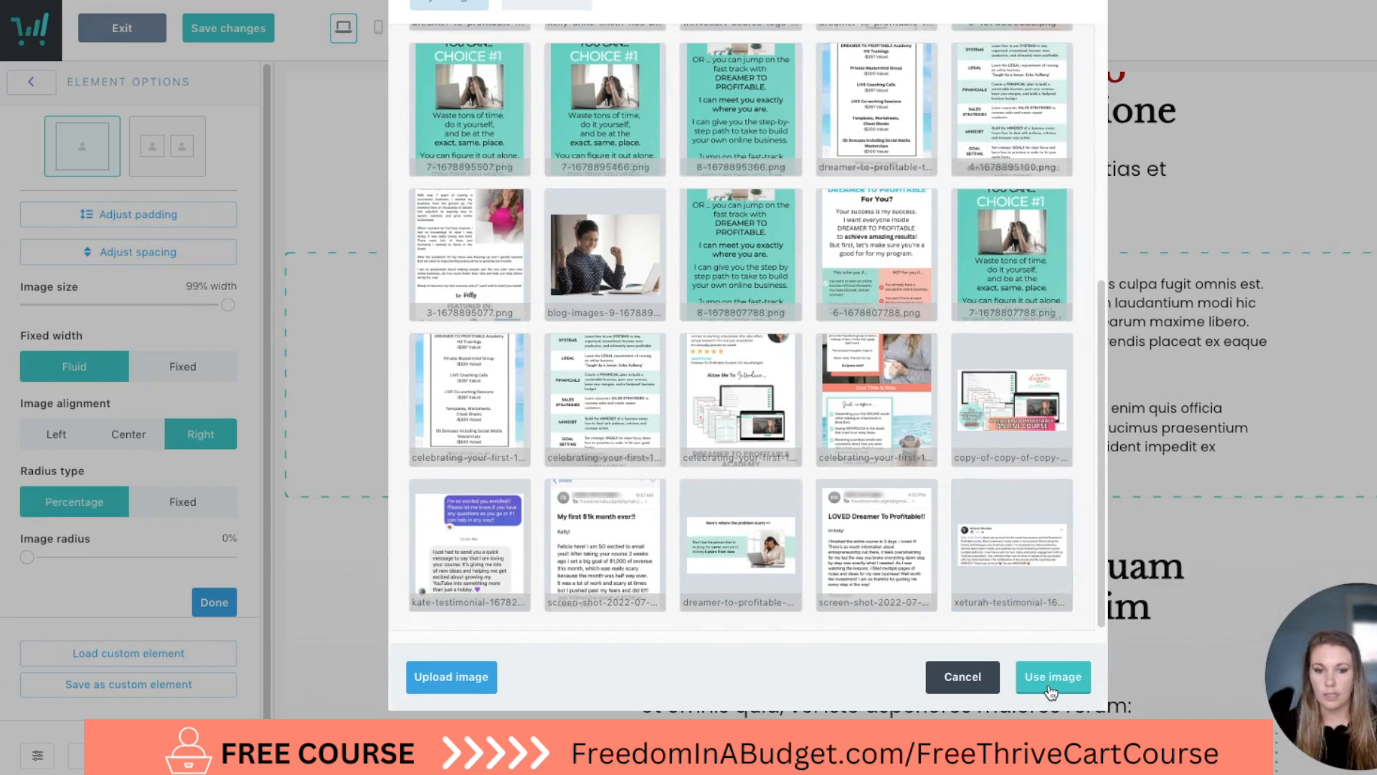
pyautogui.click(1052, 688)
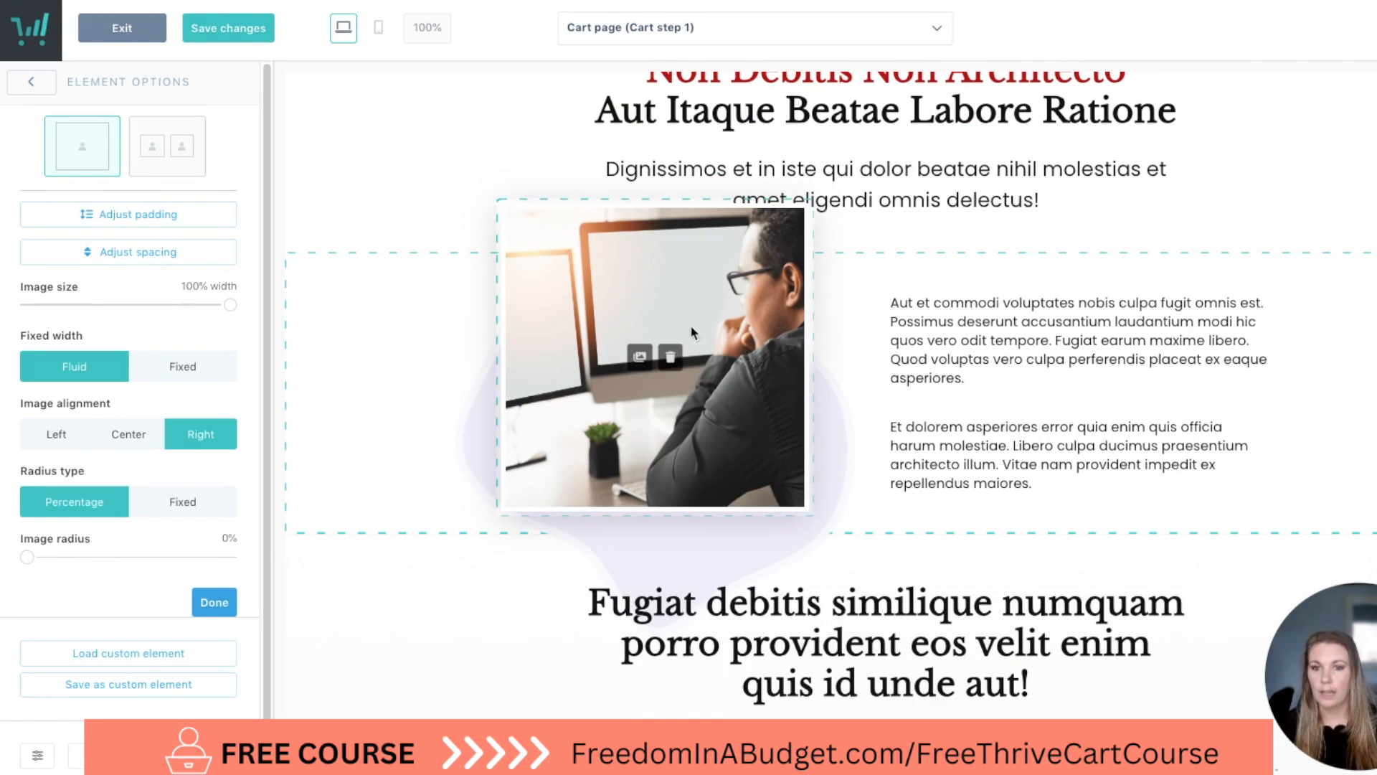
# Delete the "Aut et commodi voluptates" paragraph beside the photo of the man at a computer.
pyautogui.click(1120, 376)
pyautogui.click(1244, 269)
pyautogui.click(1261, 304)
pyautogui.click(946, 188)
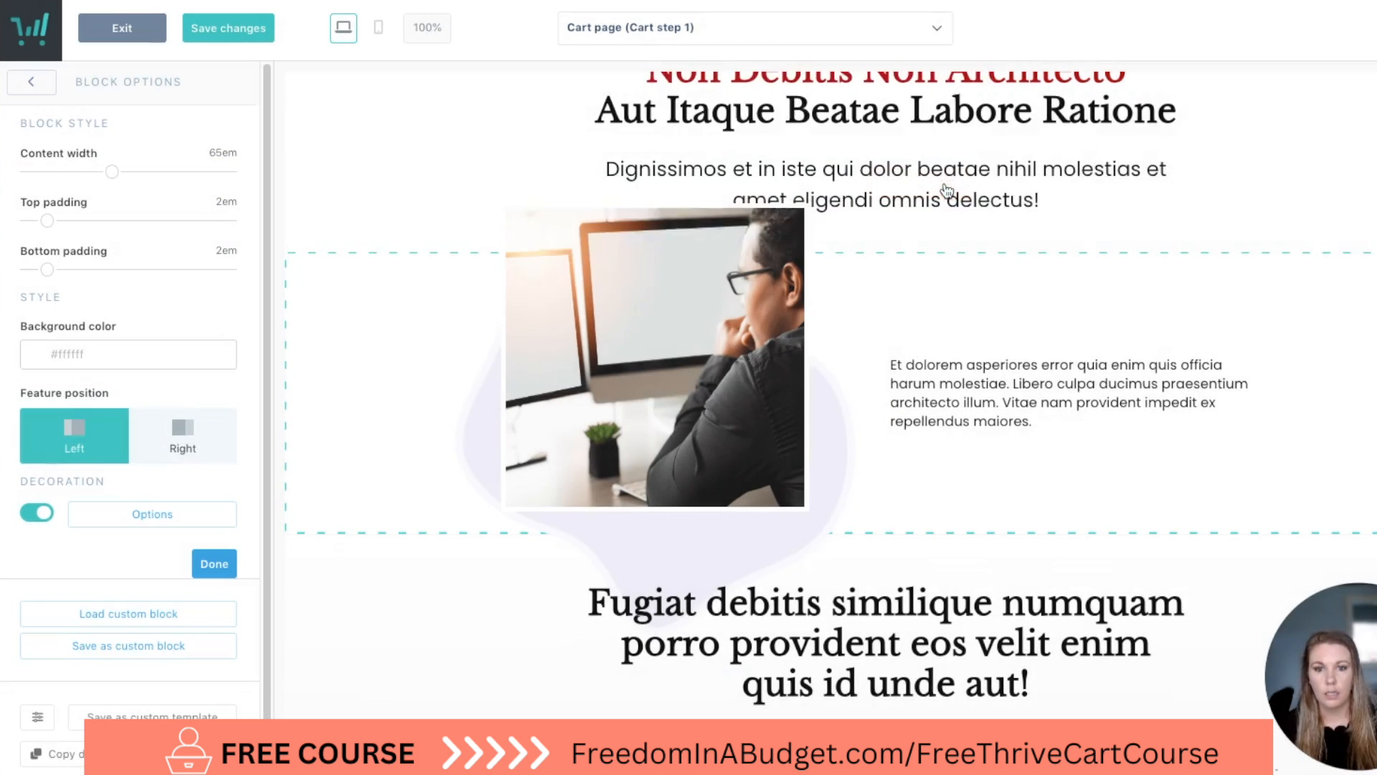
# Add a headline element above the "Et dolorem asperiores" paragraph and clear its text for editing.
pyautogui.click(1105, 407)
pyautogui.click(314, 525)
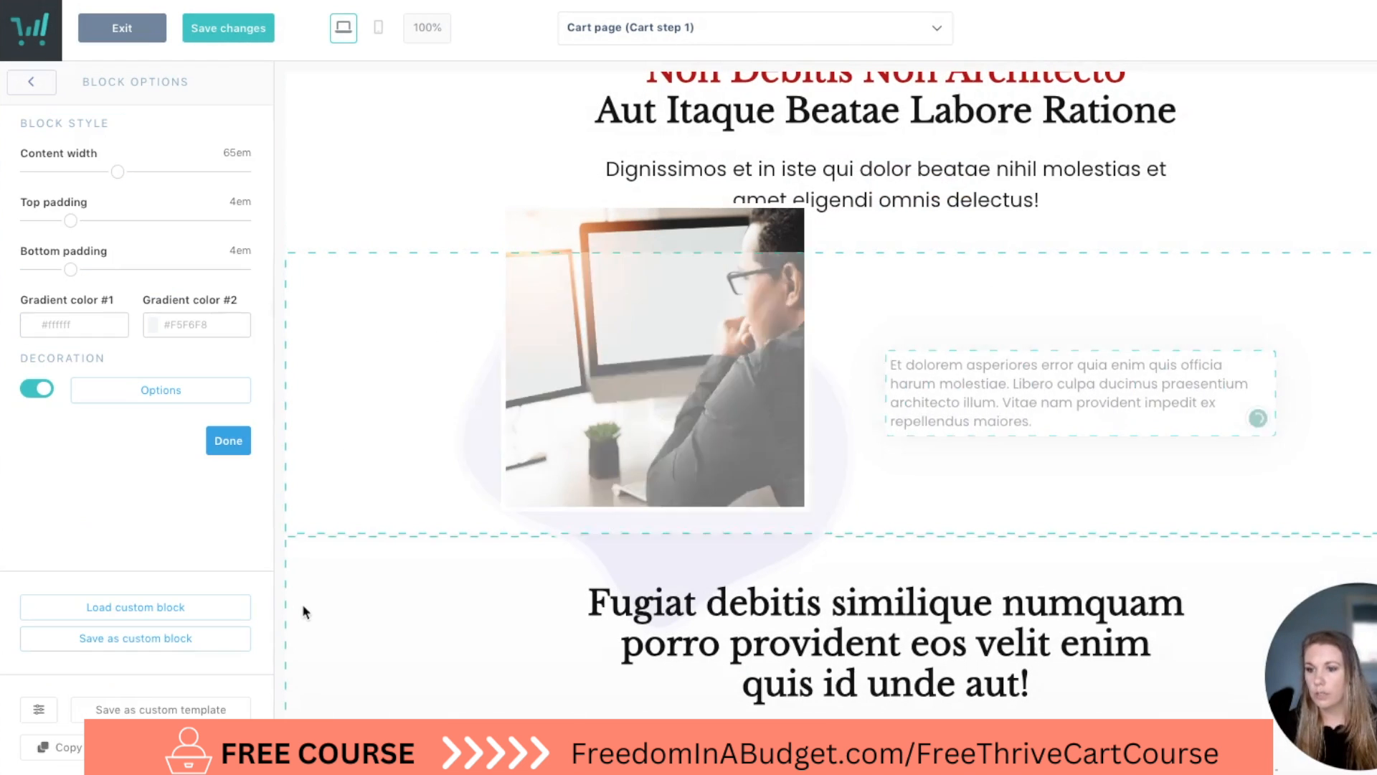
pyautogui.click(40, 83)
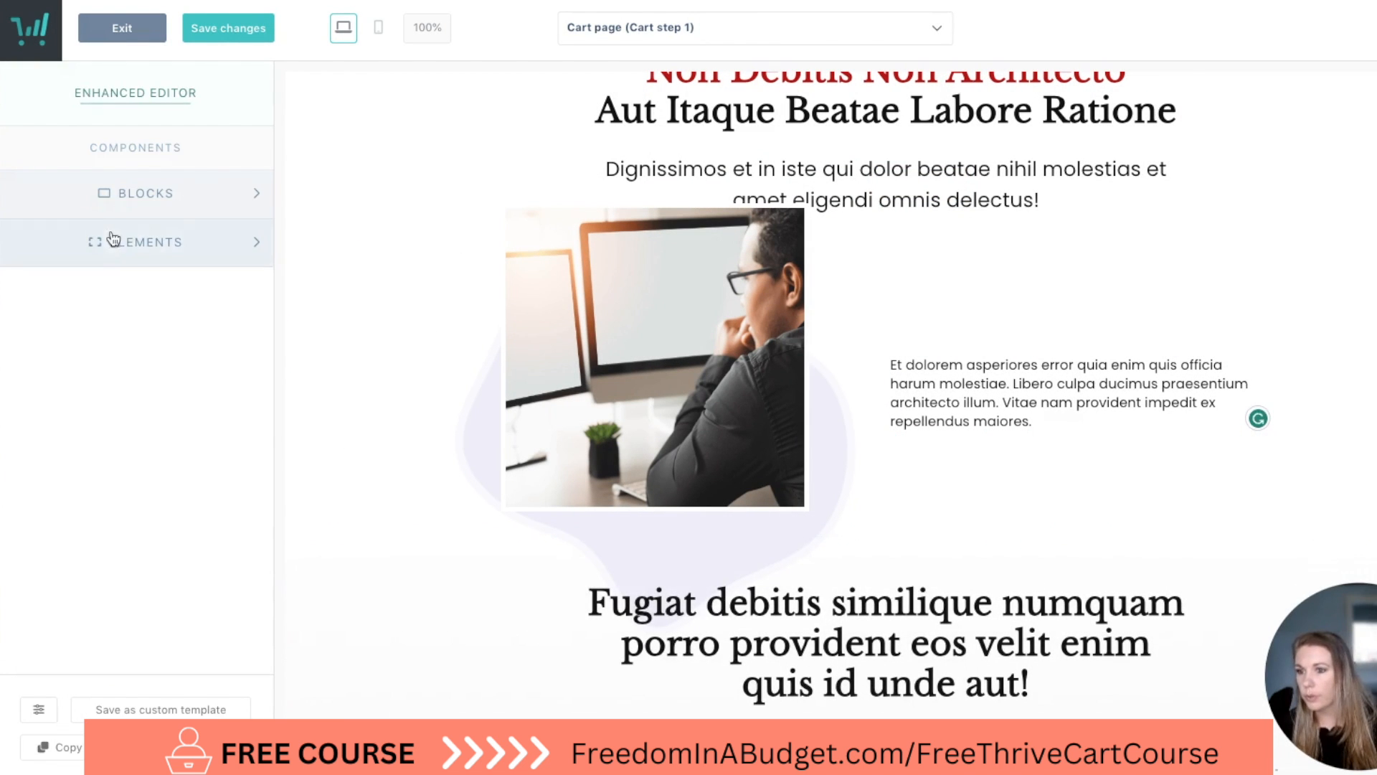
pyautogui.click(114, 238)
pyautogui.moveTo(178, 215); pyautogui.dragTo(1061, 399)
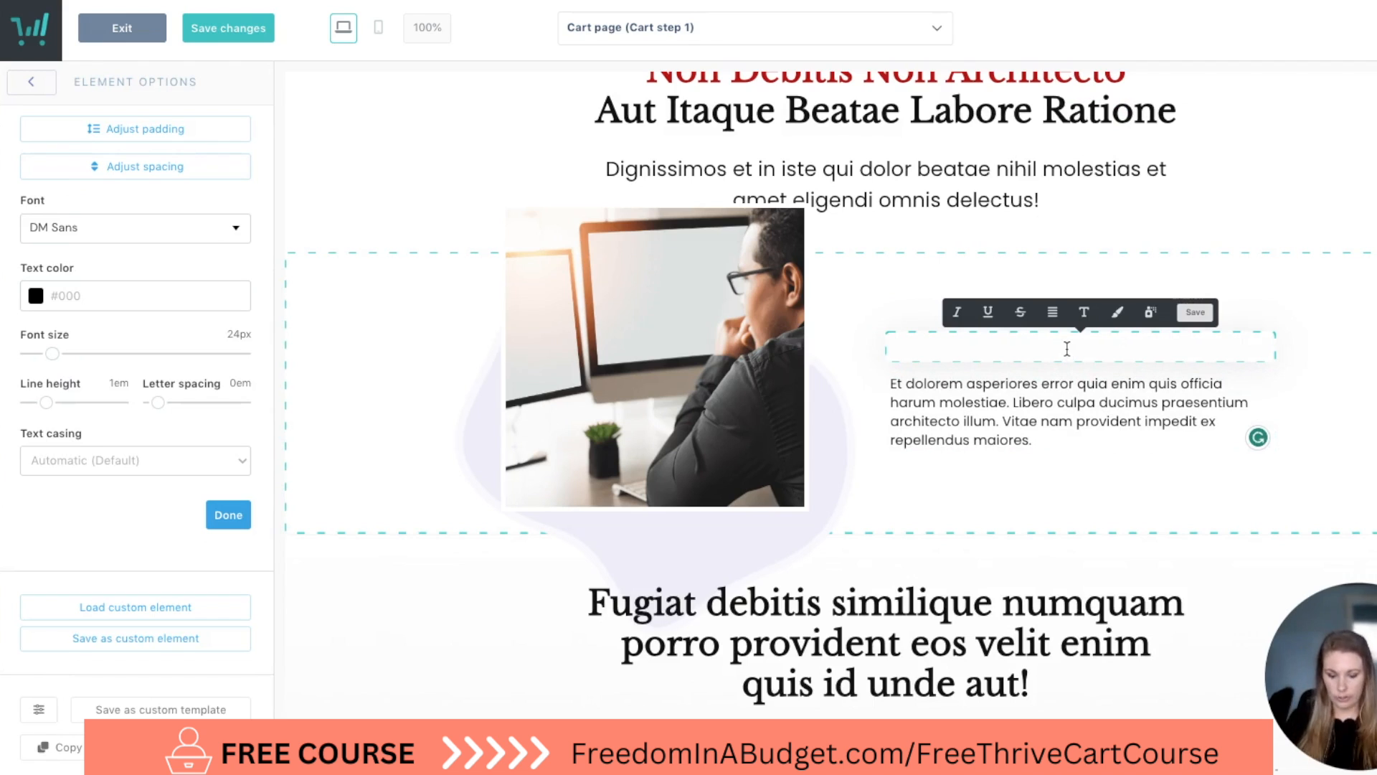
# Enter "Over the shoulder tutorials" as the headline beside the photo of the man at a computer.
pyautogui.write('Over the ')
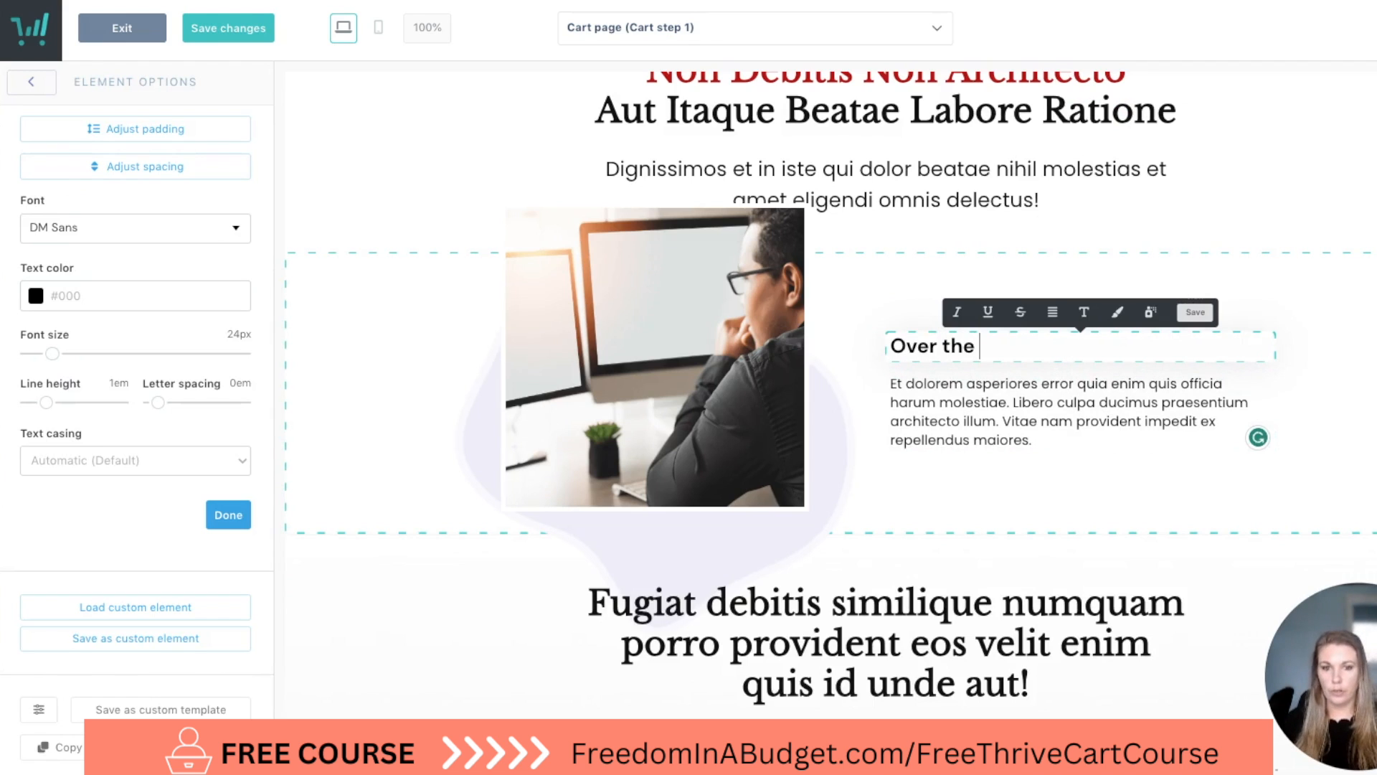
pyautogui.write('should')
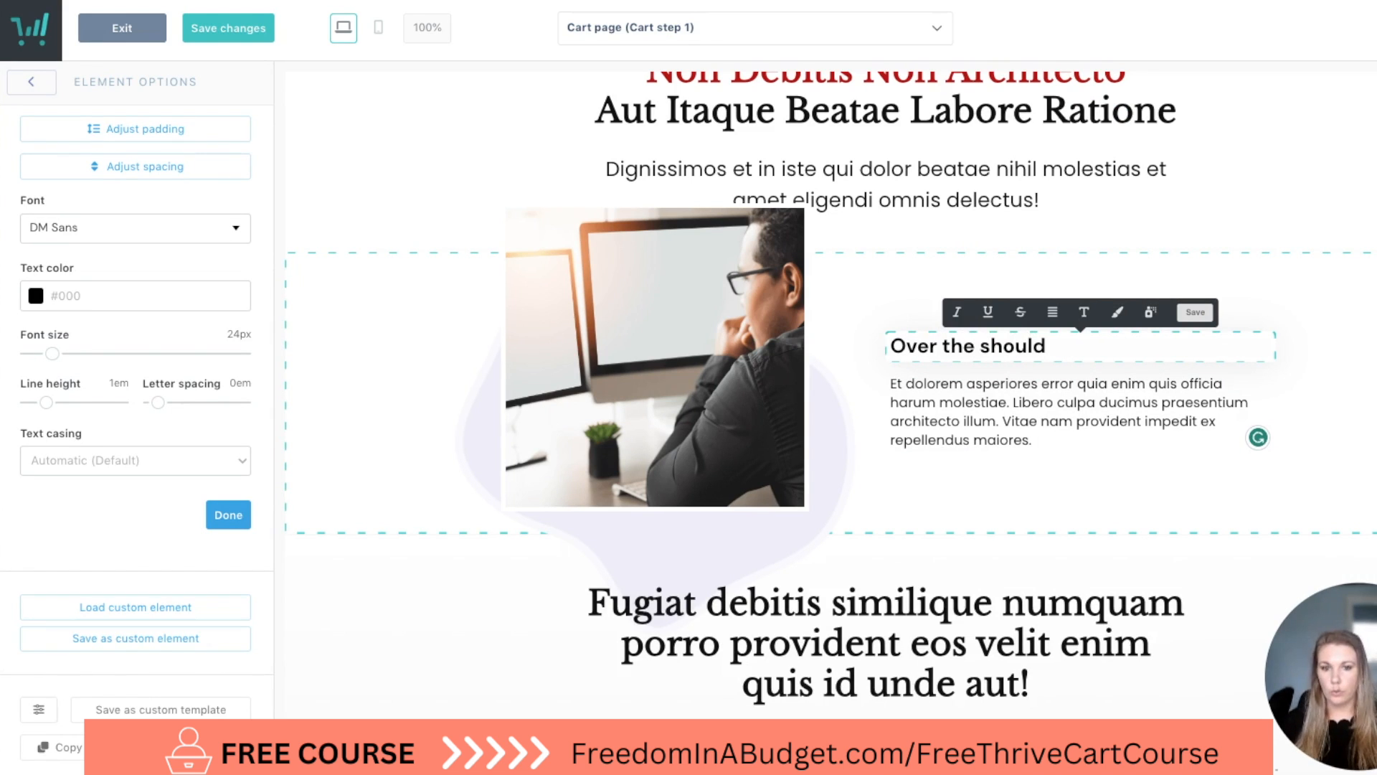
pyautogui.write('er tutorials')
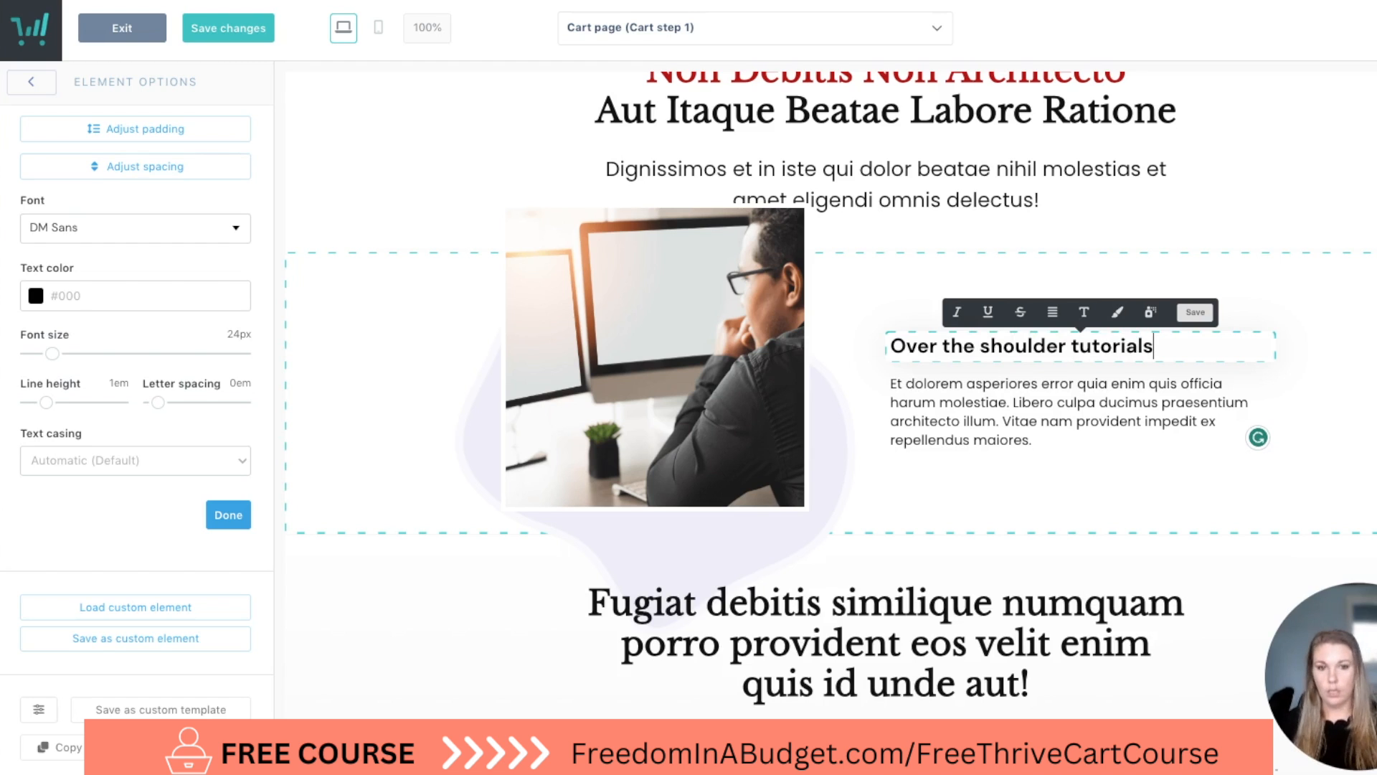
pyautogui.click(1090, 427)
pyautogui.moveTo(1050, 439); pyautogui.dragTo(858, 390)
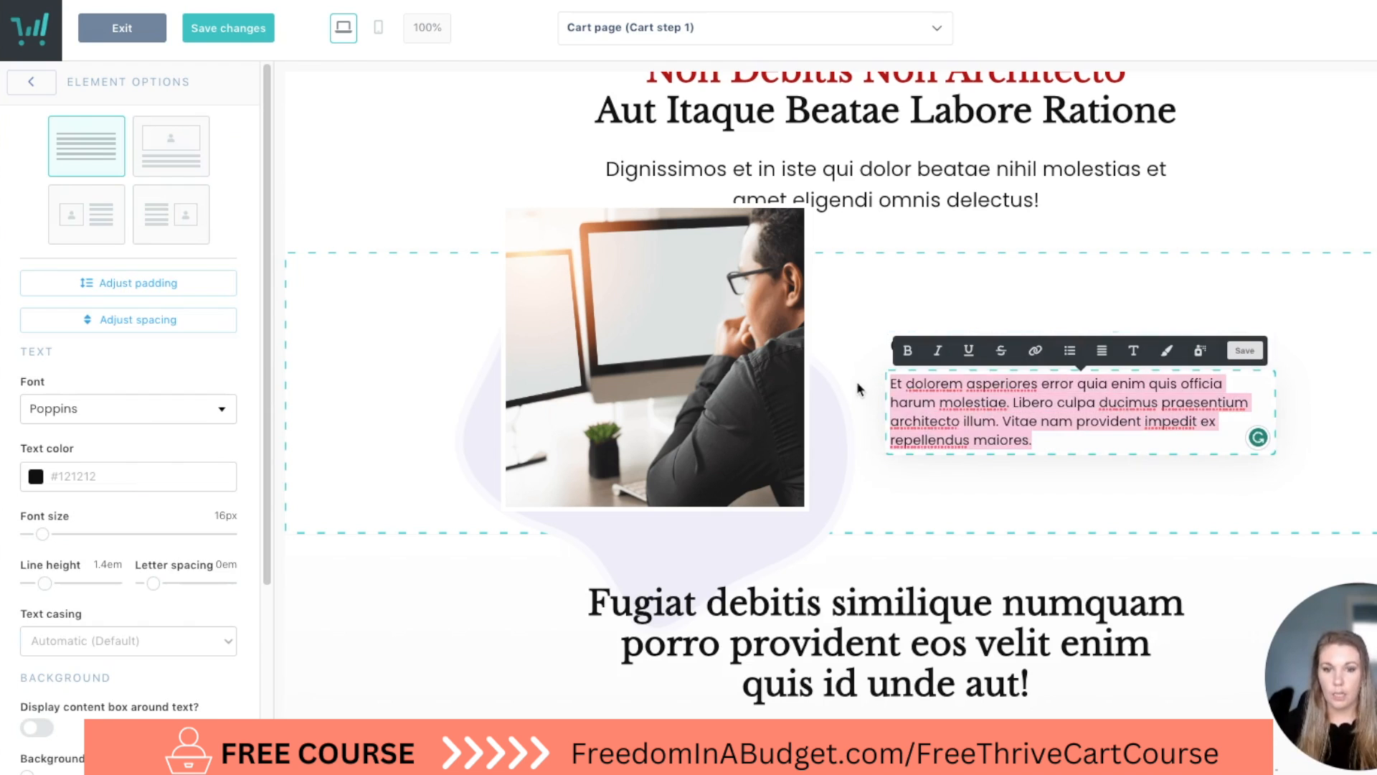
pyautogui.click(861, 369)
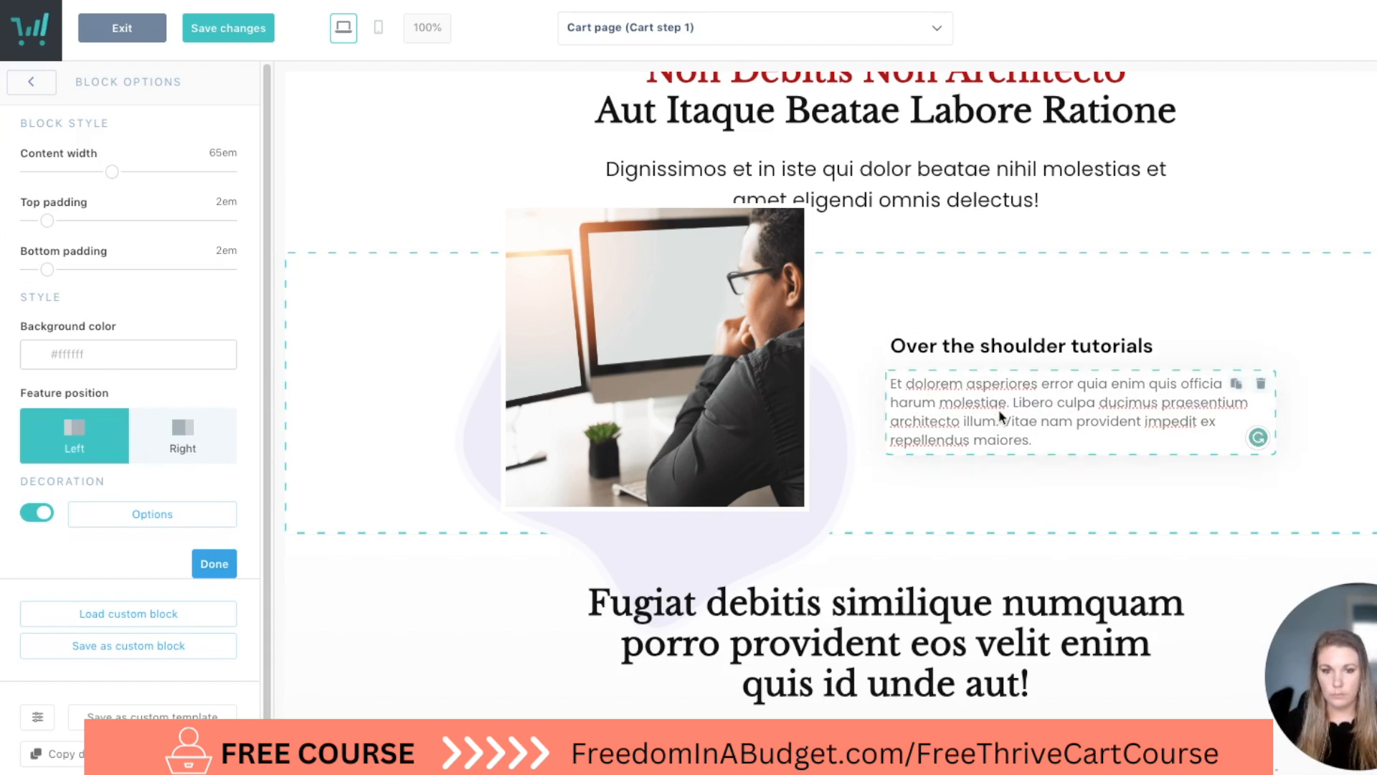
pyautogui.click(1050, 439)
pyautogui.moveTo(1050, 439); pyautogui.dragTo(881, 397)
pyautogui.click(876, 377)
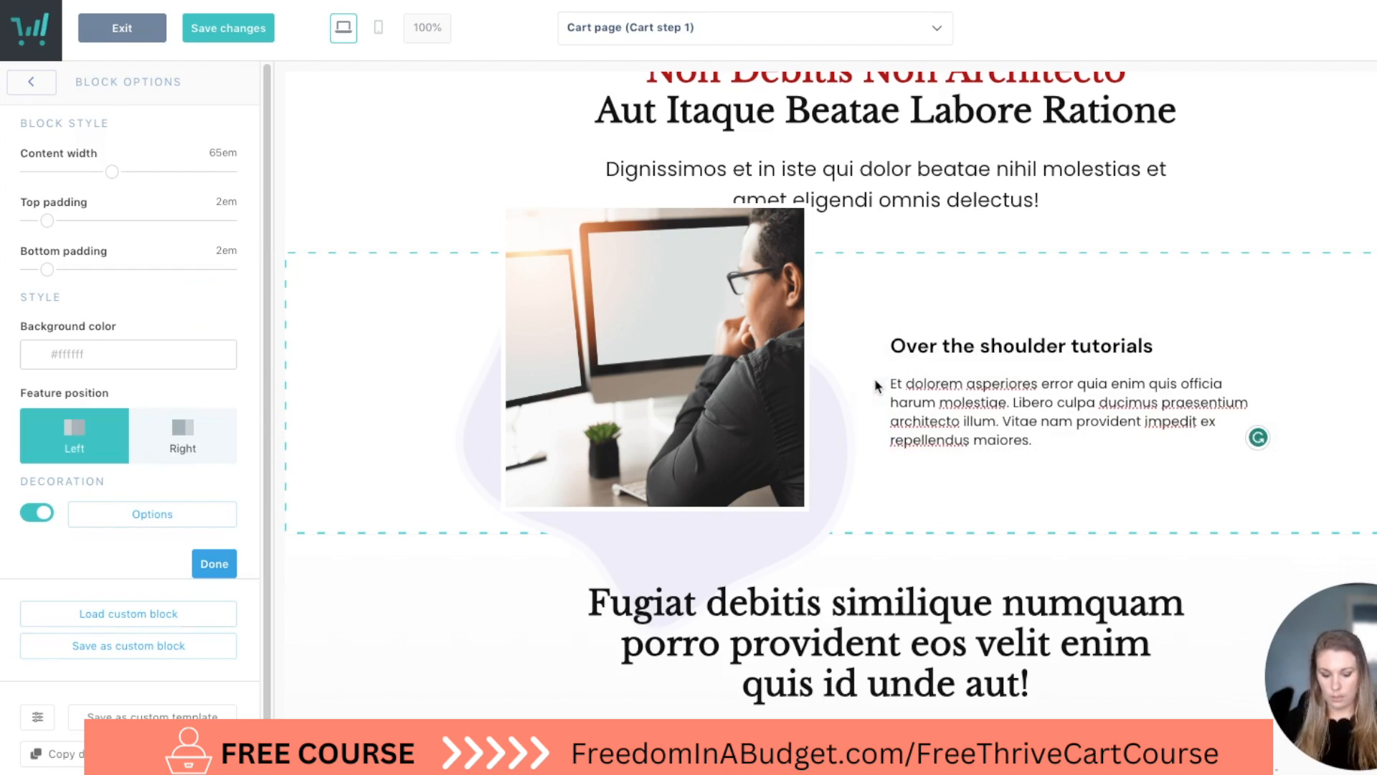
pyautogui.scroll(-8, 875, 377)
pyautogui.scroll(5, 875, 377)
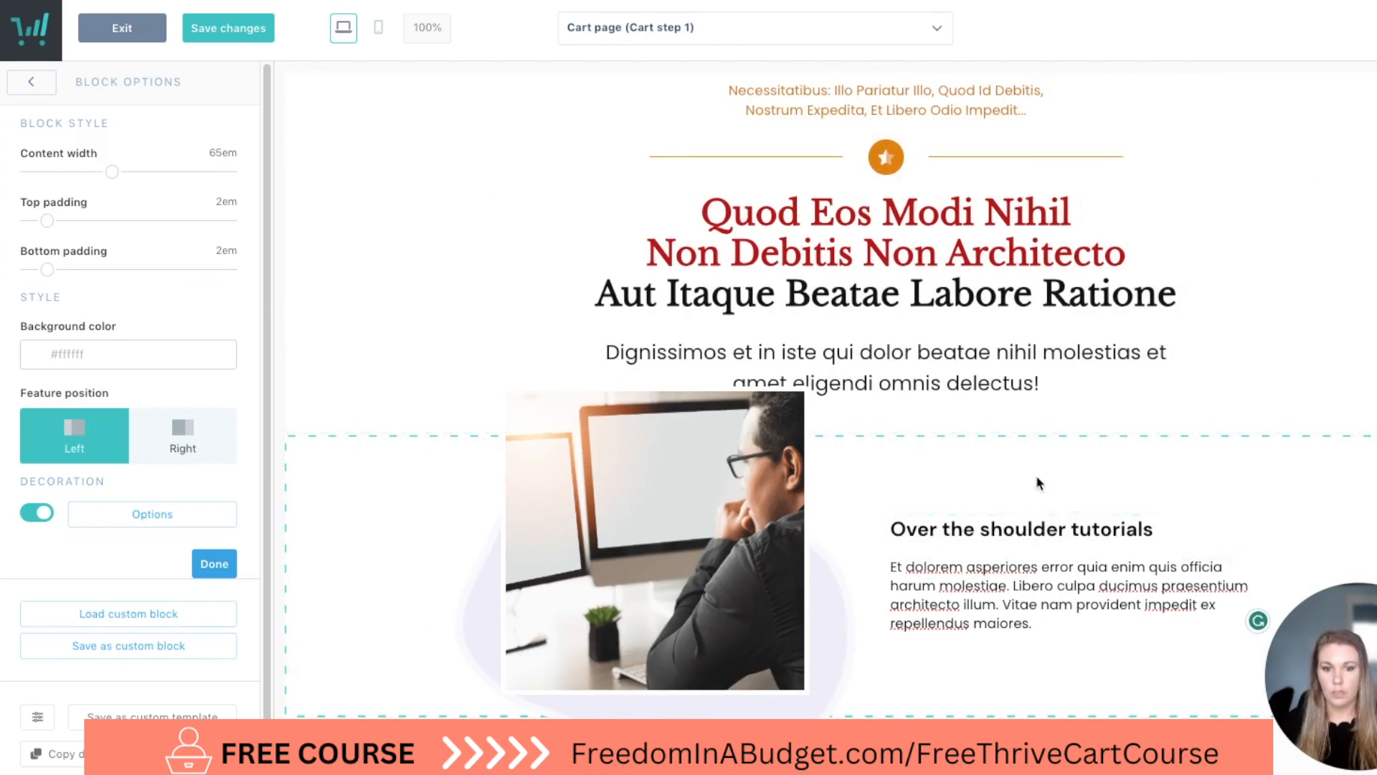
# Replace the paragraph below the headline with "This course features videos showing click-by-click how to create and set up your course in ThriveCart.".
pyautogui.scroll(-1, 1036, 475)
pyautogui.click(1049, 481)
pyautogui.moveTo(1047, 512); pyautogui.dragTo(890, 460)
pyautogui.press('BackSpace')
pyautogui.press('BackSpace')
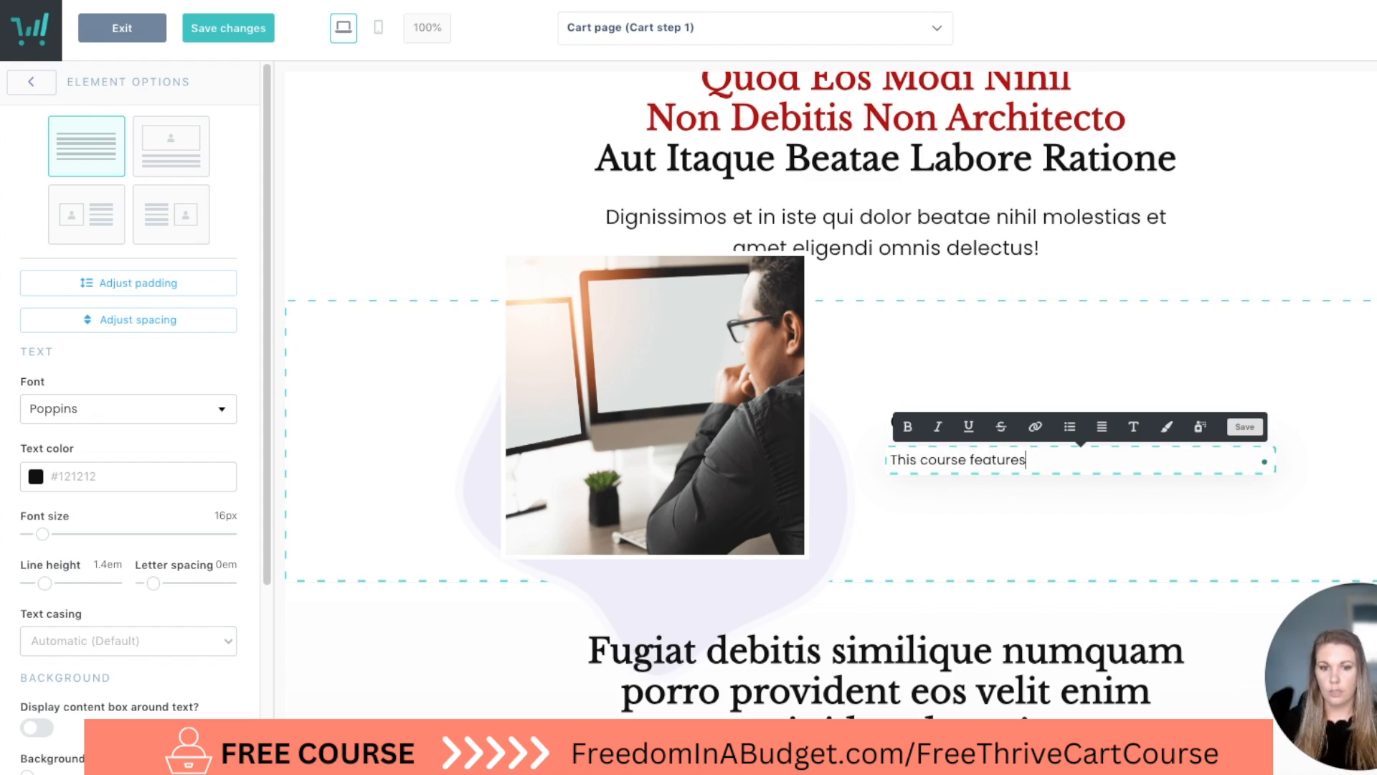
pyautogui.write('showing click-by-click how to create and set up your course in ThriveCart.')
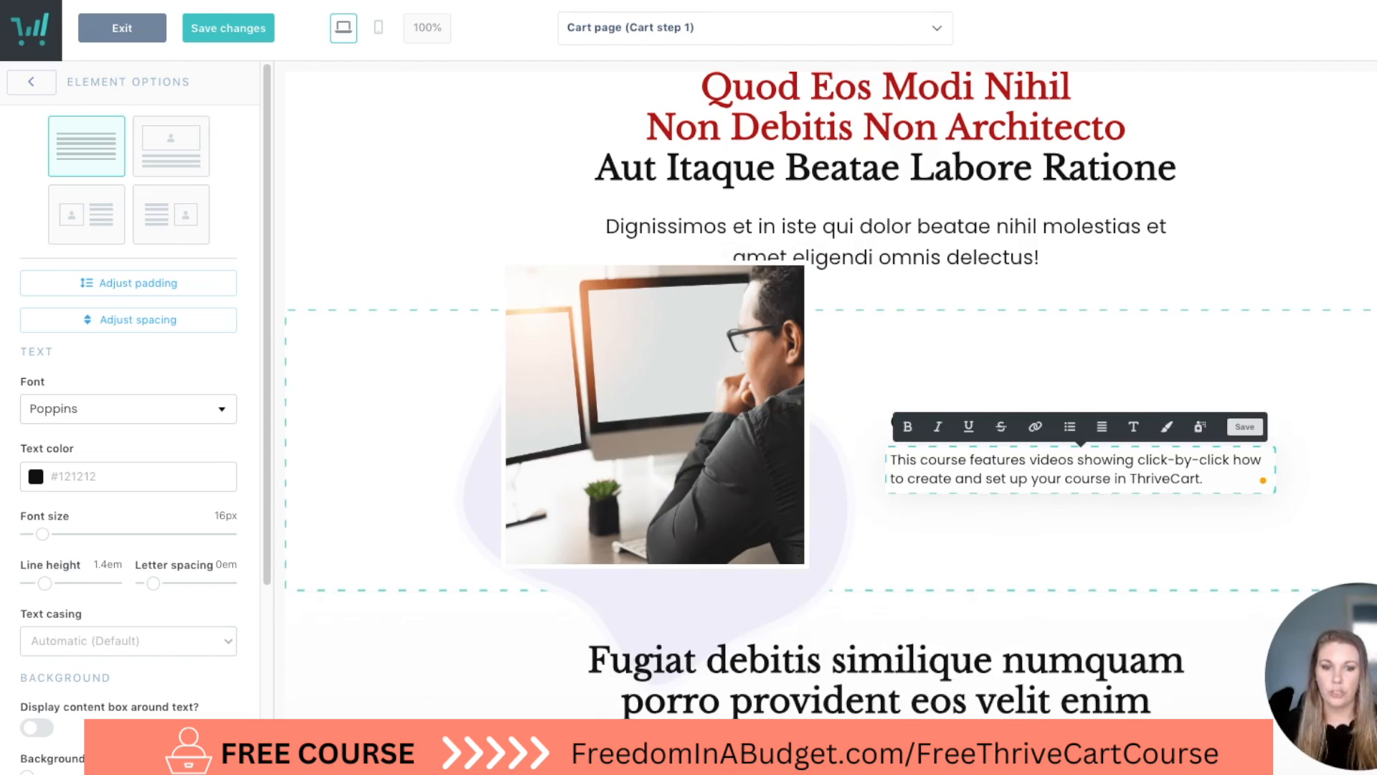
pyautogui.click(437, 677)
pyautogui.click(430, 687)
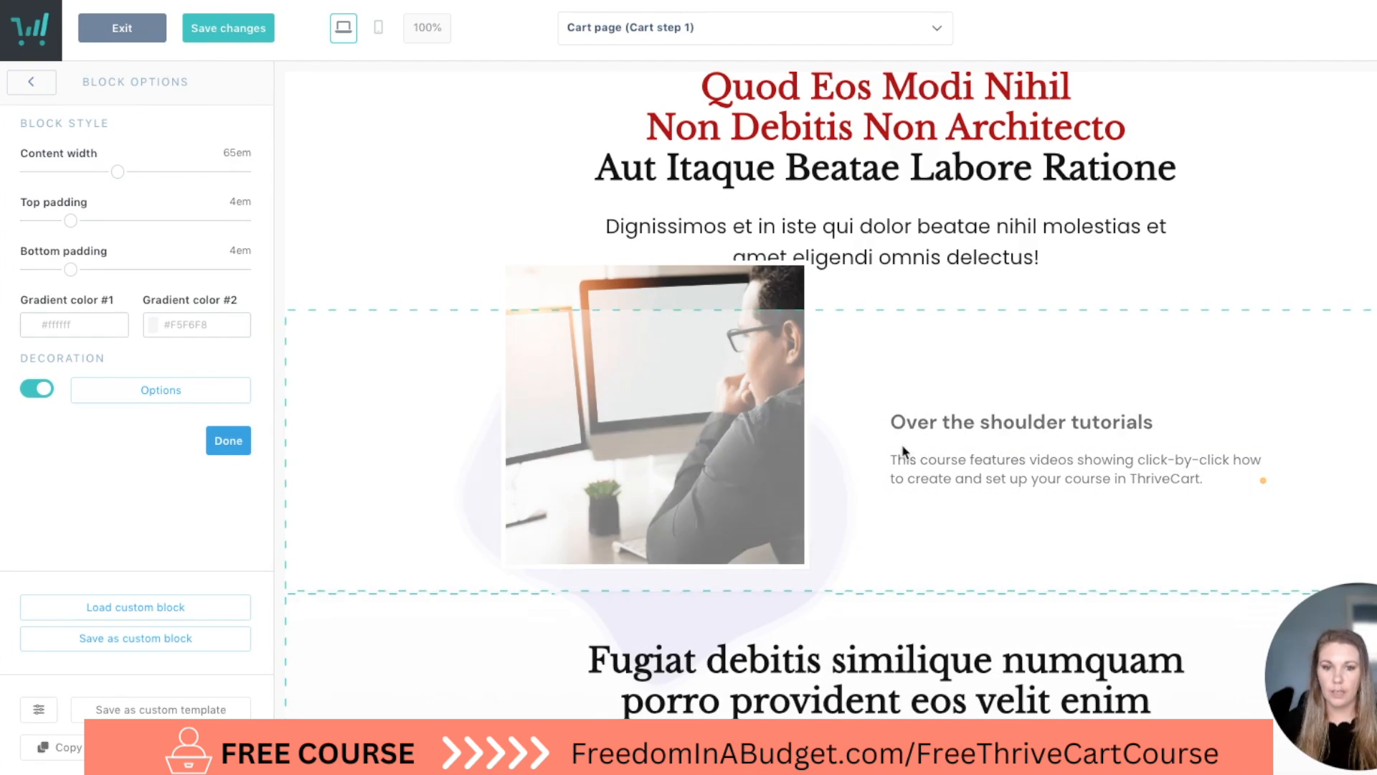
# Duplicate the "Over the shoulder tutorials" block and set the copy's feature position to Right.
pyautogui.click(1342, 362)
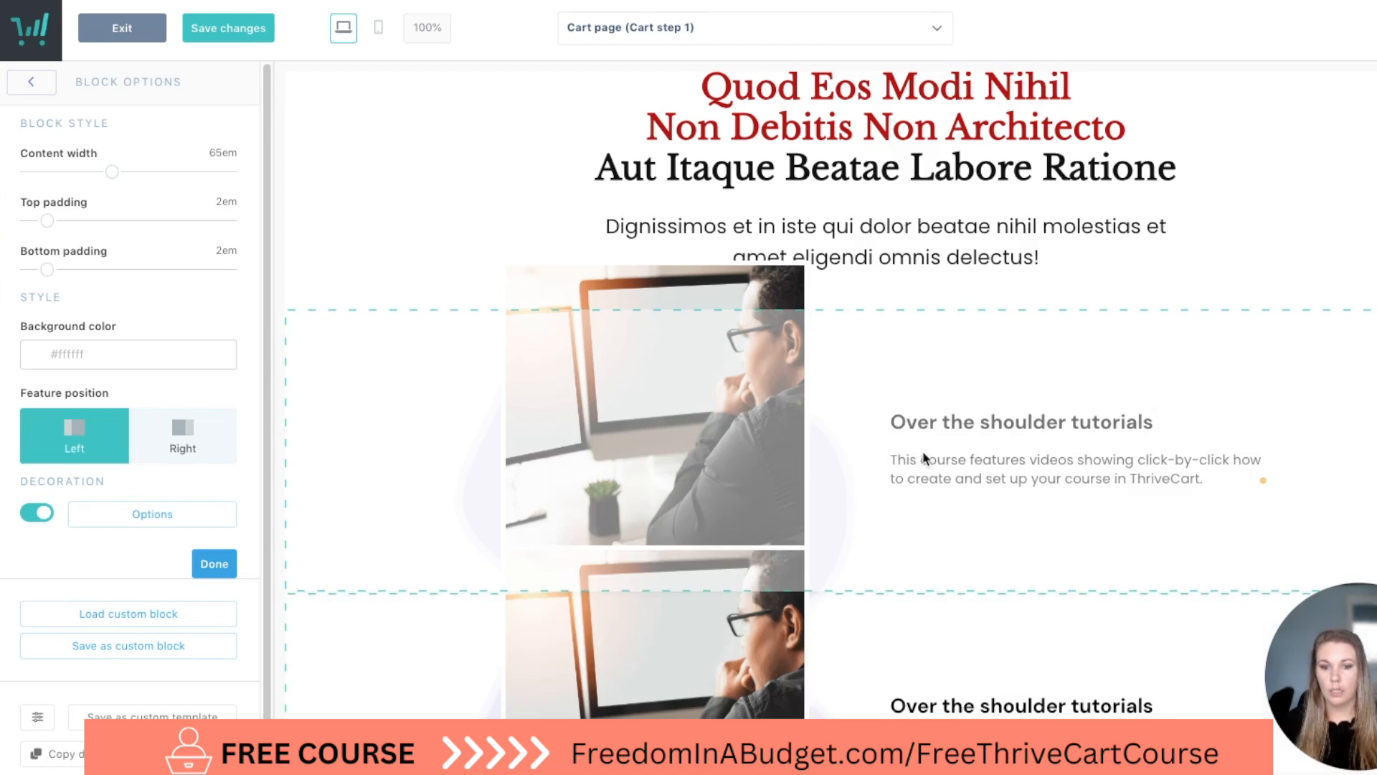
pyautogui.scroll(-7, 920, 454)
pyautogui.click(725, 208)
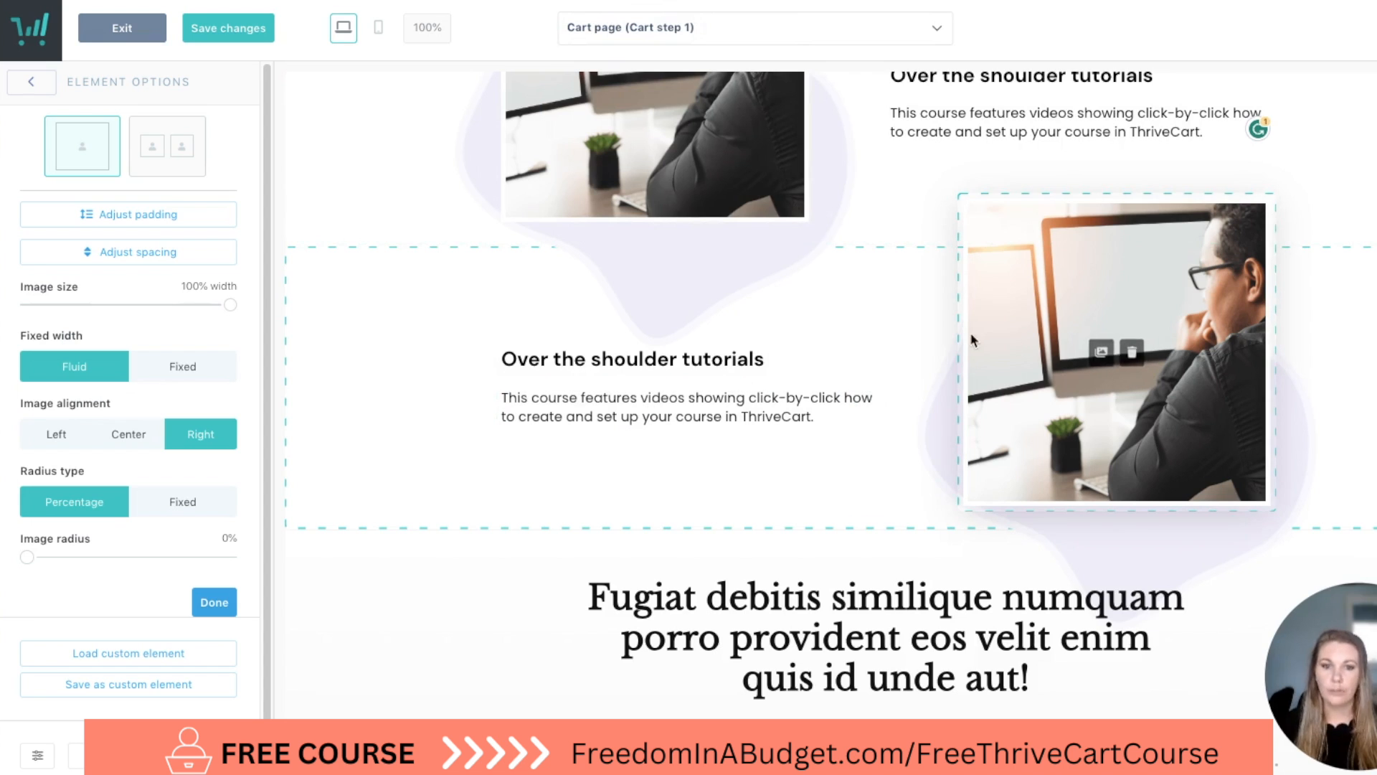
# Replace the duplicated block's picture with an uploaded screenshot of the woman in a coral top behind a laptop.
pyautogui.scroll(1, 1135, 360)
pyautogui.scroll(-2, 1131, 364)
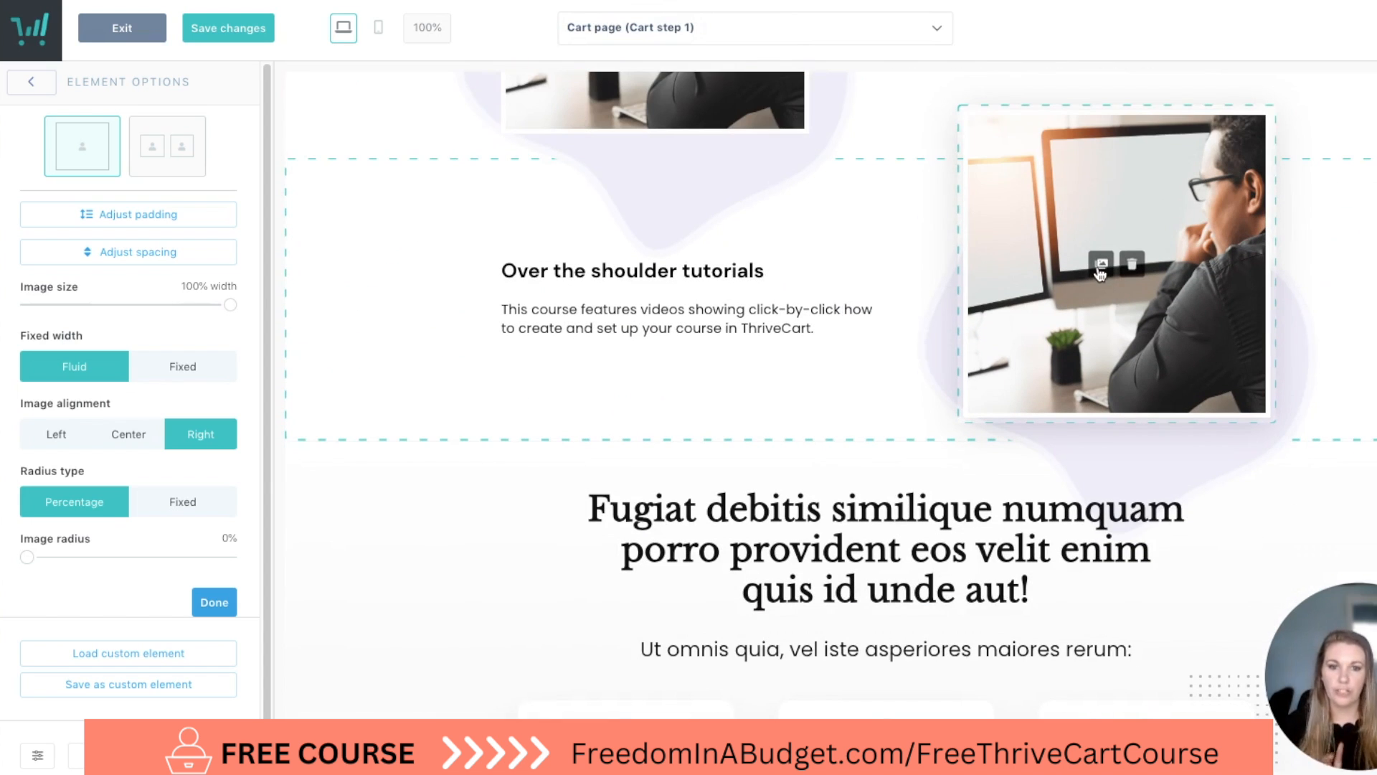
pyautogui.click(1101, 269)
pyautogui.scroll(-5, 717, 359)
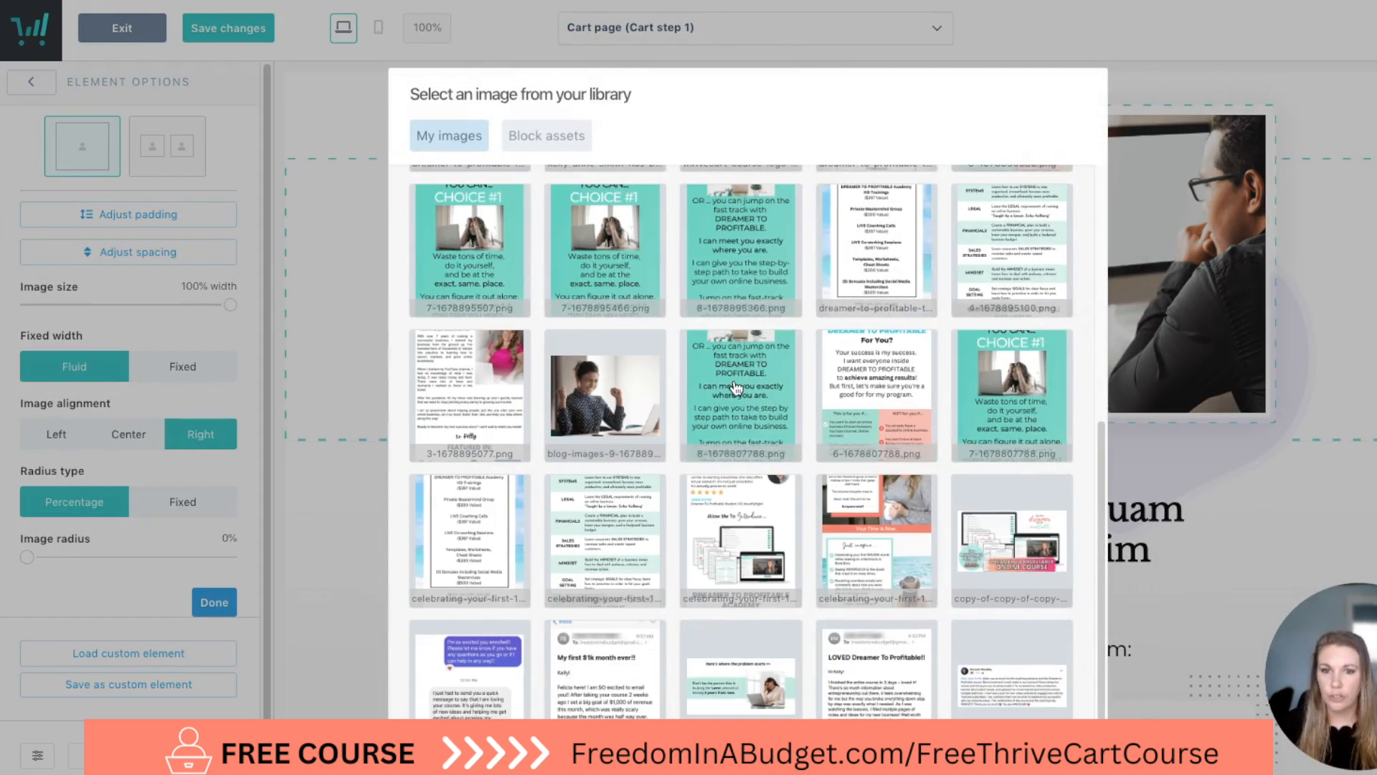
pyautogui.click(451, 677)
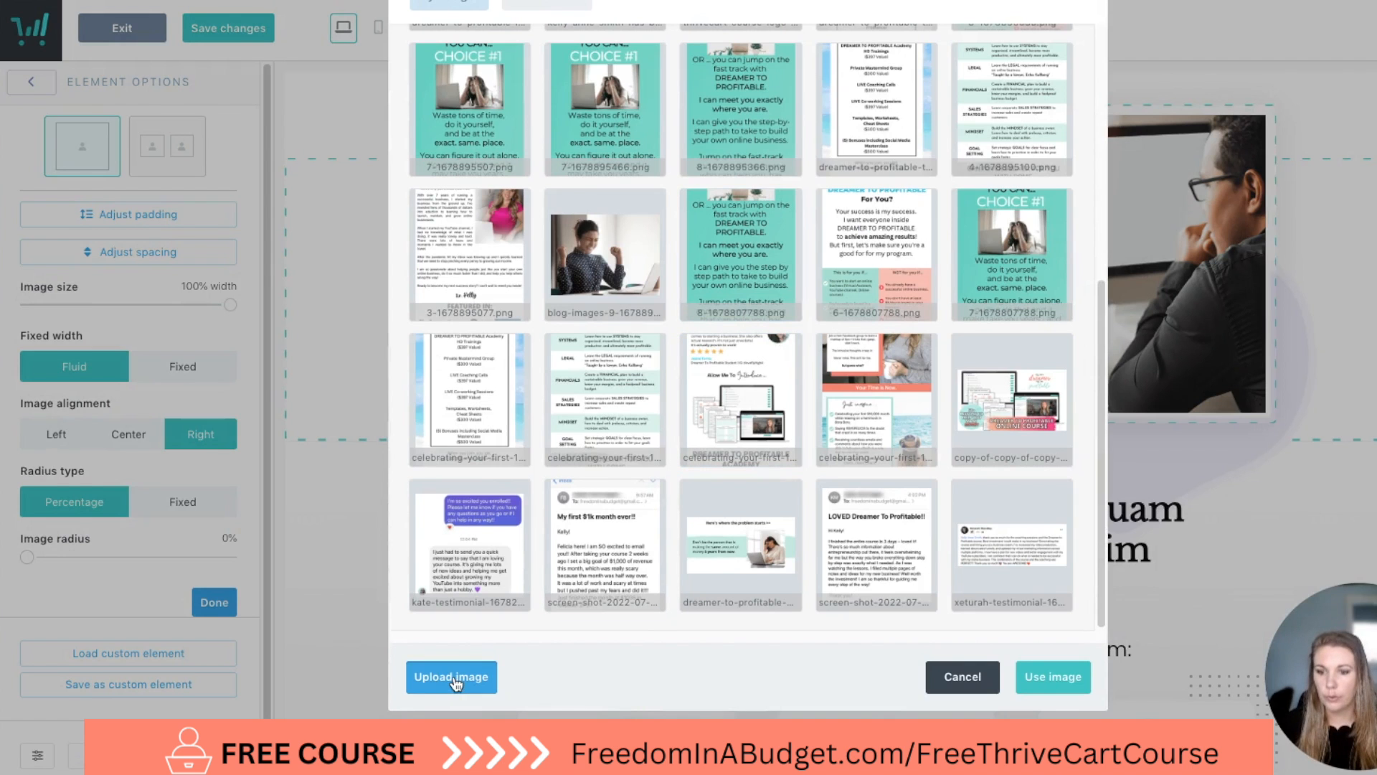
pyautogui.click(617, 201)
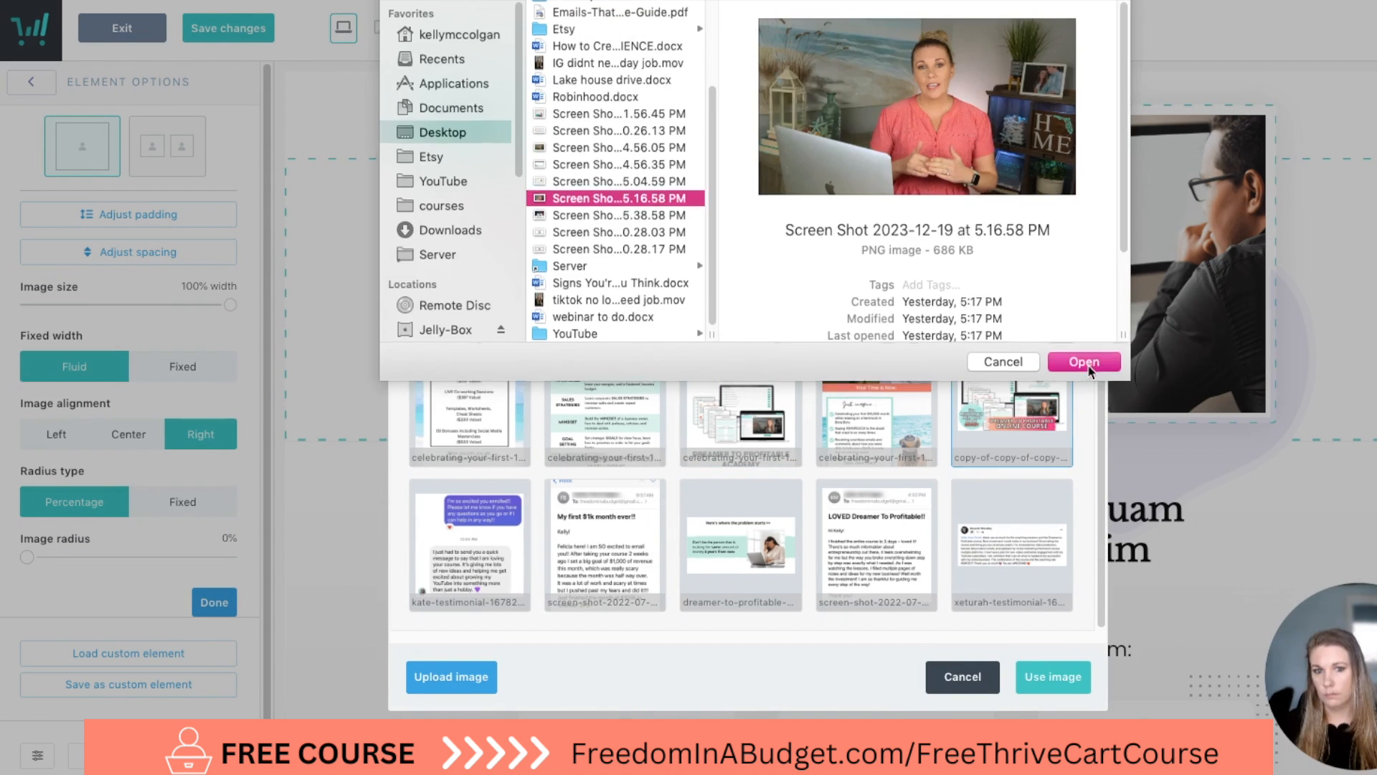
pyautogui.click(1083, 366)
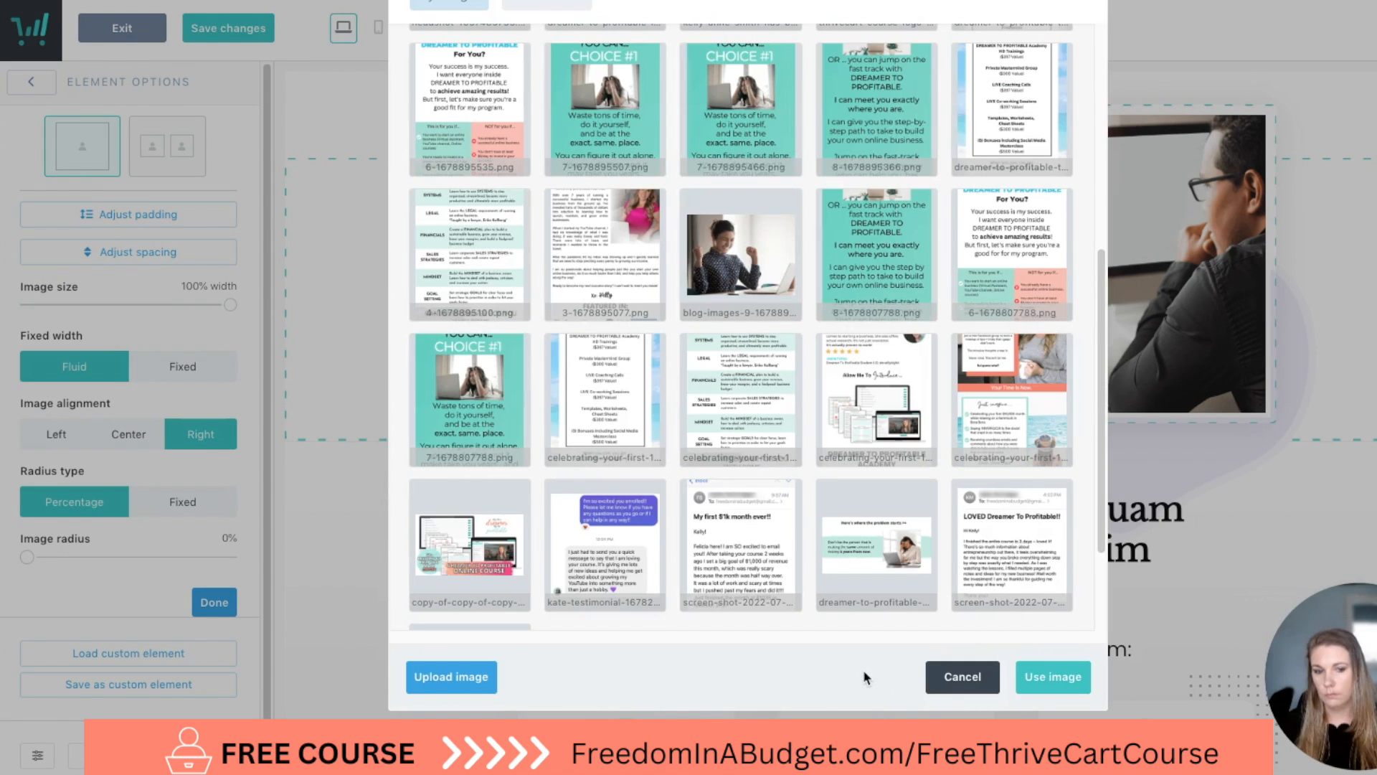
pyautogui.scroll(6, 744, 430)
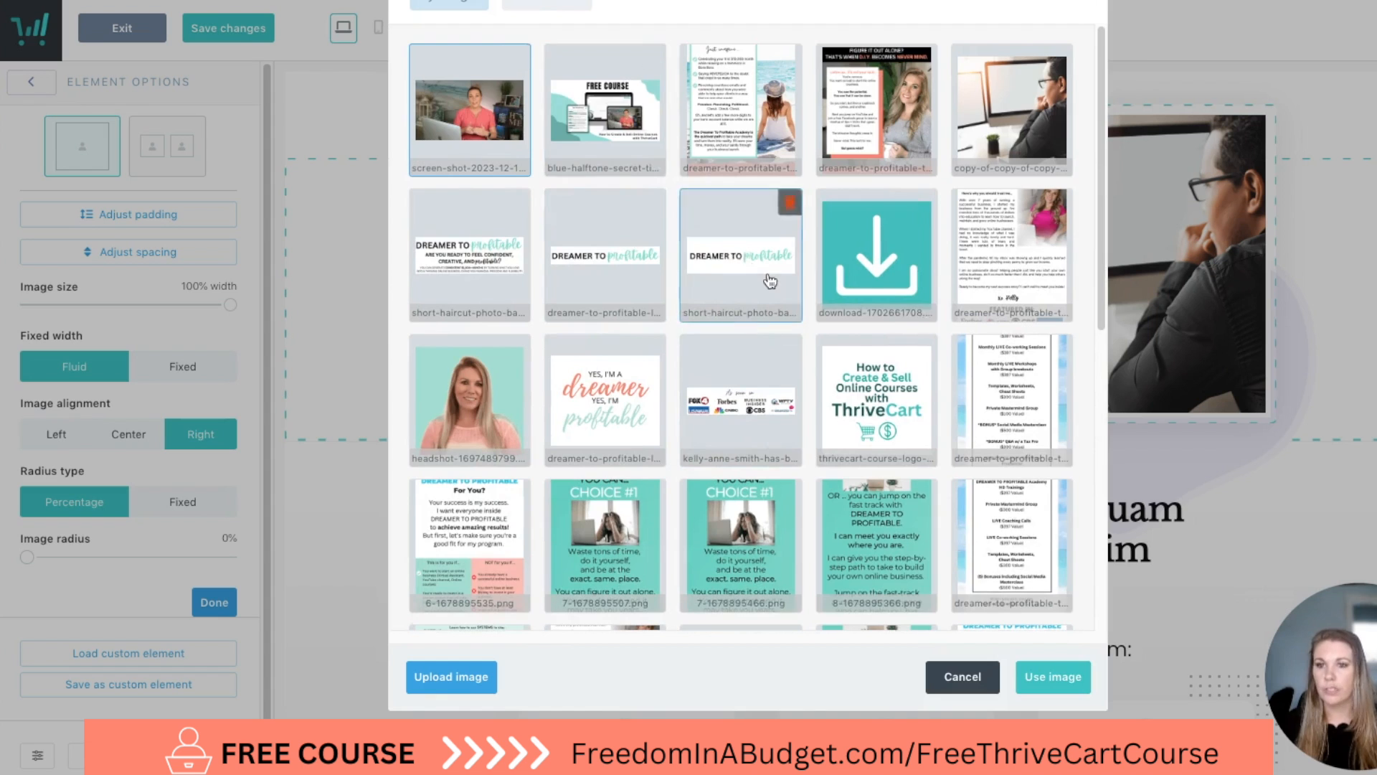
pyautogui.scroll(-8, 750, 271)
pyautogui.click(1052, 676)
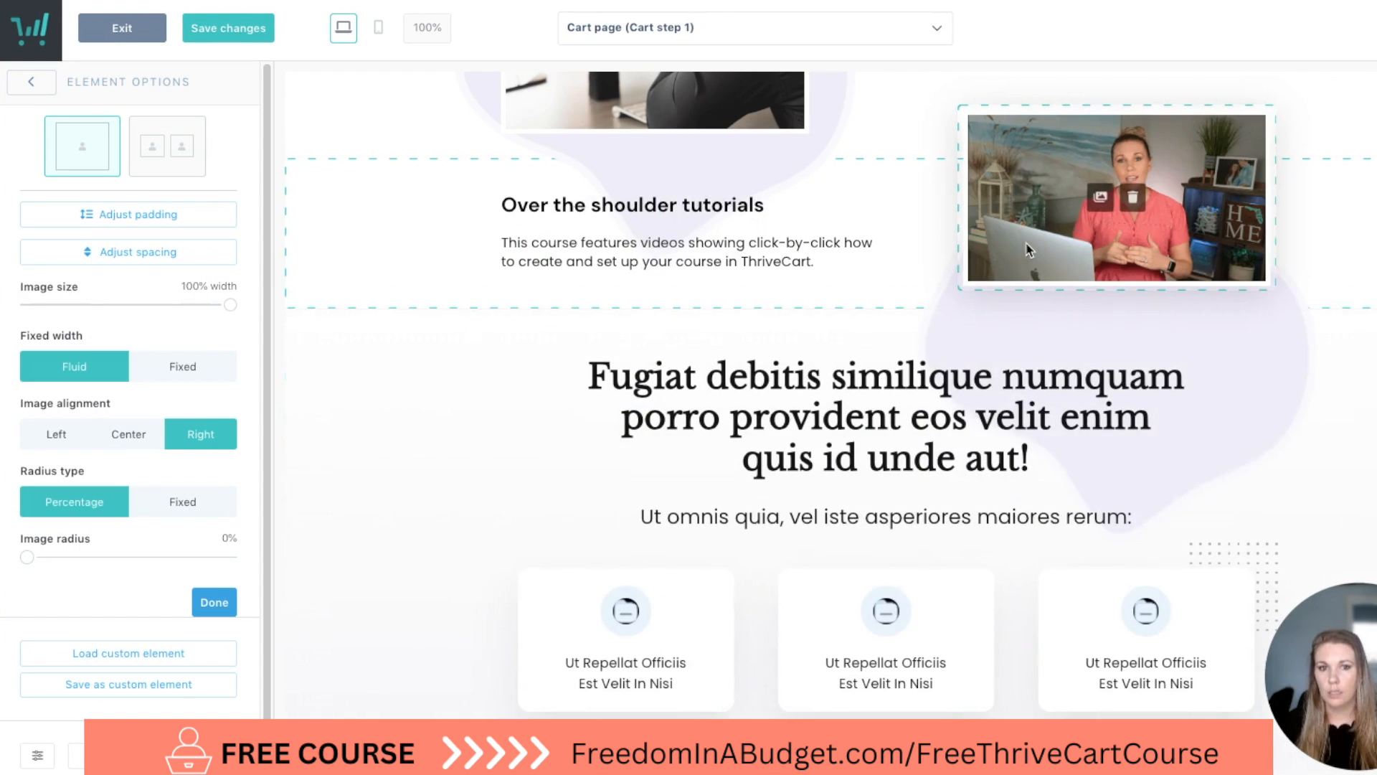
# Change the duplicated block's headline to "In depth strategy lessons".
pyautogui.scroll(2, 580, 343)
pyautogui.click(647, 291)
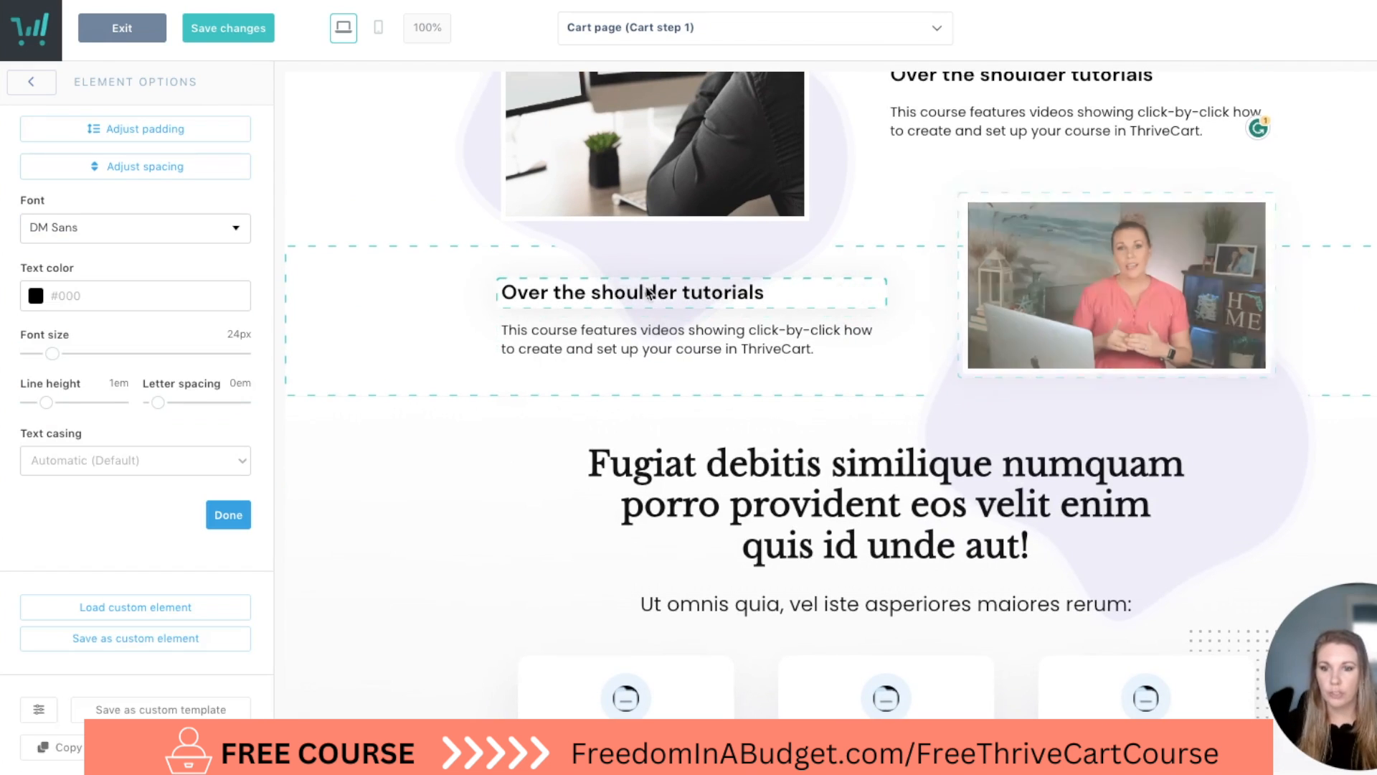
pyautogui.tripleClick(648, 291)
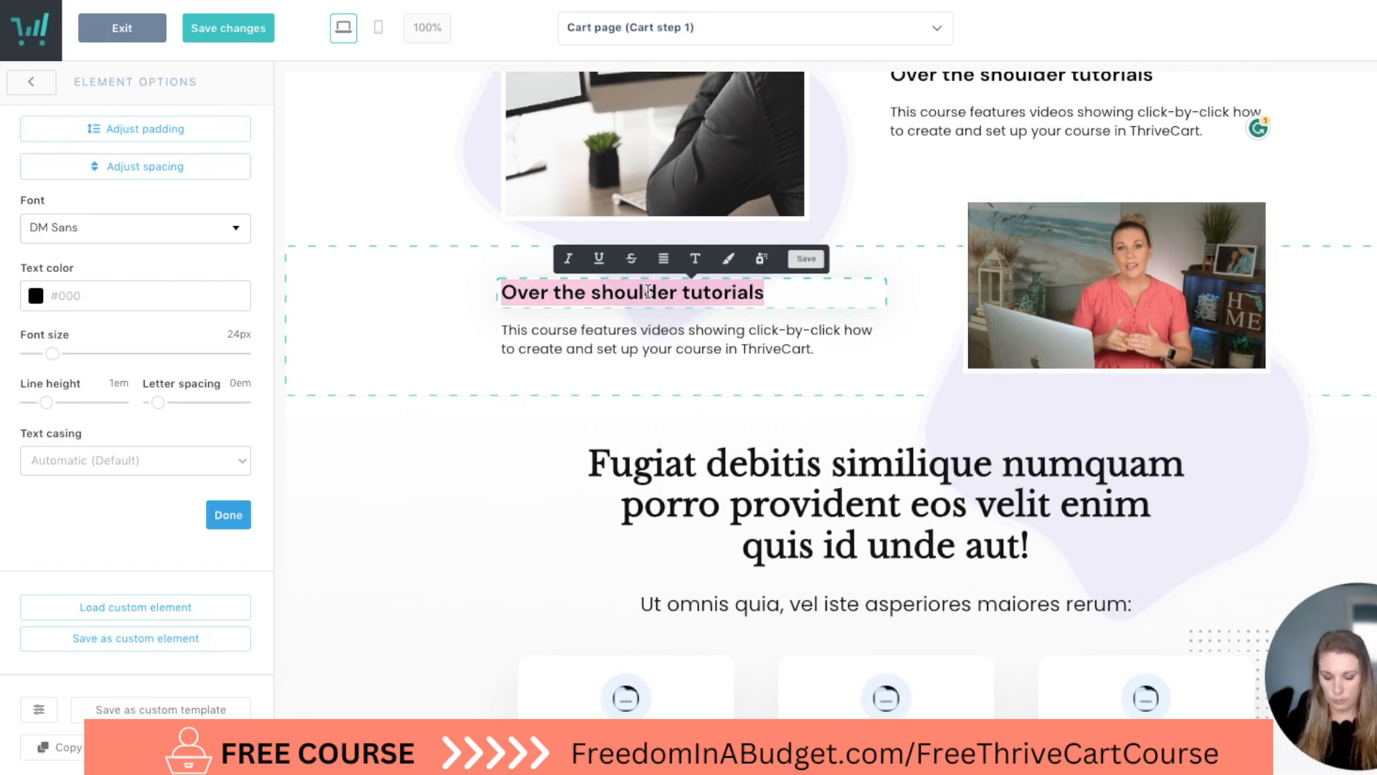
pyautogui.write('In depth strategy lessons')
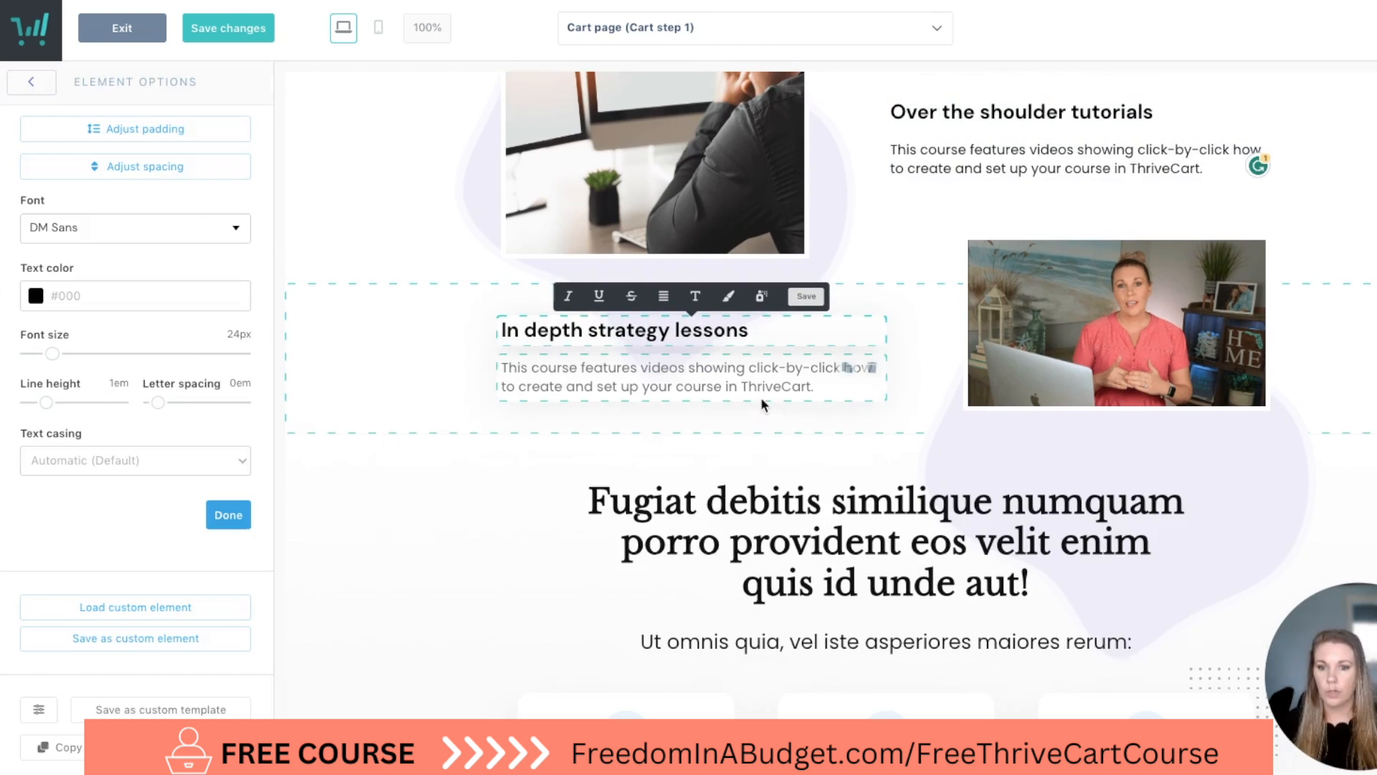
# Replace the duplicated block's paragraph with "Lessons walking you through the strategies on how to come up with your course topic and how to price your course.".
pyautogui.click(639, 393)
pyautogui.moveTo(815, 387); pyautogui.dragTo(467, 372)
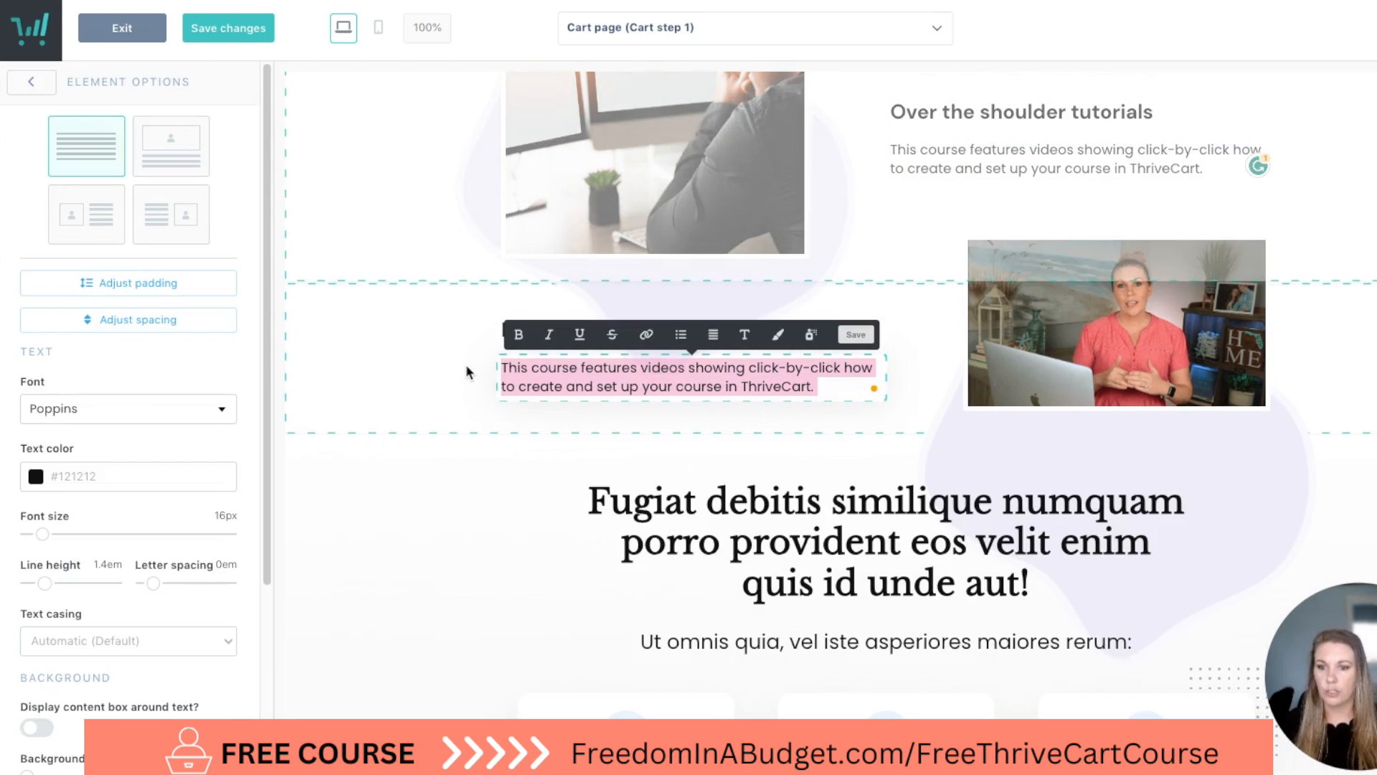
pyautogui.write('Lessons')
pyautogui.write('walking you t')
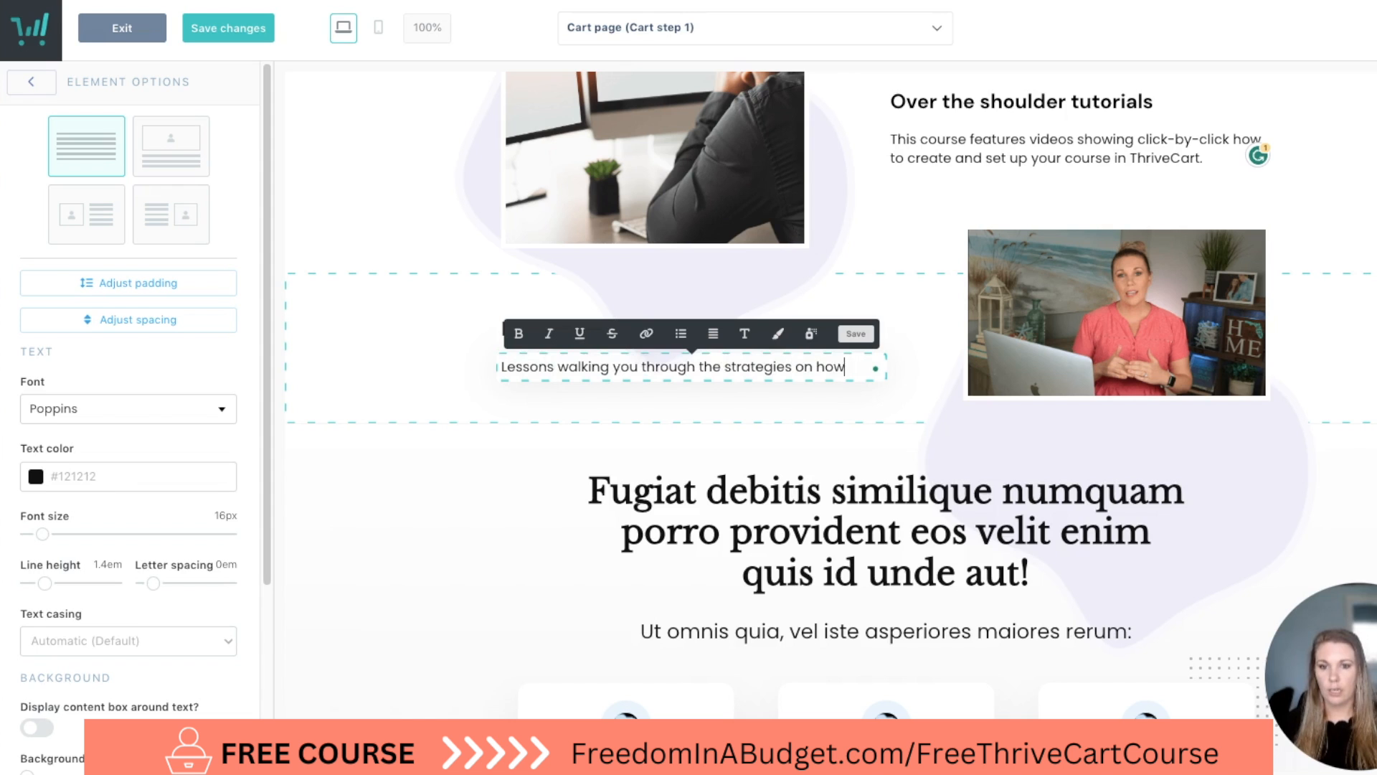
pyautogui.write('reat')
pyautogui.write('e')
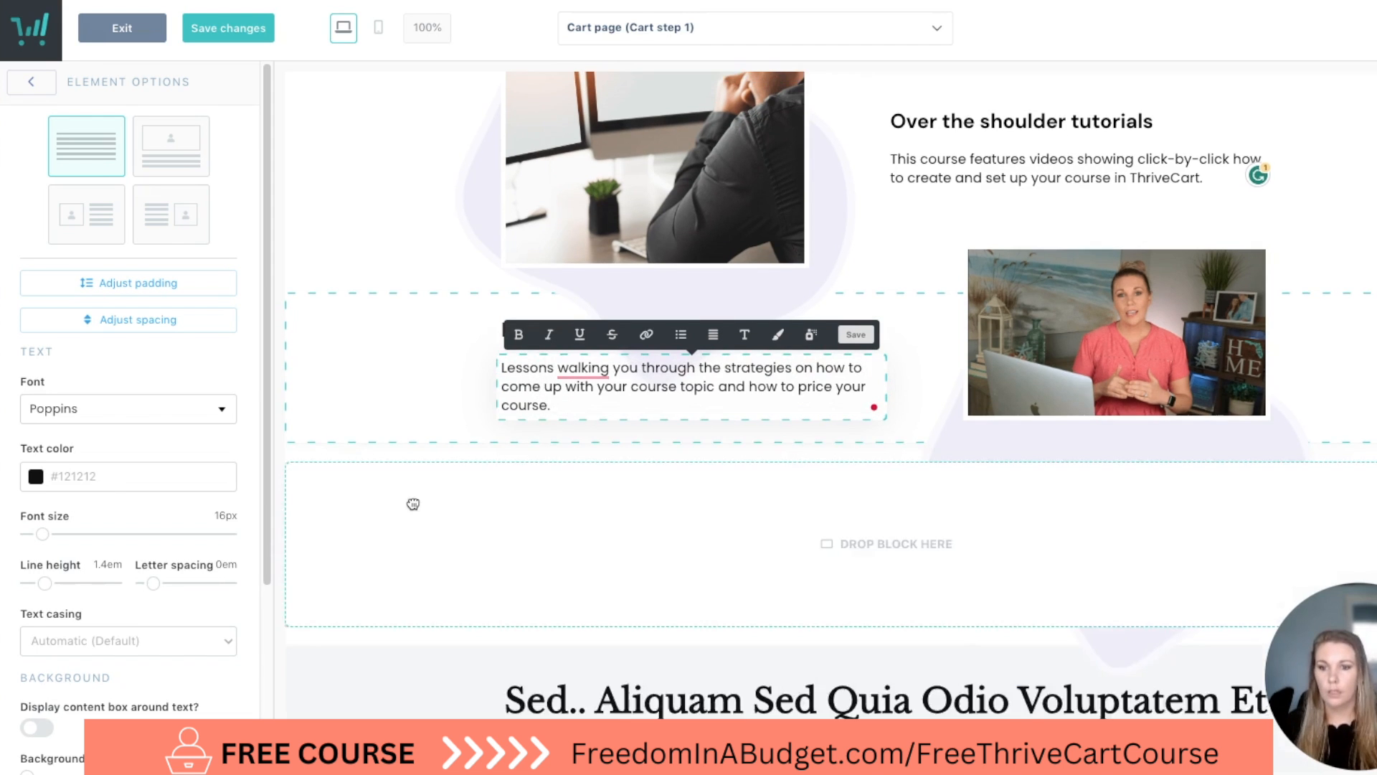
# Review the two alternating image-and-text blocks and the three-card section below them.
pyautogui.scroll(4, 412, 502)
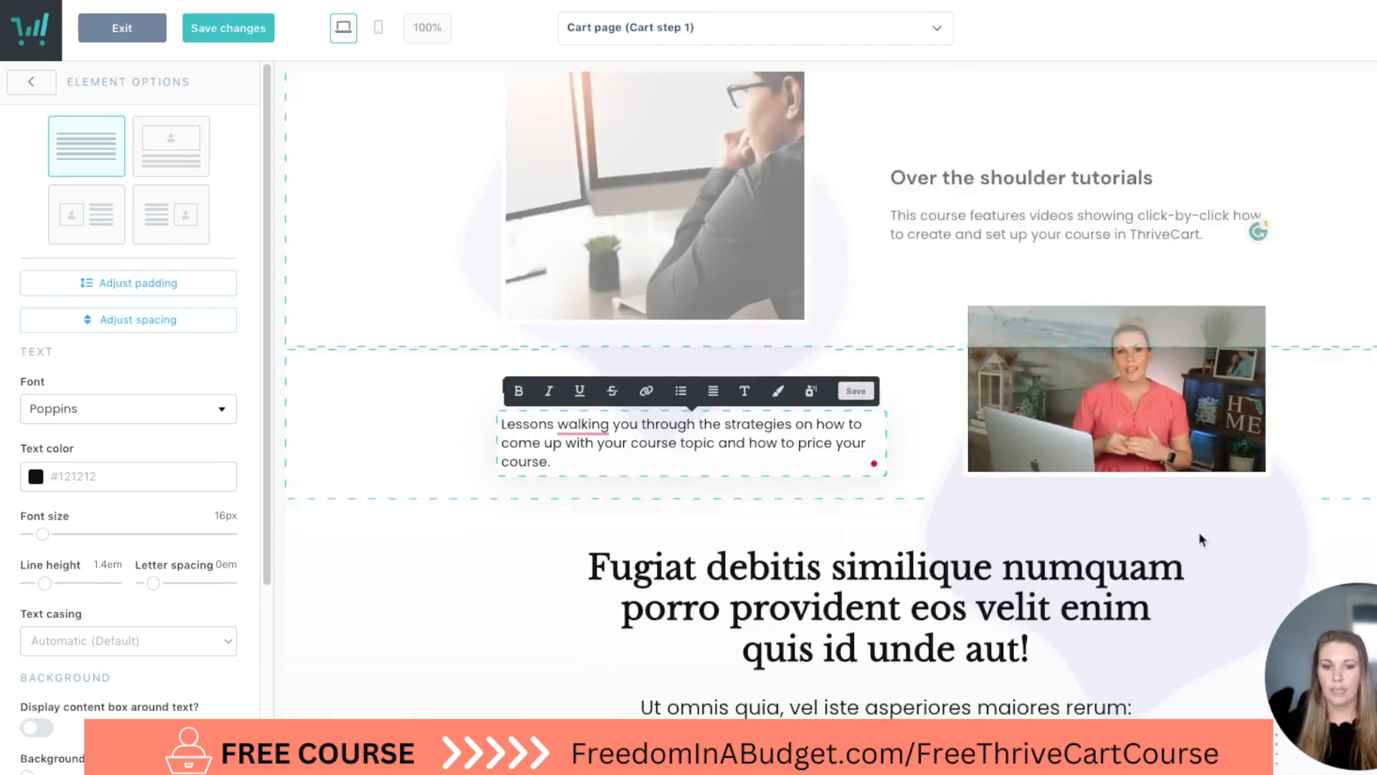
pyautogui.scroll(-1, 1199, 535)
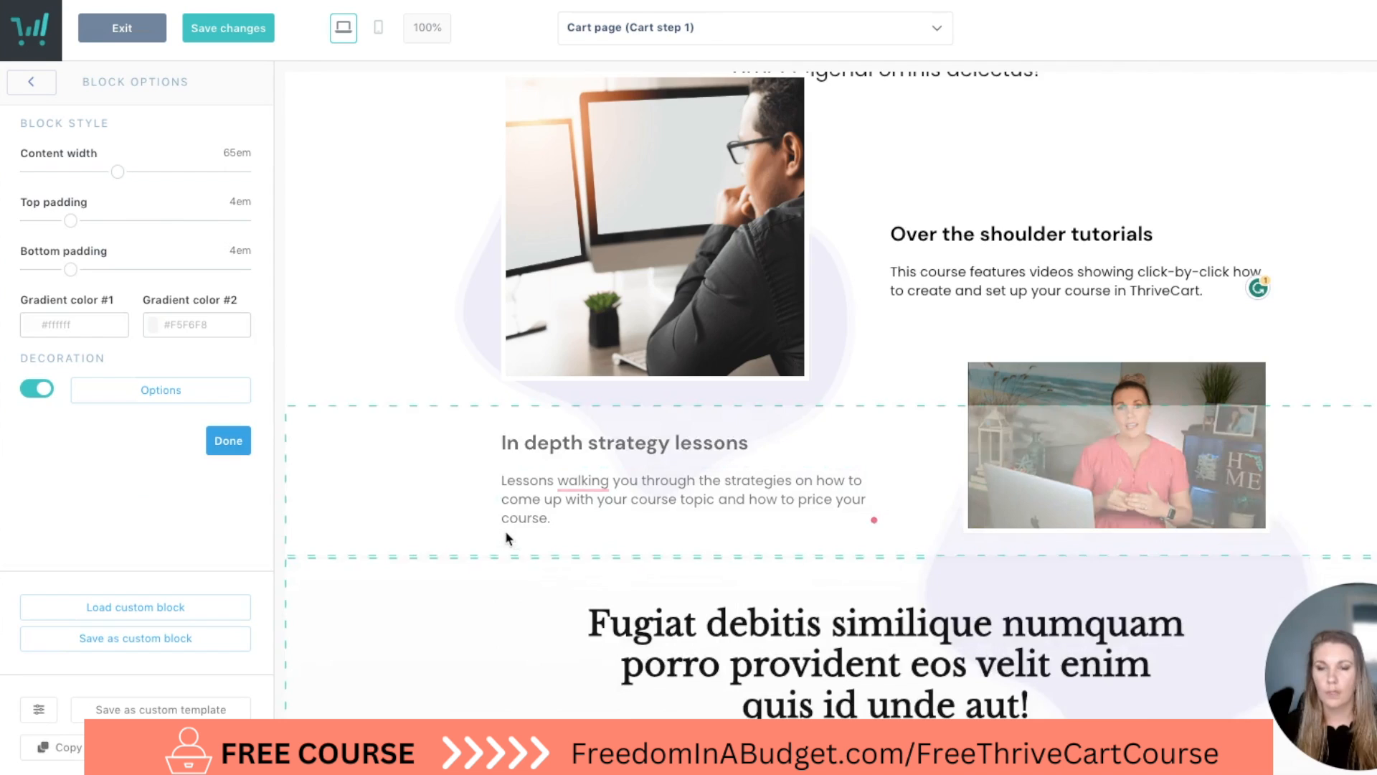
pyautogui.scroll(3, 505, 531)
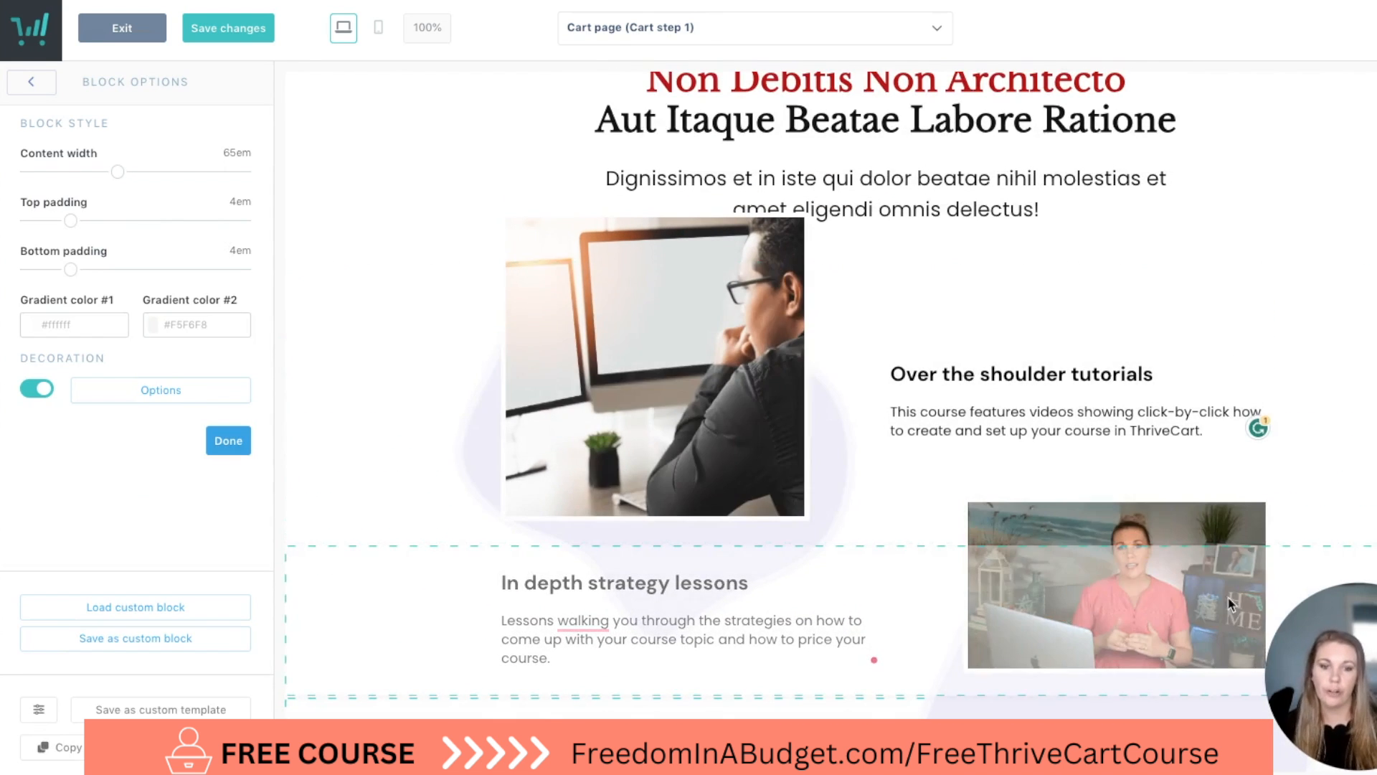
pyautogui.scroll(-5, 1020, 406)
pyautogui.scroll(3, 1070, 442)
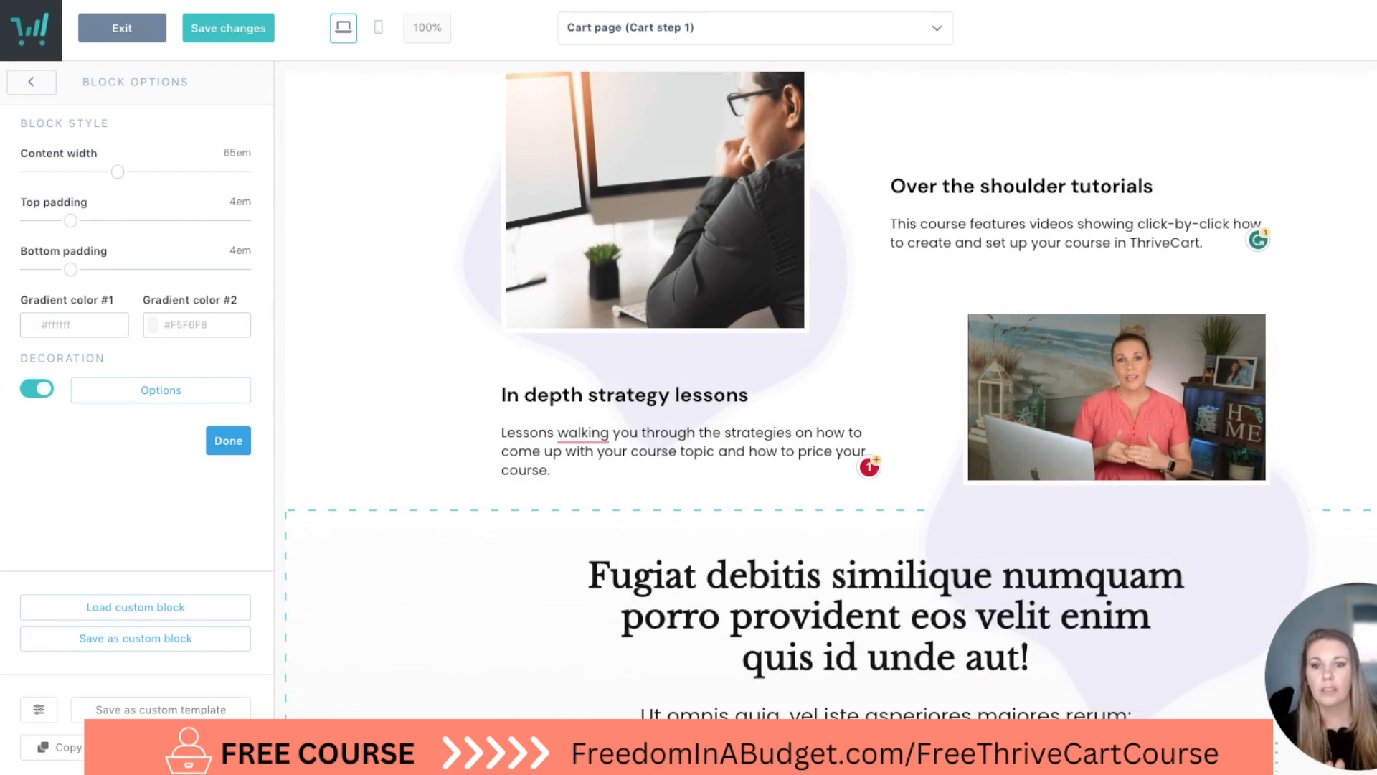
pyautogui.scroll(-7, 845, 375)
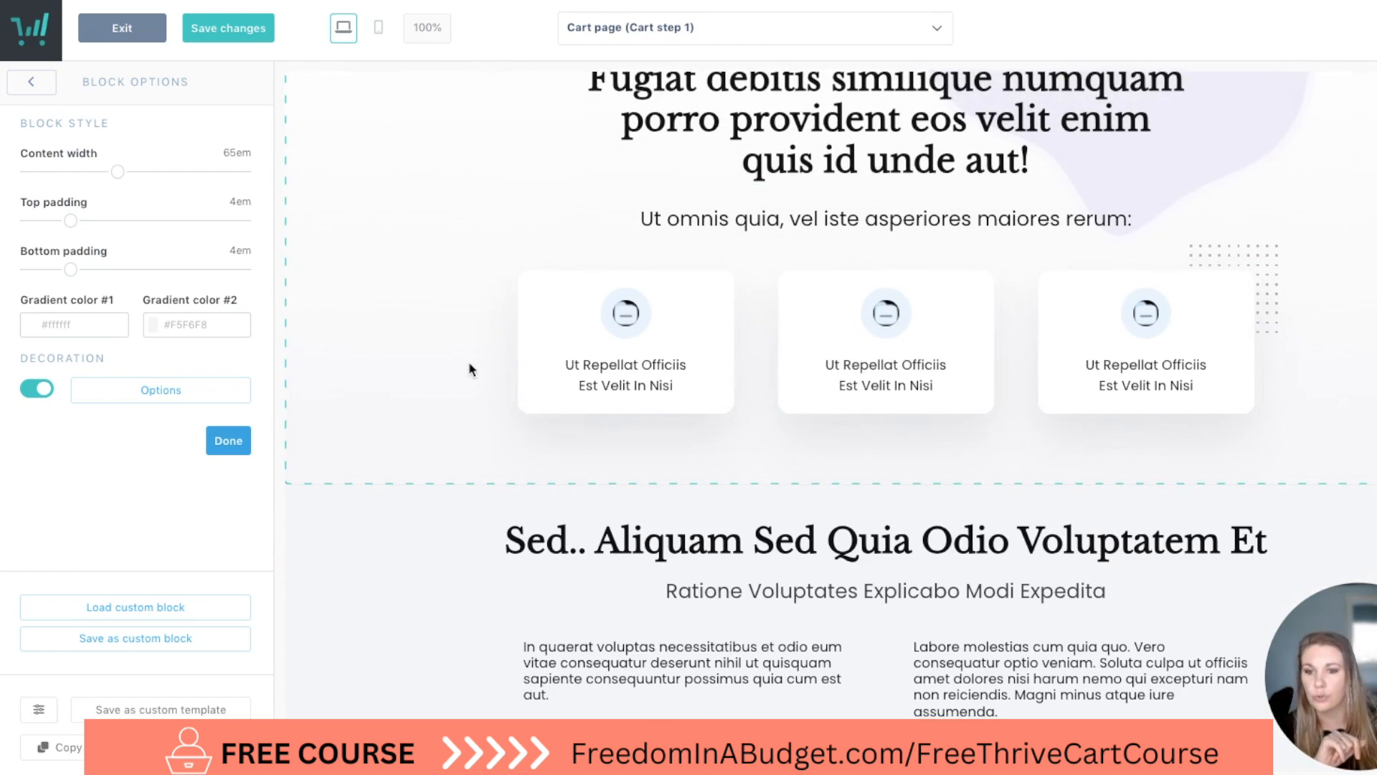
pyautogui.scroll(-1, 401, 237)
# Add the testimonials block with two large photos between the three-card section and the "Sed.. Aliquam Sed Quia" block.
pyautogui.click(31, 85)
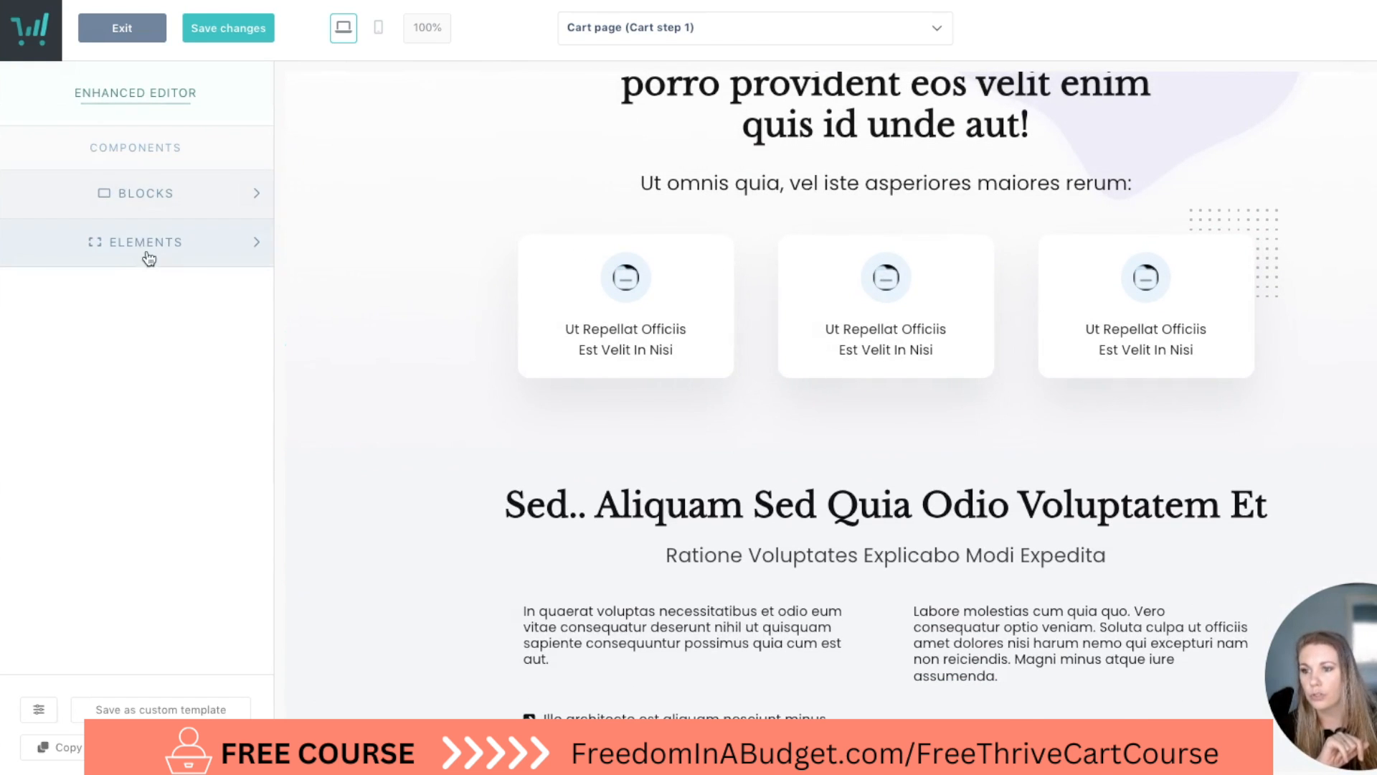
pyautogui.click(151, 193)
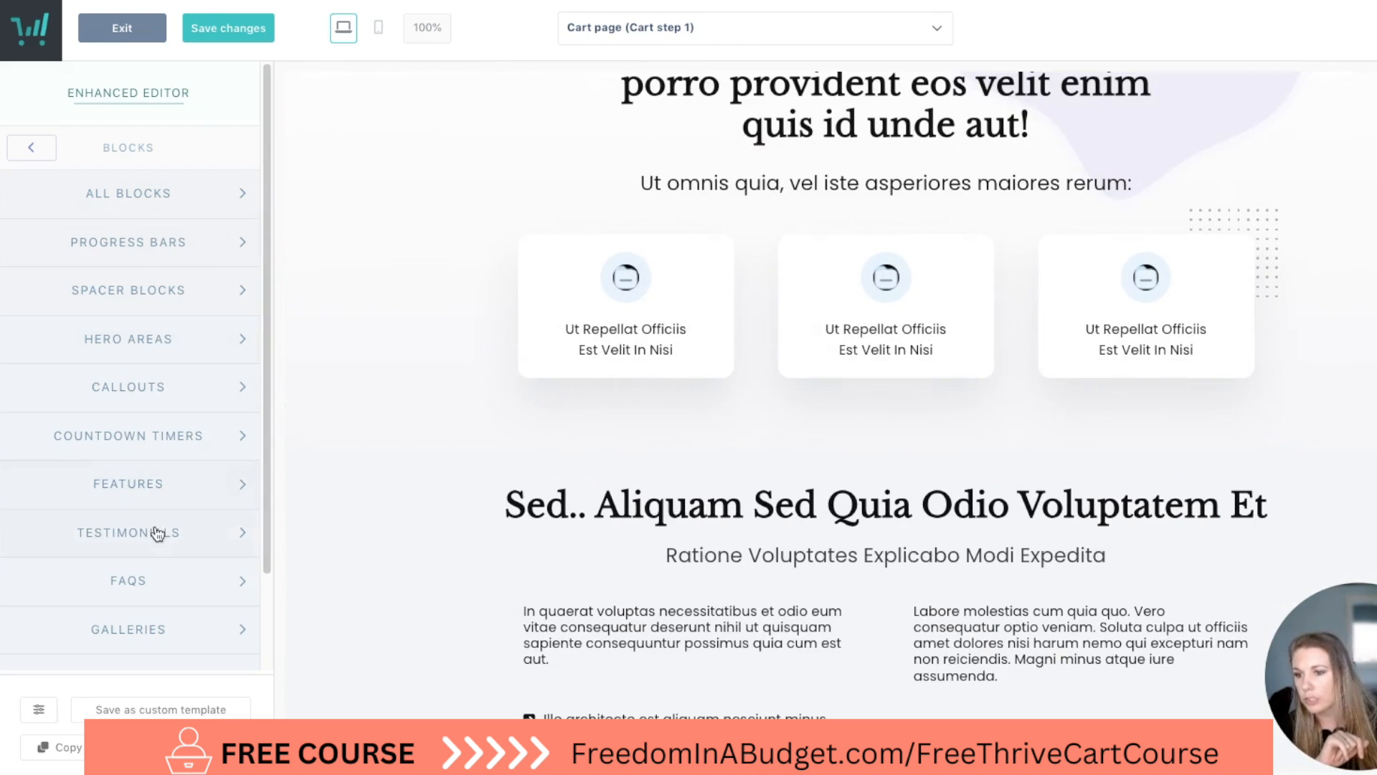
pyautogui.click(215, 522)
pyautogui.scroll(5, 166, 456)
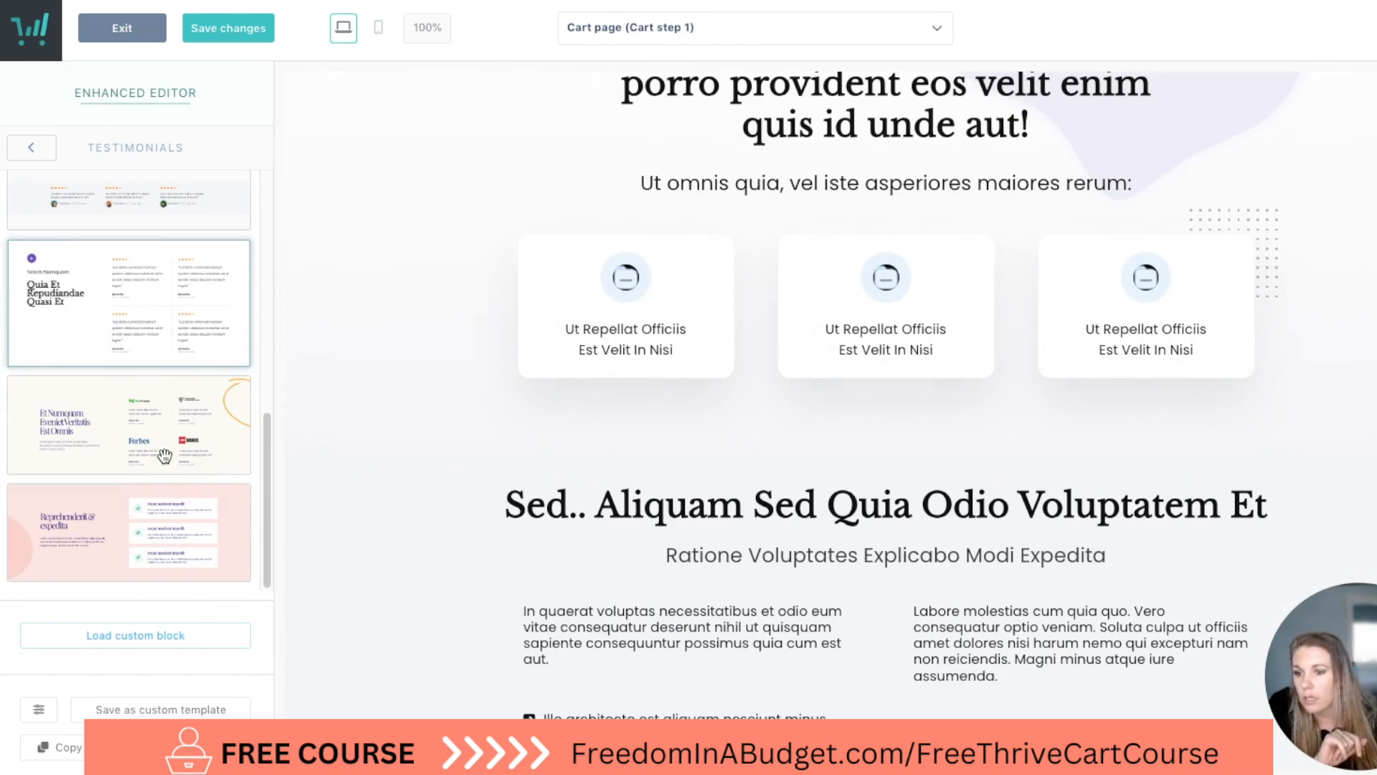
pyautogui.moveTo(130, 441); pyautogui.dragTo(602, 451)
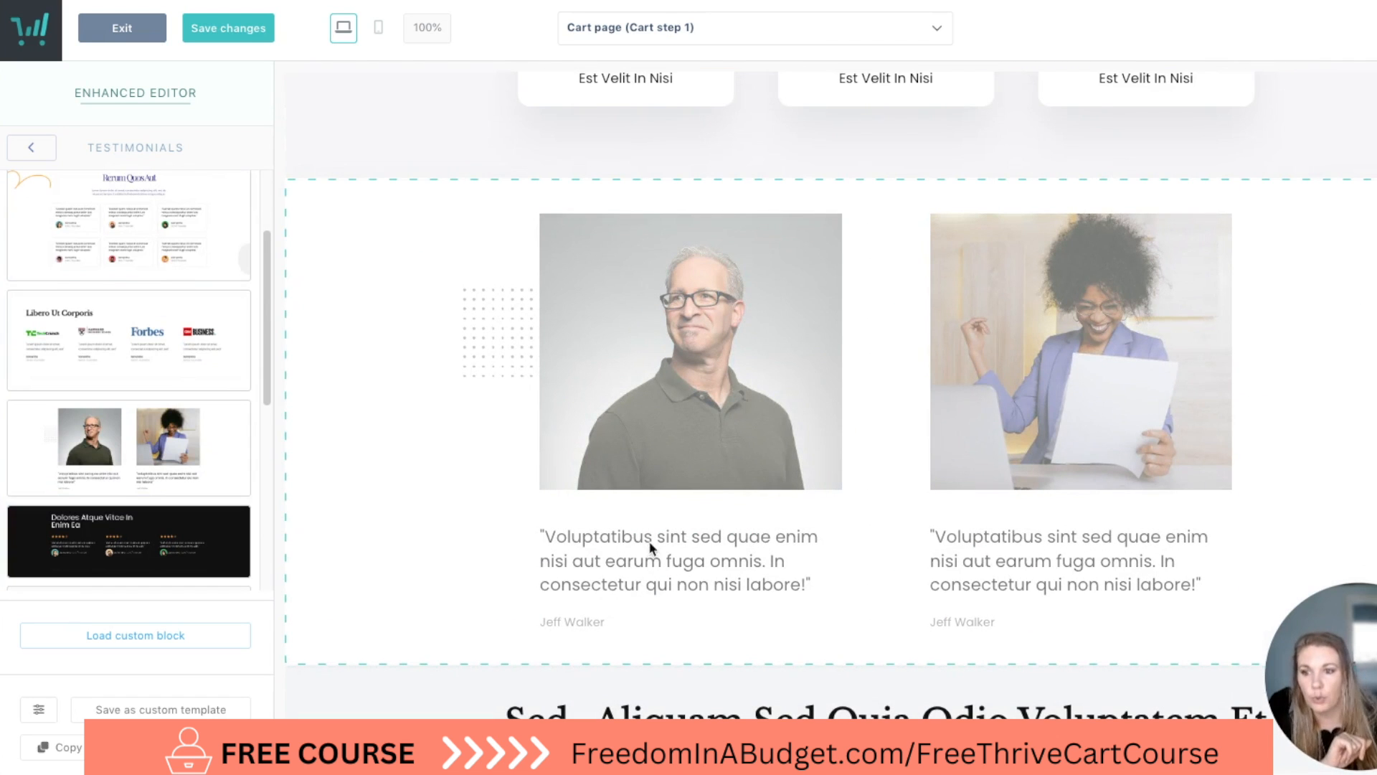
# Add the countdown timer block between the two-photo testimonials block and the "Sed.. Aliquam Sed Quia" block.
pyautogui.scroll(-5, 676, 548)
pyautogui.click(329, 409)
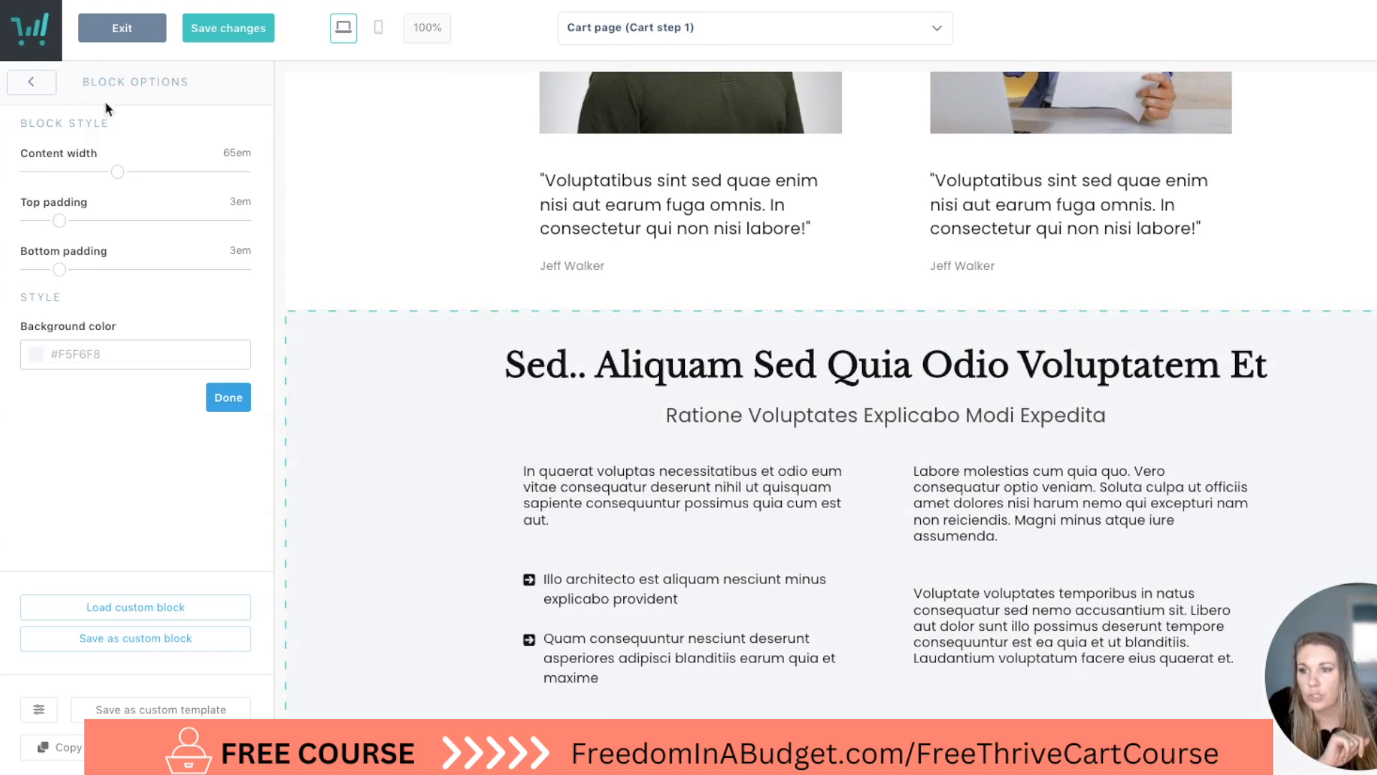
pyautogui.click(42, 86)
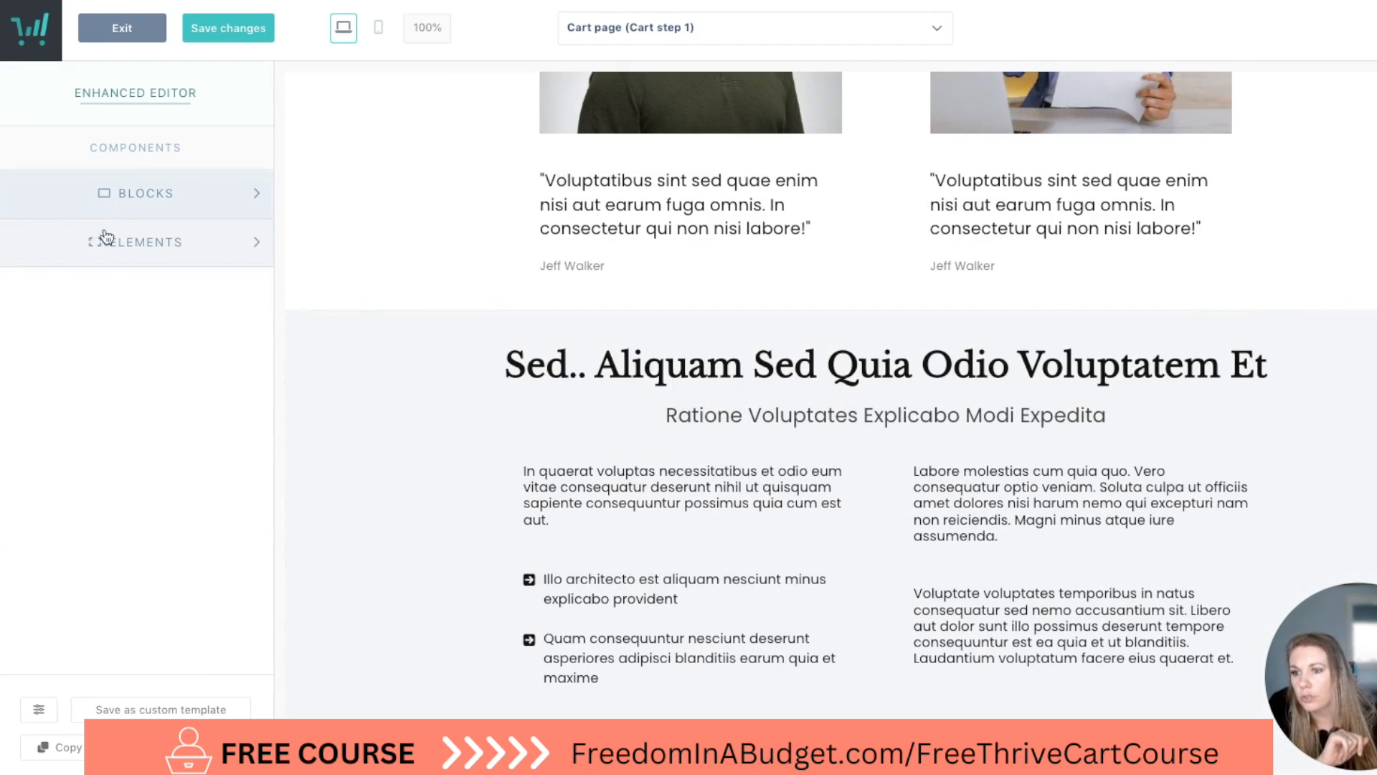
pyautogui.click(119, 194)
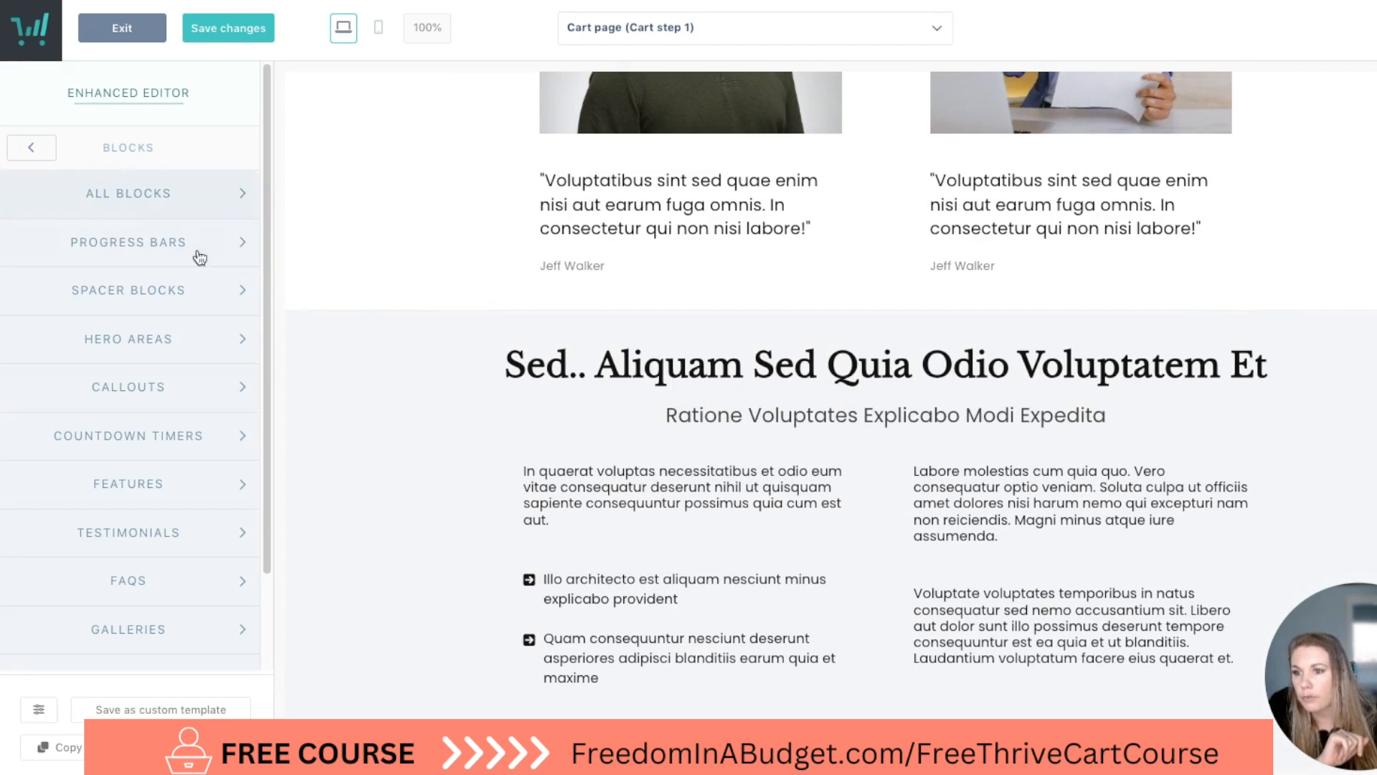
pyautogui.click(168, 446)
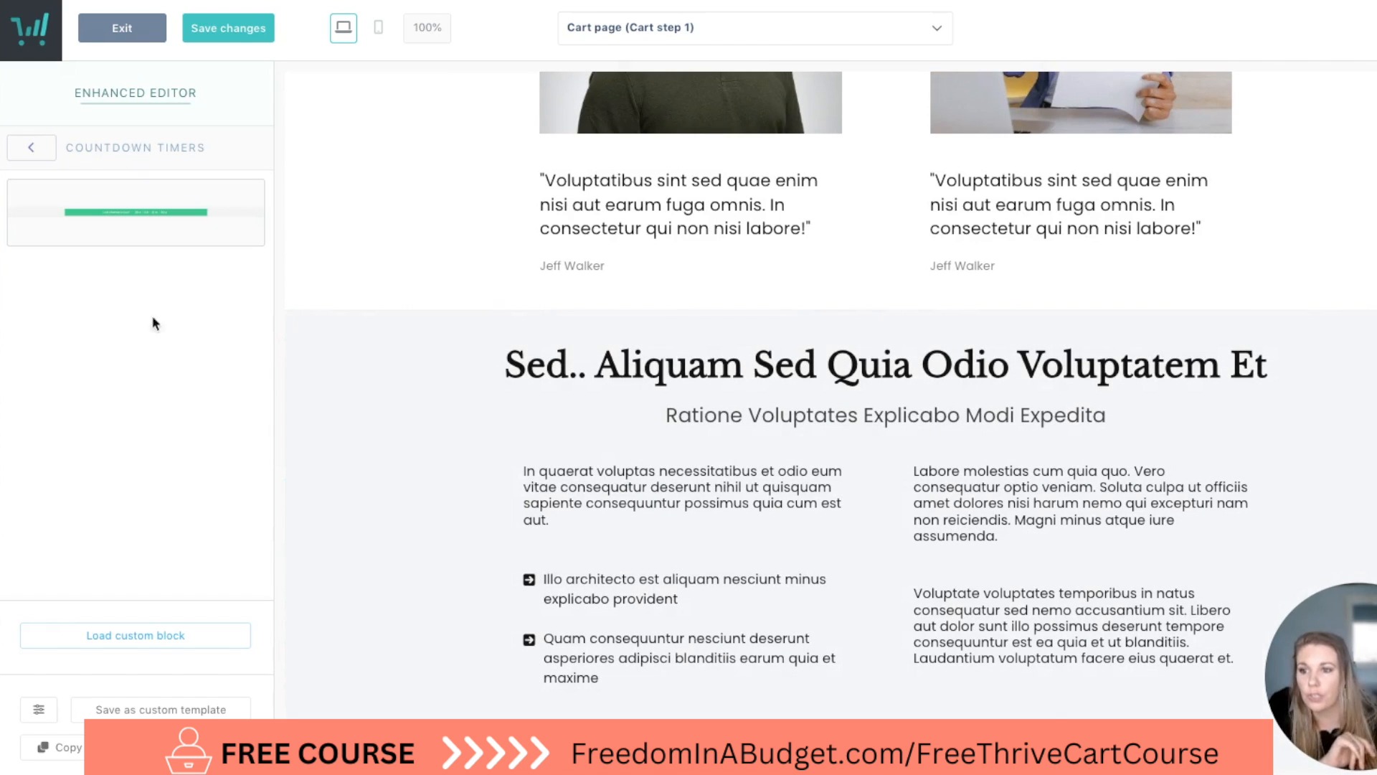
pyautogui.moveTo(181, 209); pyautogui.dragTo(715, 328)
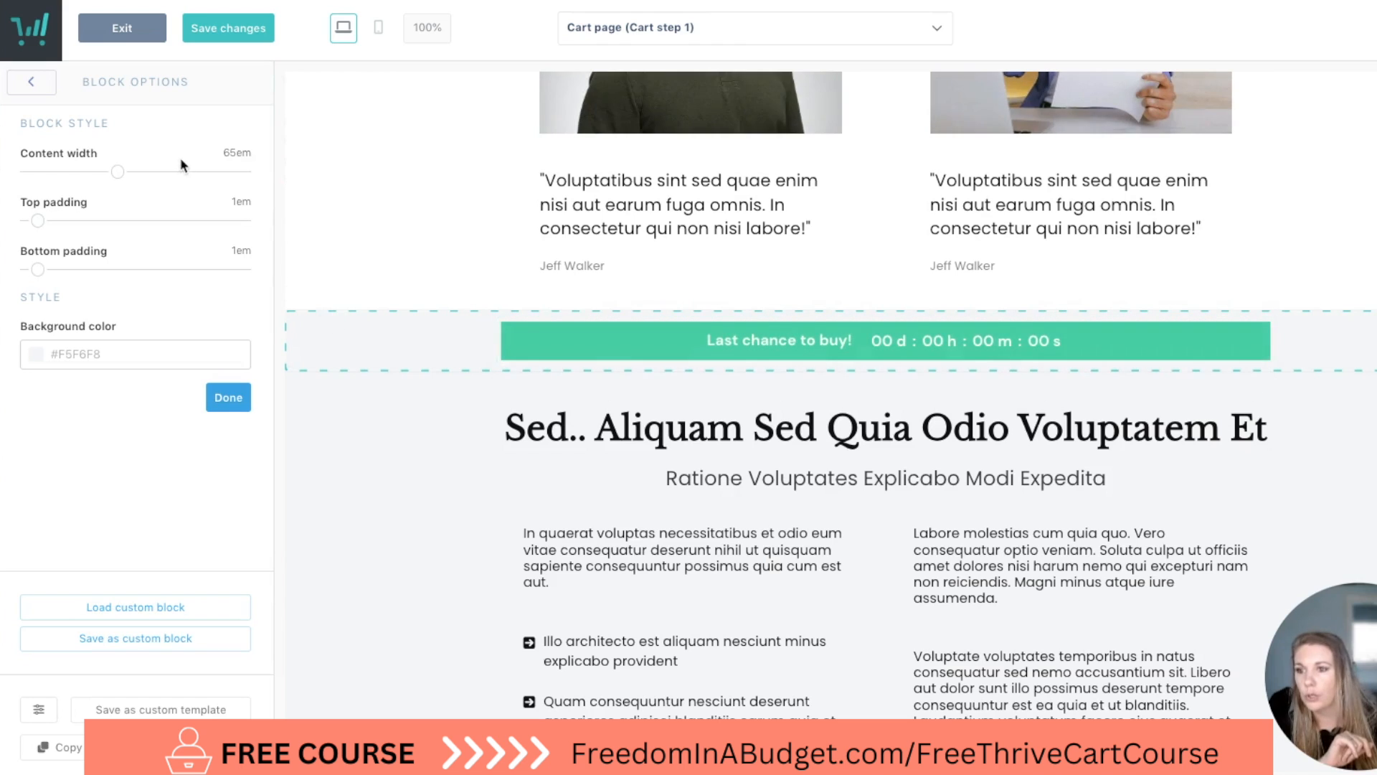
# Set the countdown timer's font size to 30px and check its text casing options.
pyautogui.click(823, 353)
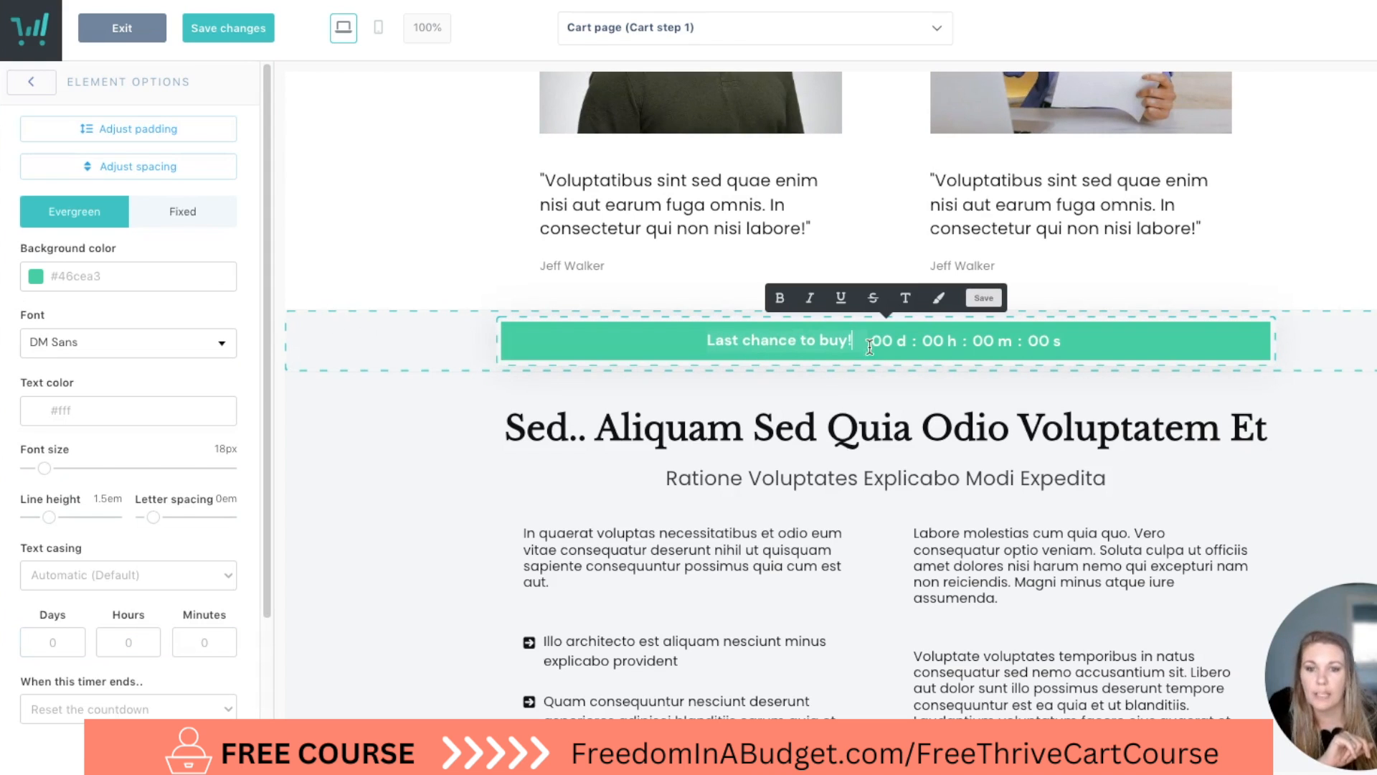
pyautogui.moveTo(45, 469)
pyautogui.mouseDown()
pyautogui.moveTo(75, 469)
pyautogui.moveTo(56, 469)
pyautogui.mouseUp()
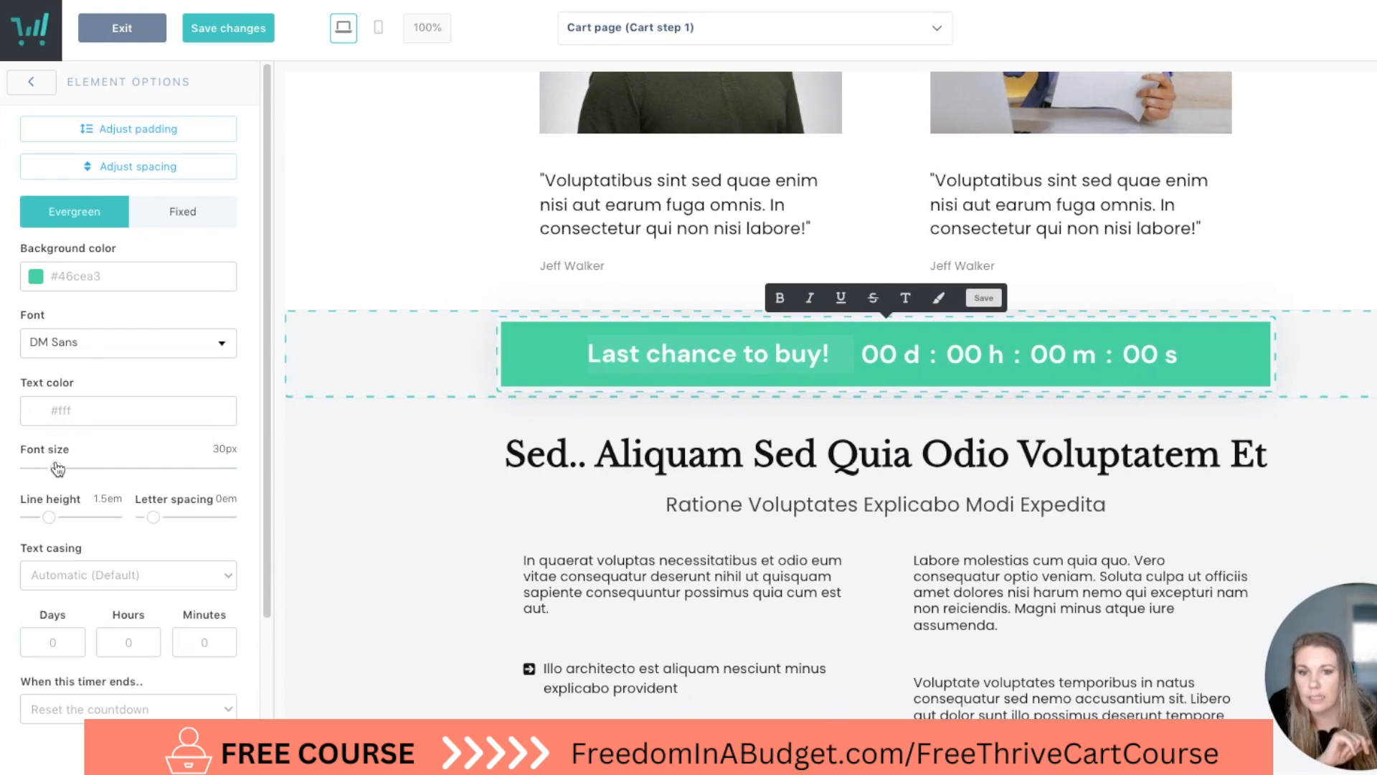
pyautogui.scroll(-3, 162, 459)
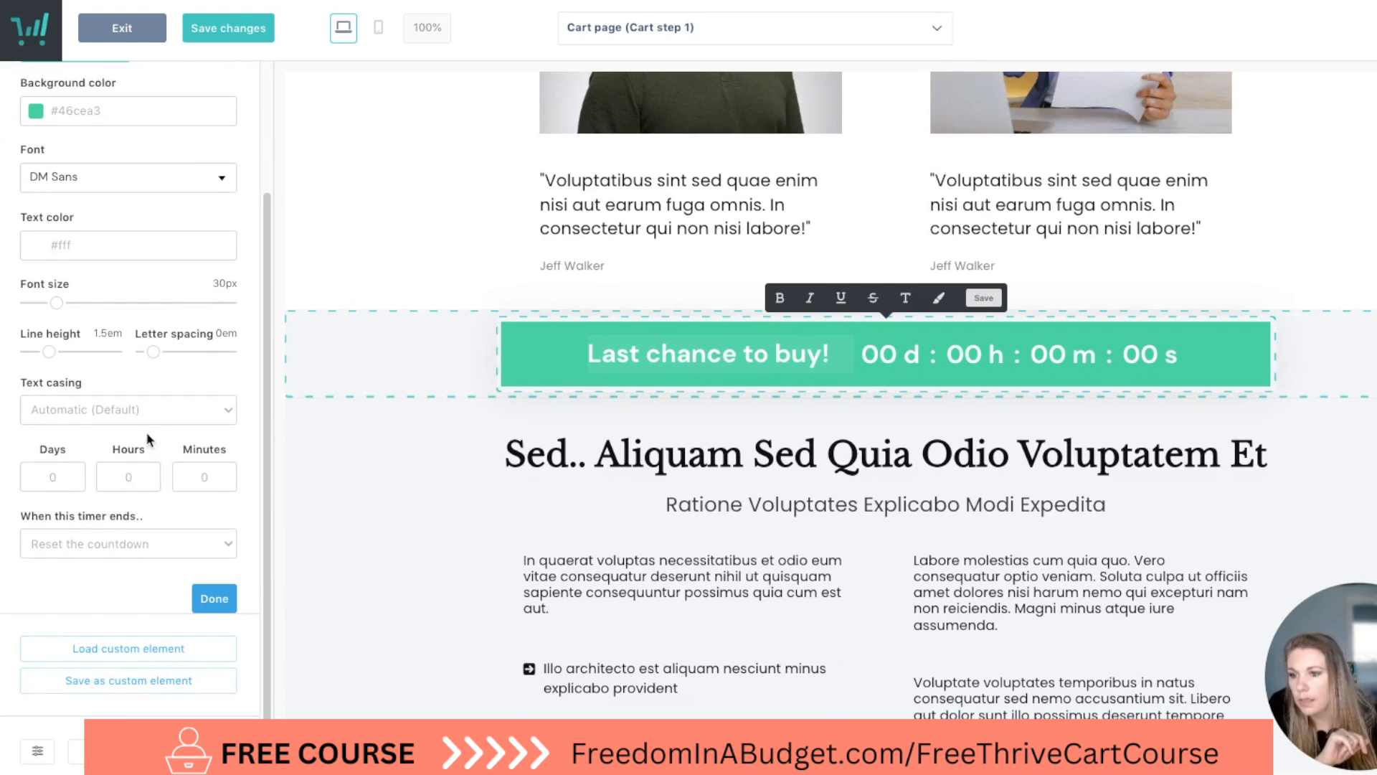
pyautogui.click(136, 406)
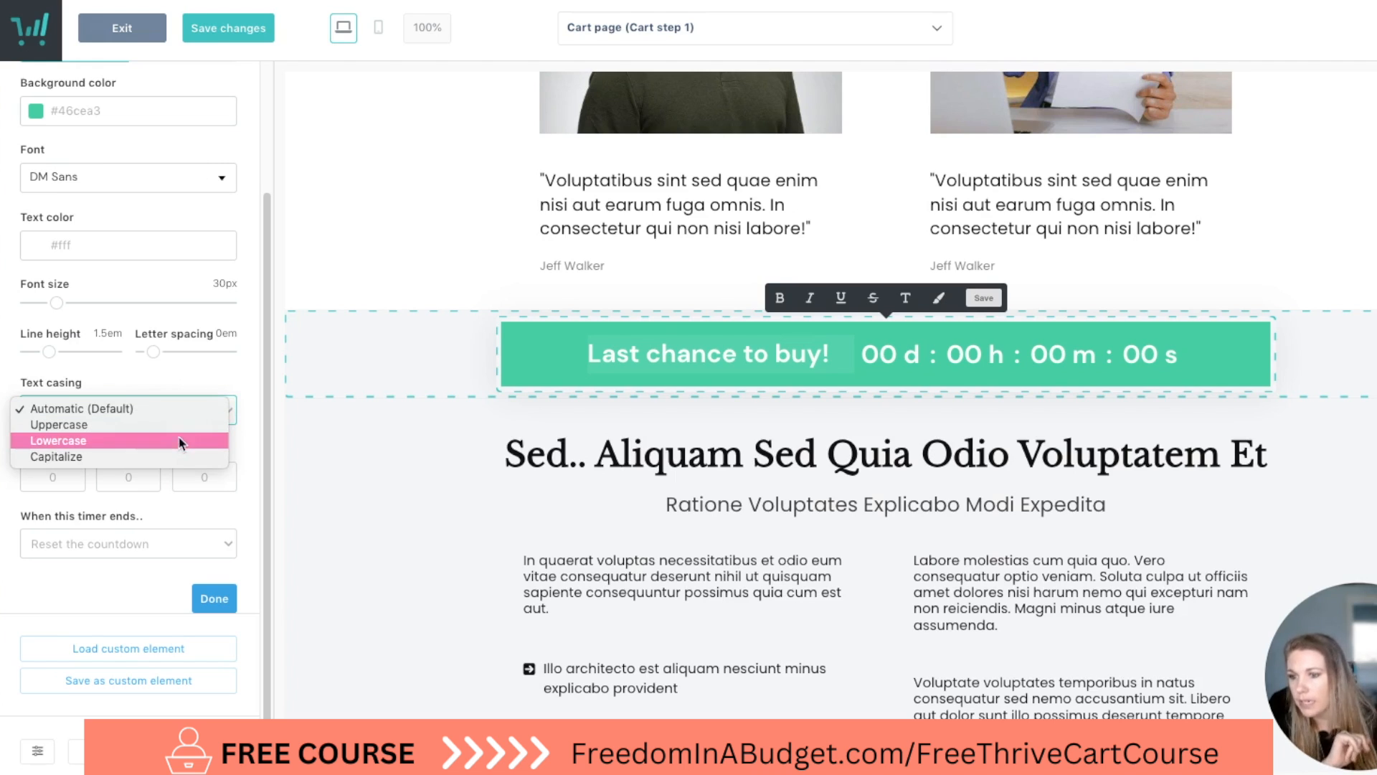
pyautogui.click(201, 520)
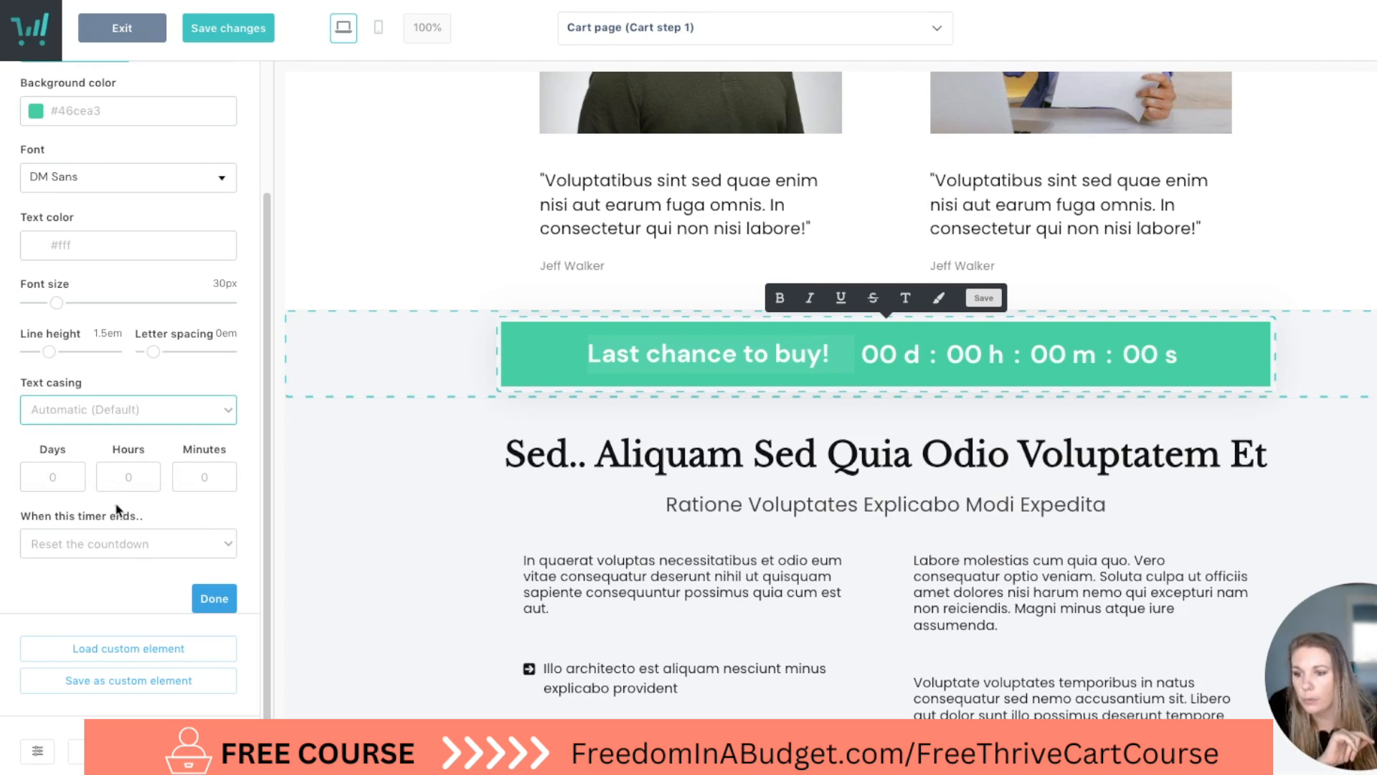
# Check the options for when the timer ends and set the evergreen countdown to 5 days and 4 hours.
pyautogui.click(116, 544)
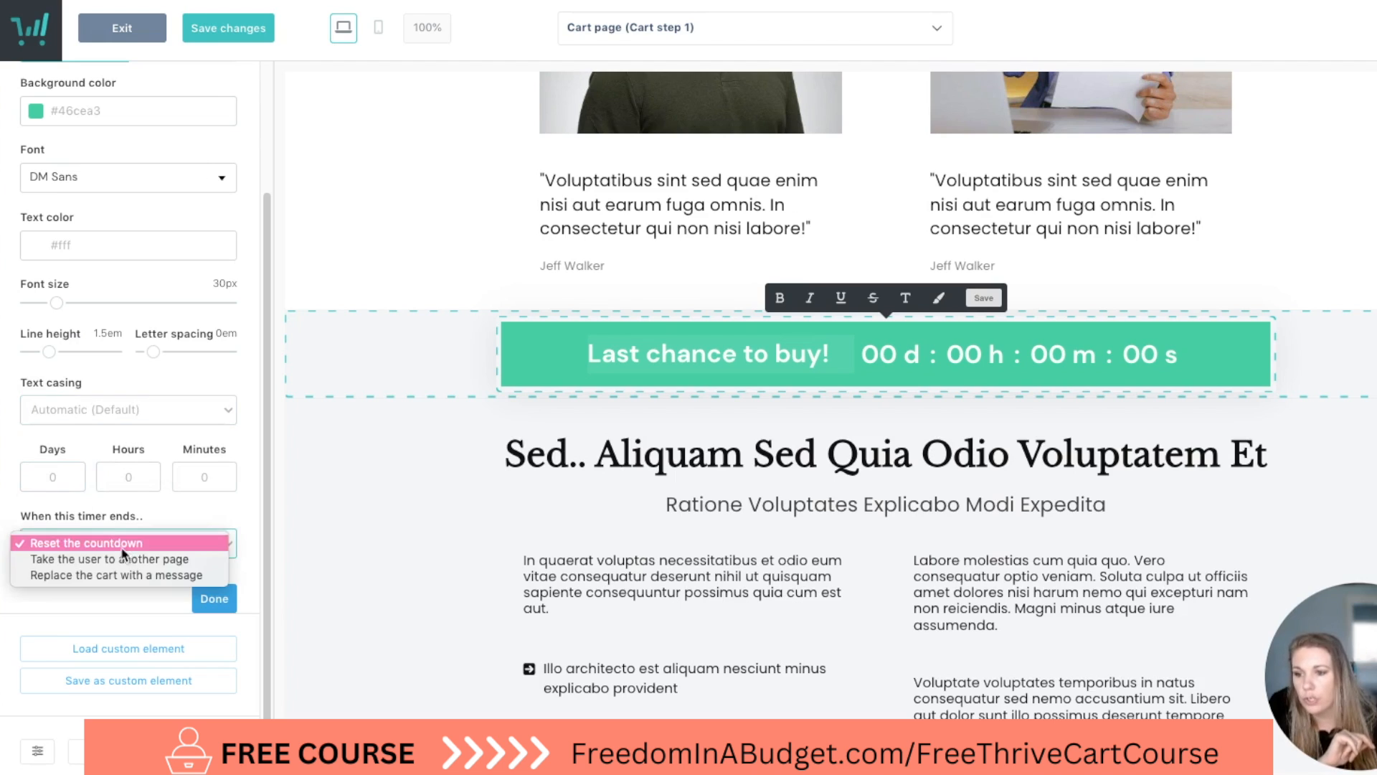
pyautogui.click(68, 477)
pyautogui.doubleClick(67, 474)
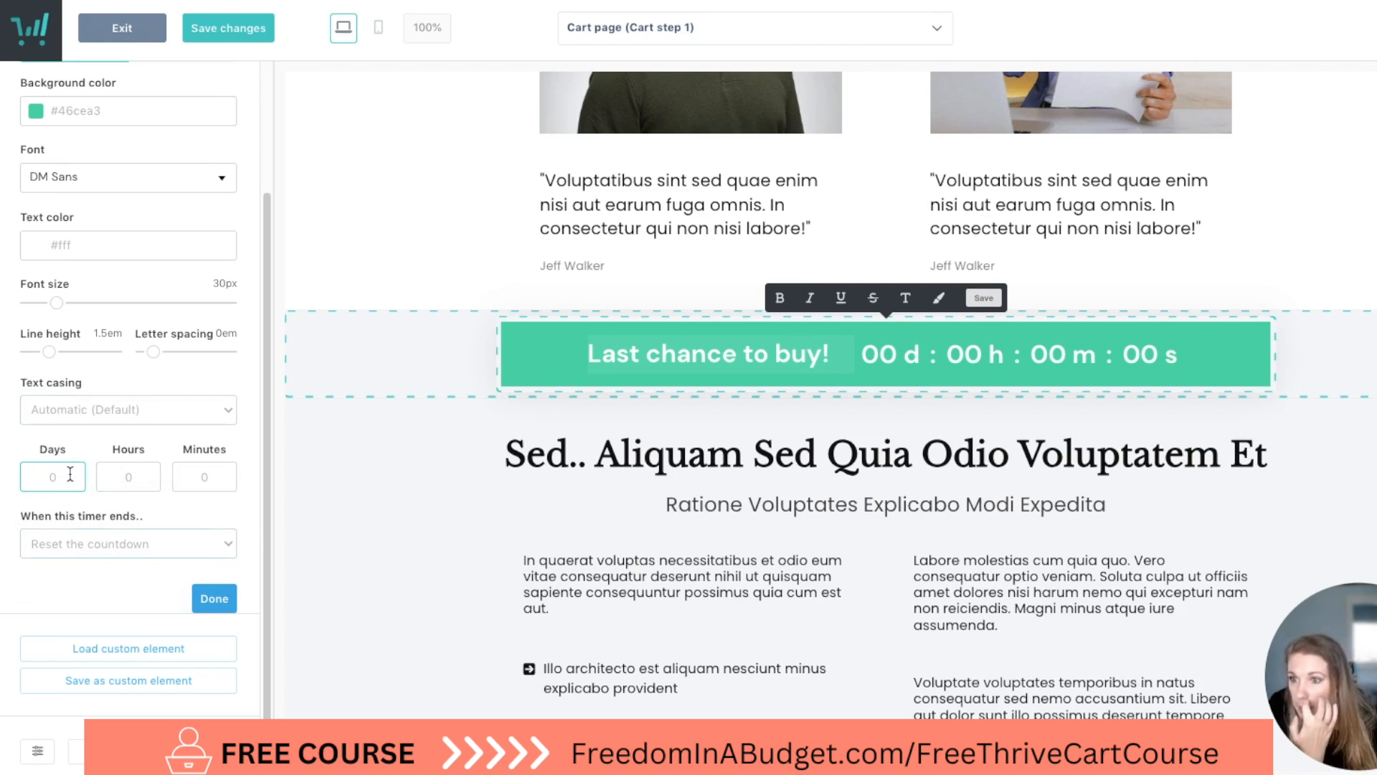
pyautogui.scroll(-1, 72, 488)
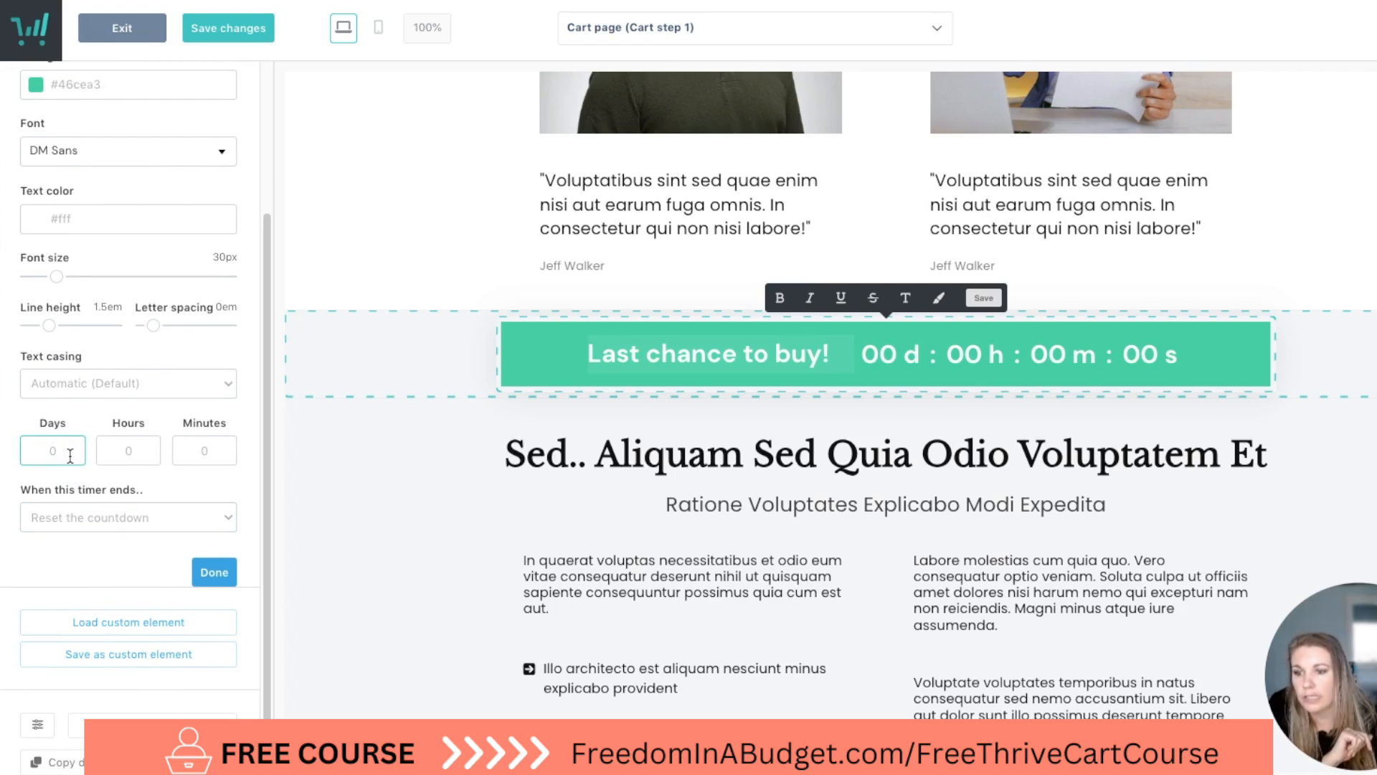
pyautogui.write('5')
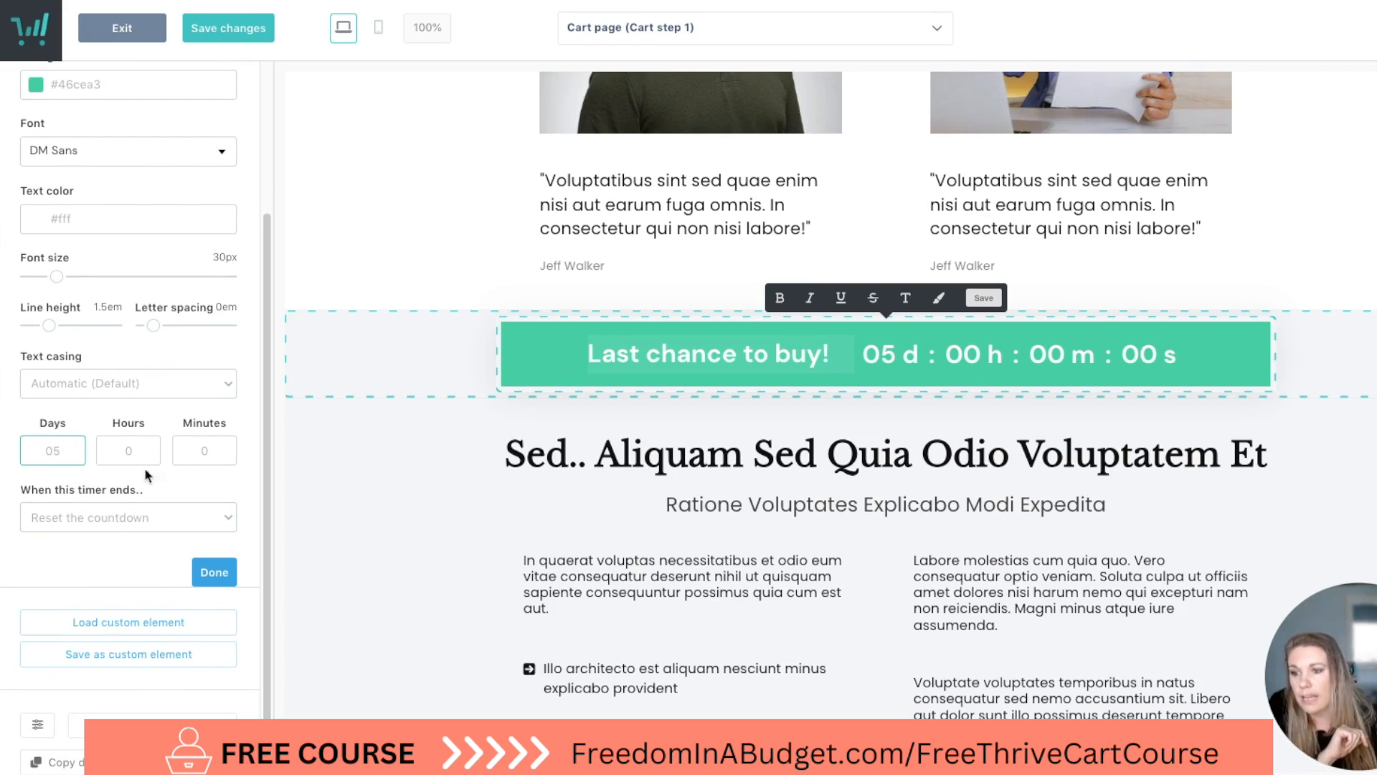
pyautogui.doubleClick(128, 452)
pyautogui.write('4')
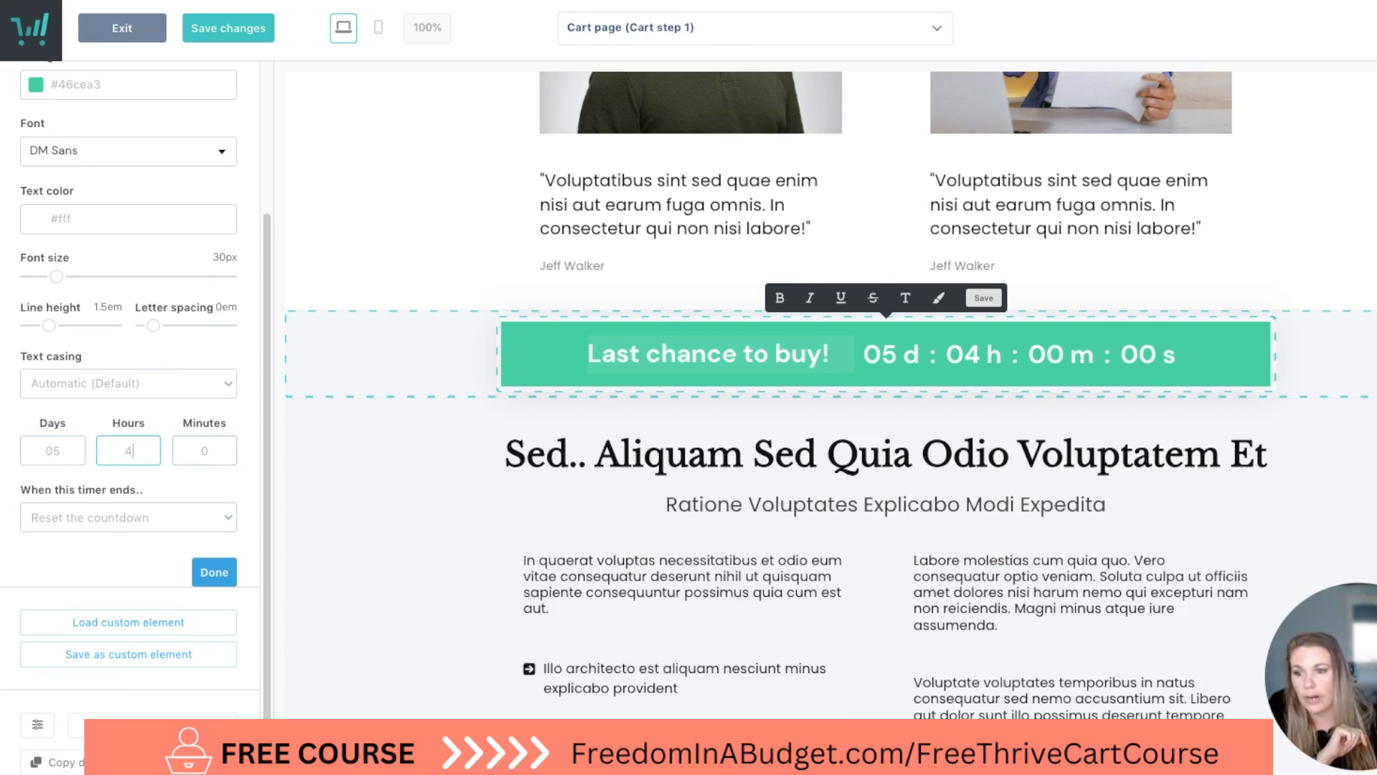
pyautogui.click(237, 494)
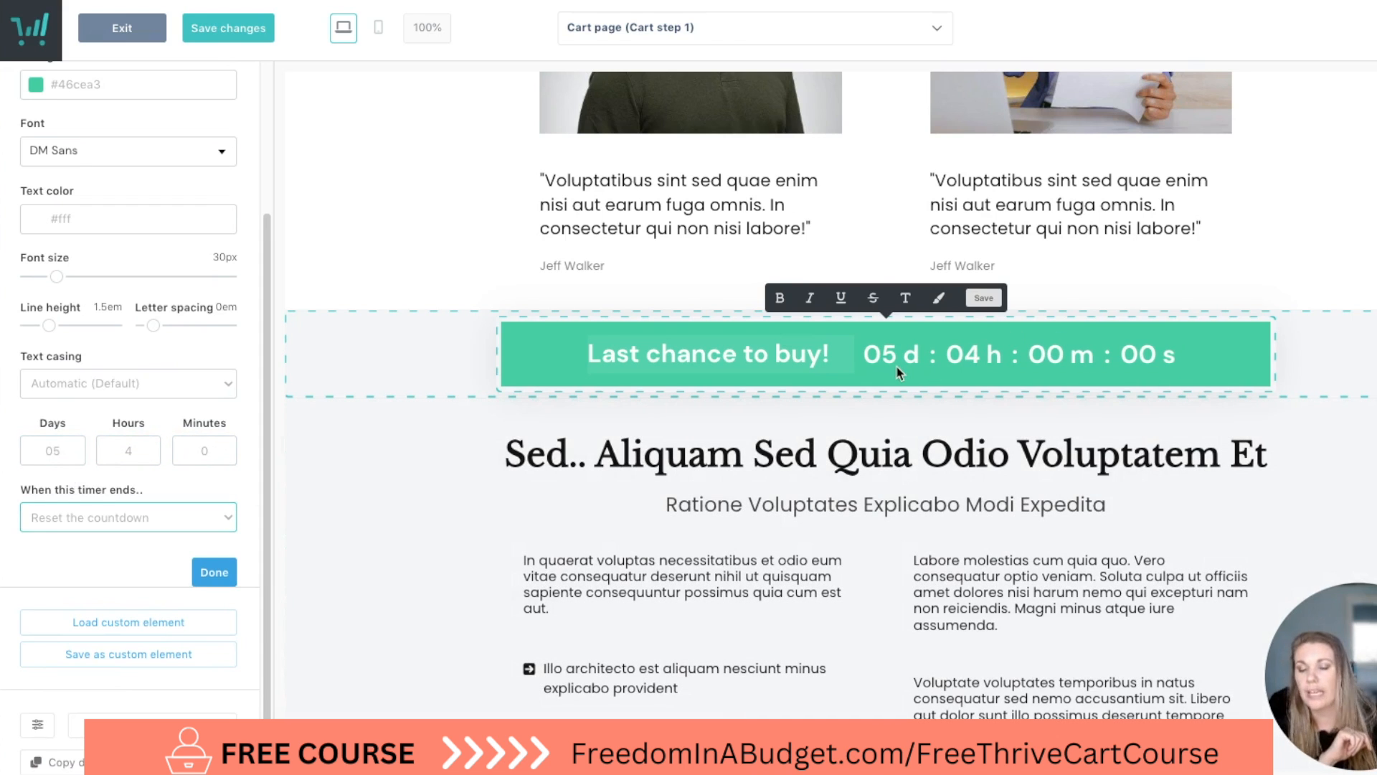
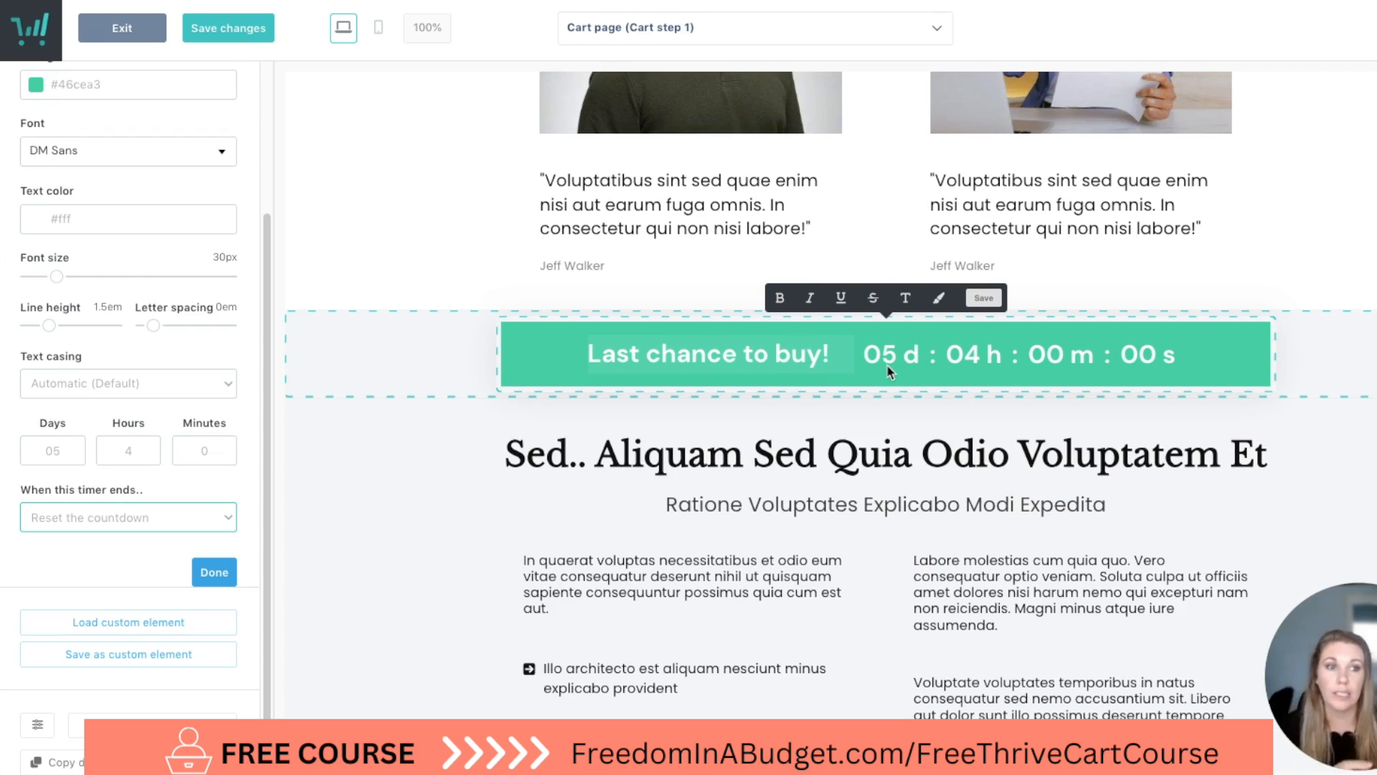
# Try the redirect option for when the countdown timer ends, and set it to replace the cart with a message.
pyautogui.click(152, 517)
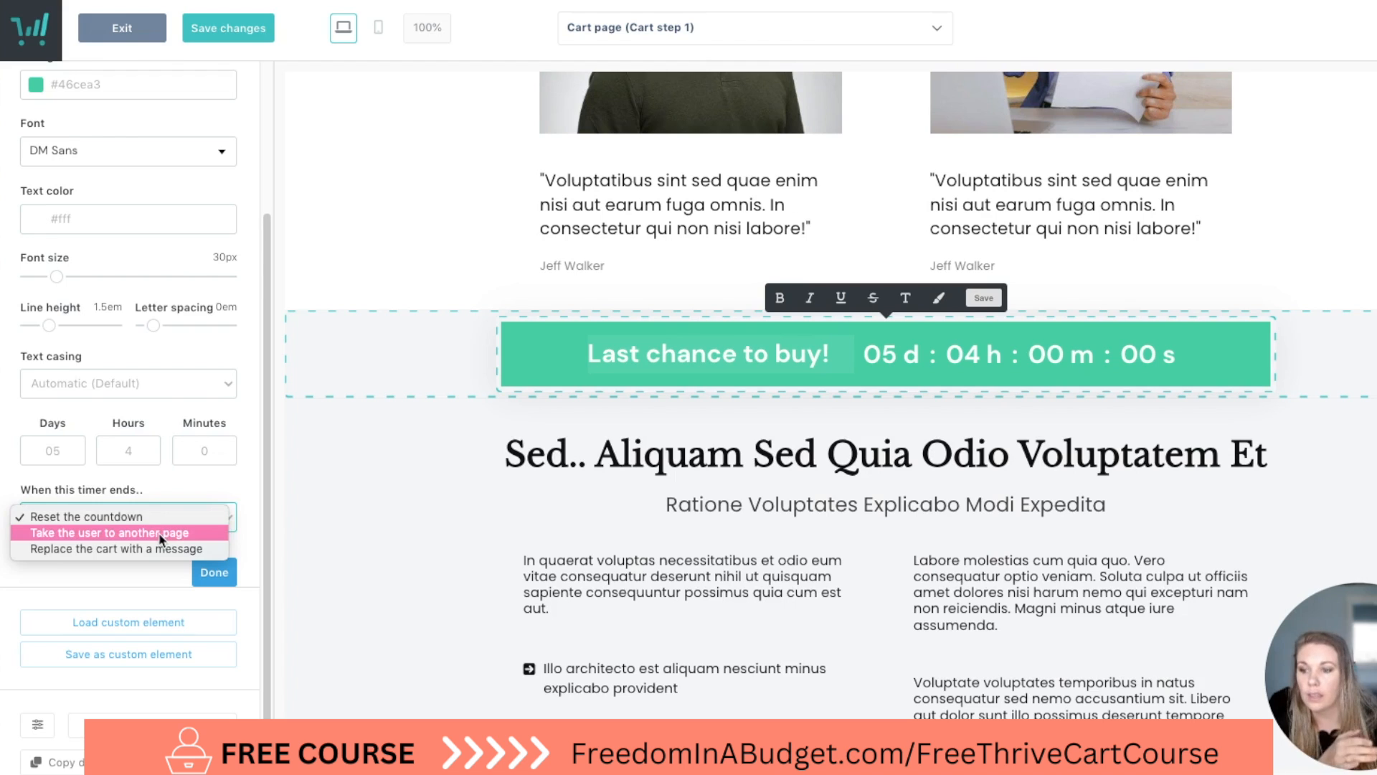
pyautogui.click(161, 532)
pyautogui.click(130, 515)
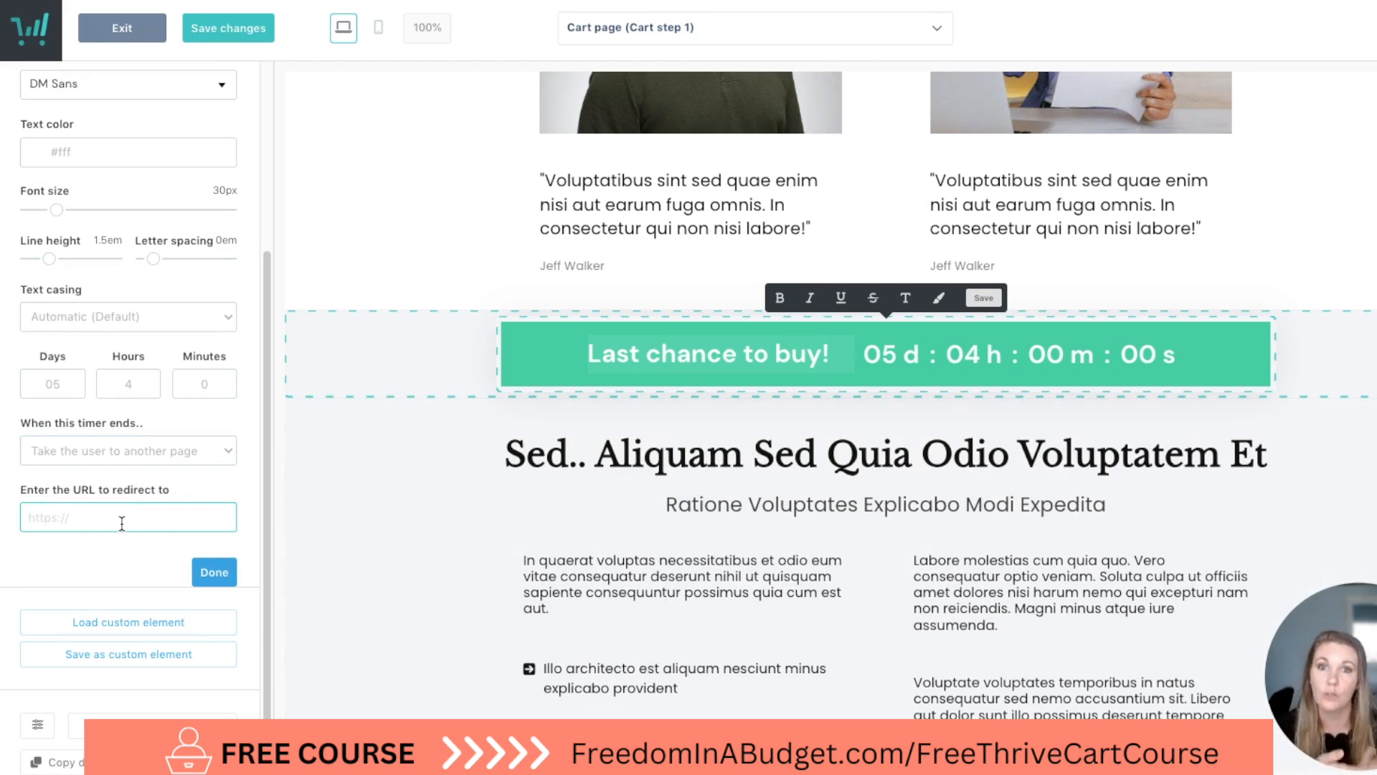
pyautogui.click(154, 452)
pyautogui.click(158, 467)
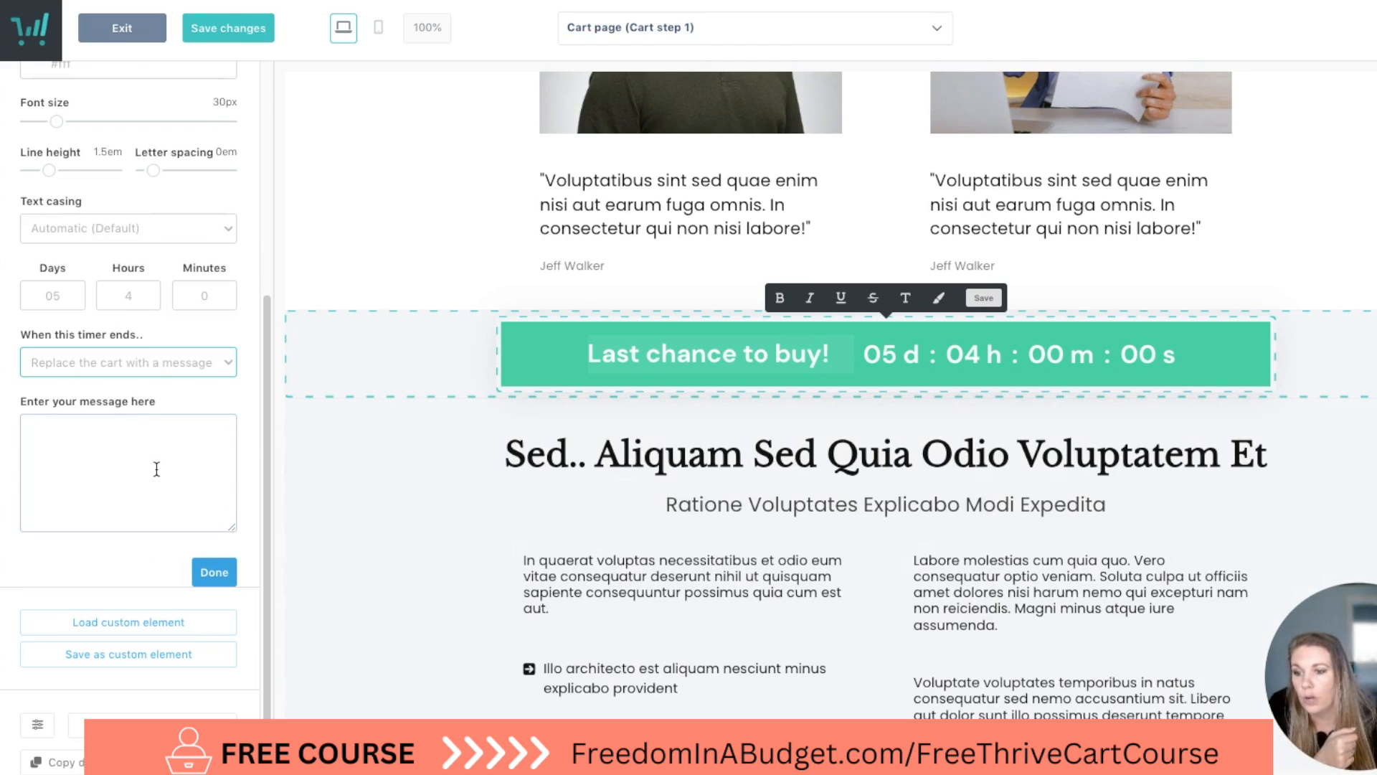
pyautogui.click(158, 446)
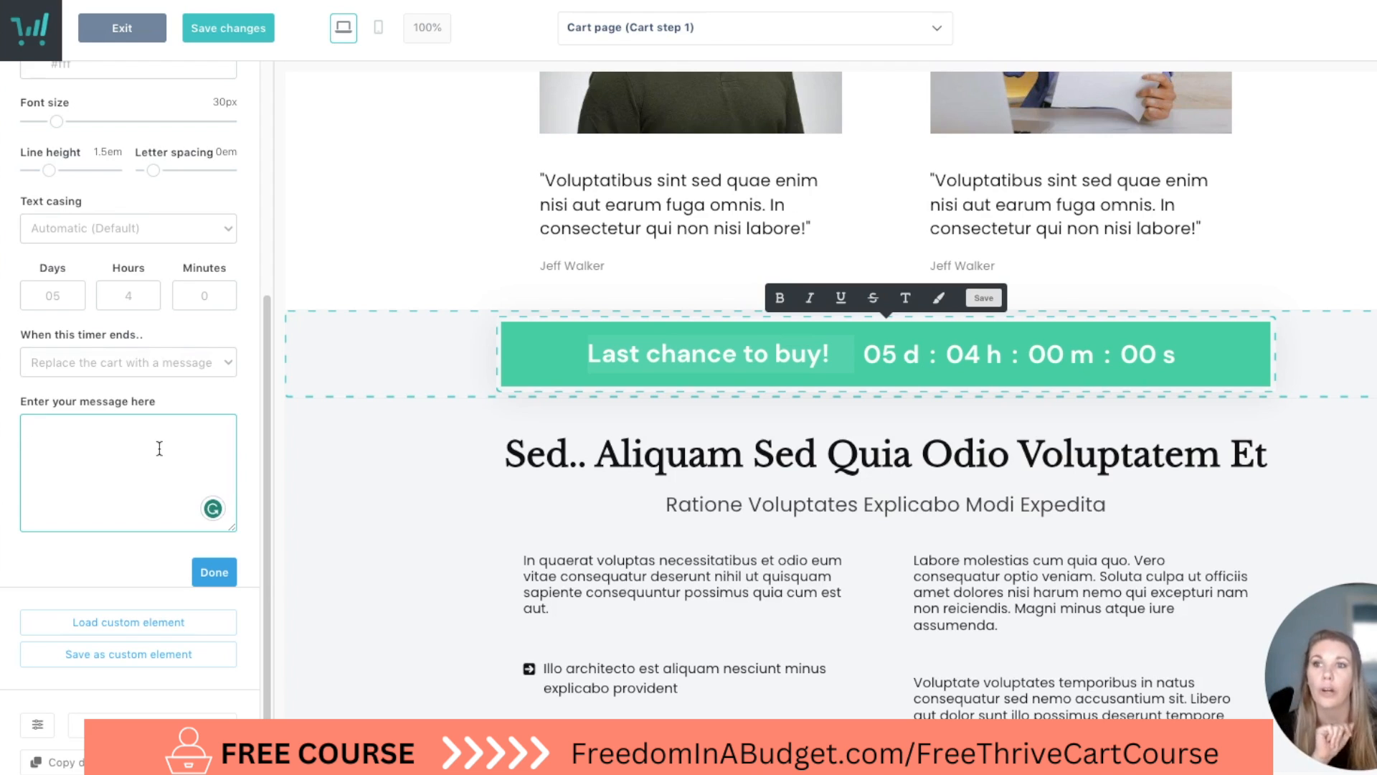
# Try the light teal swatch for the countdown timer's background and set the color to pink #E06592.
pyautogui.scroll(4, 181, 357)
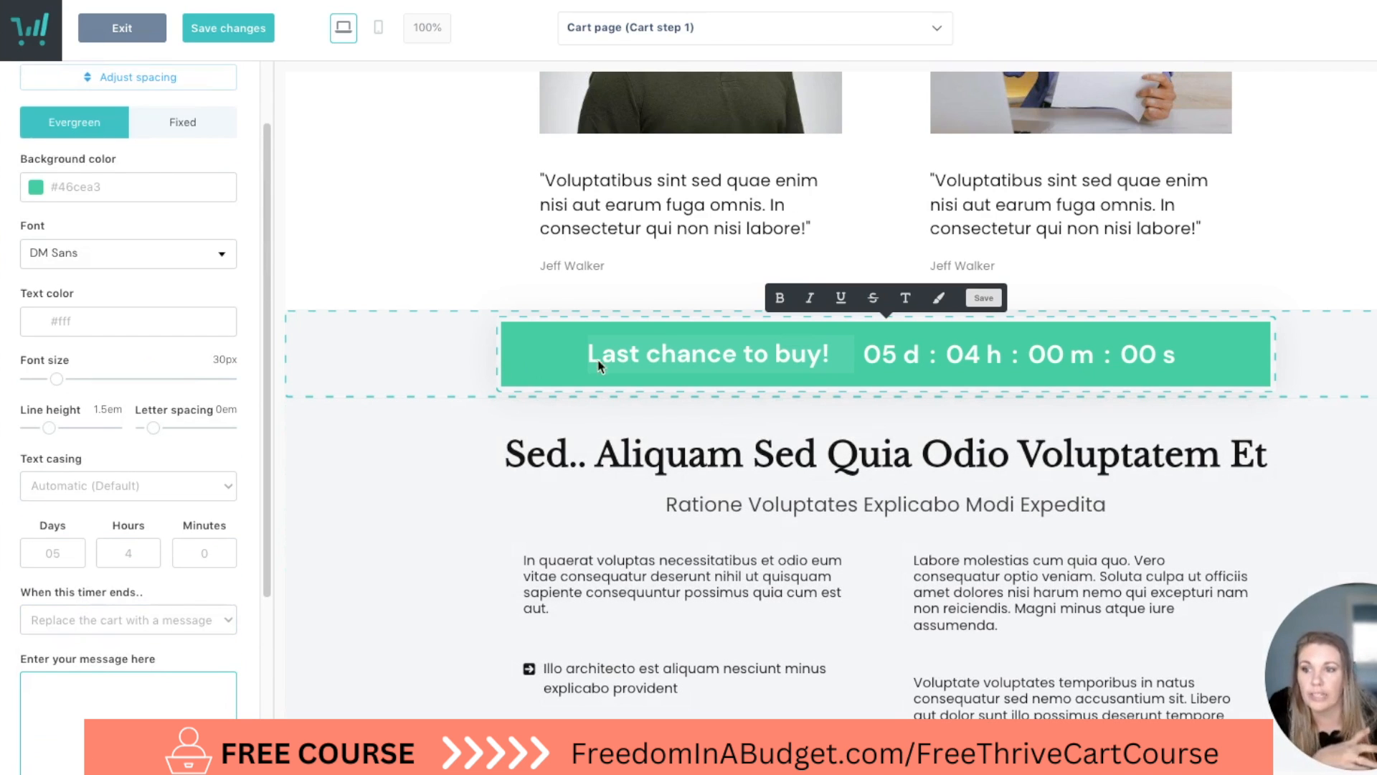
pyautogui.click(77, 183)
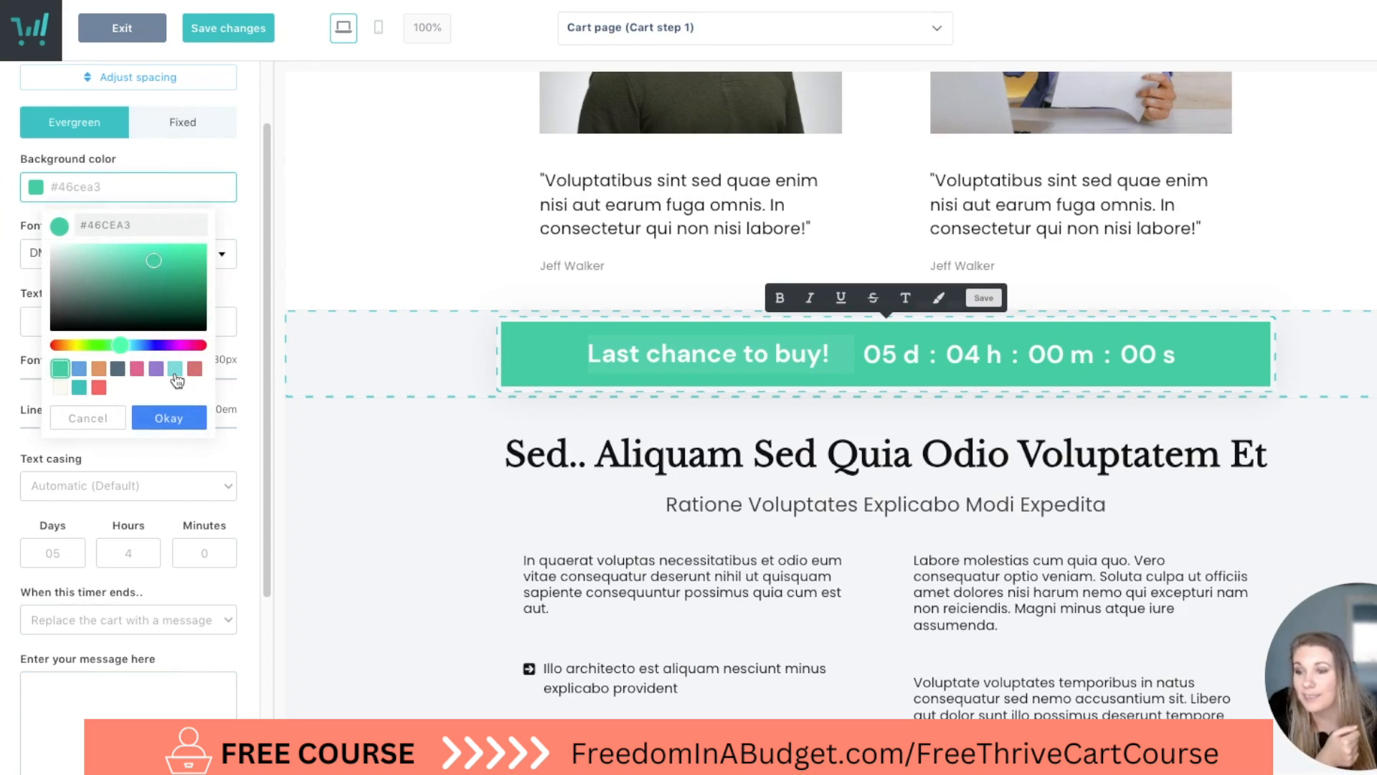
pyautogui.click(175, 370)
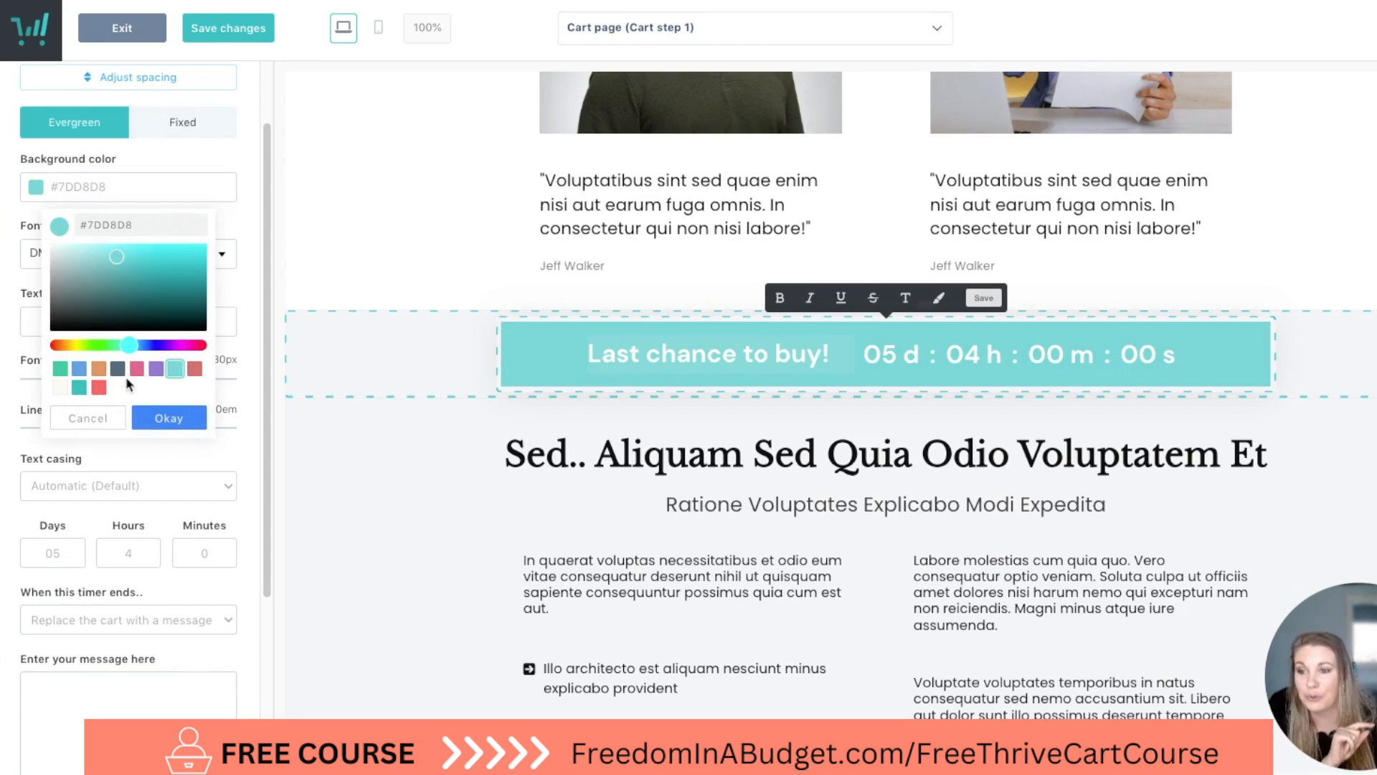
pyautogui.click(137, 370)
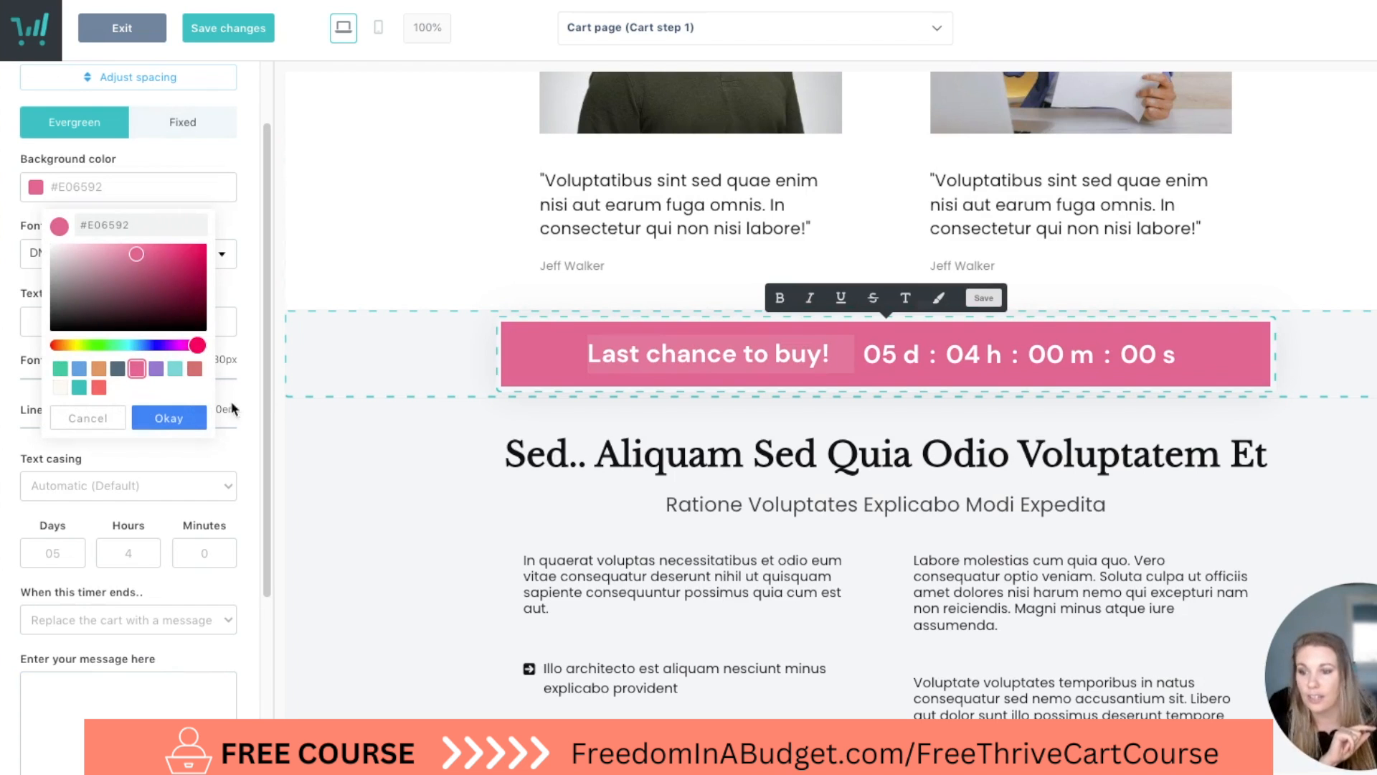
pyautogui.click(398, 420)
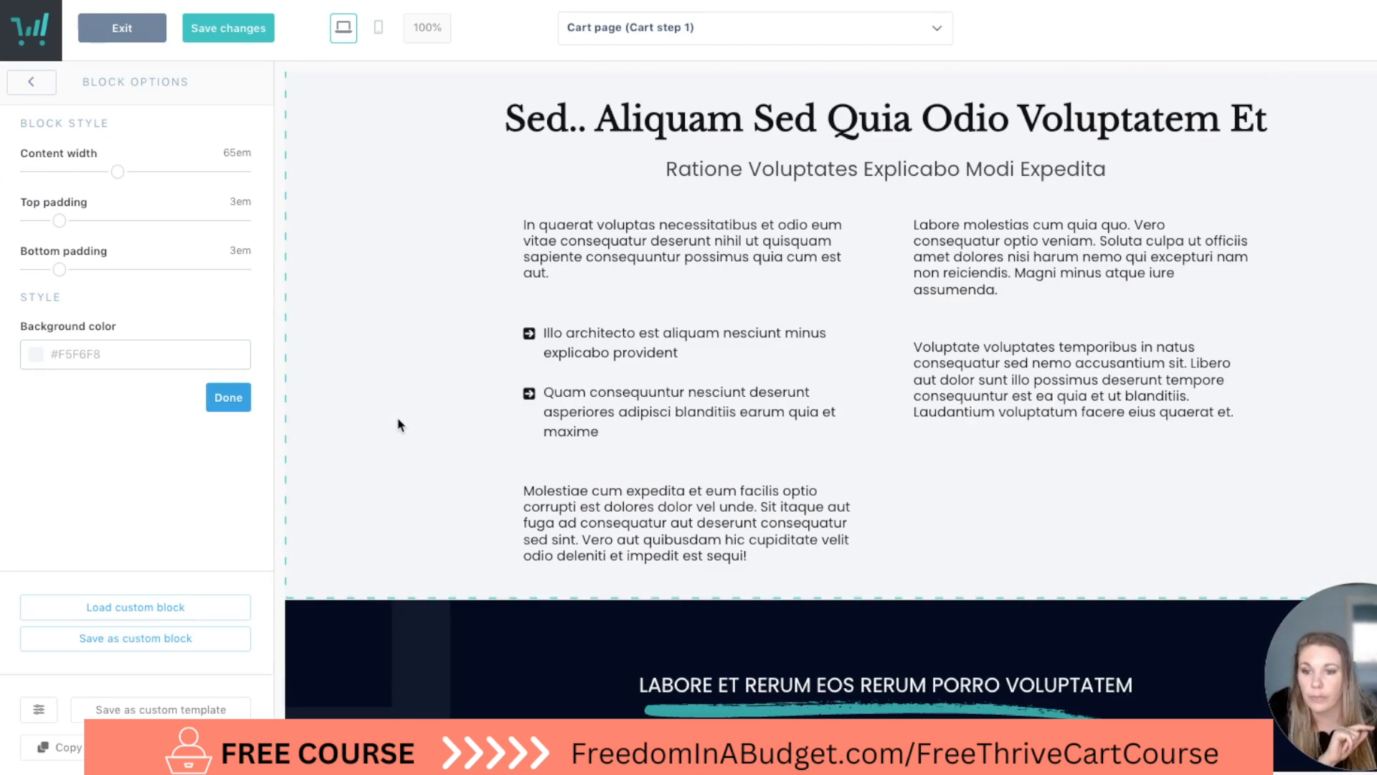
# Examine the remaining template sections below the timer, including the bullet list, benefits, bonuses and value list, down to the checkout form.
pyautogui.scroll(-1, 400, 421)
pyautogui.click(739, 388)
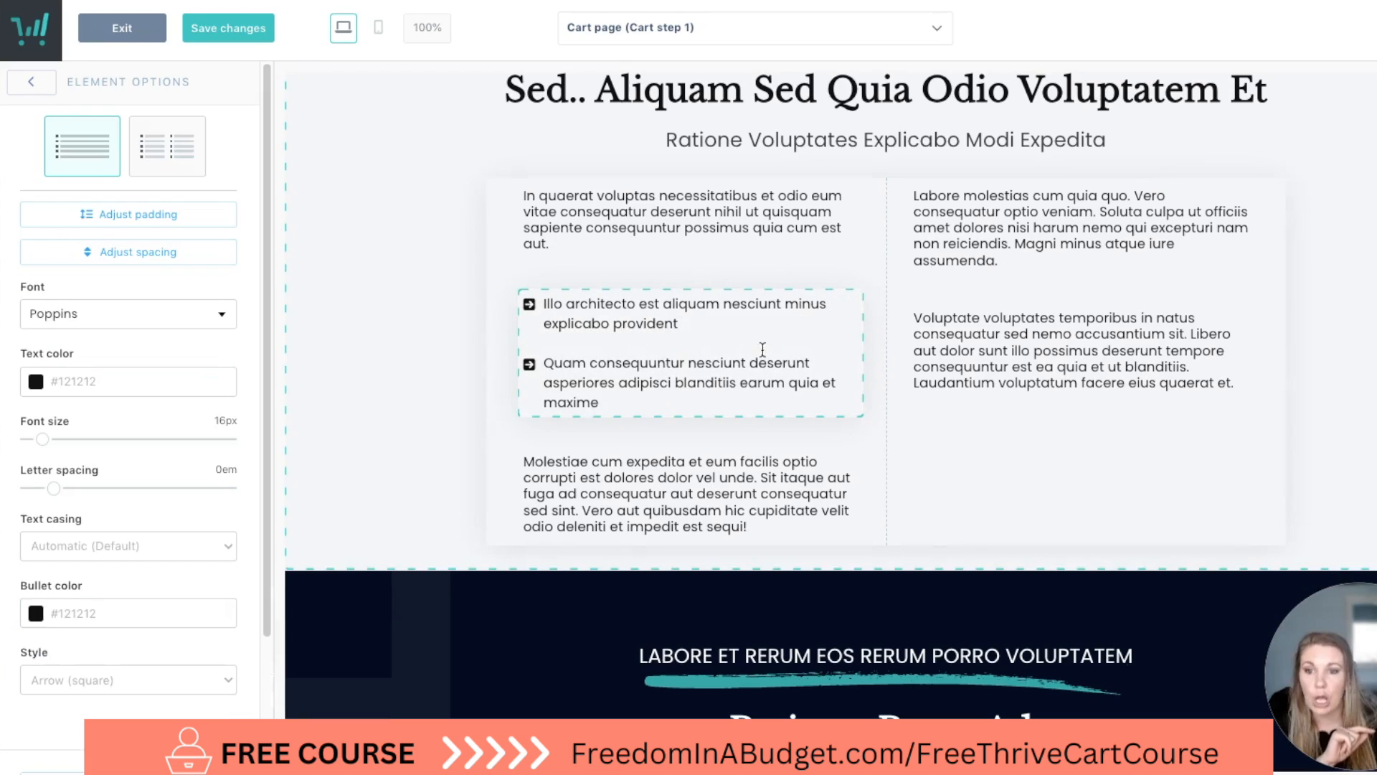
pyautogui.scroll(-5, 676, 402)
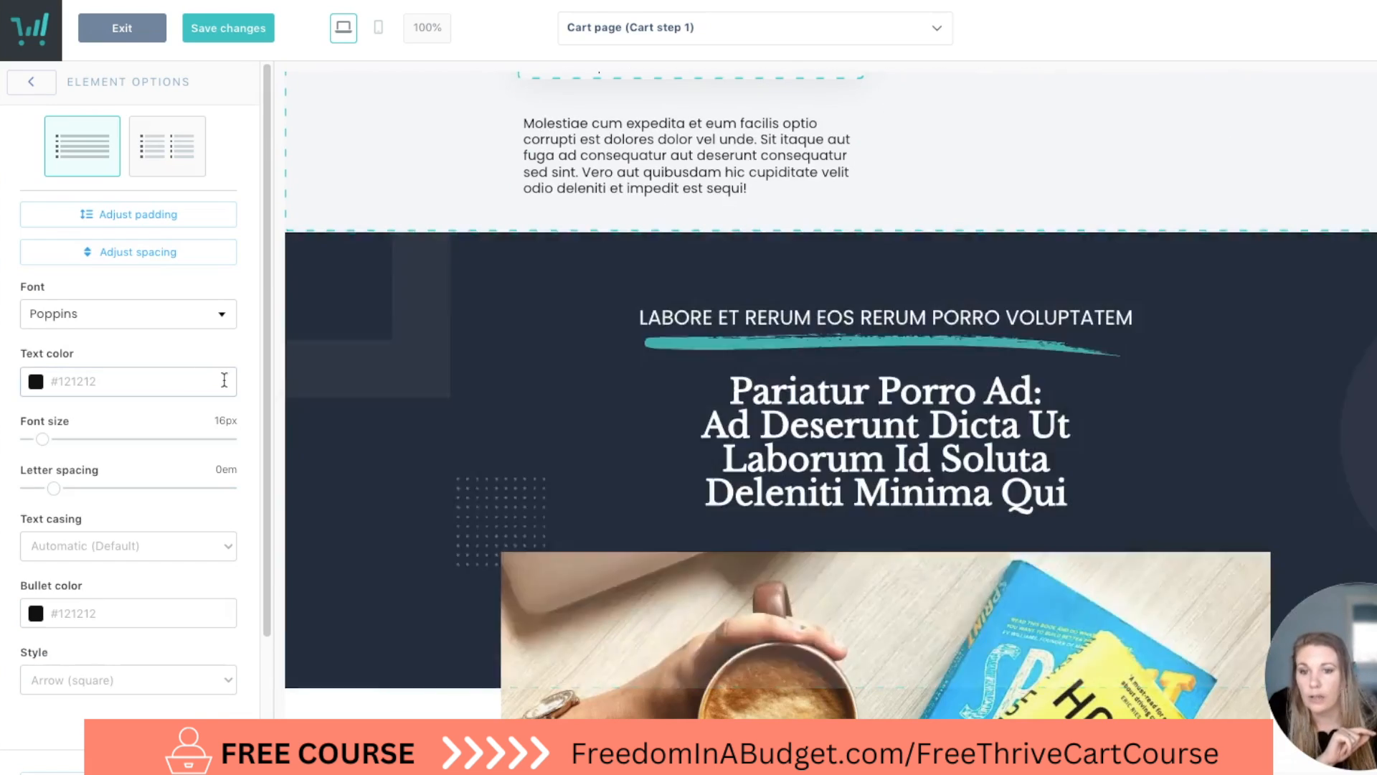
pyautogui.scroll(-5, 308, 403)
pyautogui.scroll(1, 311, 409)
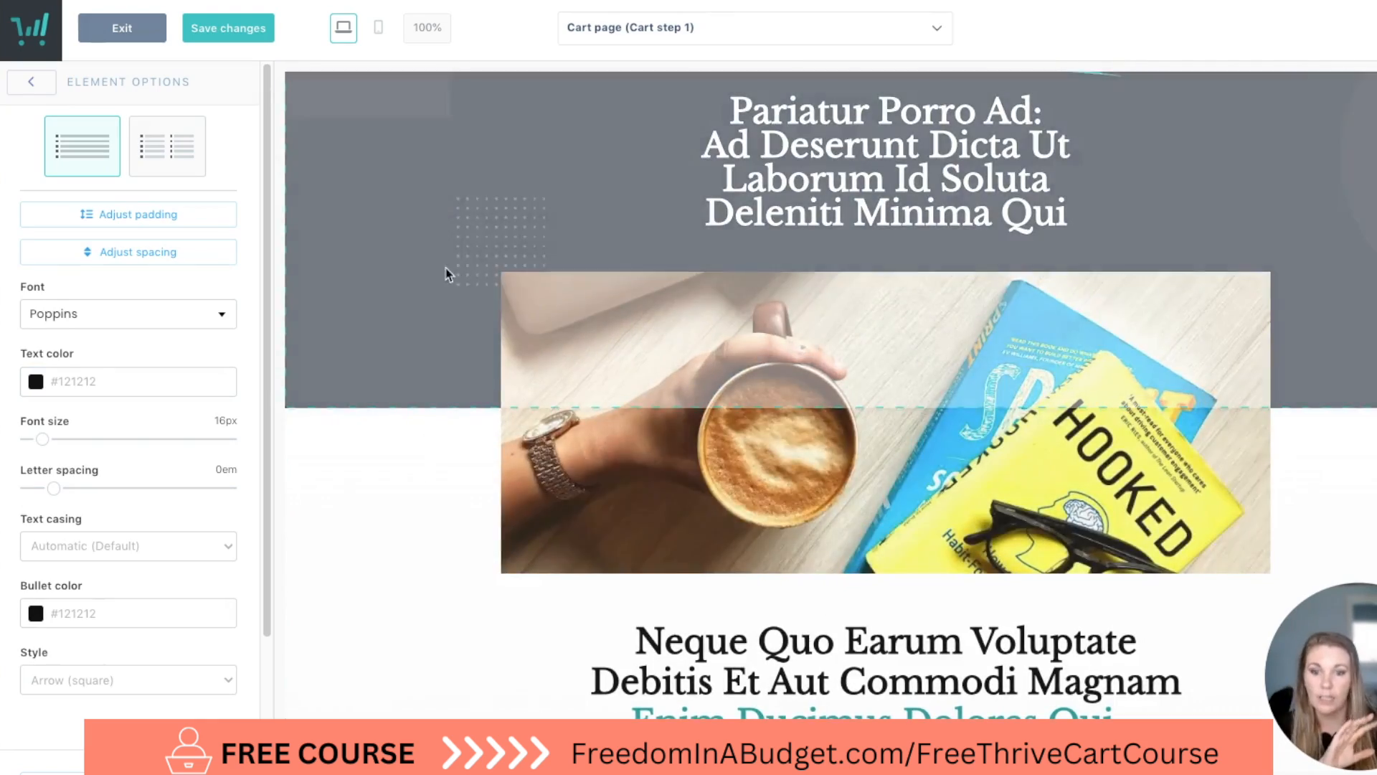
pyautogui.scroll(5, 423, 427)
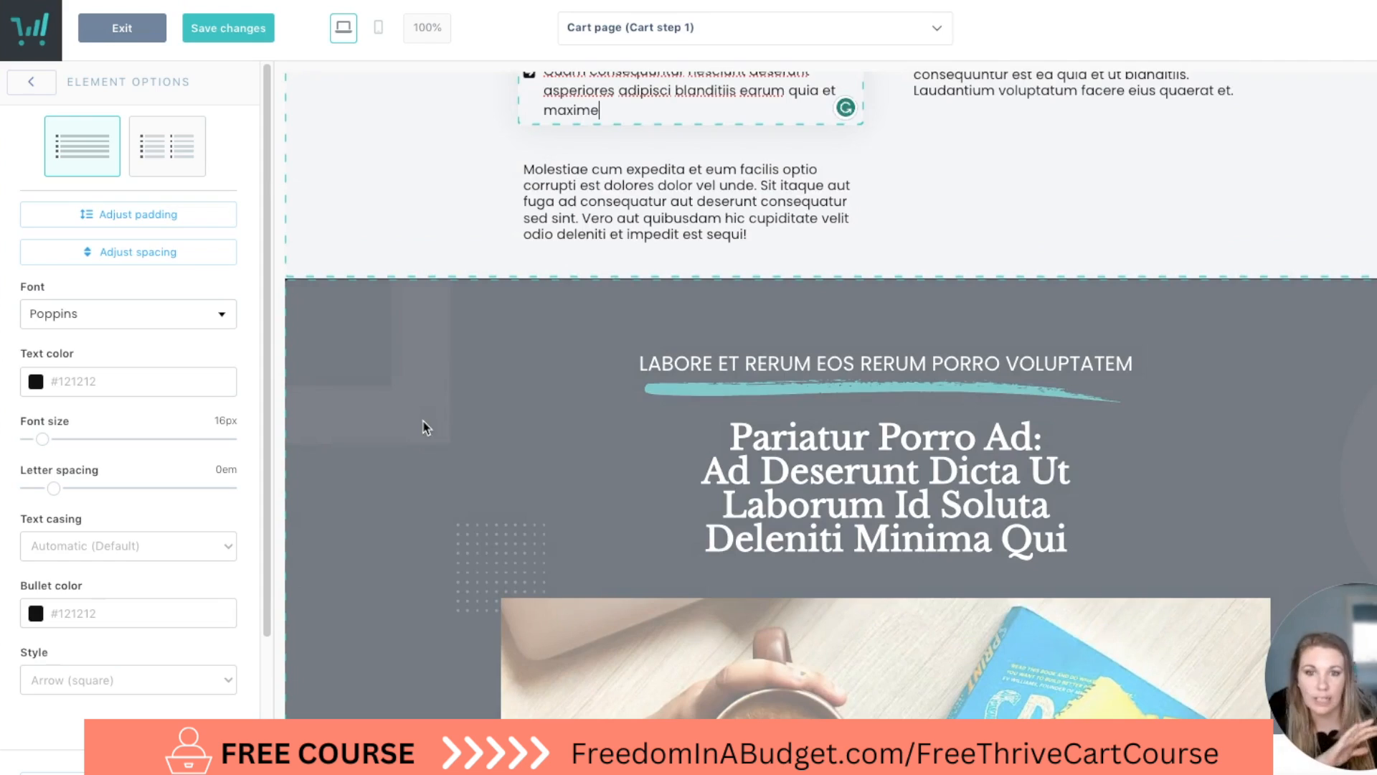
pyautogui.scroll(-20, 651, 495)
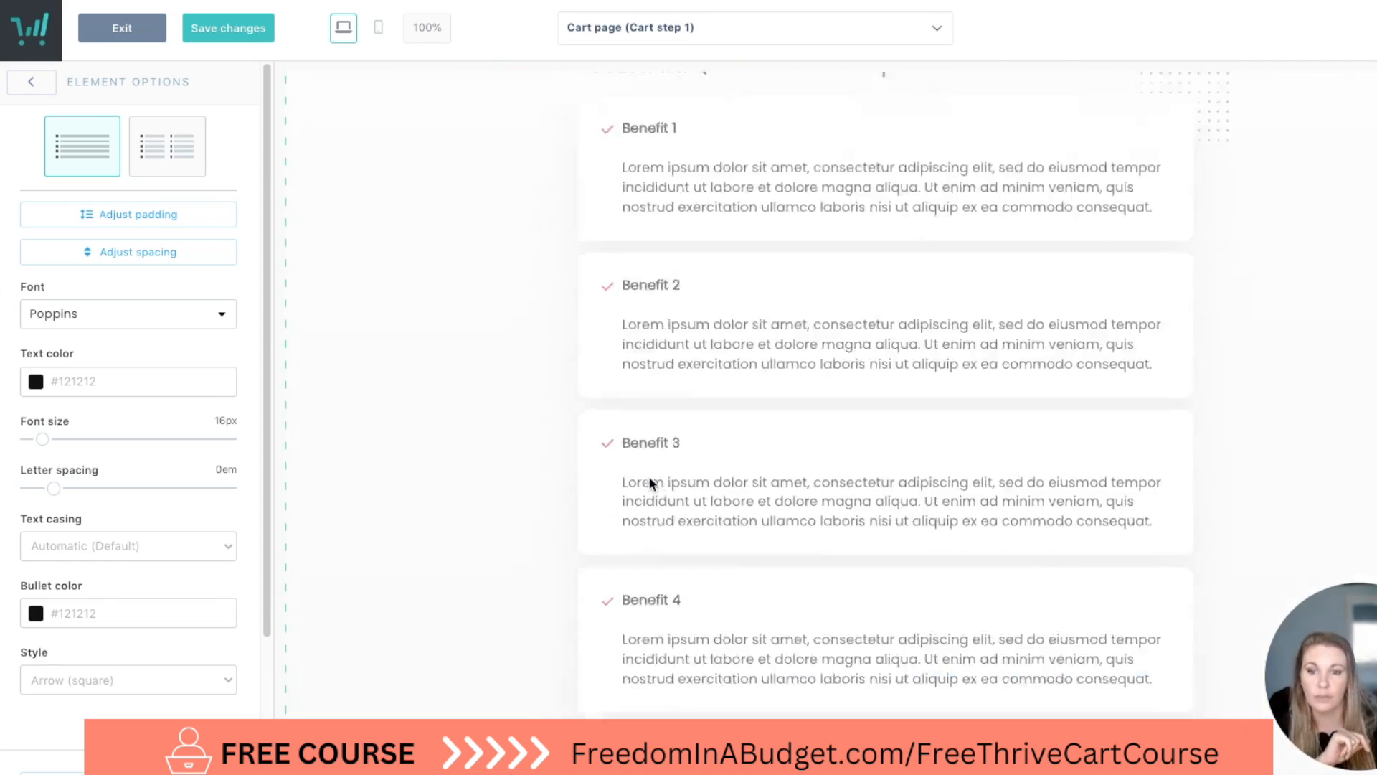
pyautogui.scroll(-20, 651, 483)
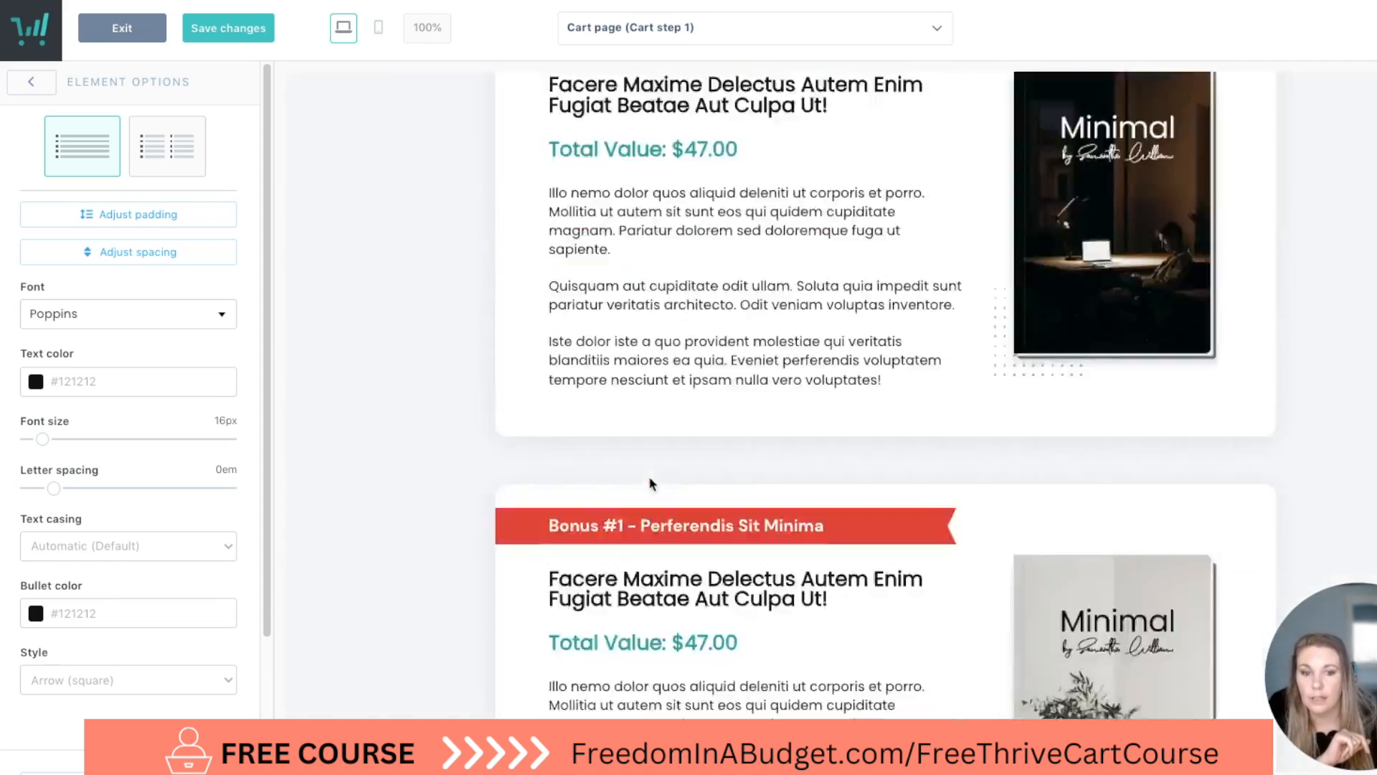
pyautogui.scroll(-6, 651, 483)
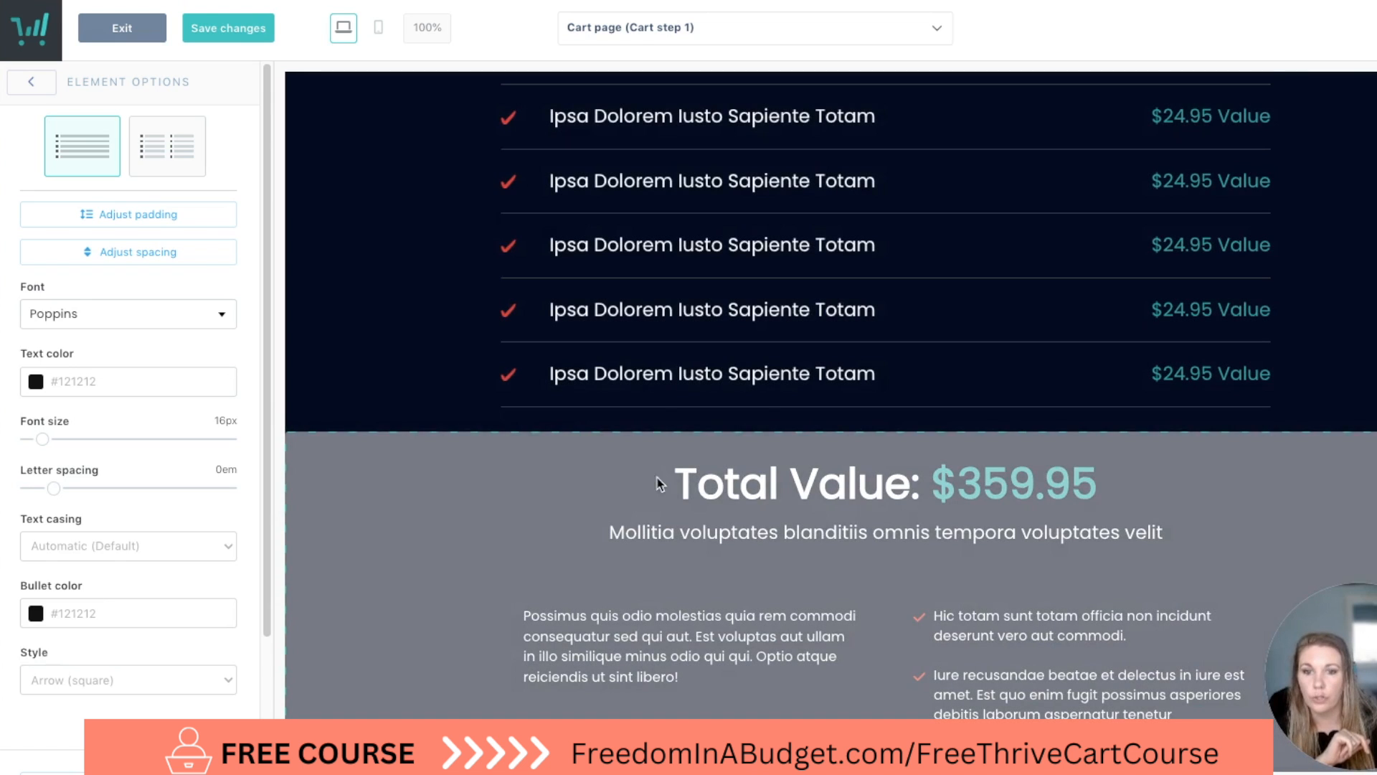
pyautogui.scroll(3, 753, 353)
pyautogui.click(771, 391)
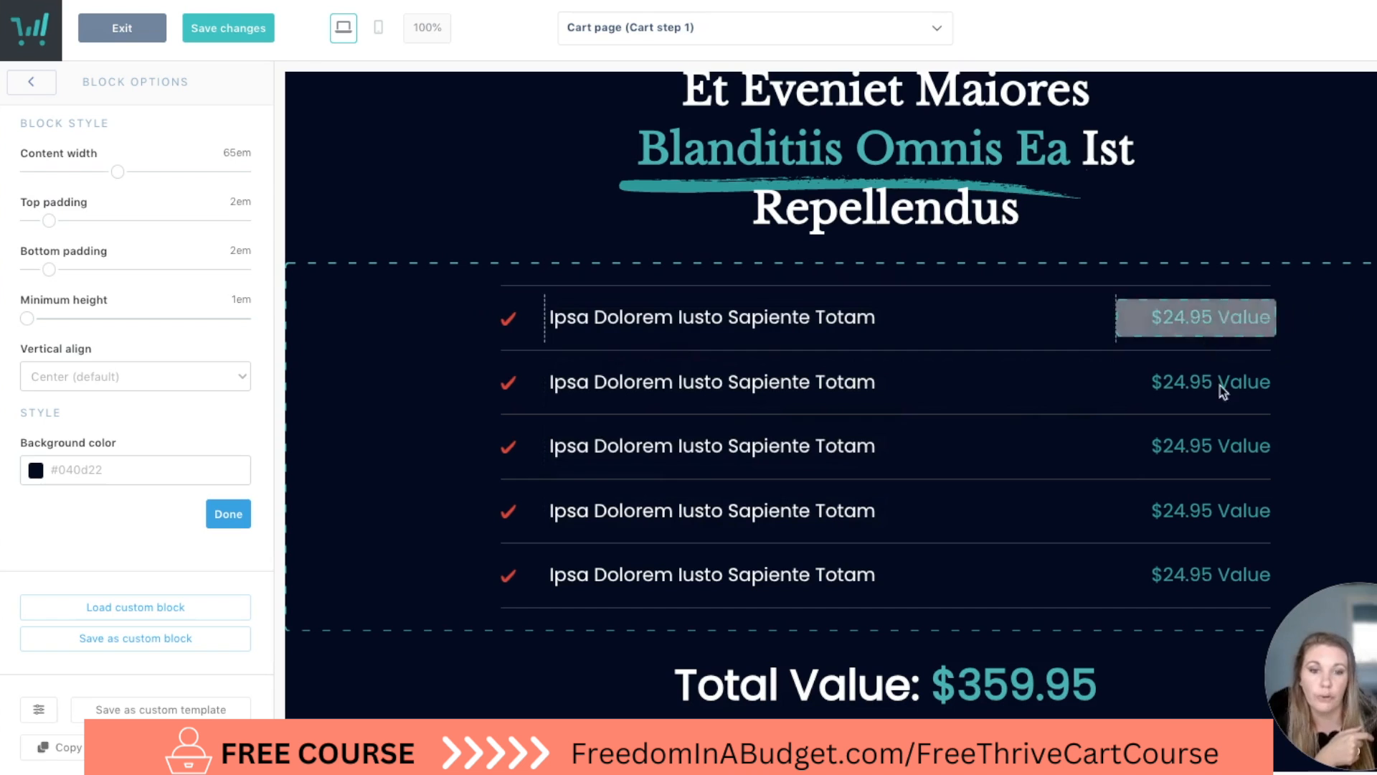
pyautogui.scroll(-7, 959, 363)
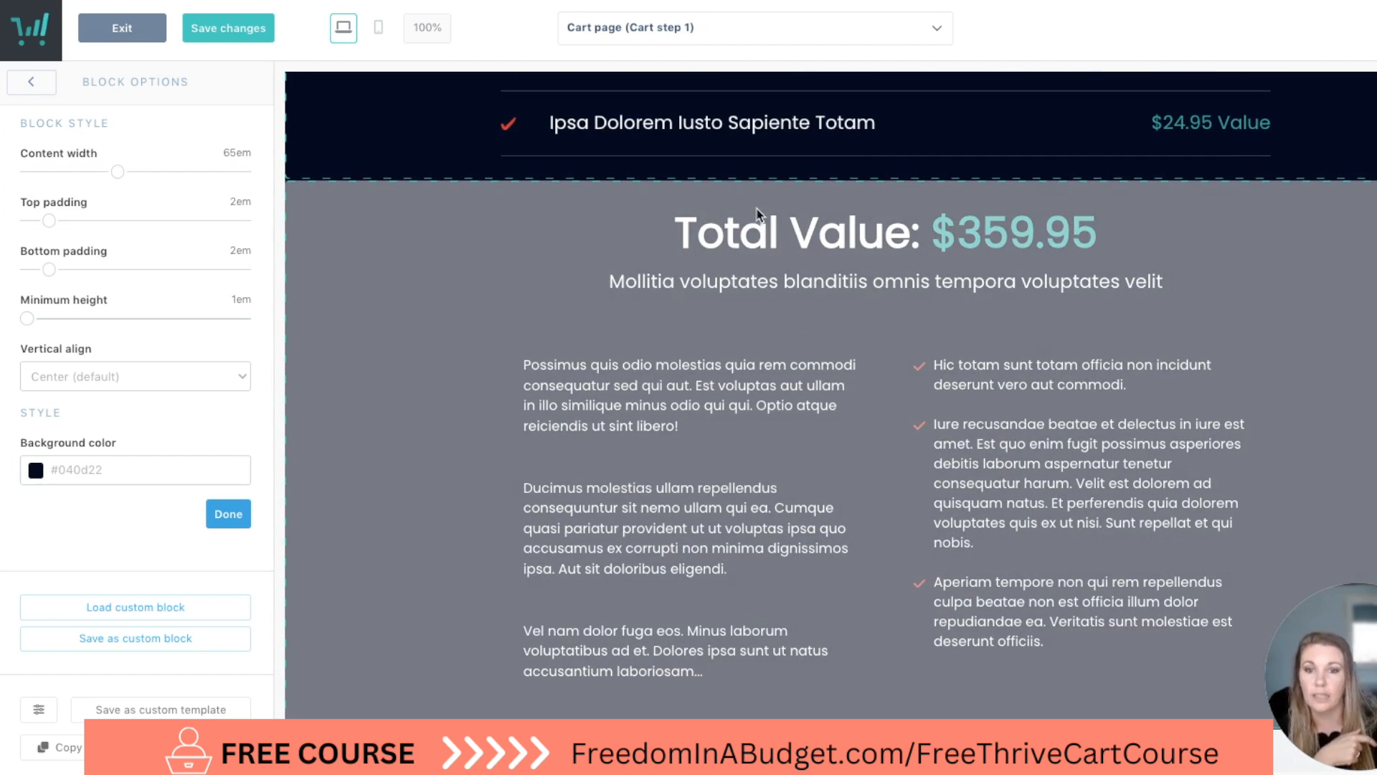
pyautogui.scroll(-8, 904, 424)
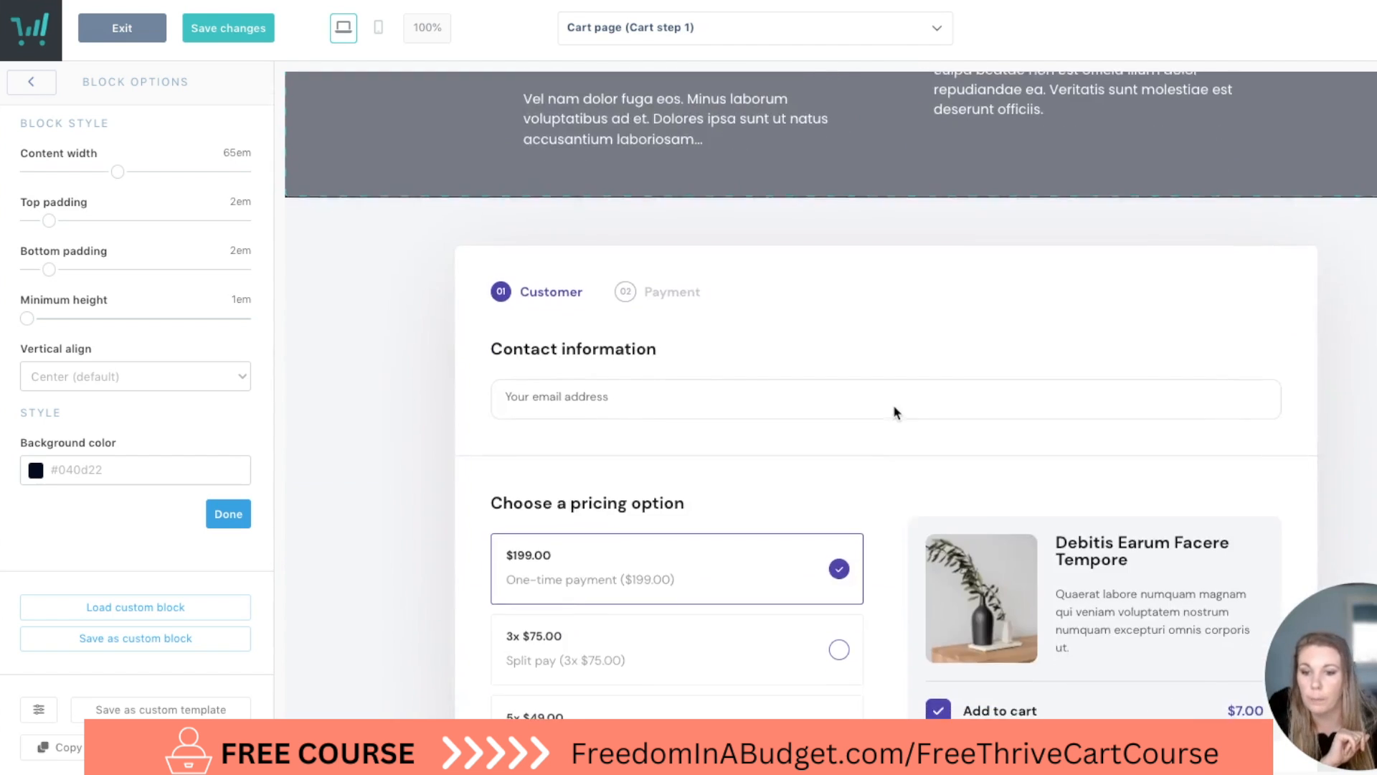
# Compare the multi-step and single-step cart flows of the checkout block and set the flow to Single step.
pyautogui.click(907, 283)
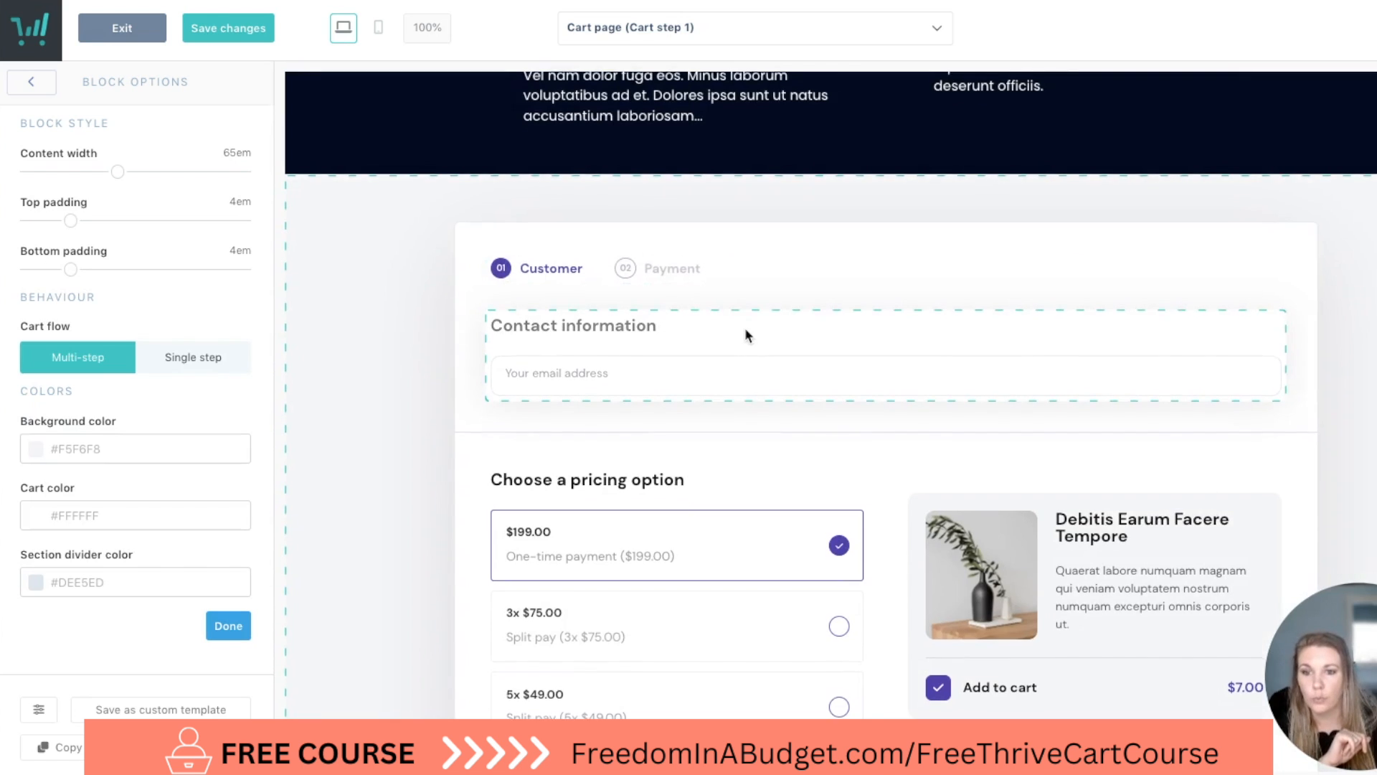
pyautogui.scroll(-3, 745, 335)
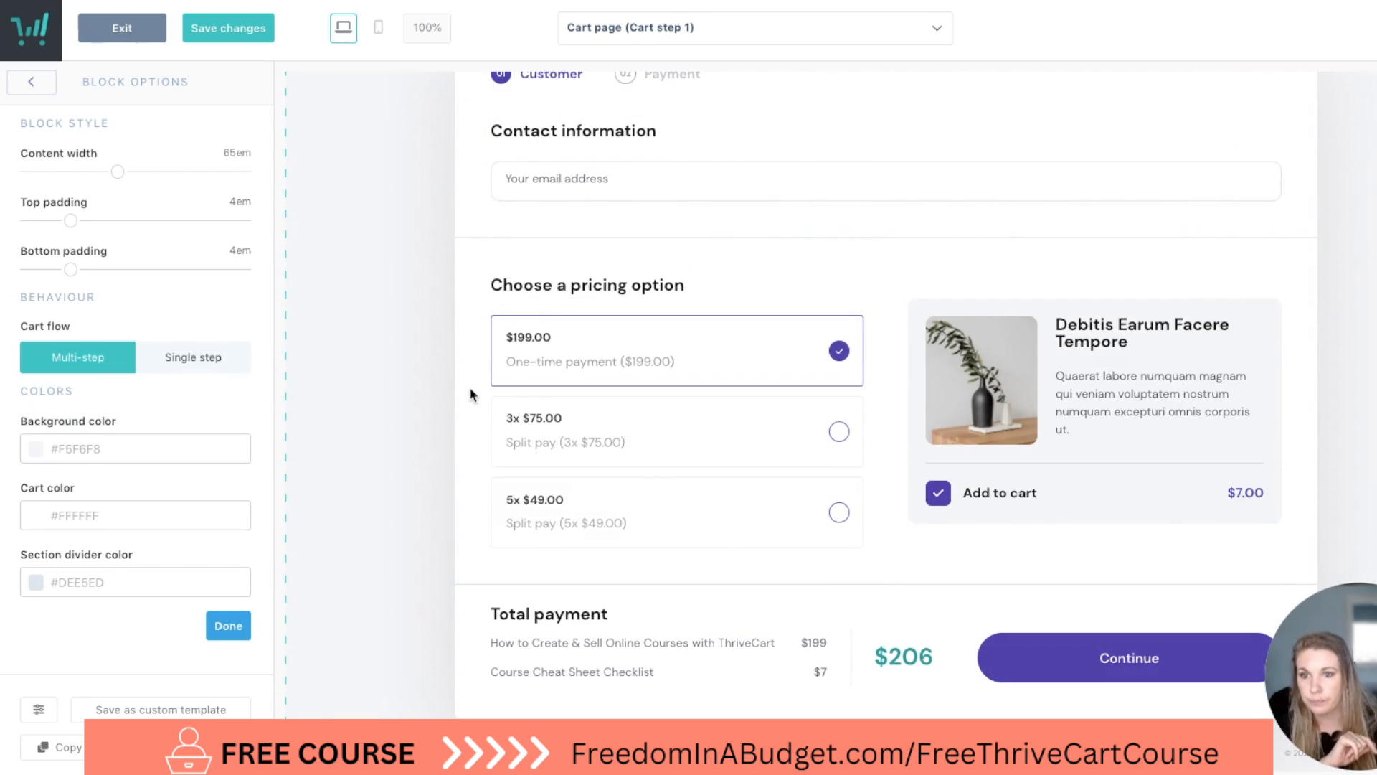
pyautogui.scroll(2, 471, 390)
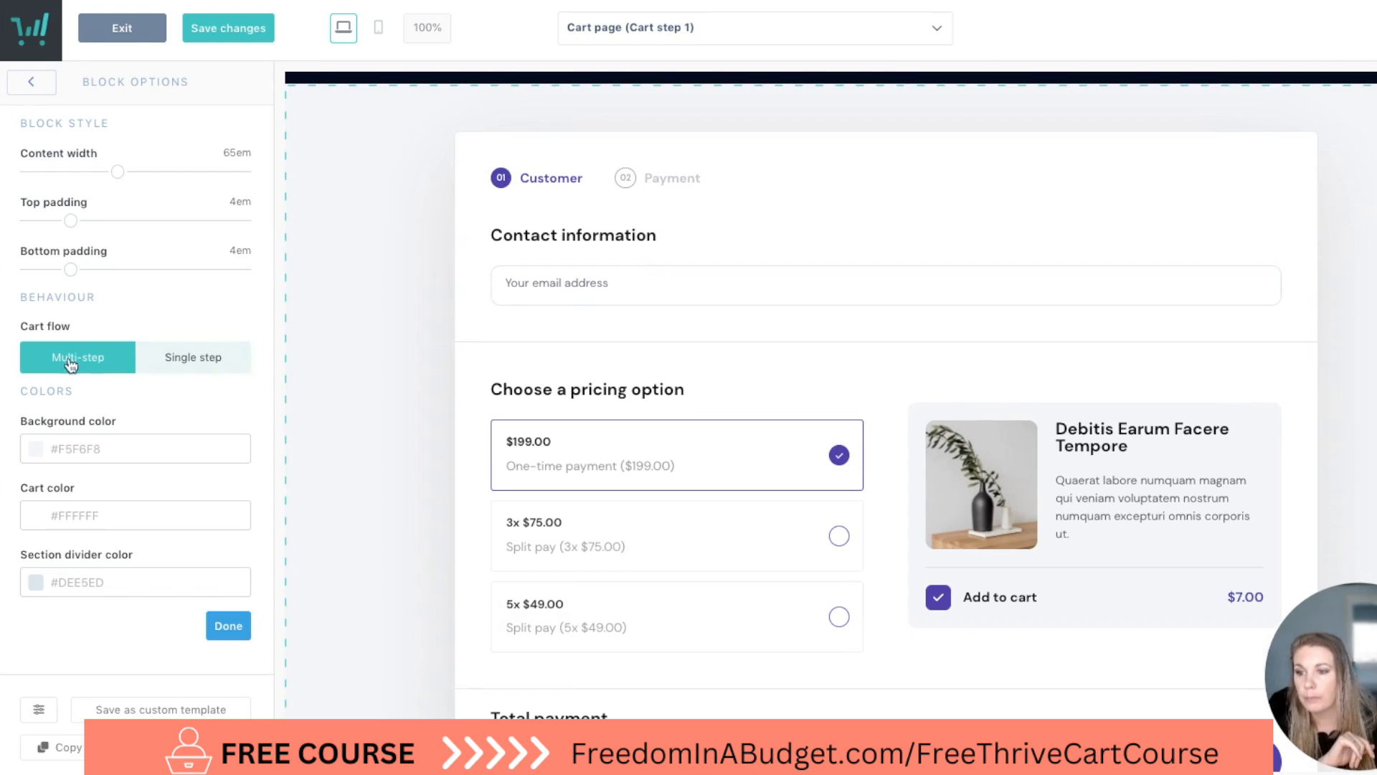
pyautogui.click(167, 368)
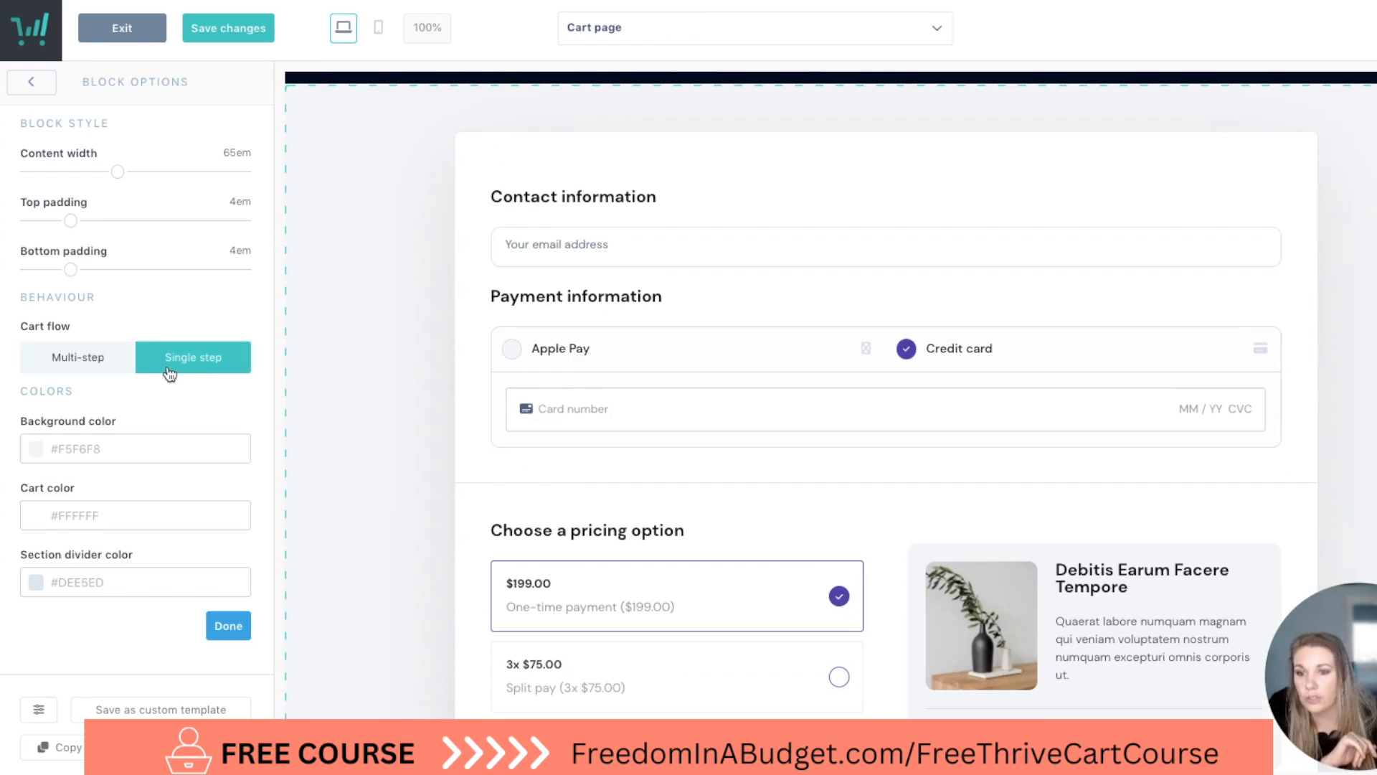
pyautogui.click(72, 371)
pyautogui.scroll(-1, 460, 361)
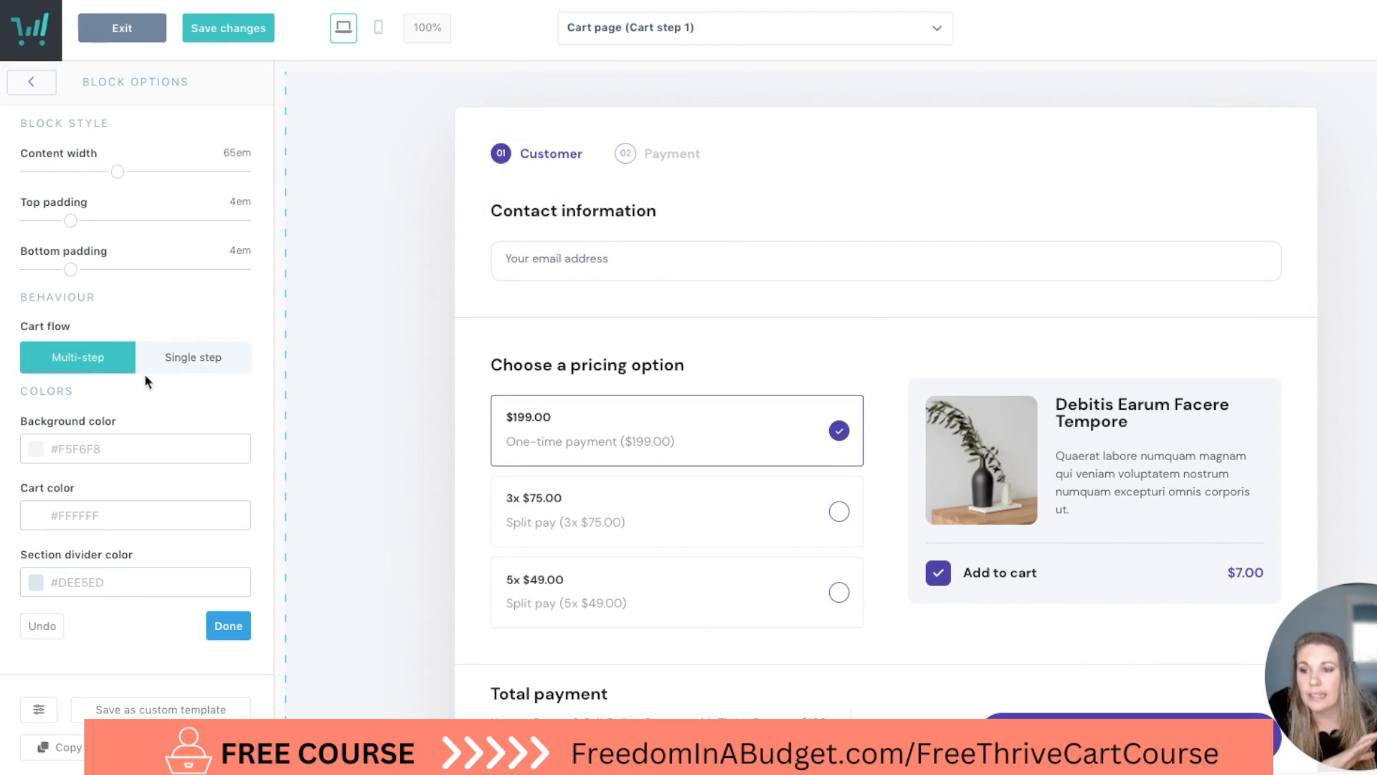
pyautogui.click(195, 363)
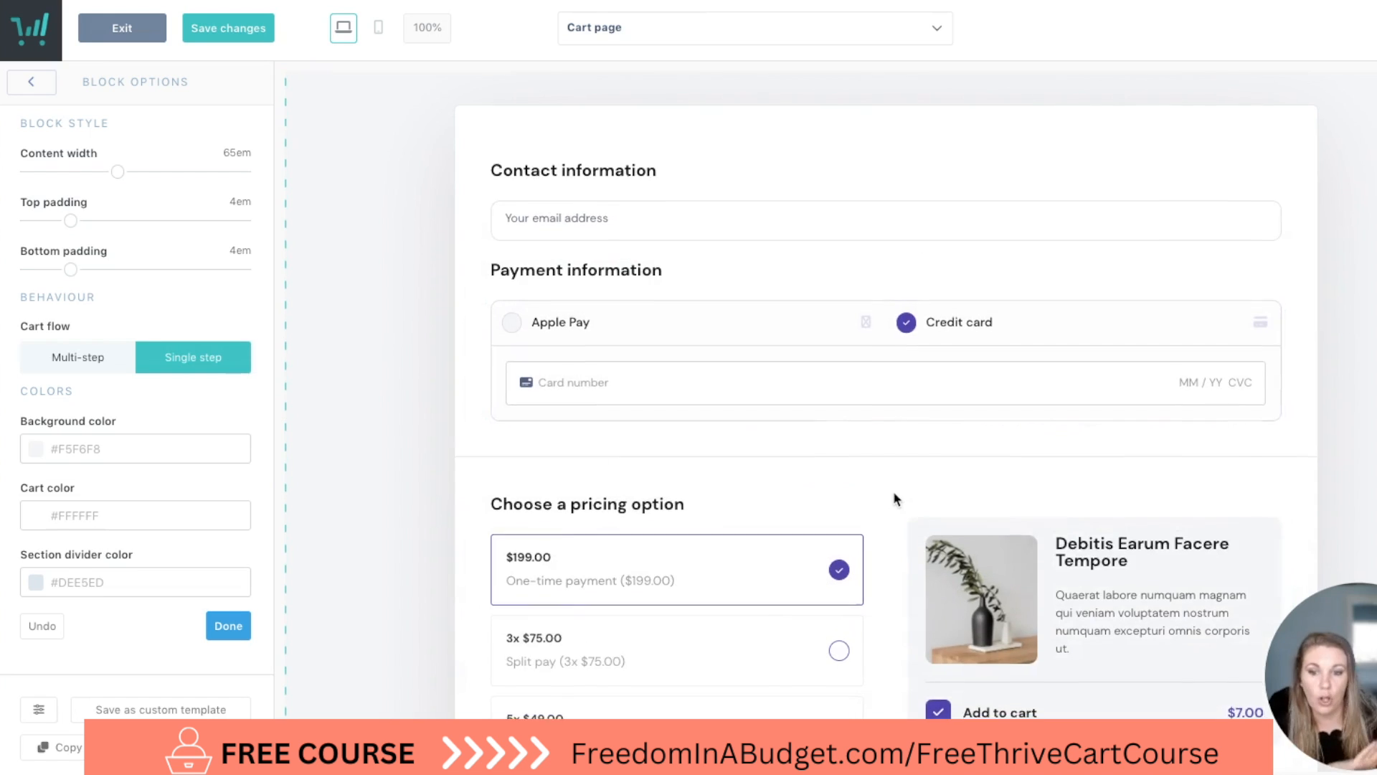
pyautogui.scroll(-2, 893, 497)
pyautogui.scroll(4, 893, 495)
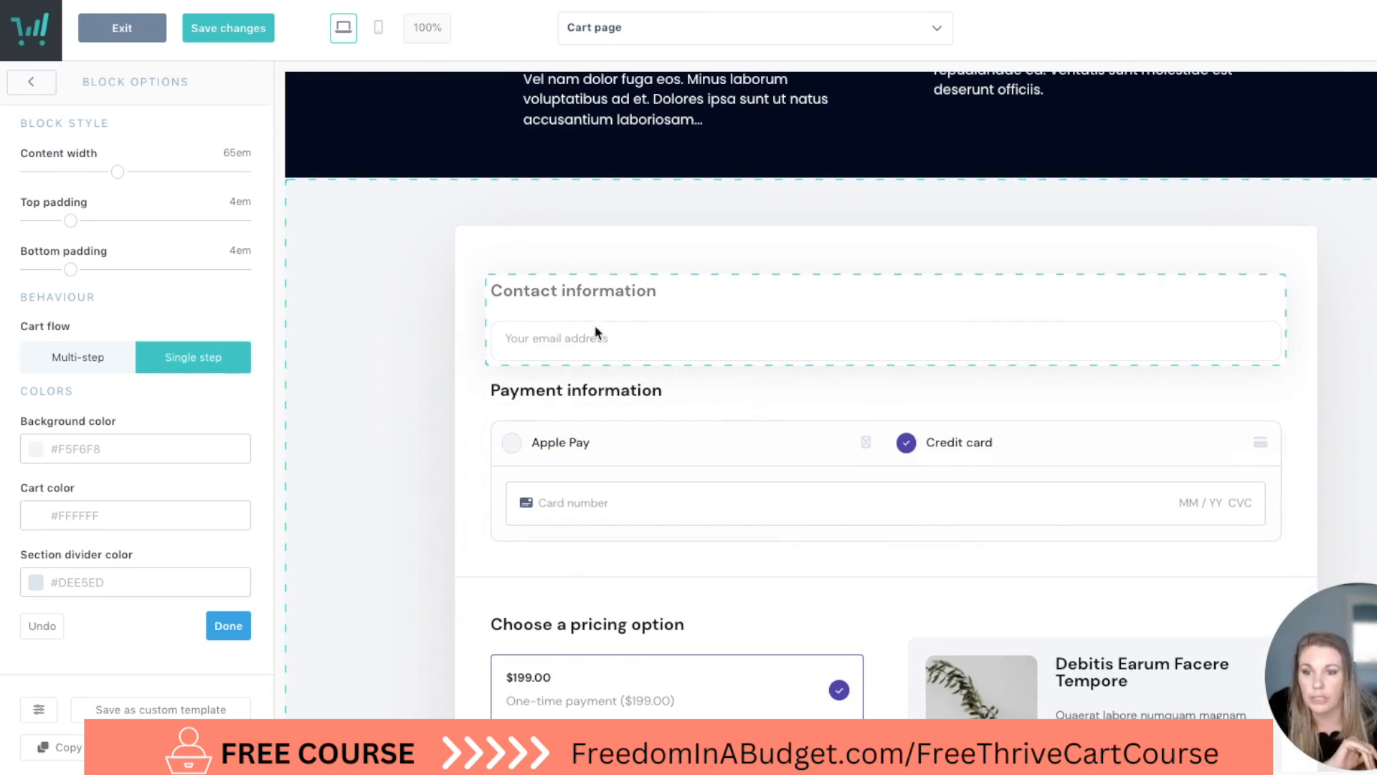
# Enable separate first and last name fields in the contact information element and check the name field location options.
pyautogui.click(565, 334)
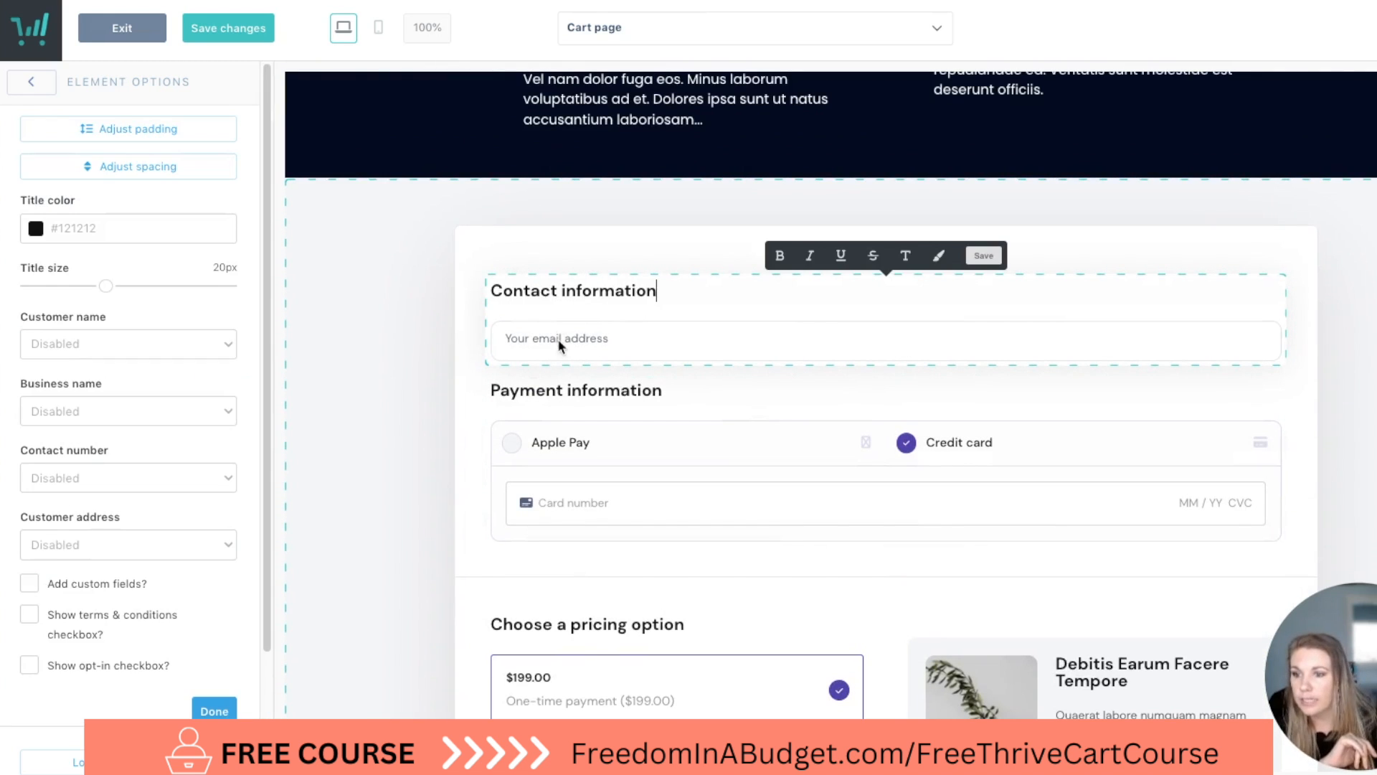
pyautogui.click(100, 337)
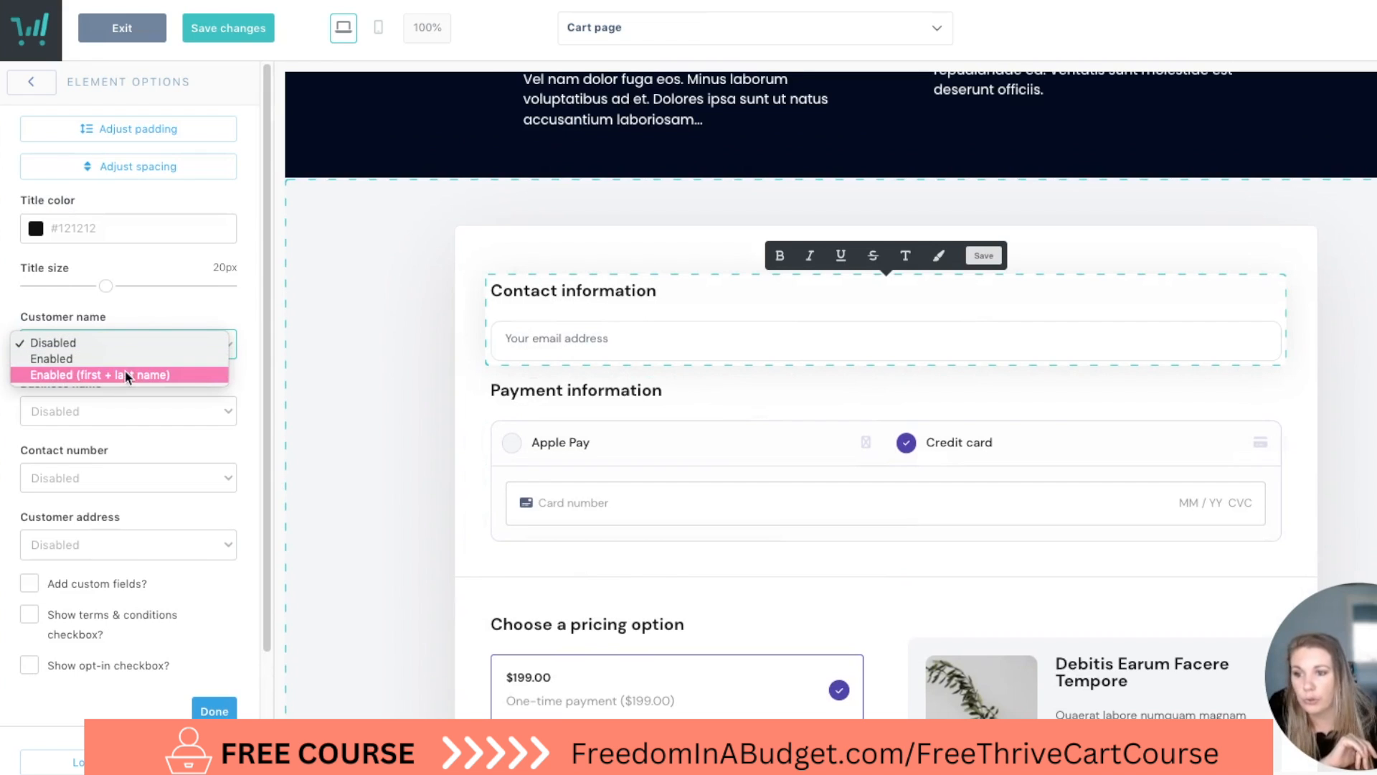
pyautogui.click(108, 358)
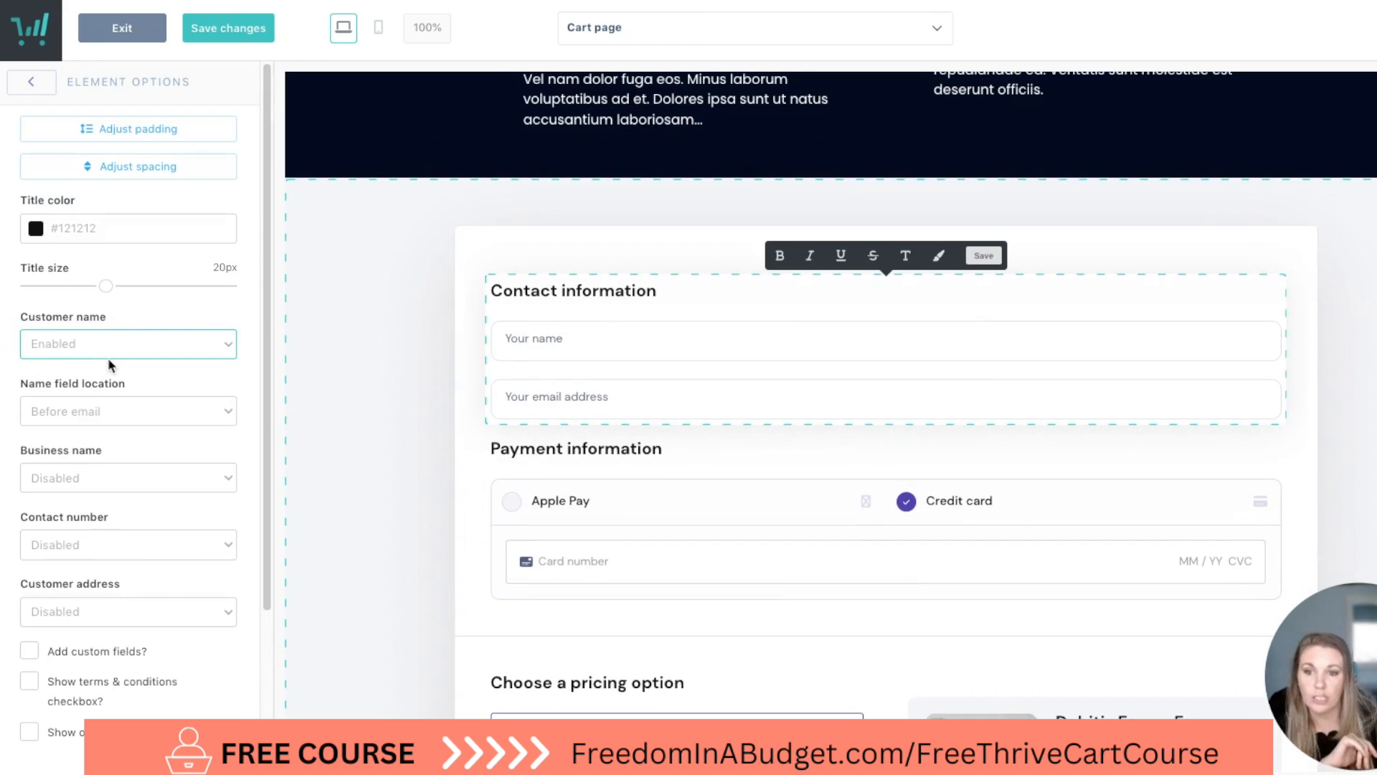
pyautogui.click(107, 356)
pyautogui.click(119, 359)
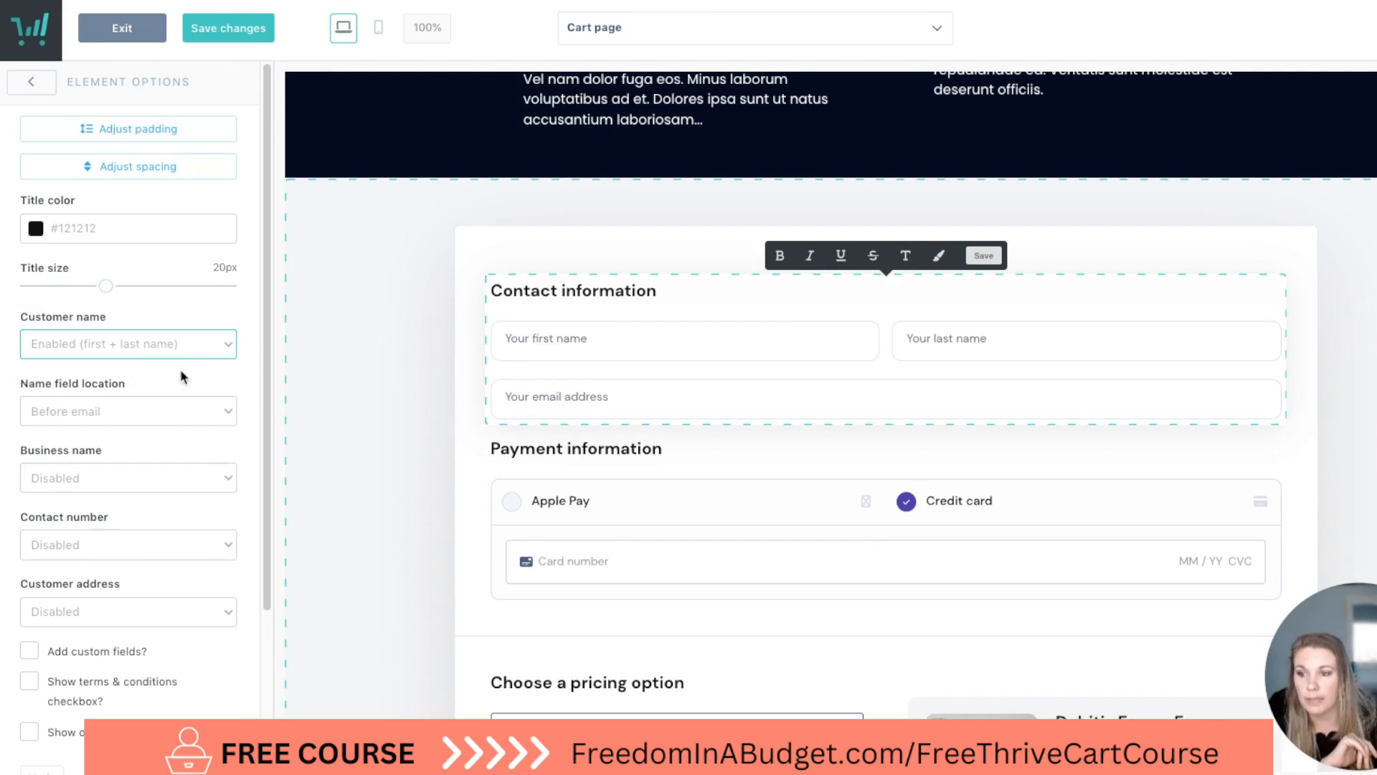
pyautogui.click(172, 423)
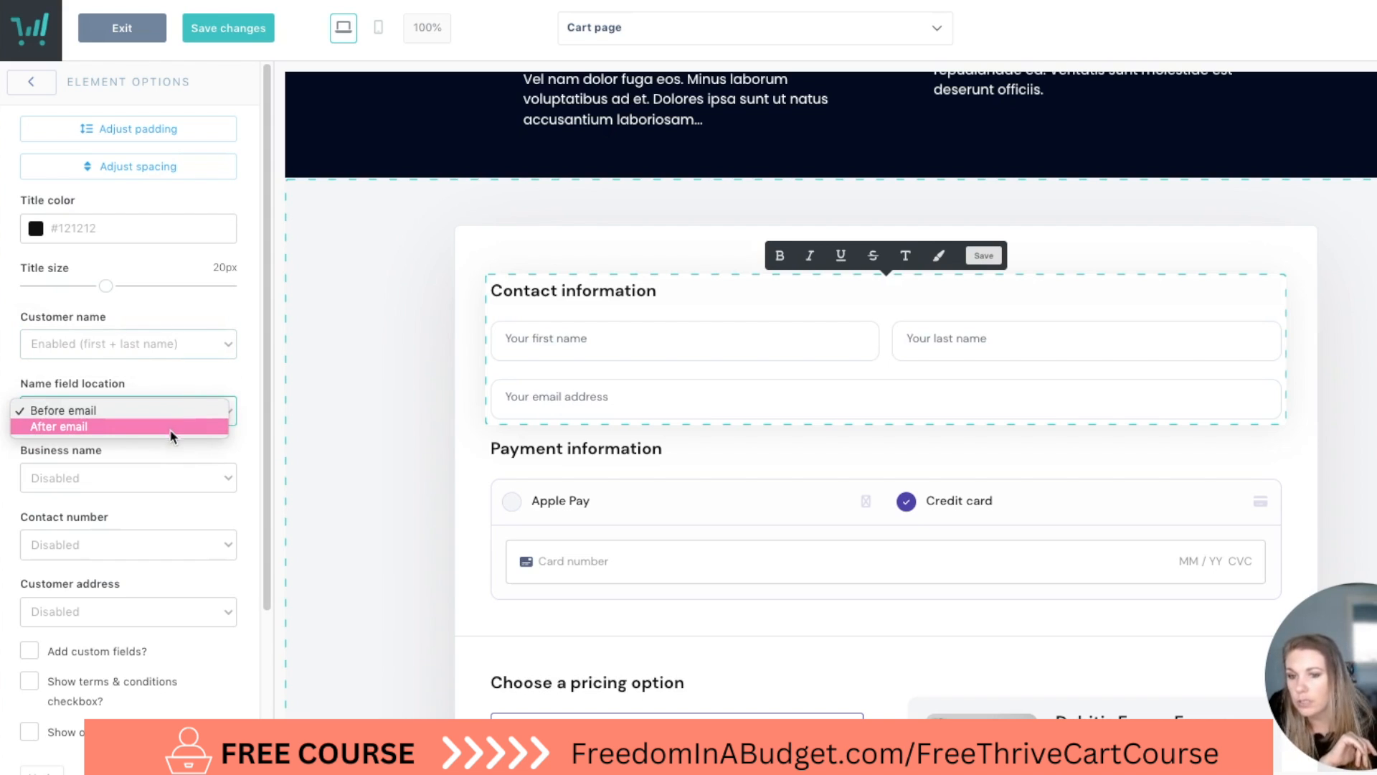
# Set the contact form's business name field to Enabled (Optional) and check the additional business info options.
pyautogui.click(159, 477)
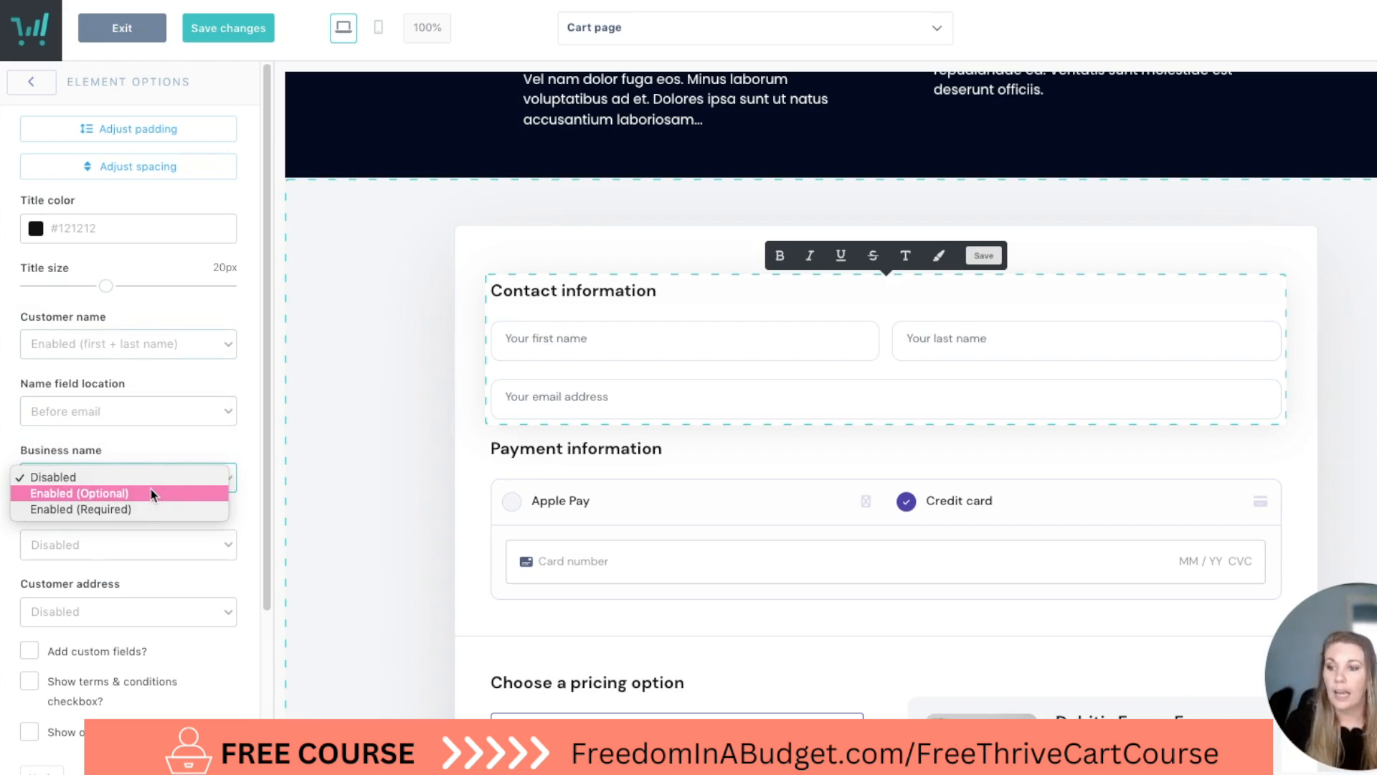
pyautogui.click(153, 493)
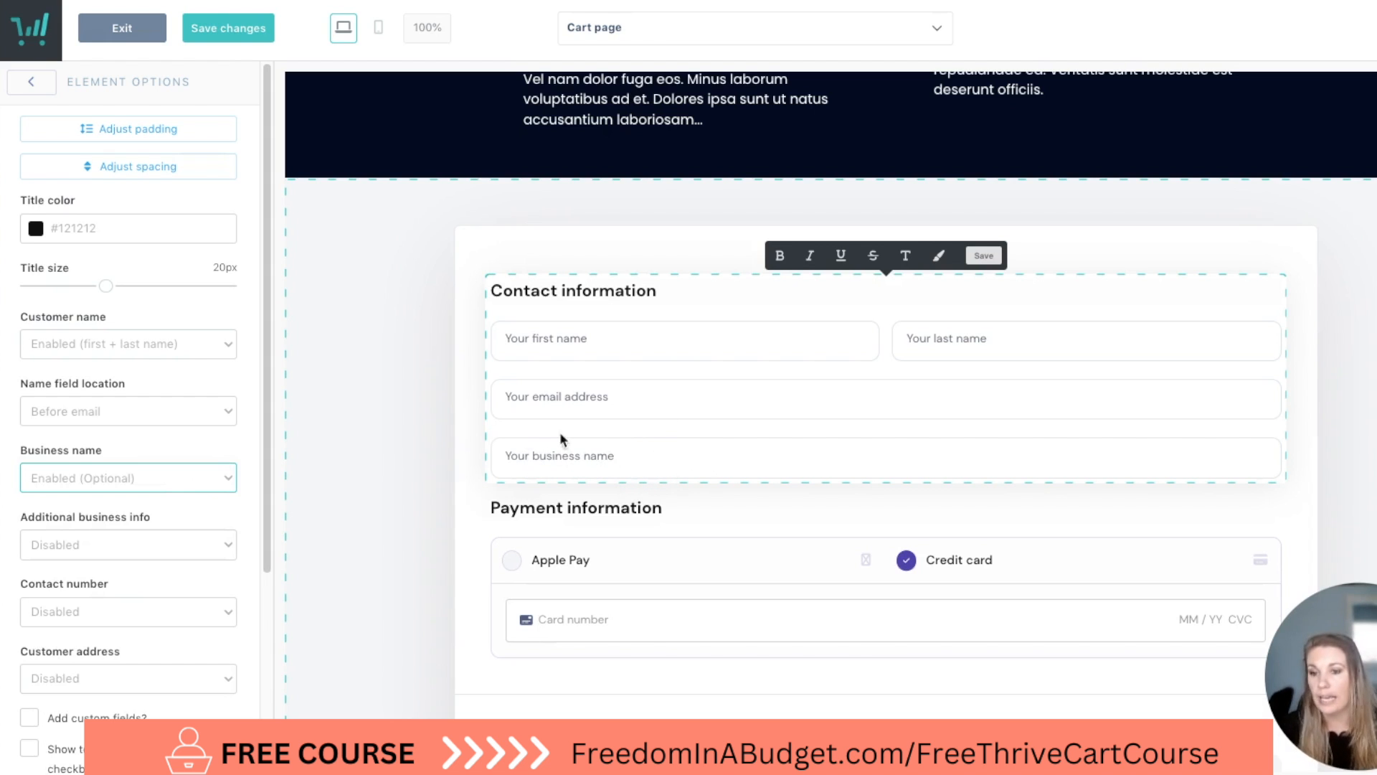
pyautogui.scroll(-1, 456, 429)
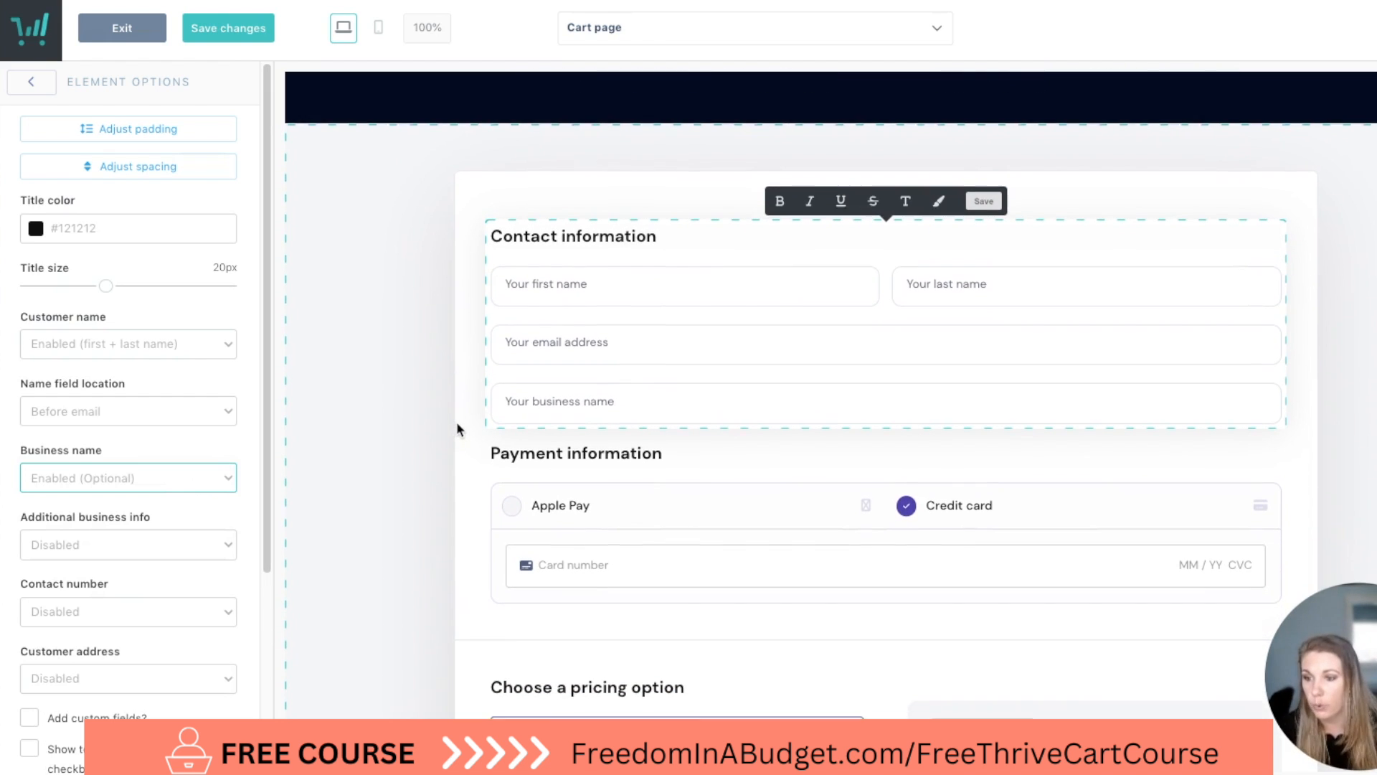
pyautogui.scroll(-3, 456, 428)
pyautogui.click(115, 545)
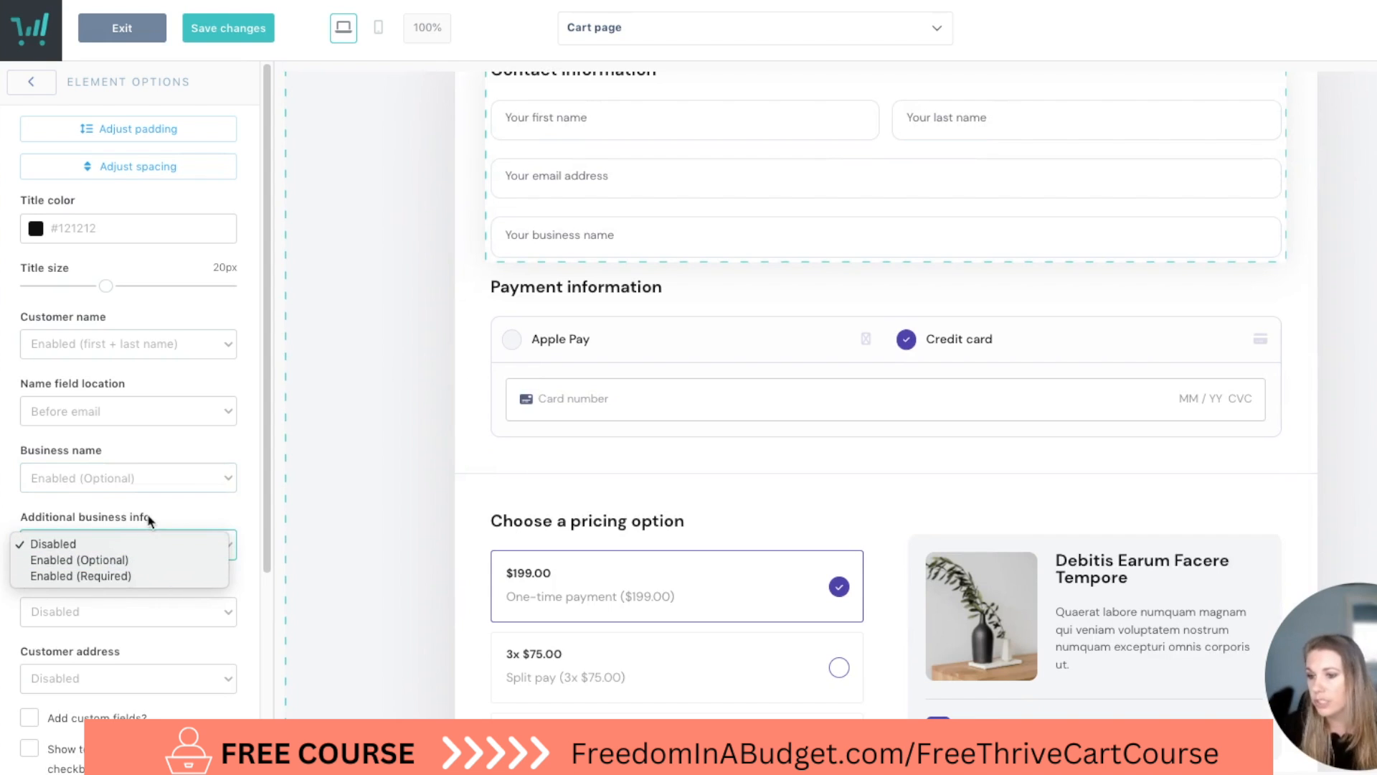
pyautogui.click(175, 502)
pyautogui.scroll(-3, 179, 459)
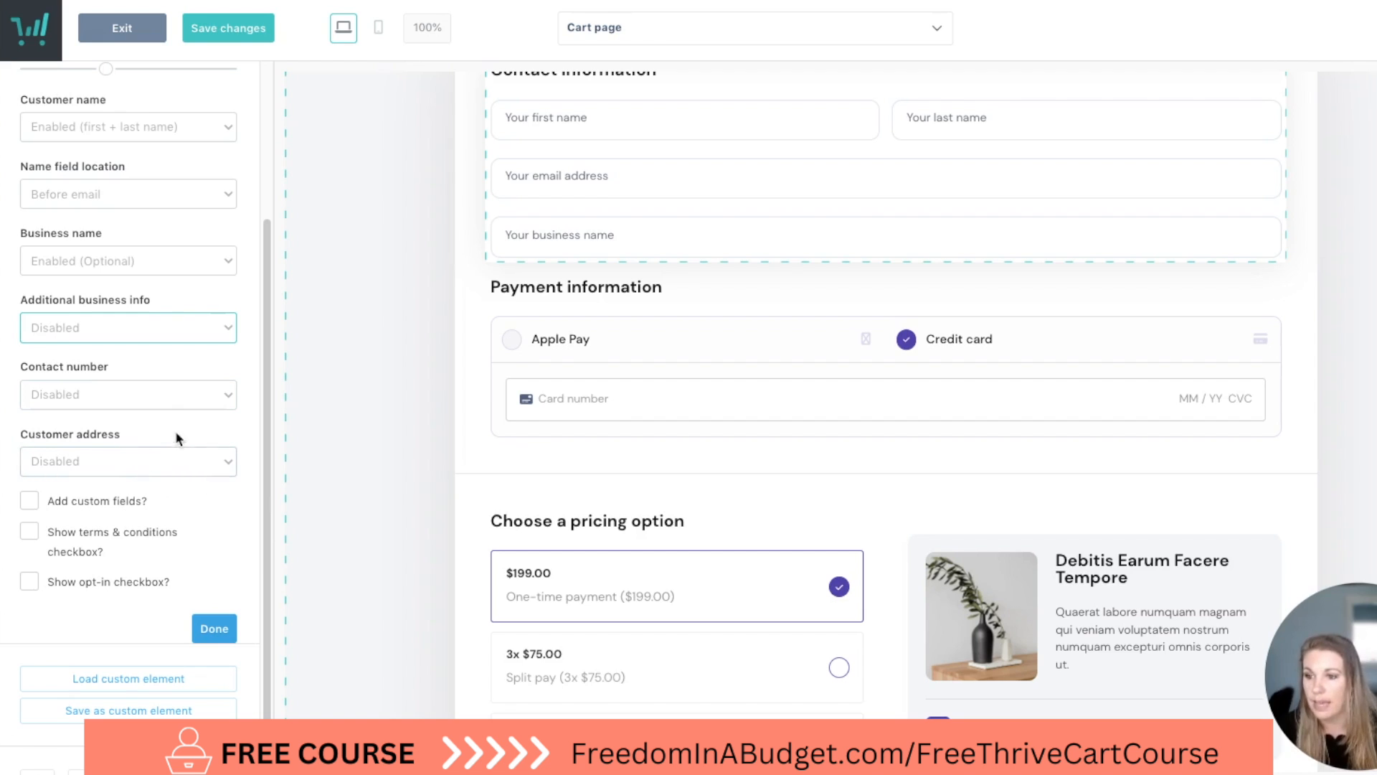
# Set the contact form's customer address to Enabled (Full address) and review the billing address fields.
pyautogui.scroll(-3, 586, 439)
pyautogui.scroll(10, 584, 440)
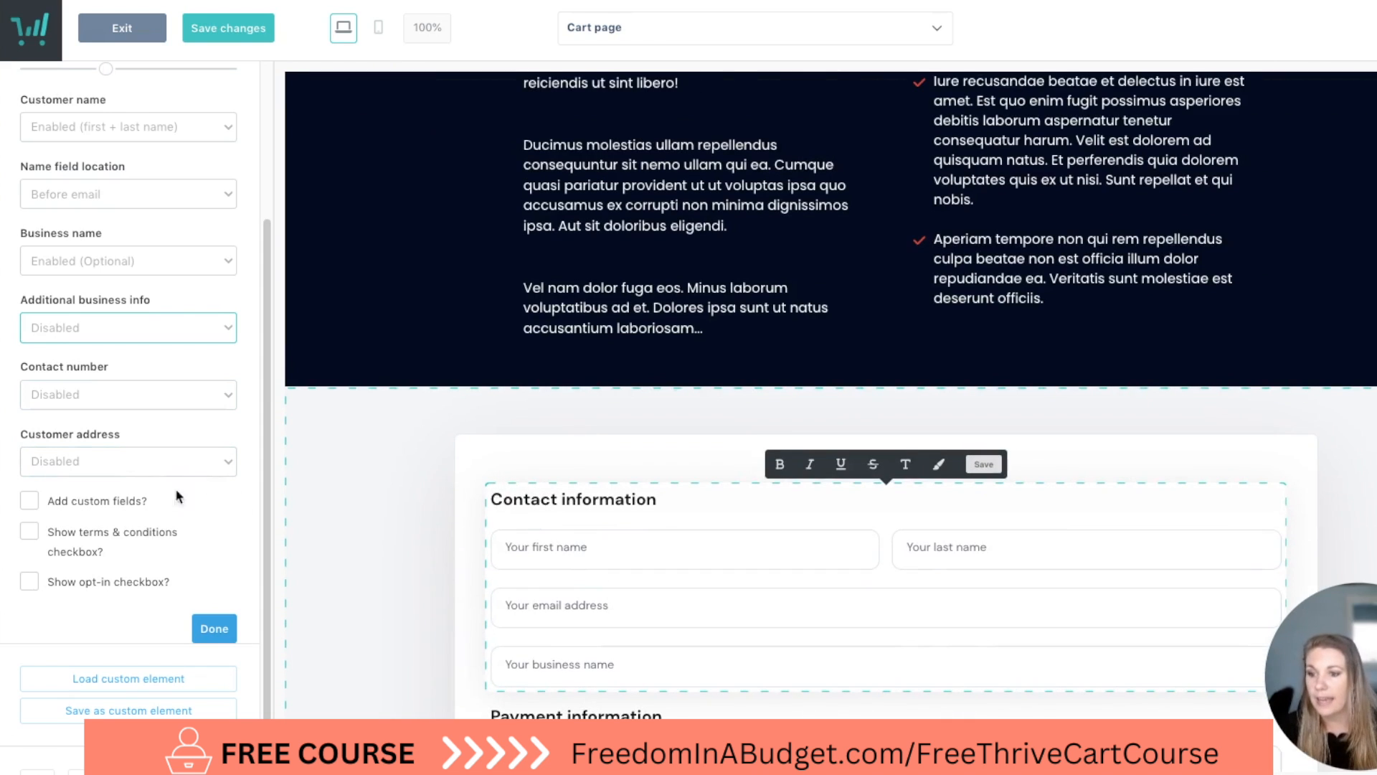
pyautogui.click(159, 468)
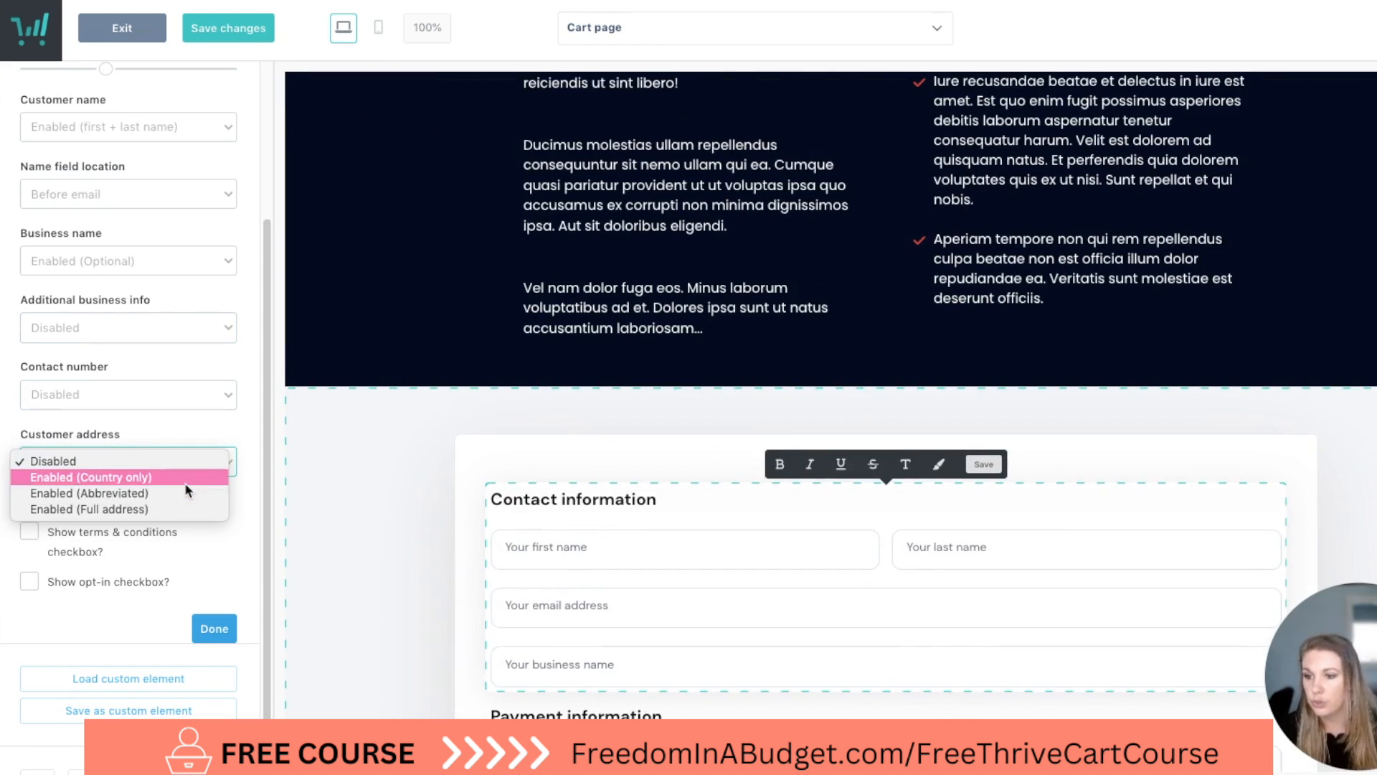
pyautogui.click(181, 511)
pyautogui.scroll(-7, 492, 451)
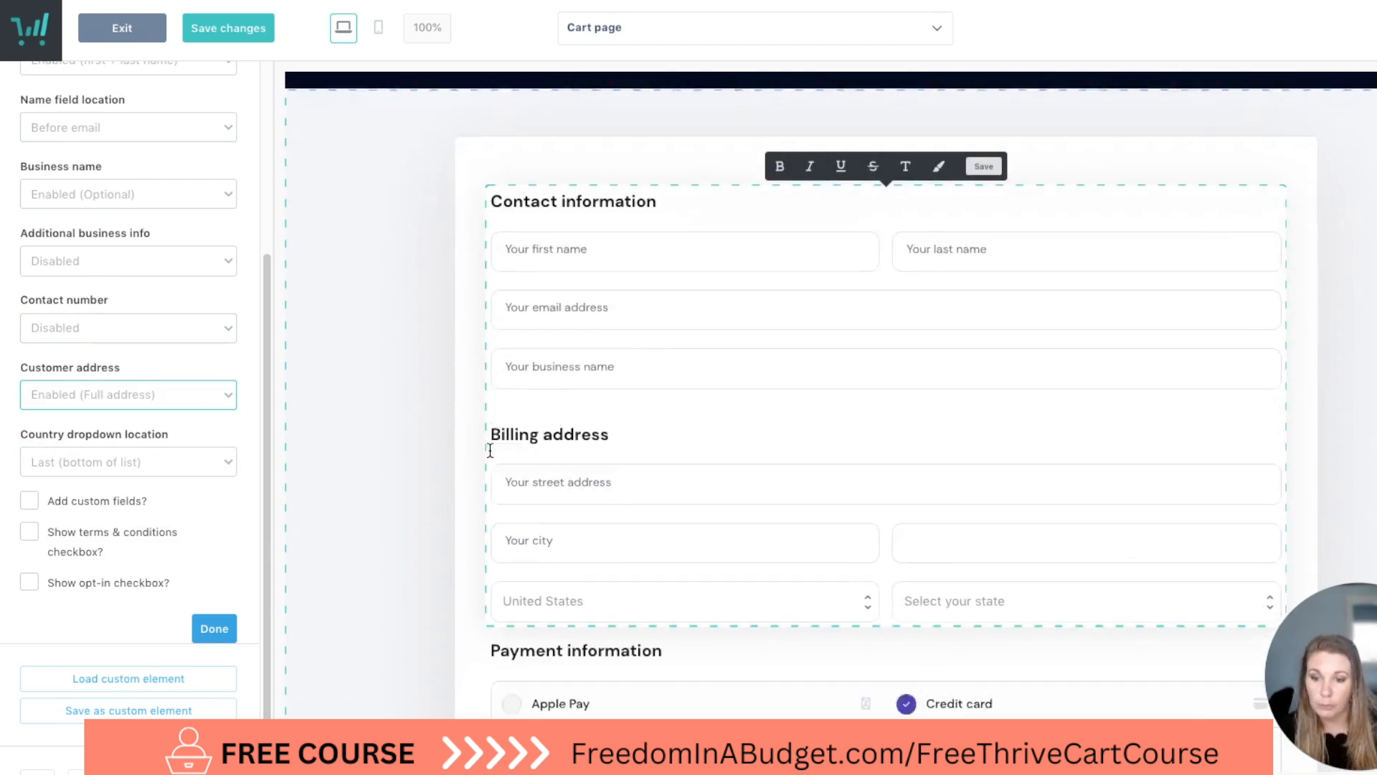
pyautogui.scroll(-3, 703, 312)
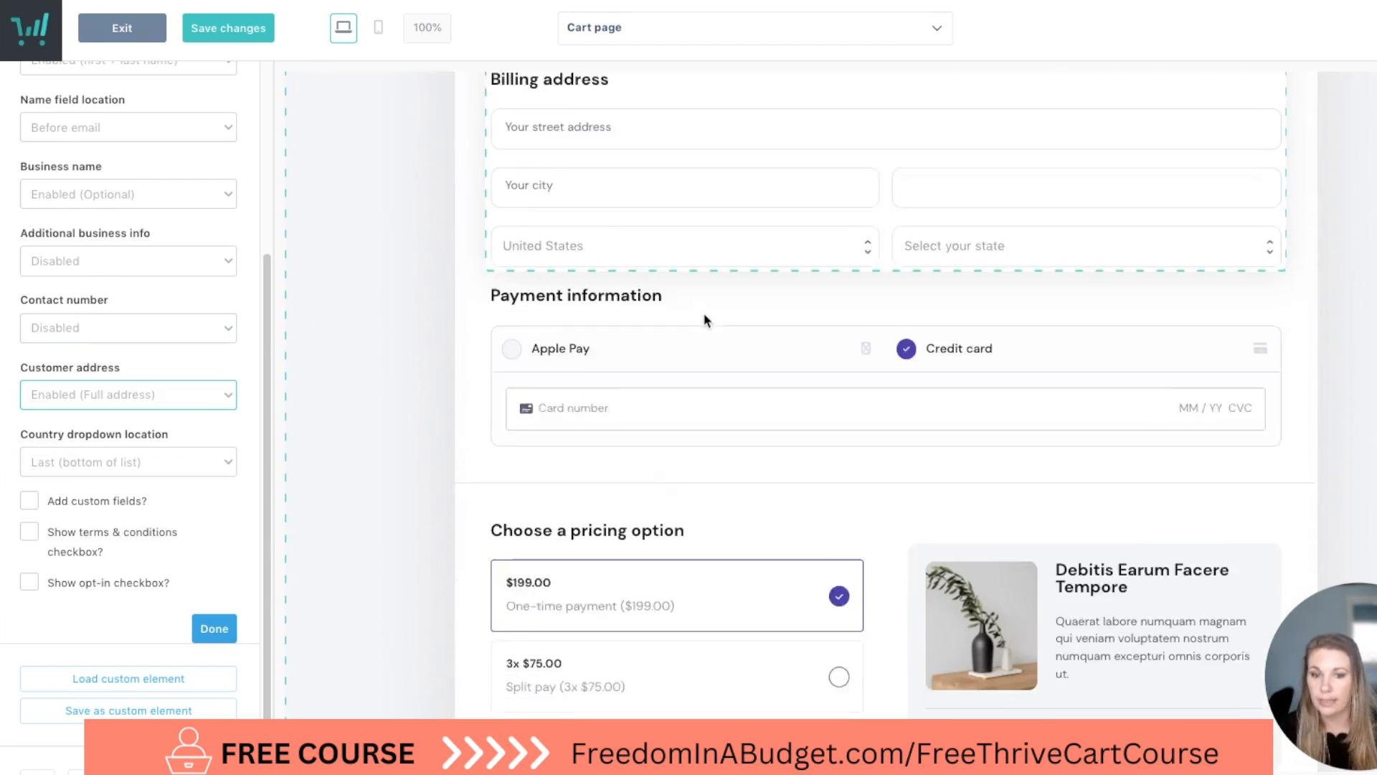
# Set the active background color of the payment information element's payment processors to #4937B2.
pyautogui.click(675, 264)
pyautogui.click(674, 265)
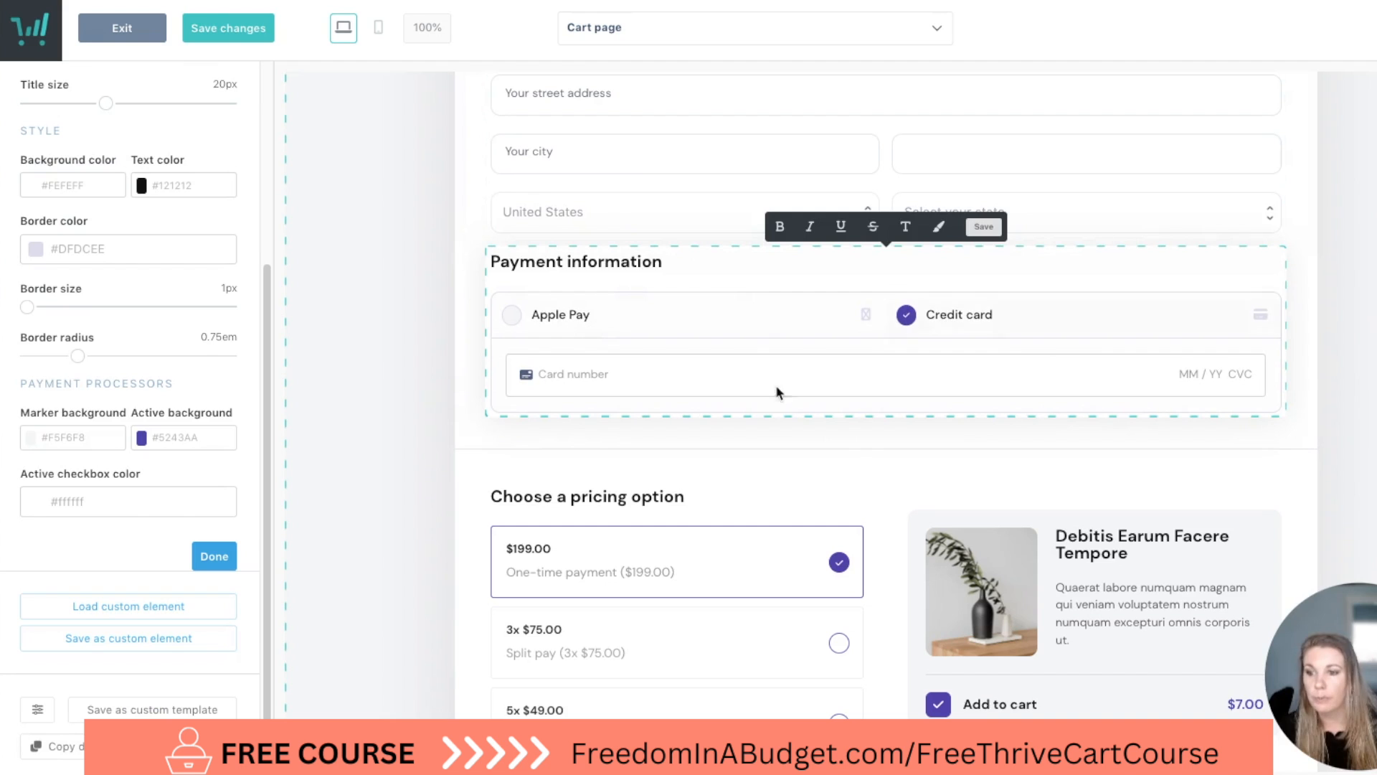
pyautogui.click(216, 439)
pyautogui.click(252, 508)
pyautogui.click(214, 518)
pyautogui.click(224, 665)
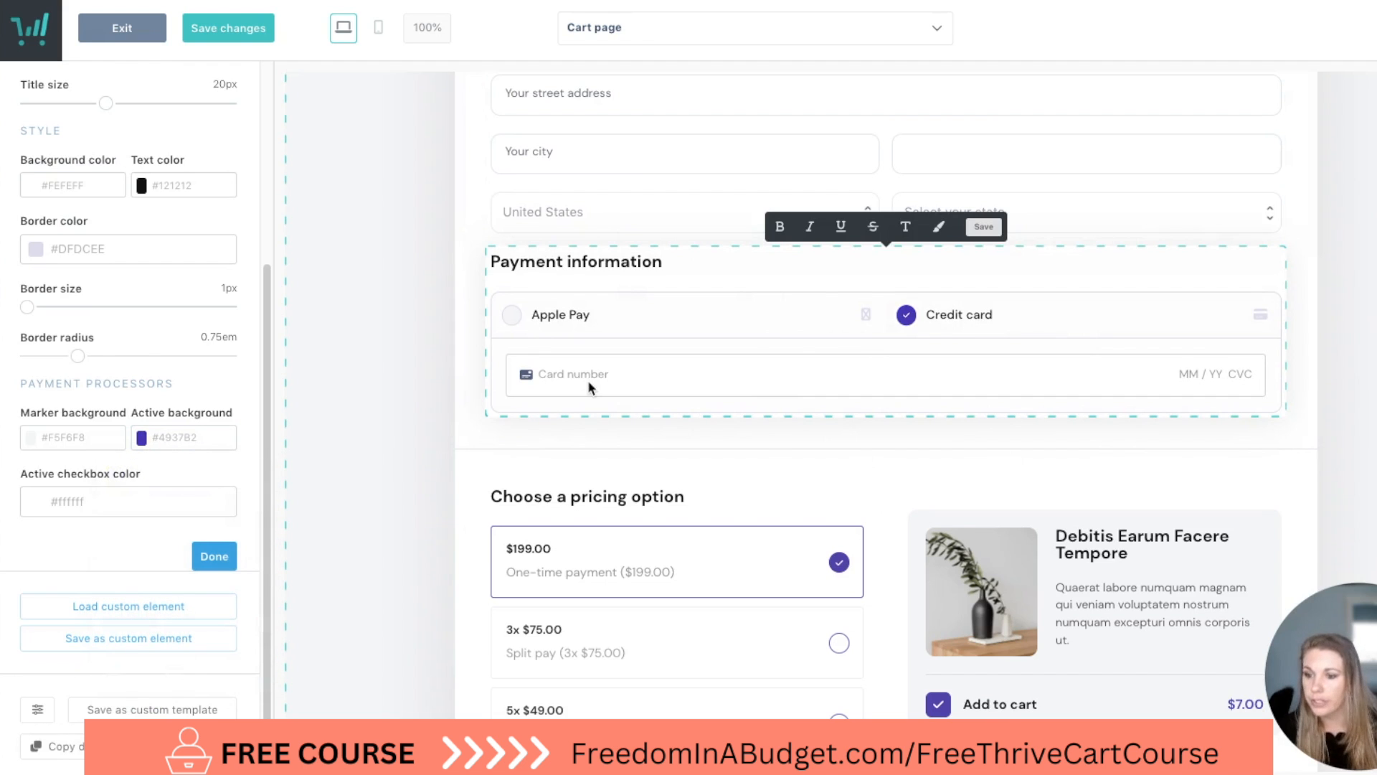
# Examine the options of the pricing choices and of the add-to-cart offer box with its description text.
pyautogui.scroll(-2, 590, 387)
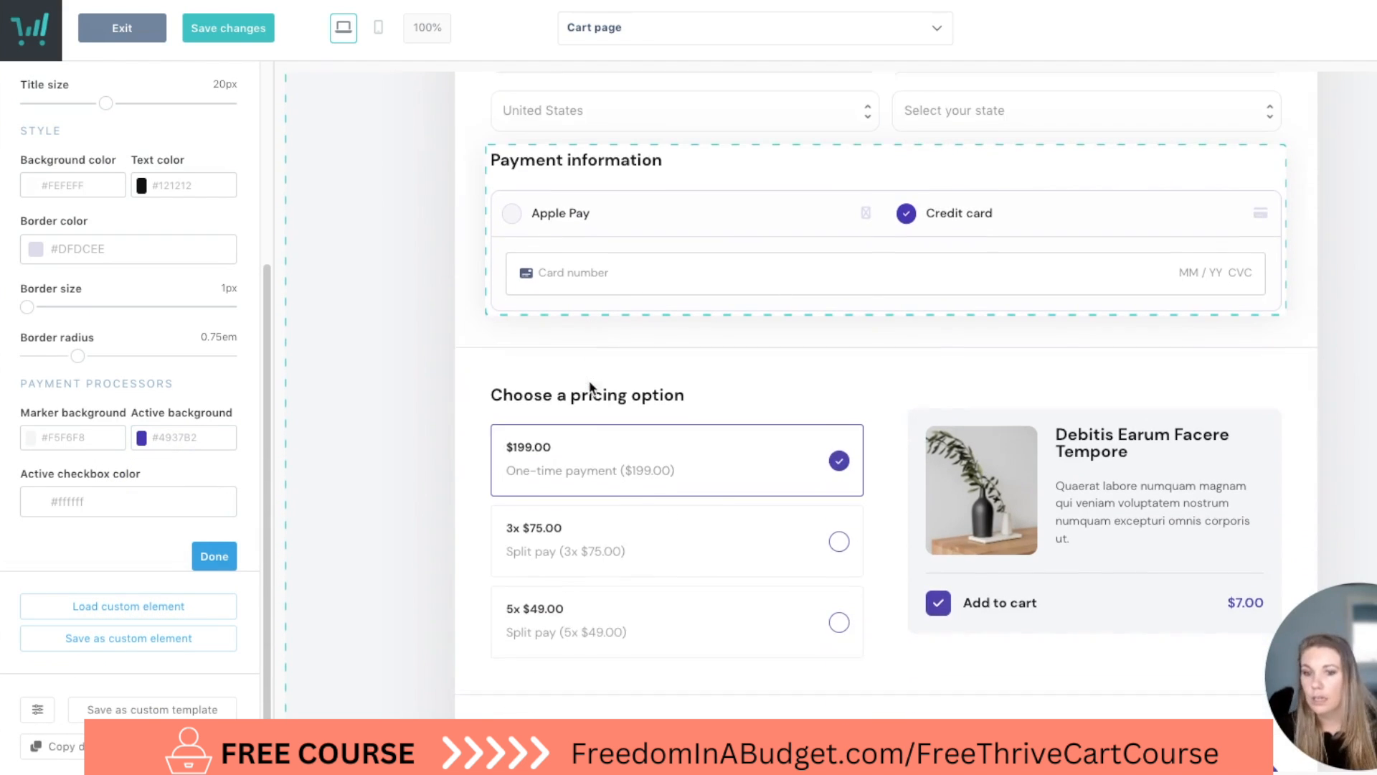
pyautogui.click(599, 535)
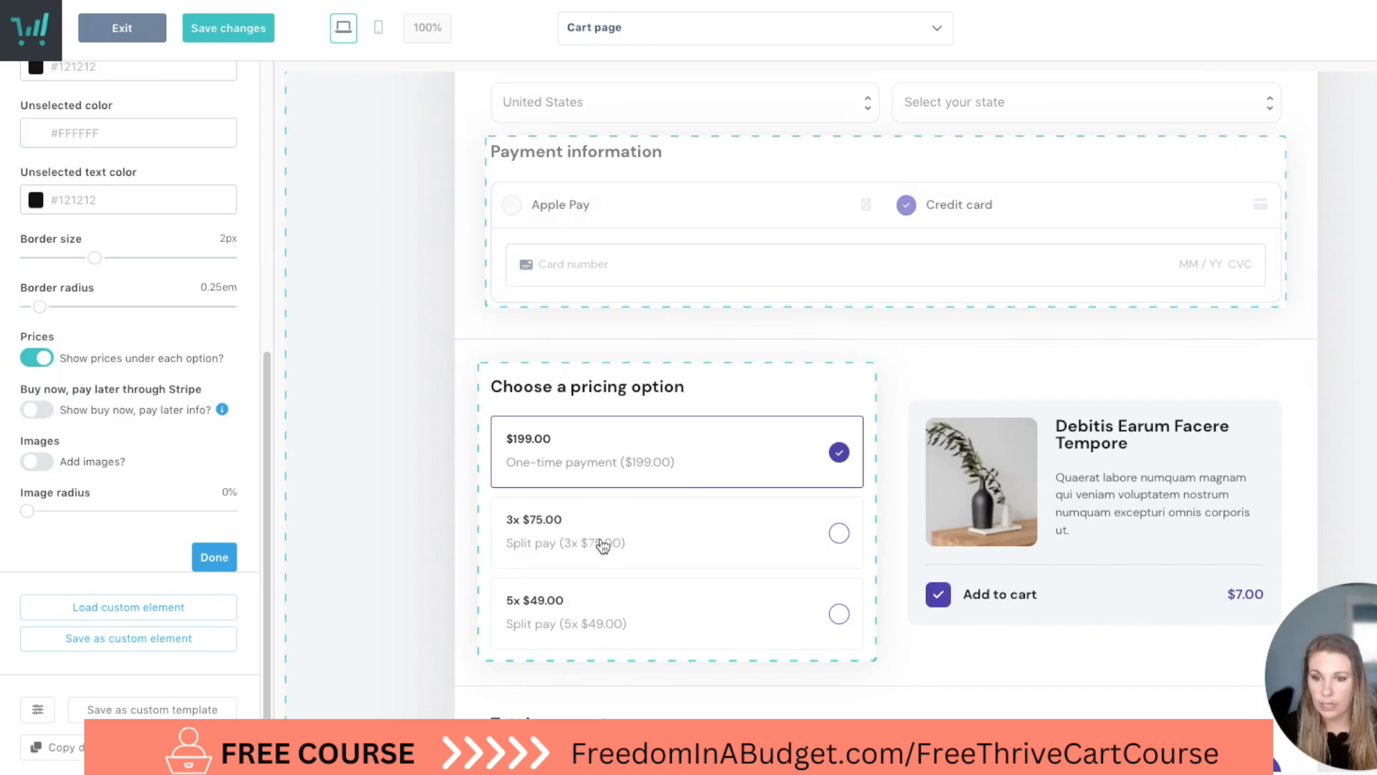
pyautogui.click(1183, 505)
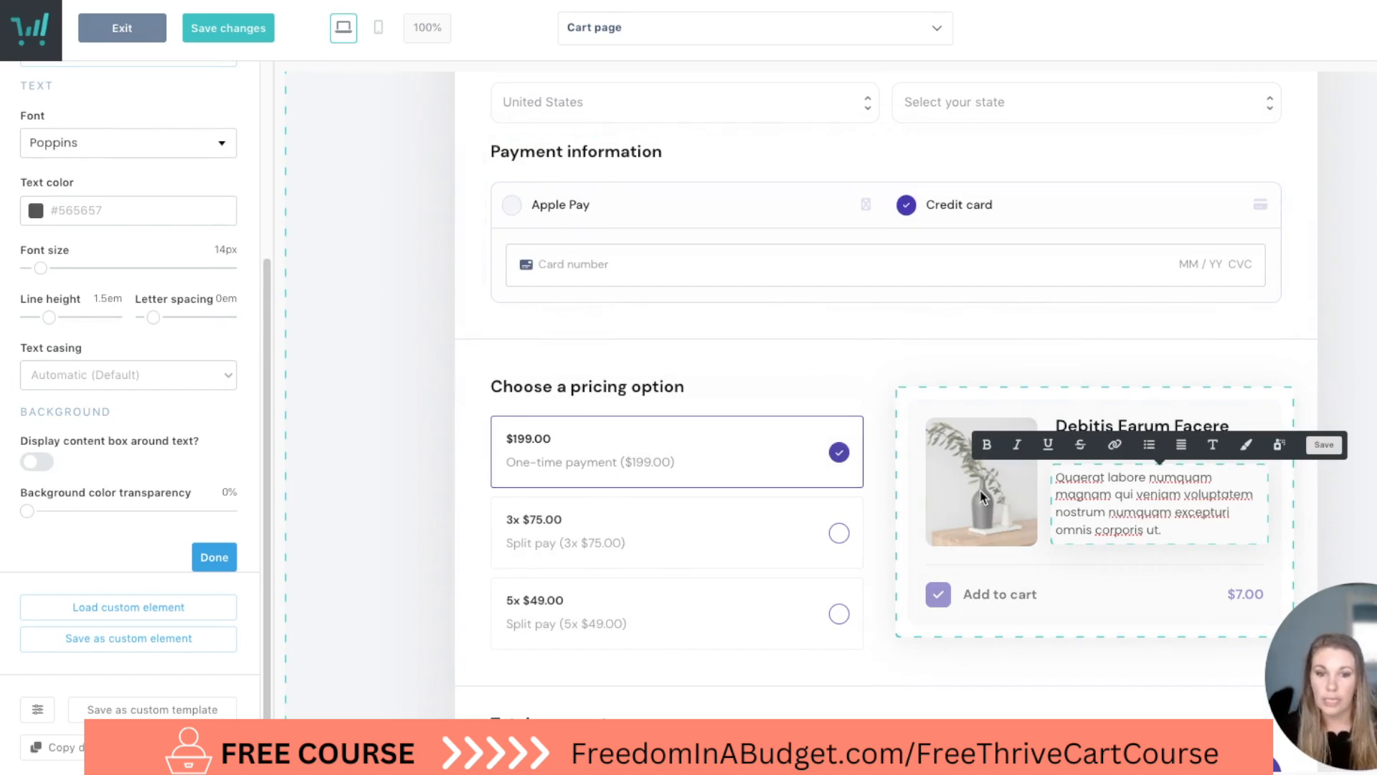
pyautogui.scroll(-1, 1147, 559)
pyautogui.click(1245, 541)
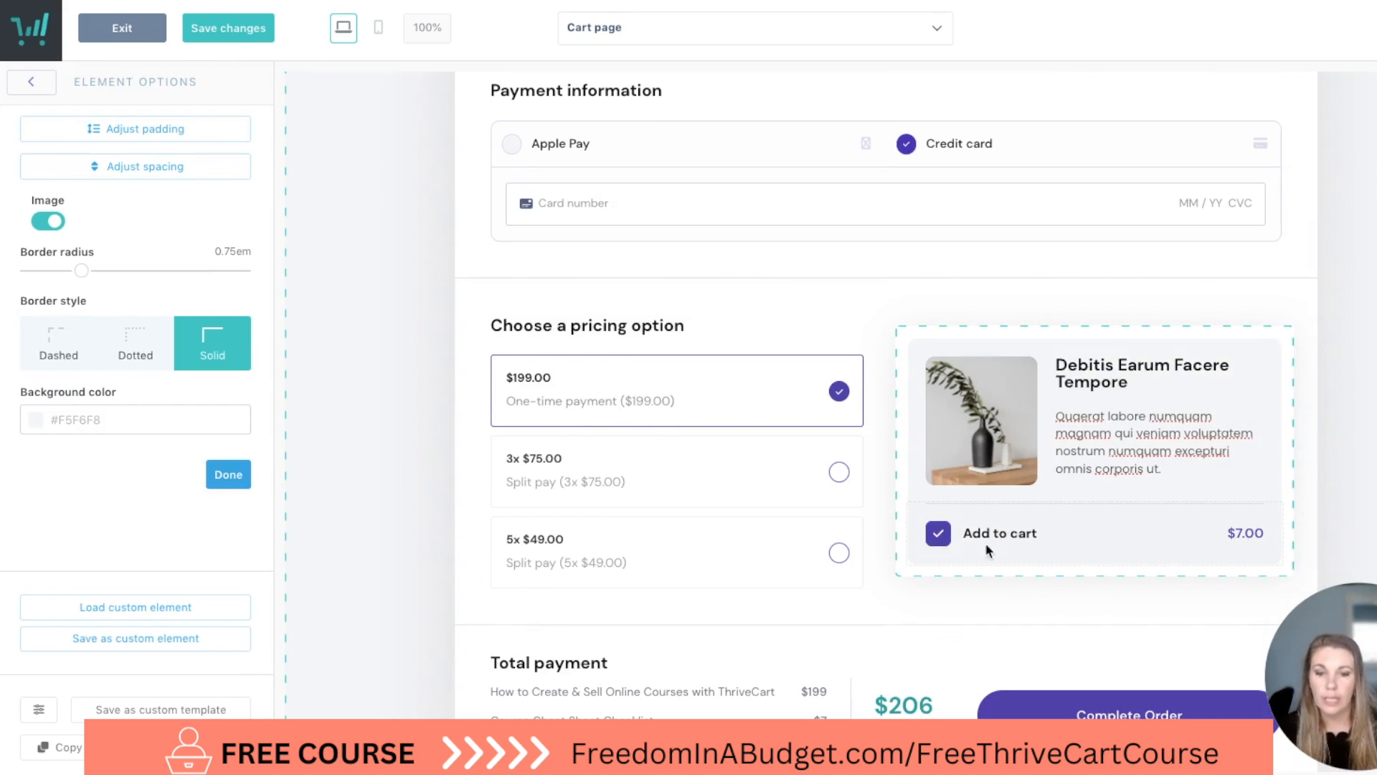
pyautogui.click(938, 535)
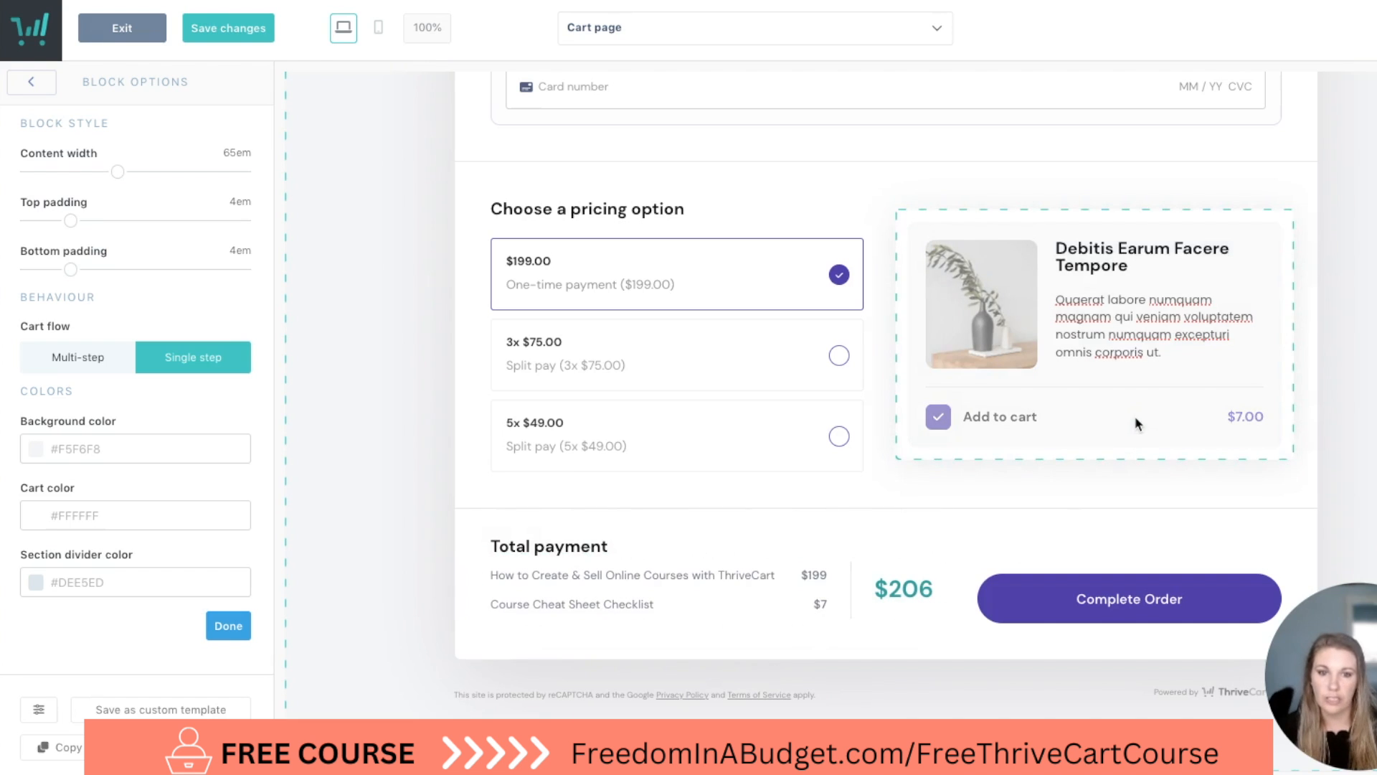
# Set the Complete Order button's color to the teal swatch and check the total payment summary's styling options.
pyautogui.click(1124, 607)
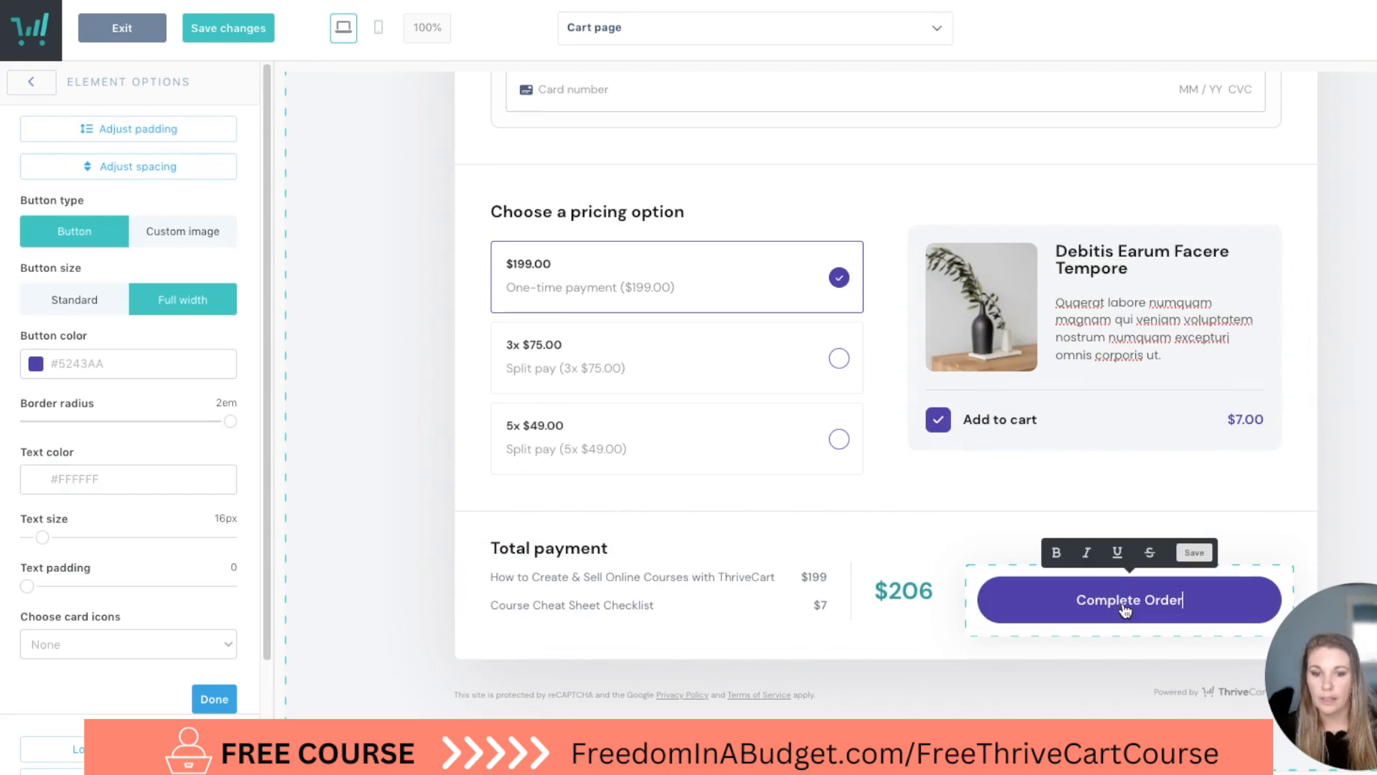
pyautogui.click(37, 366)
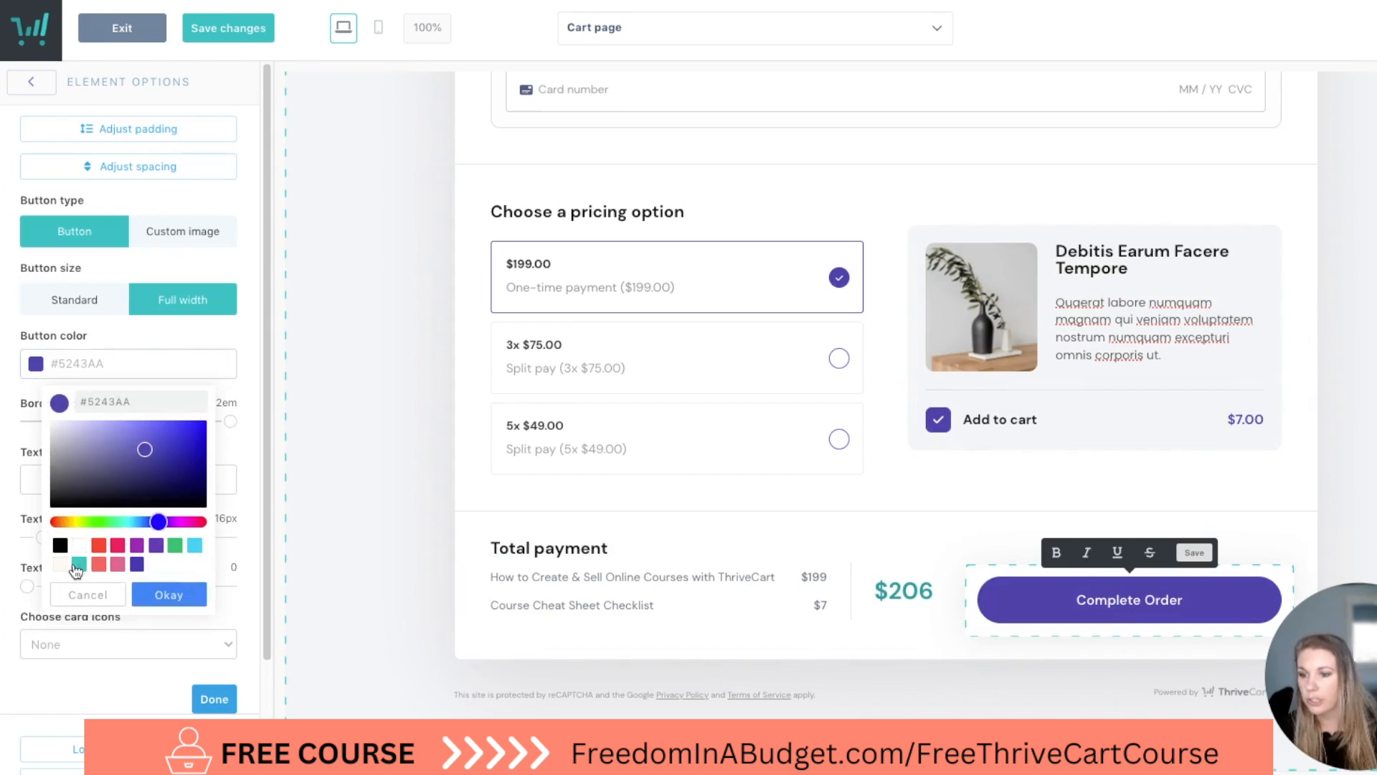
pyautogui.click(79, 564)
pyautogui.click(168, 594)
pyautogui.click(516, 567)
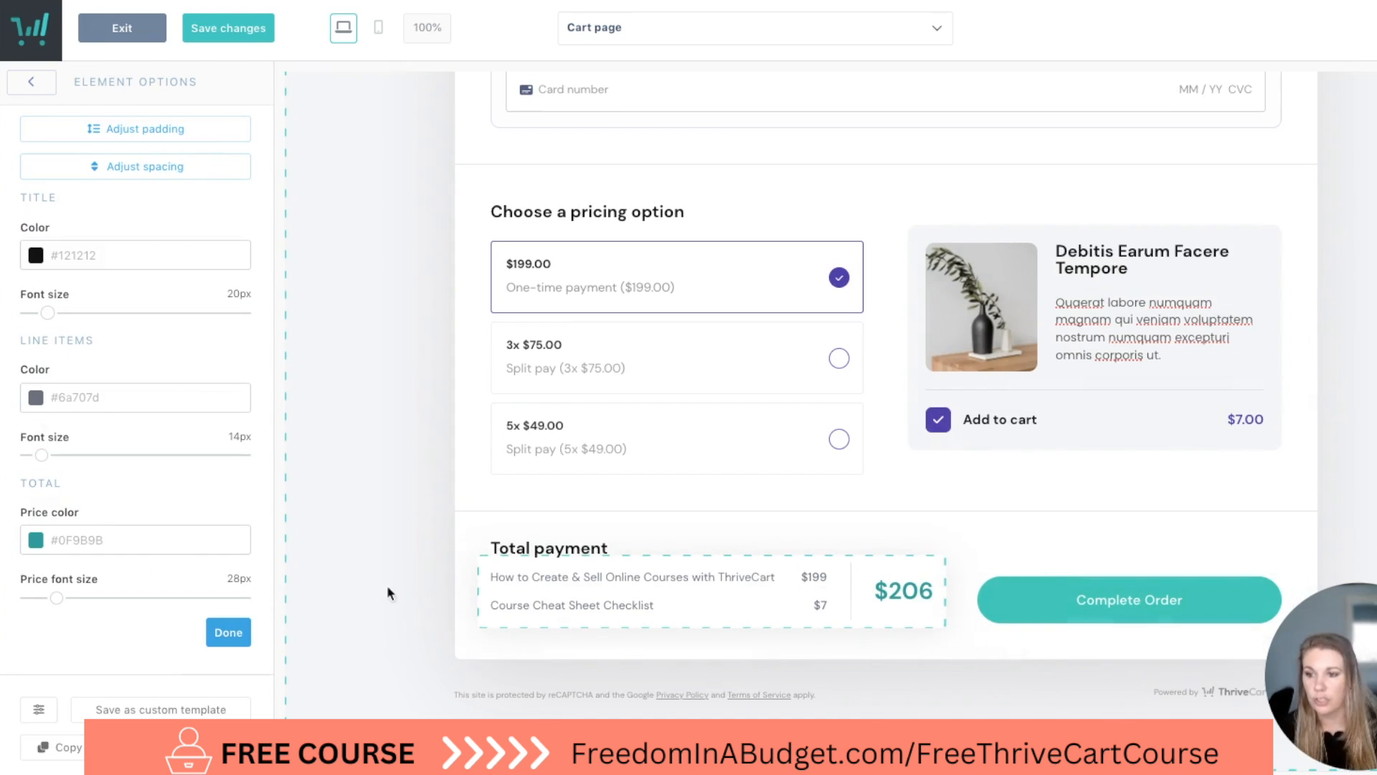
pyautogui.click(397, 545)
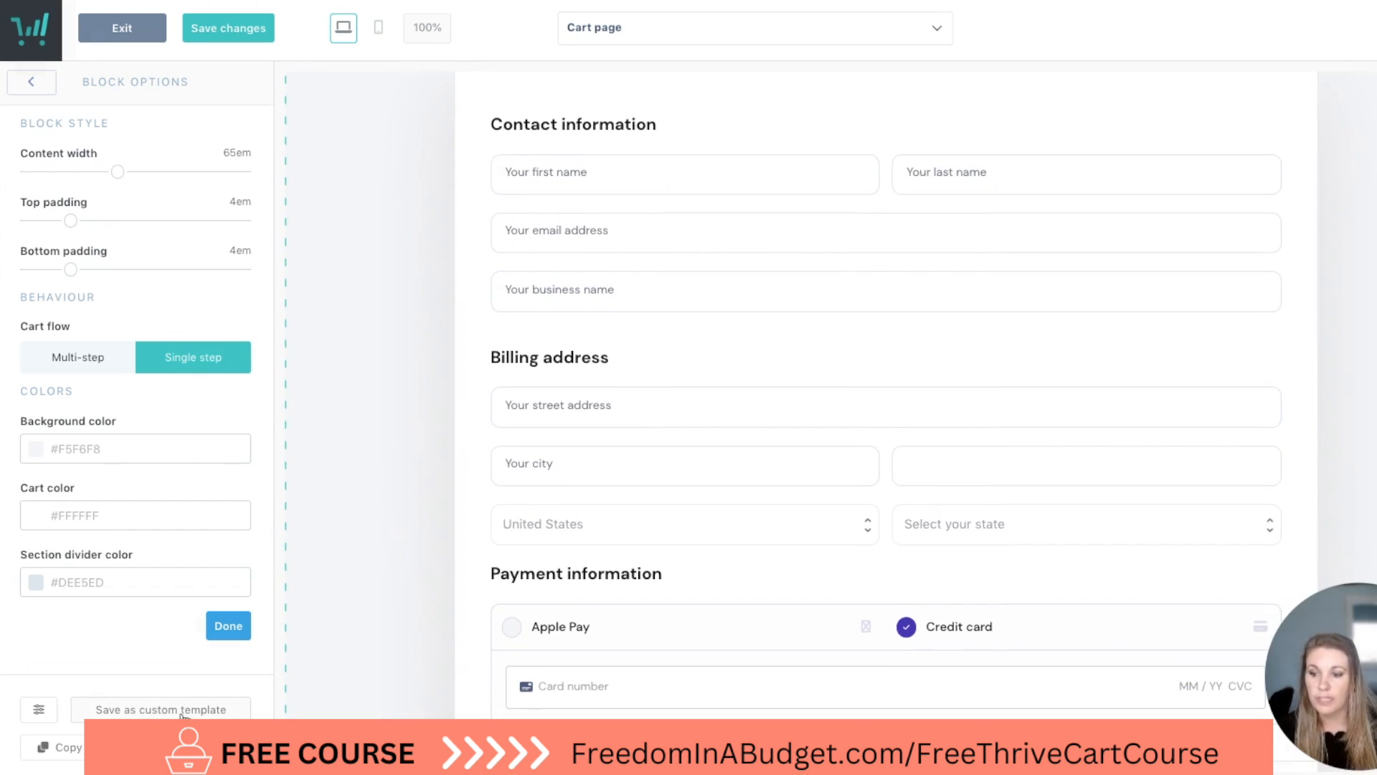
# Save the page design and store it as a custom template named "Test design".
pyautogui.click(221, 712)
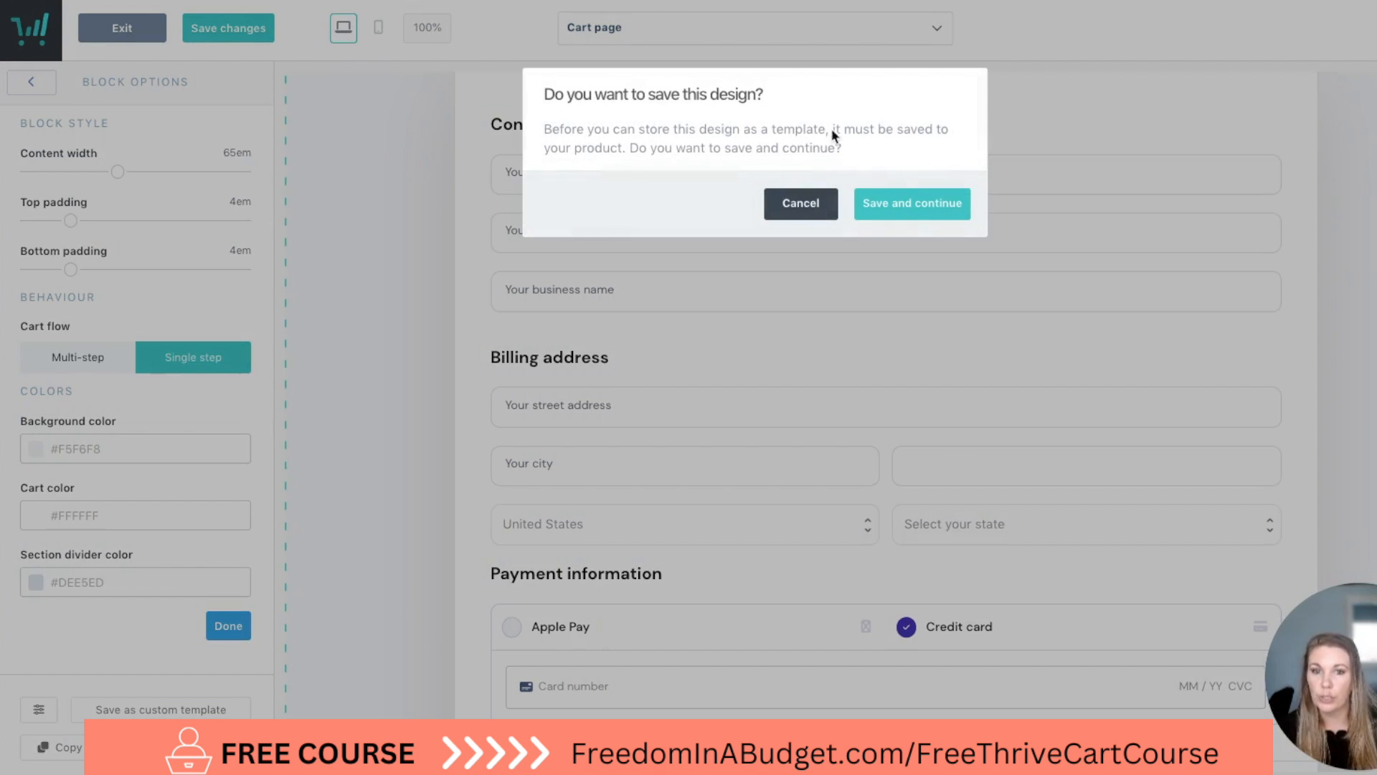
pyautogui.click(932, 204)
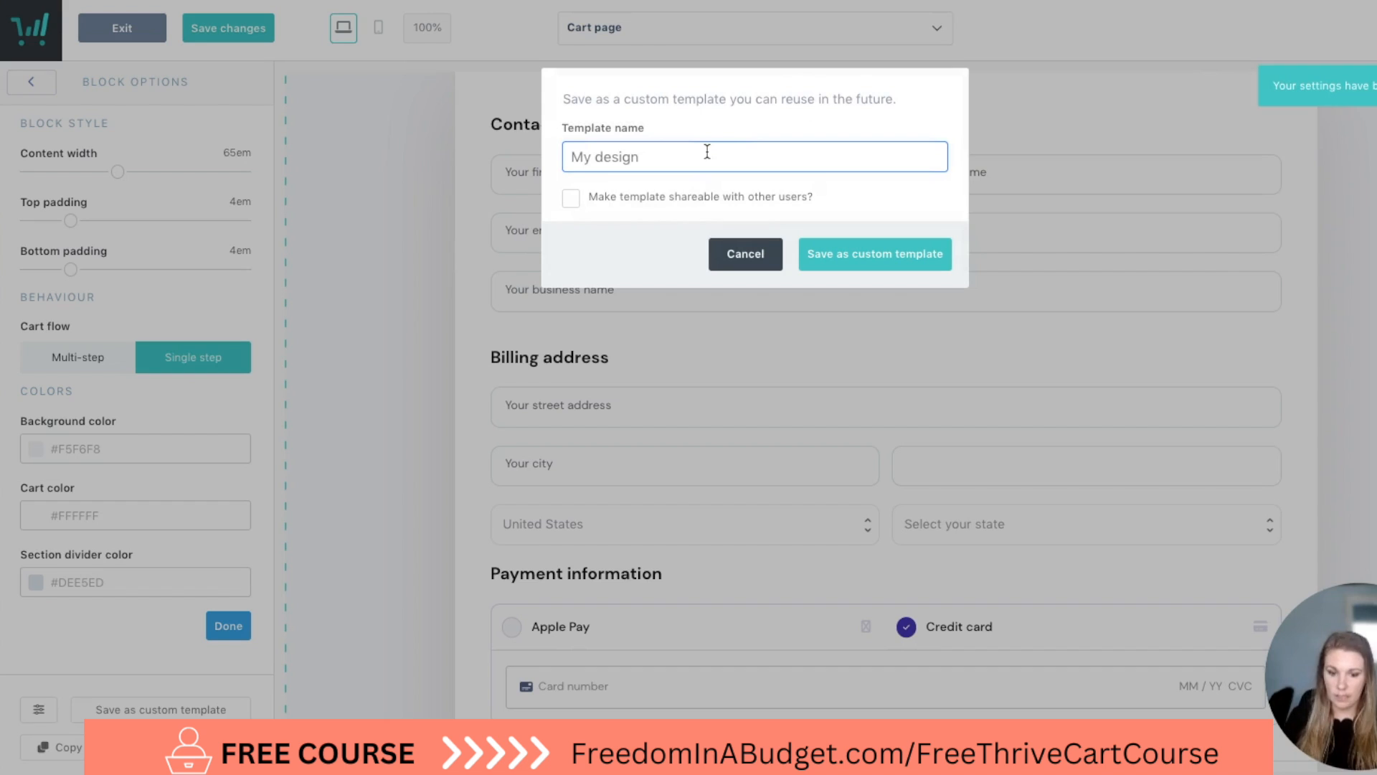
pyautogui.write('Test design')
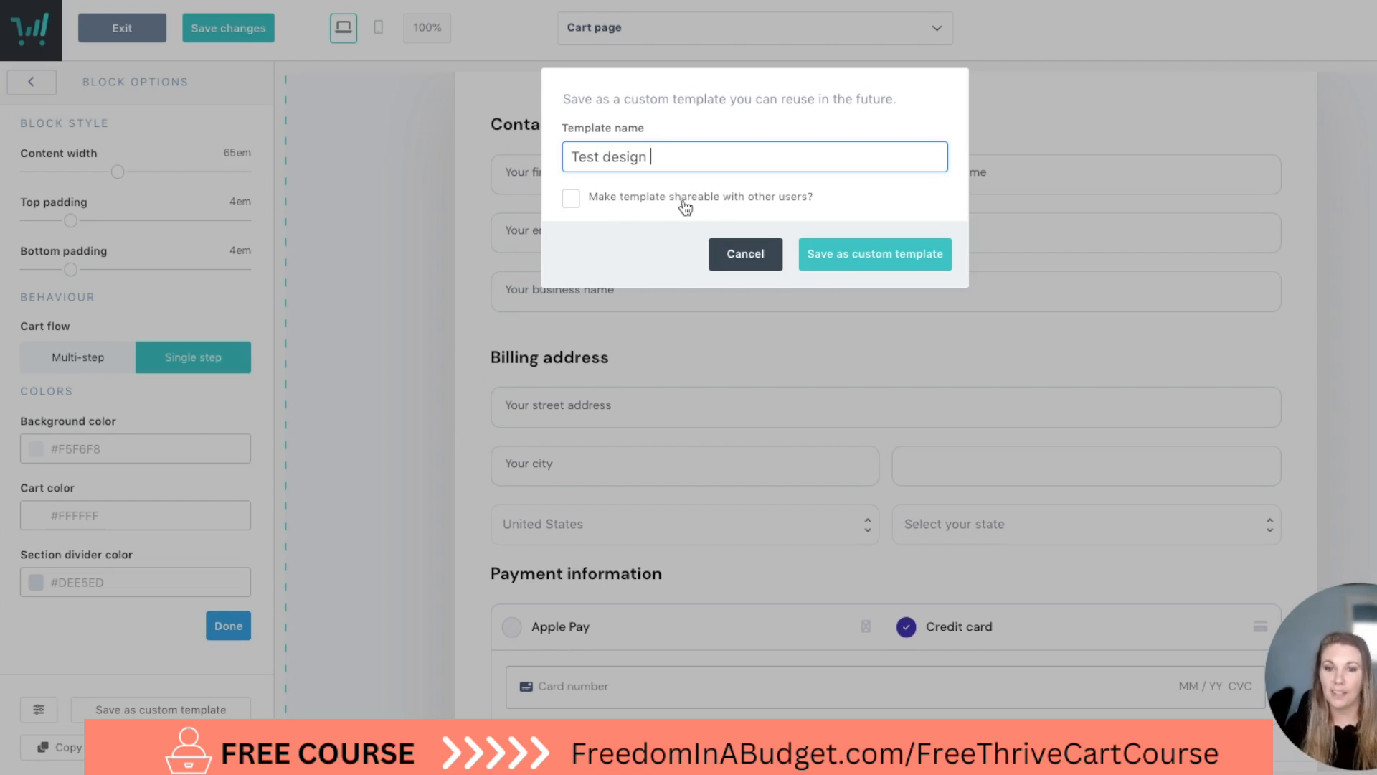
pyautogui.click(846, 255)
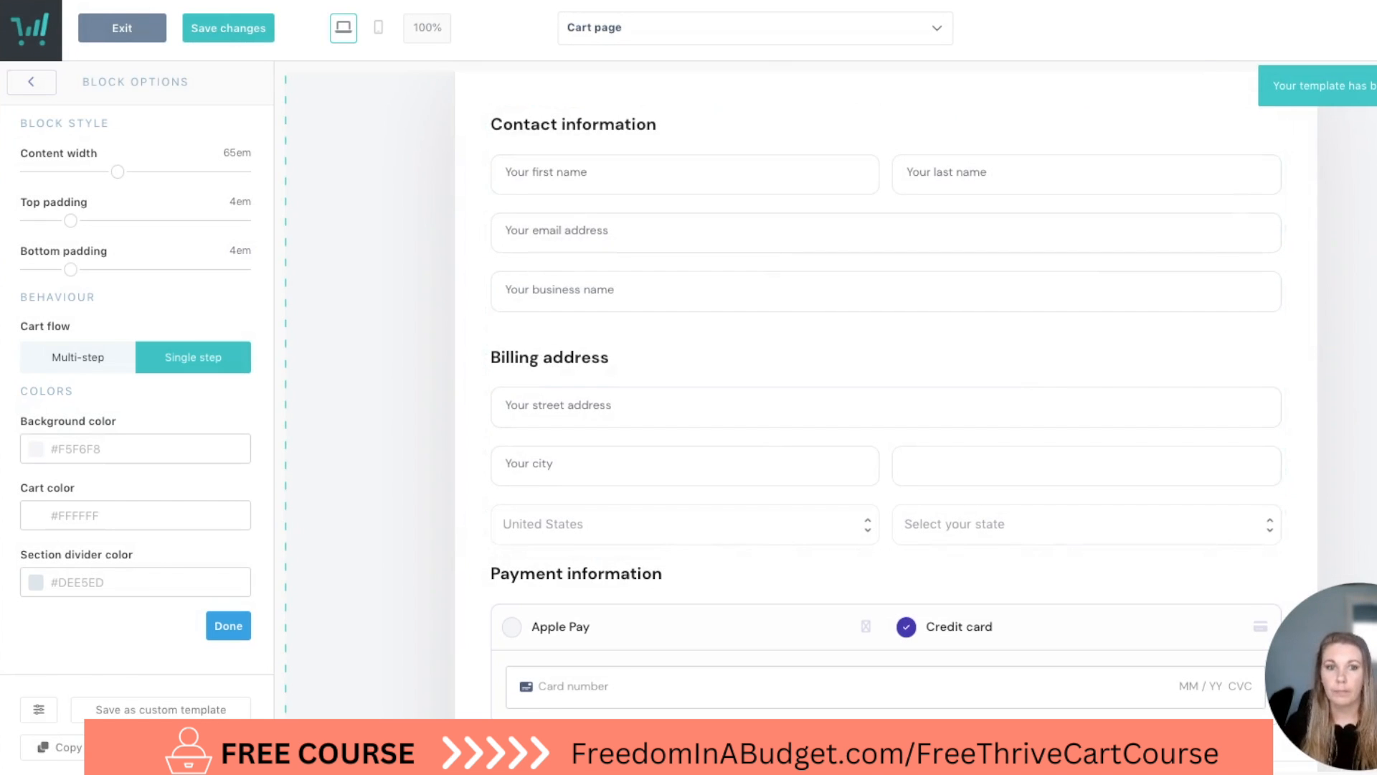
# Review the cart page up to its header and switch the editor to the Success page.
pyautogui.scroll(20, 470, 212)
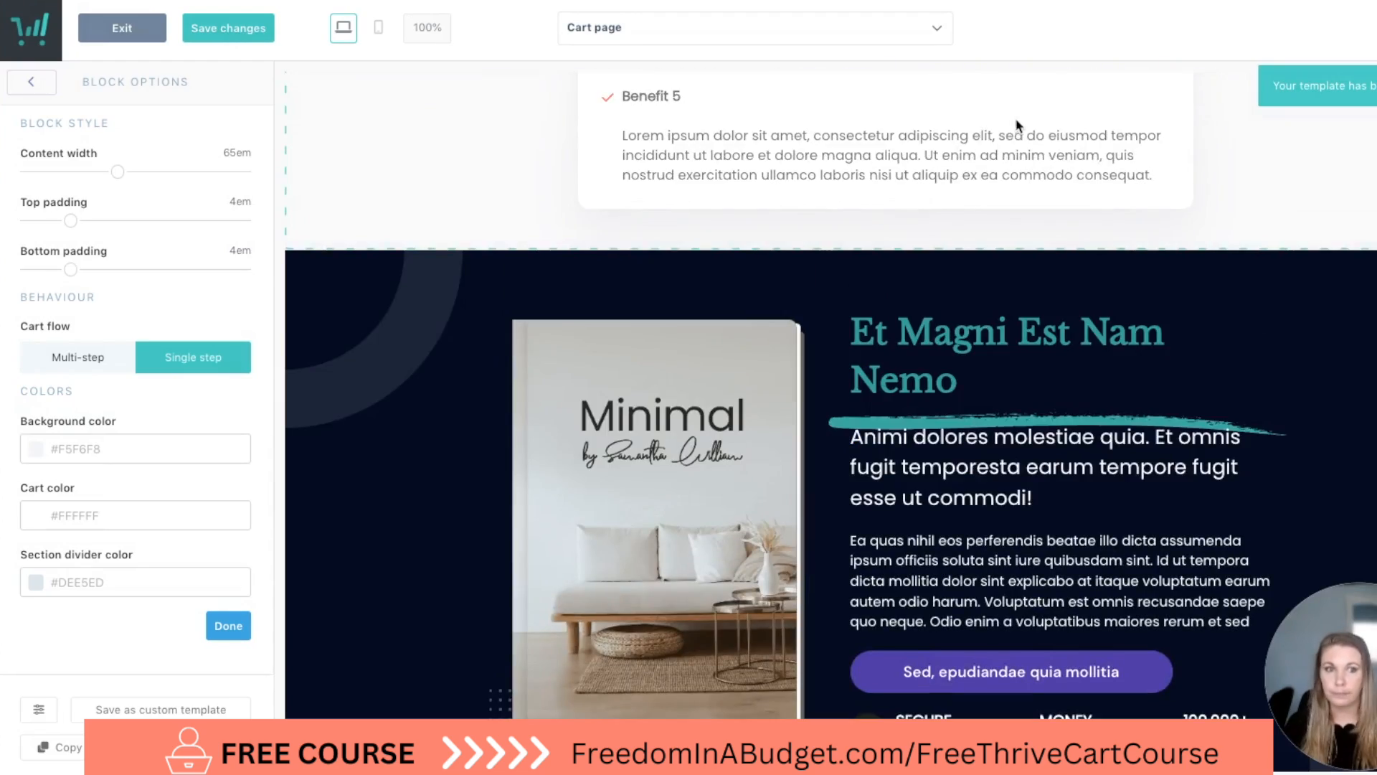
pyautogui.scroll(10, 975, 162)
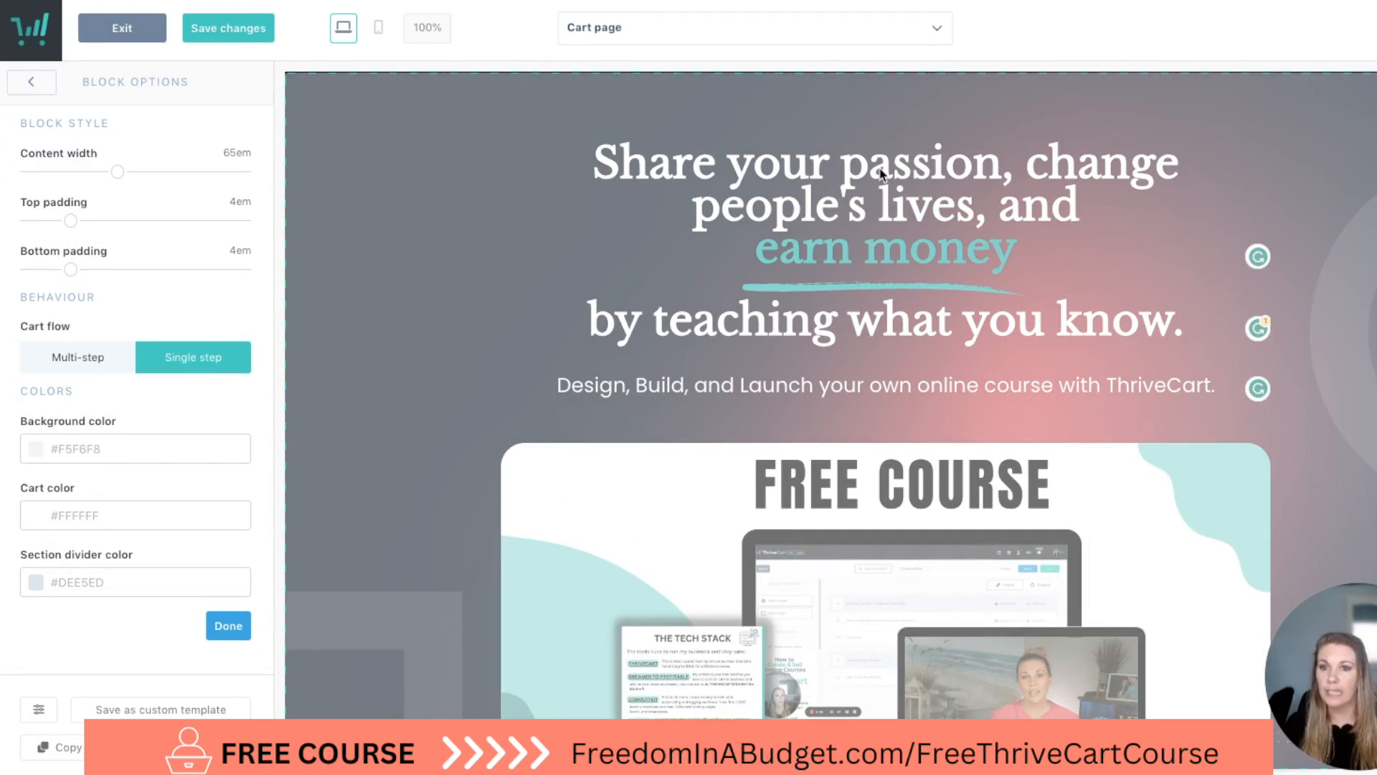
pyautogui.scroll(-15, 716, 197)
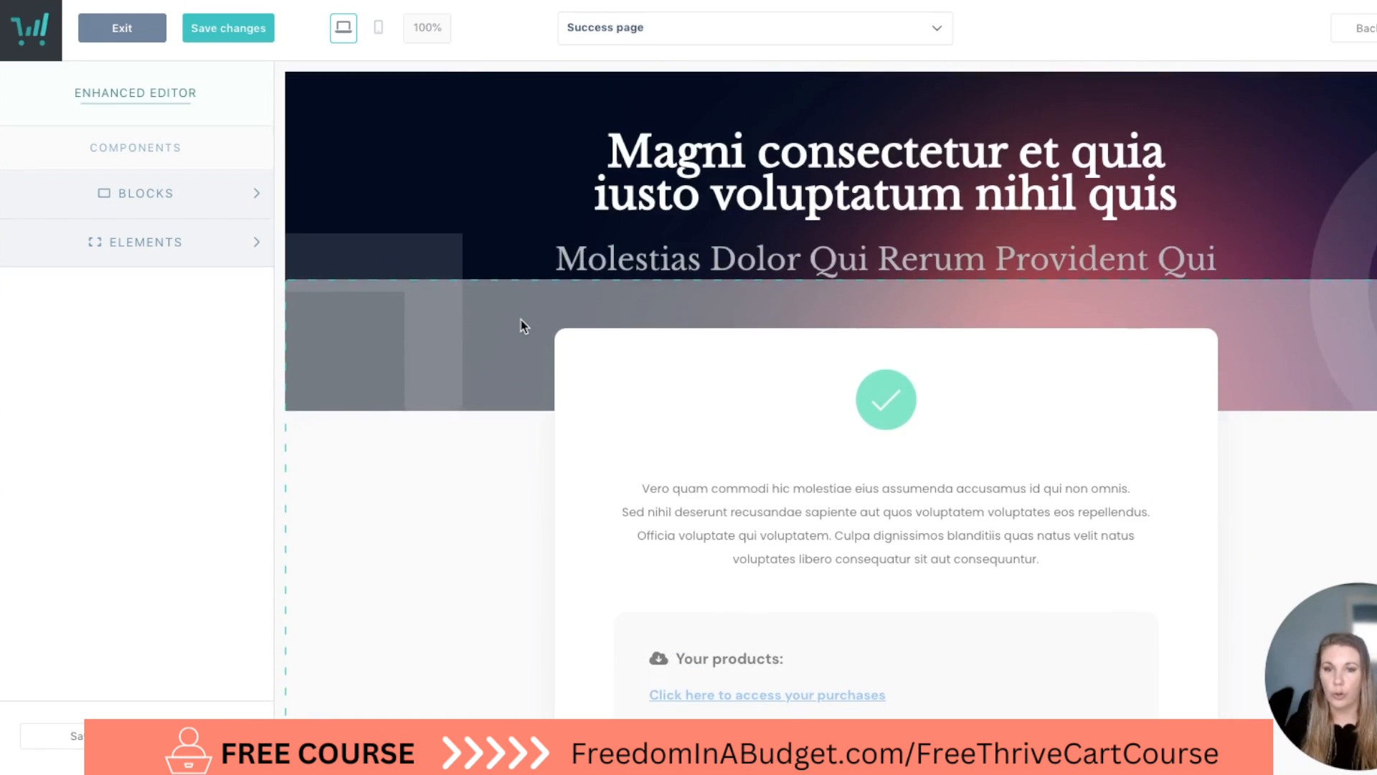
# Replace the success page's main heading with "You're in!".
pyautogui.click(922, 184)
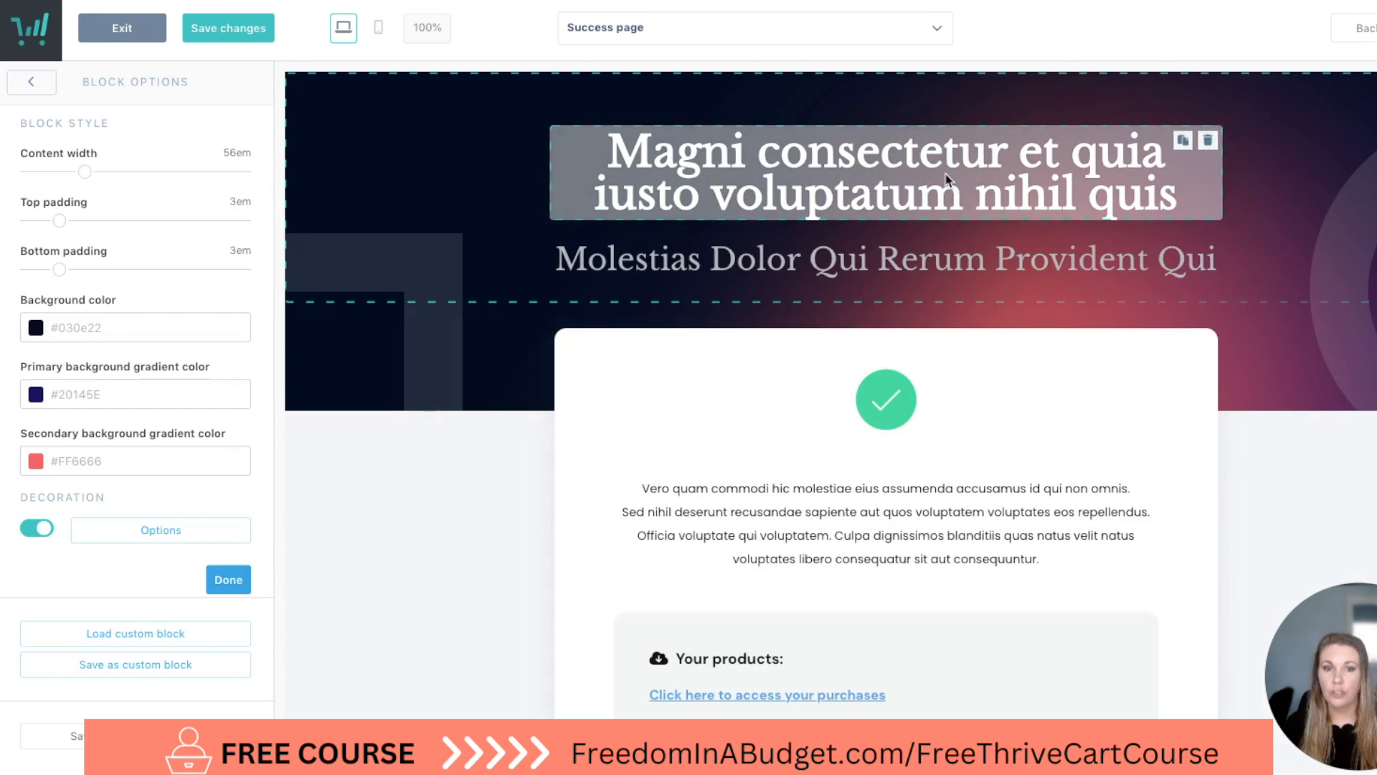
pyautogui.click(991, 185)
pyautogui.click(1216, 179)
pyautogui.moveTo(1180, 201); pyautogui.dragTo(606, 143)
pyautogui.write('Welc')
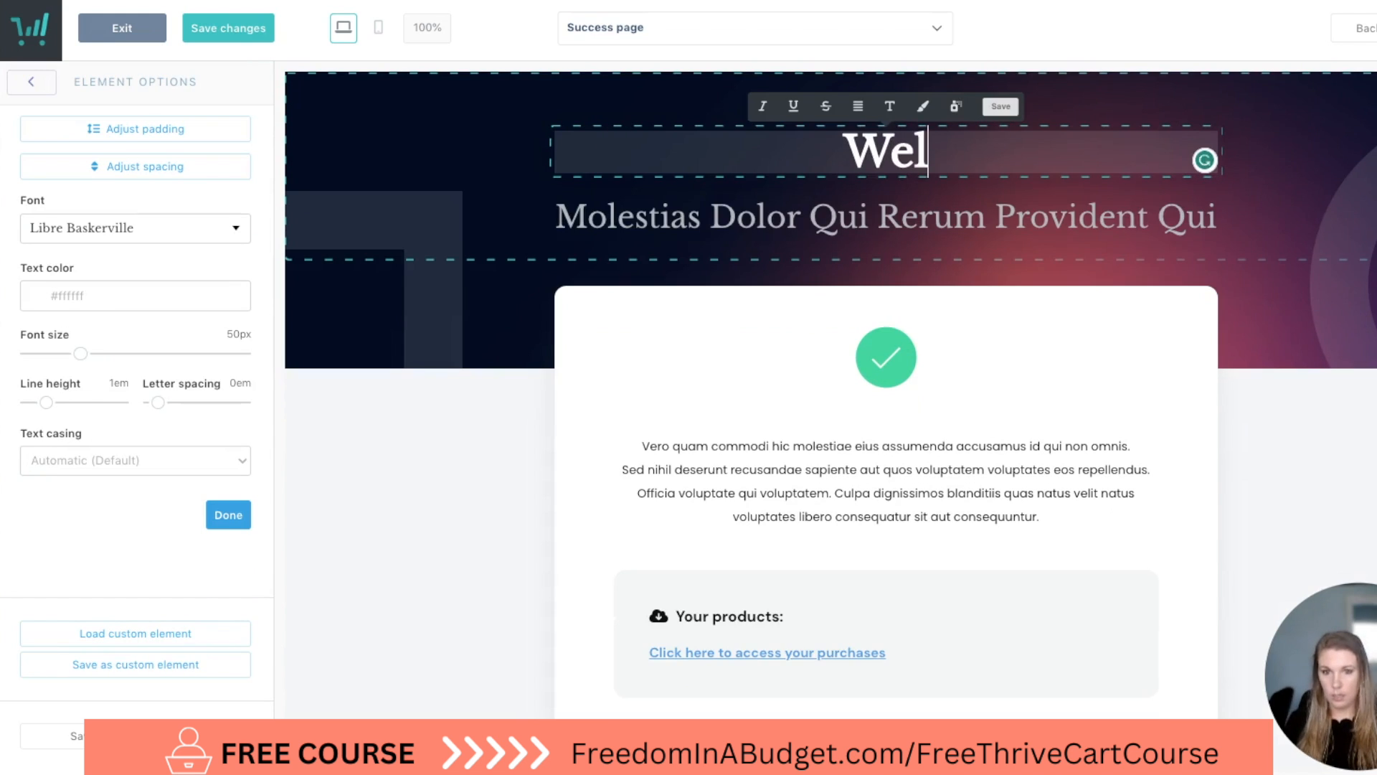
pyautogui.press('BackSpace')
pyautogui.press('BackSpace')
pyautogui.press('BackSpace')
pyautogui.write('you')
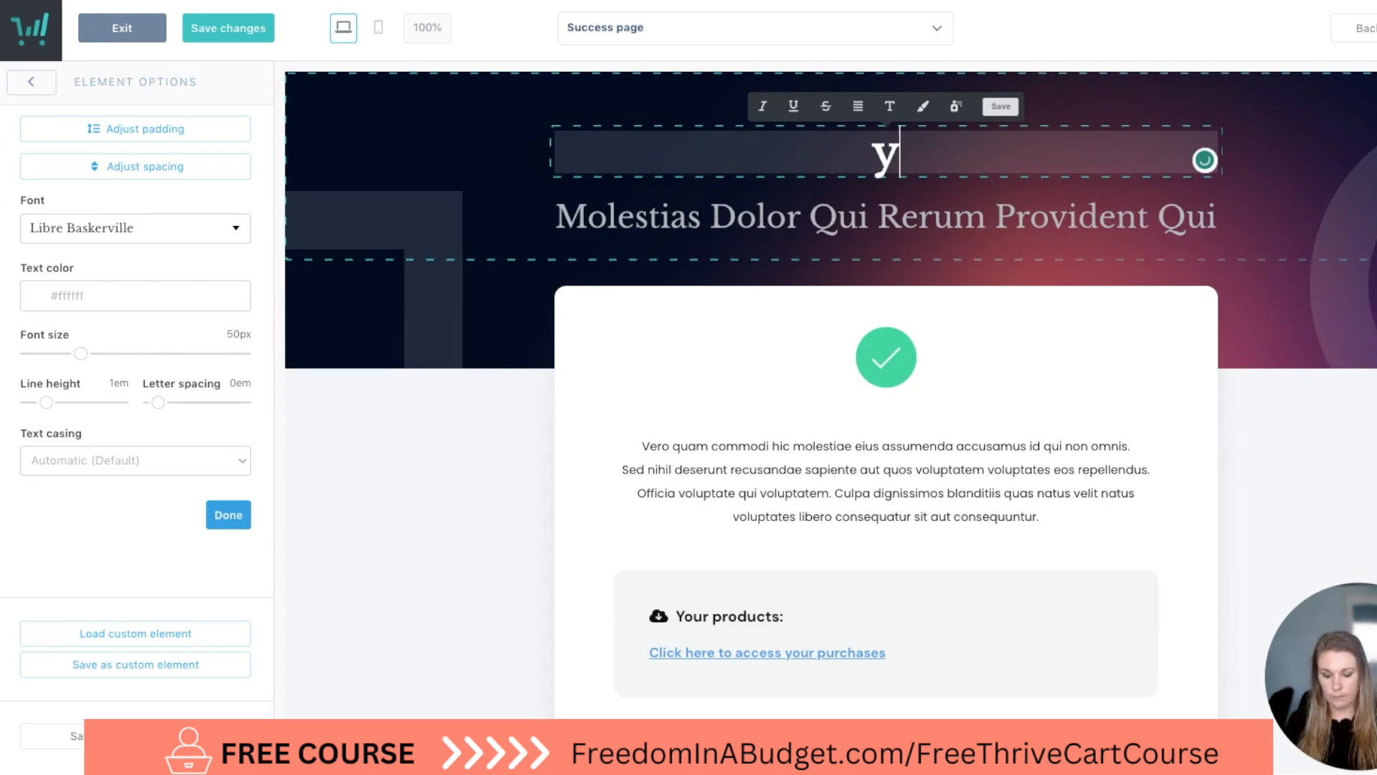
pyautogui.press('BackSpace')
pyautogui.press('BackSpace')
pyautogui.press('BackSpace')
pyautogui.write('Yo')
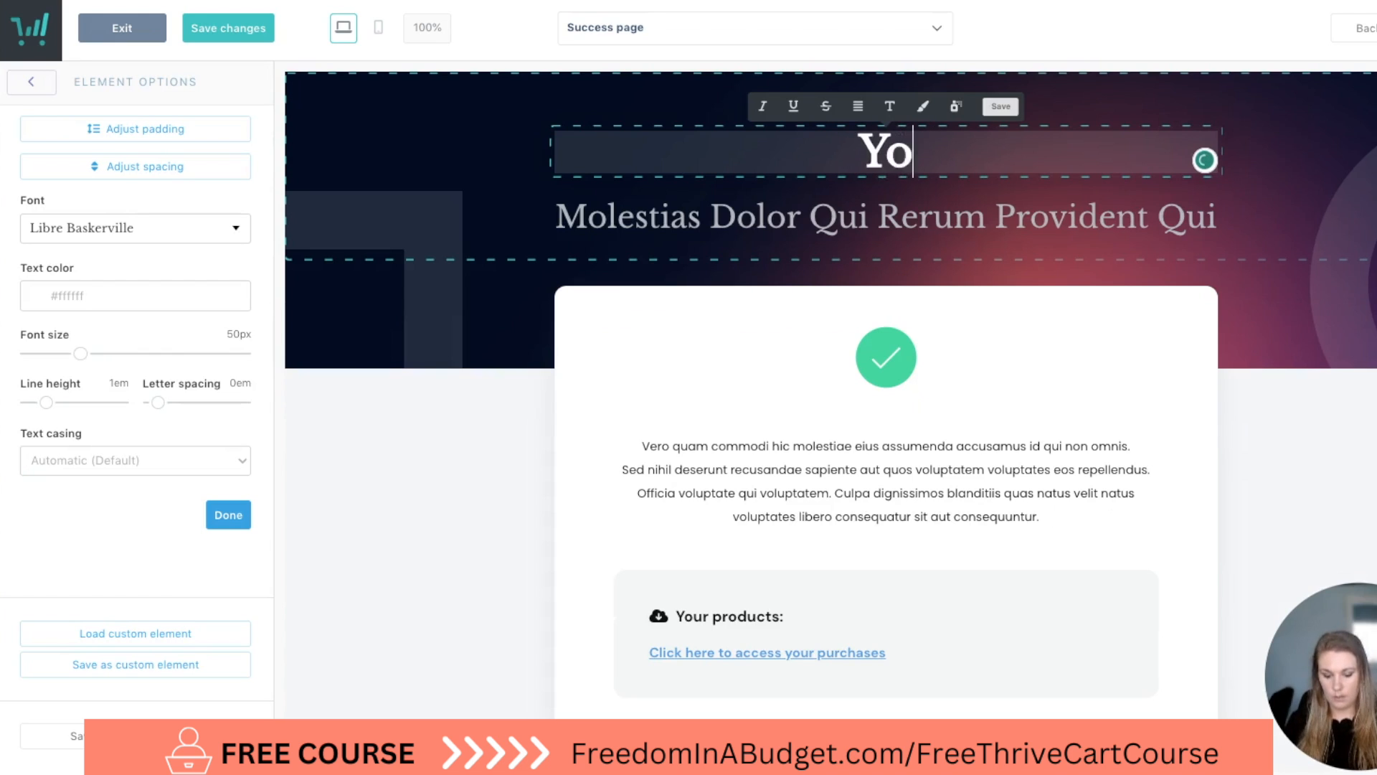
pyautogui.write("u're in!")
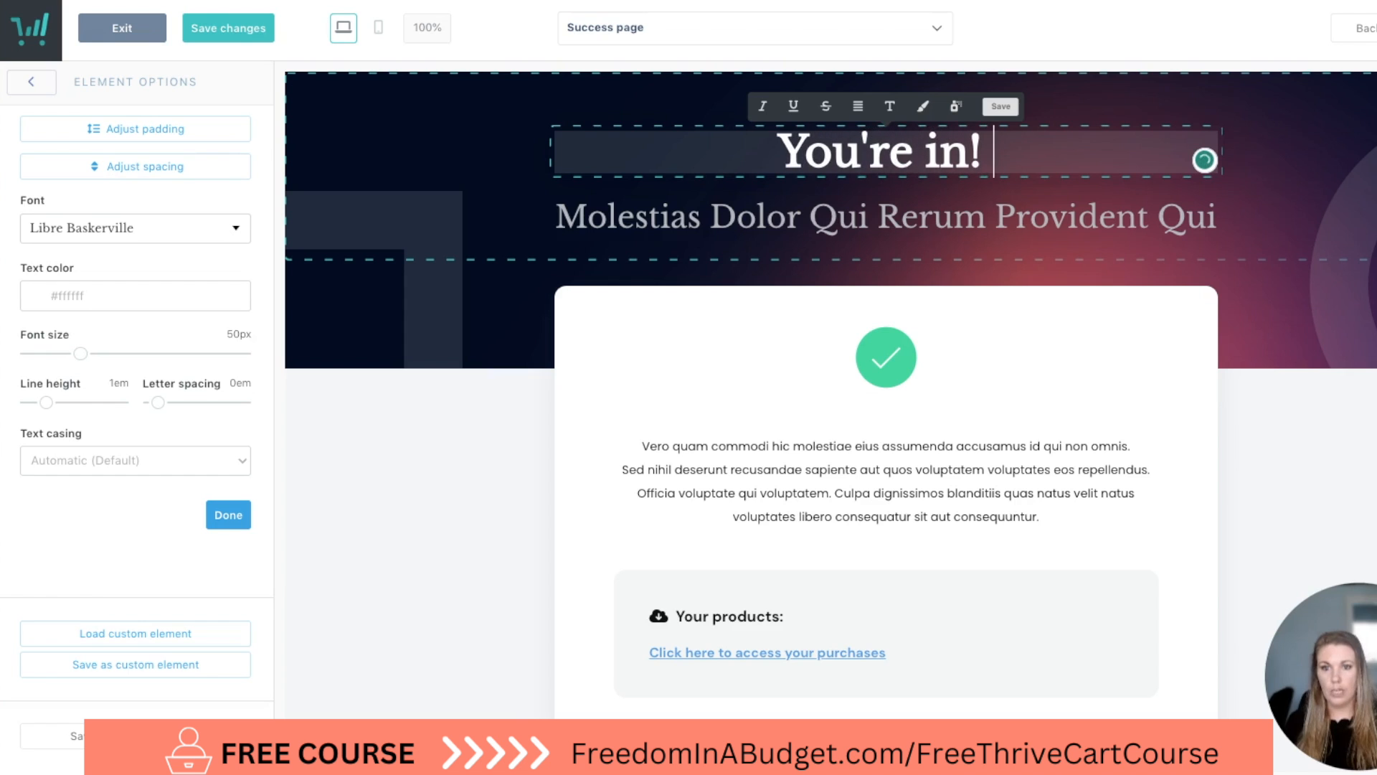
# Replace the success page's subheading with "Welcome to How To Create & Sell Online Courses with ThriveCart!".
pyautogui.click(936, 217)
pyautogui.doubleClick(936, 218)
pyautogui.tripleClick(936, 217)
pyautogui.write('Welcom')
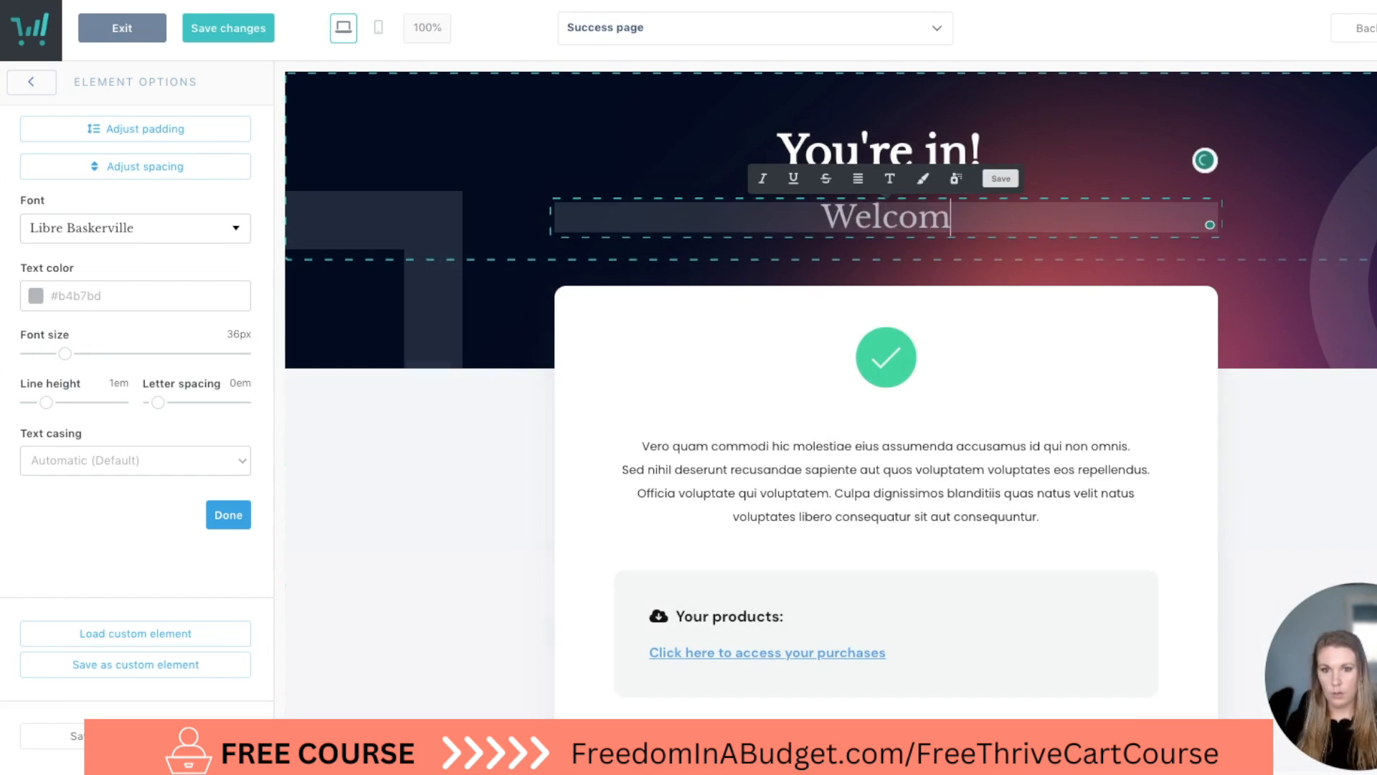
pyautogui.write('e to How ')
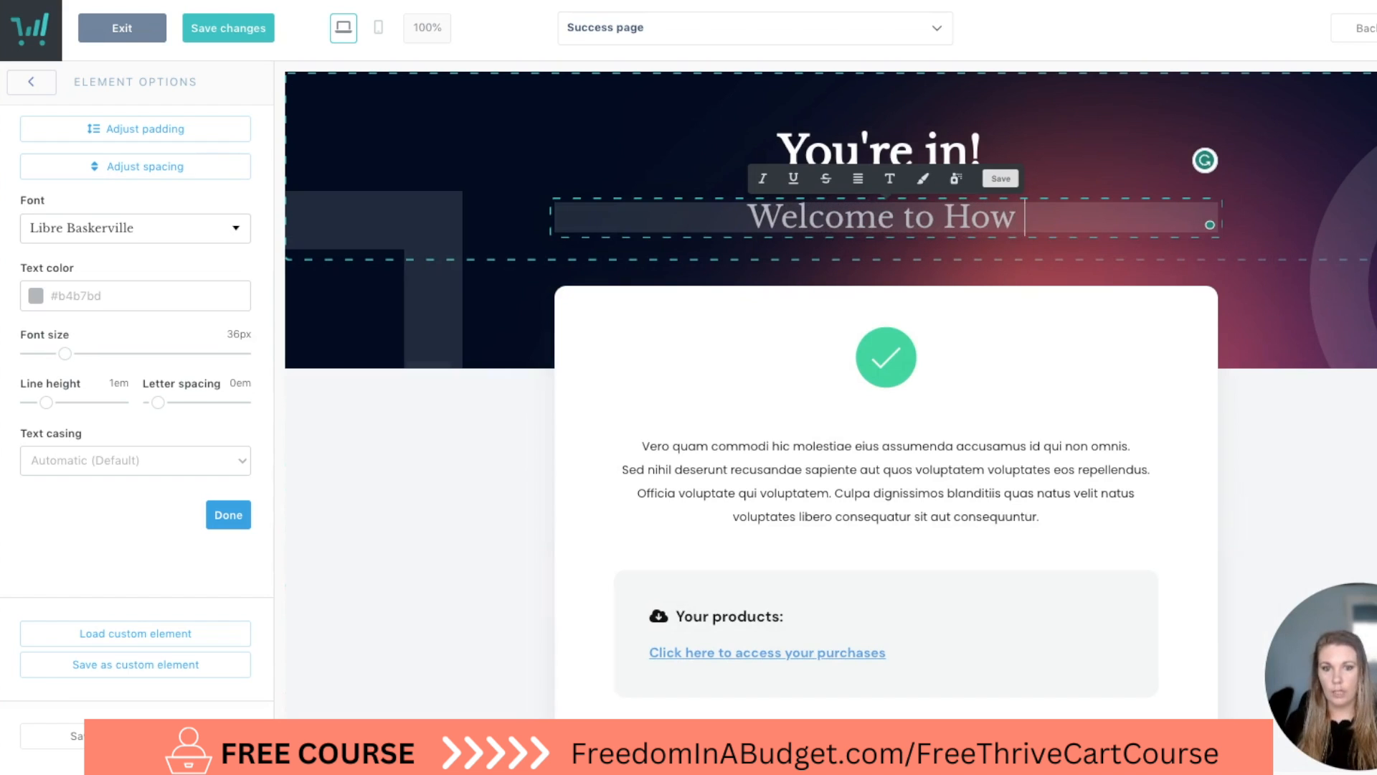
pyautogui.write('To Create & Sell Online Courses with ThriveCart!')
pyautogui.click(825, 401)
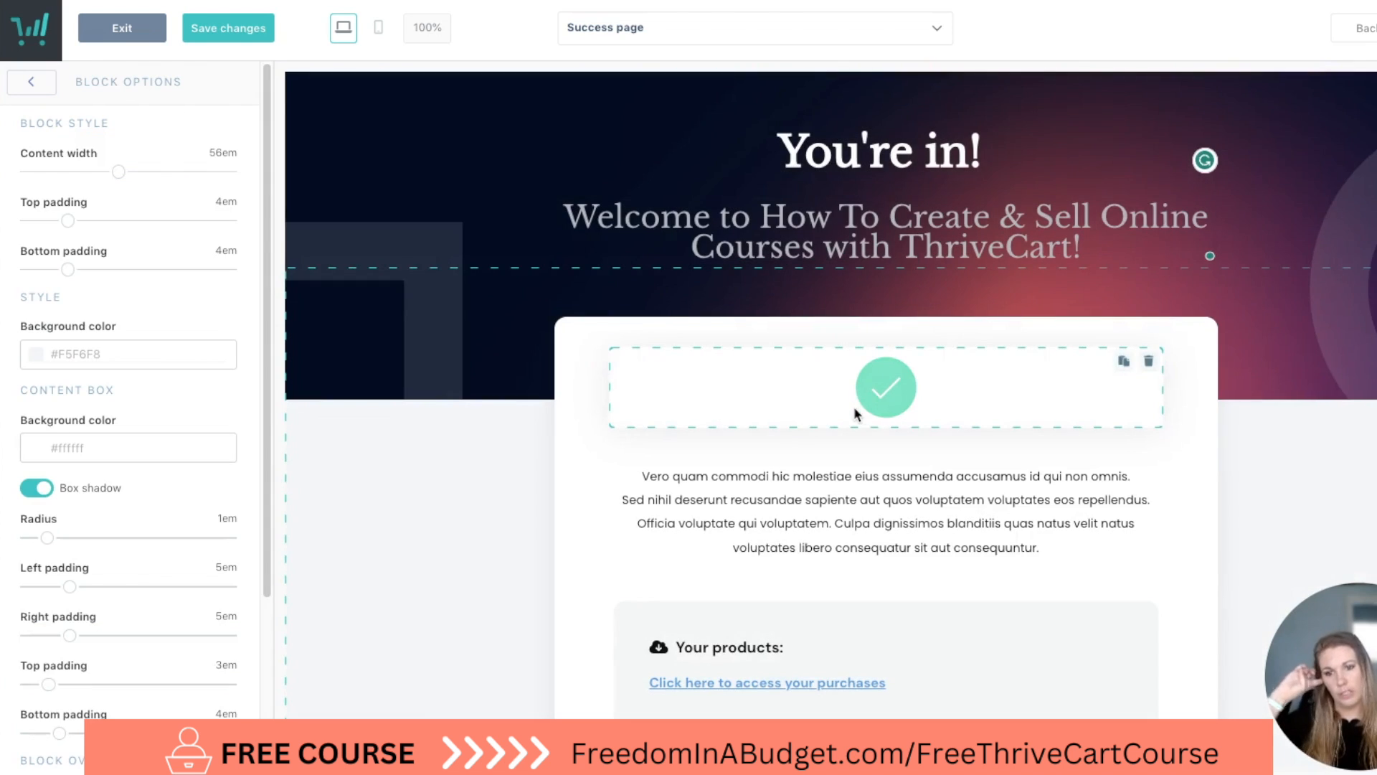
# Try the image-above, image-left and image-right layouts on the success page's body text, and return it to the text-only layout.
pyautogui.scroll(-2, 855, 408)
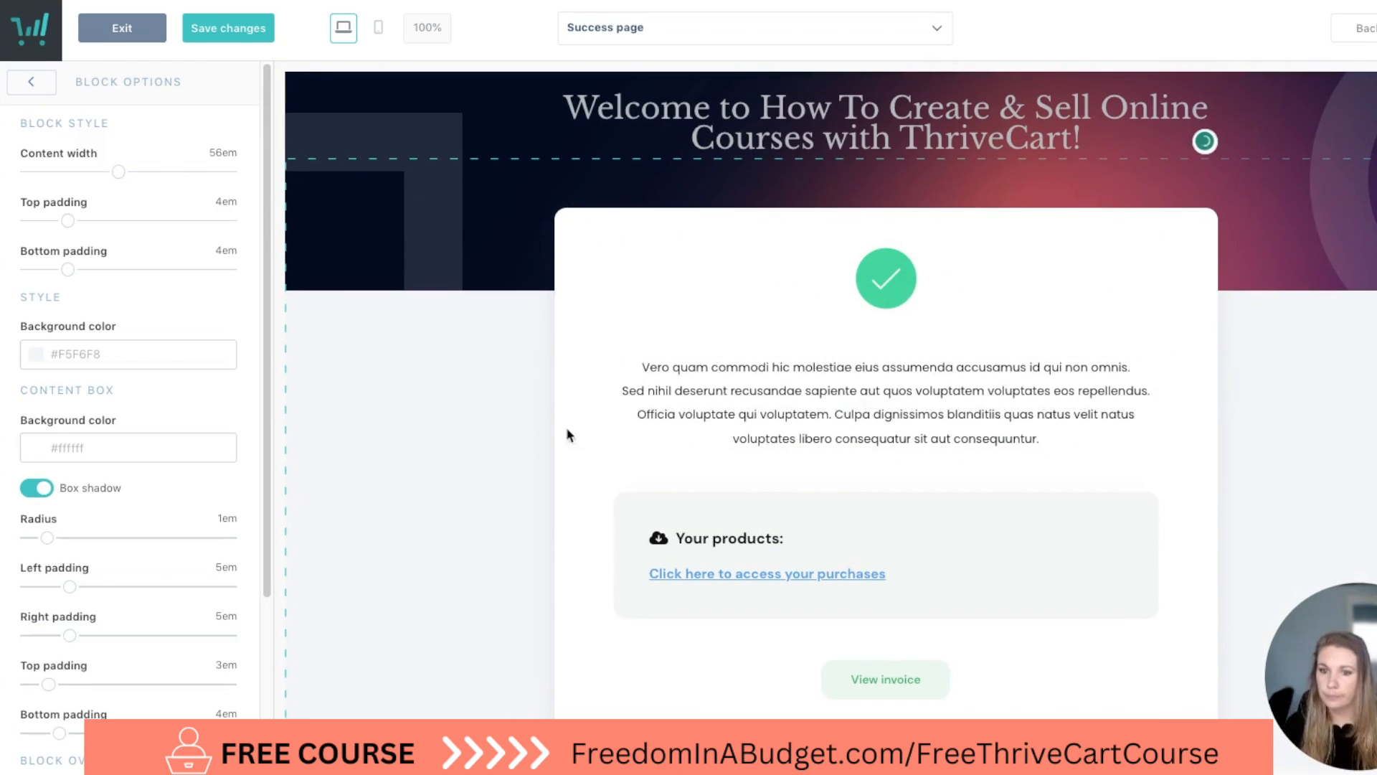
pyautogui.click(802, 390)
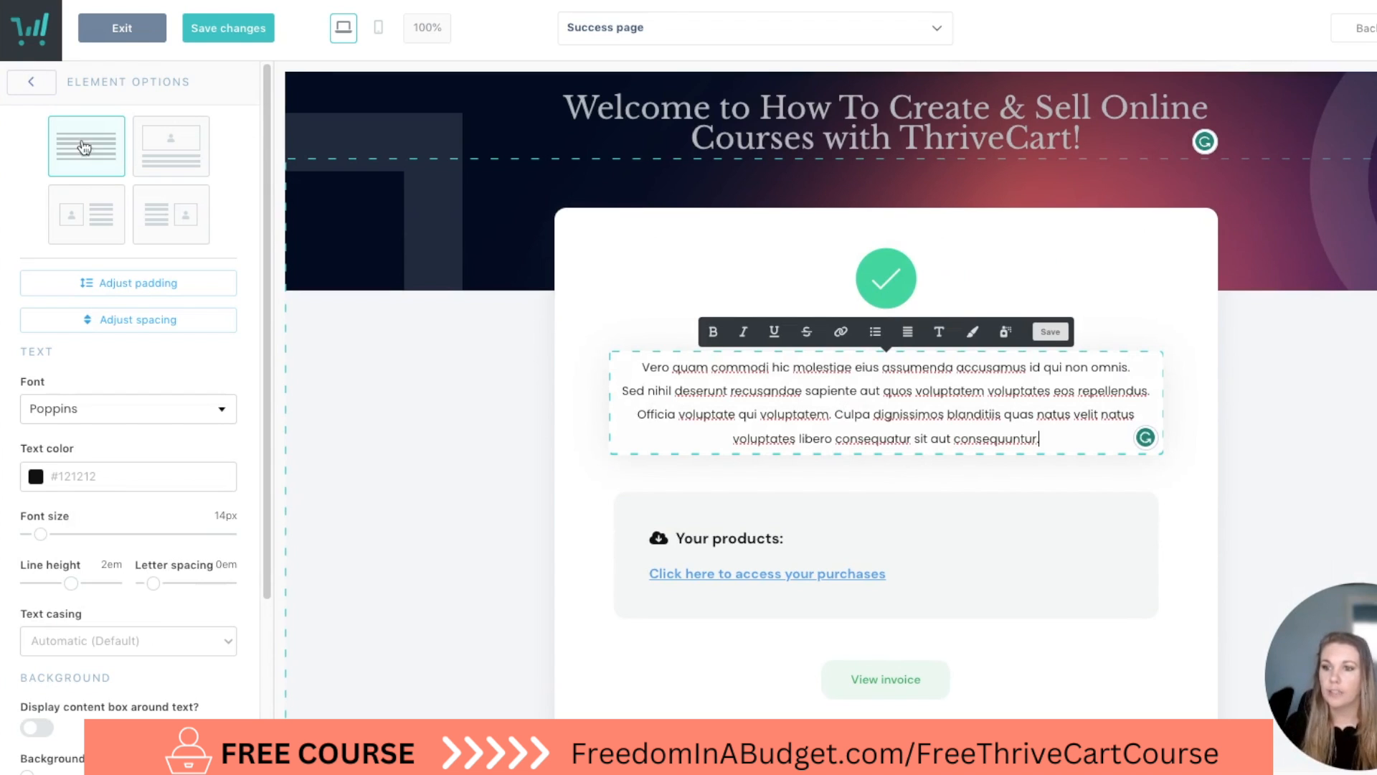
pyautogui.click(164, 159)
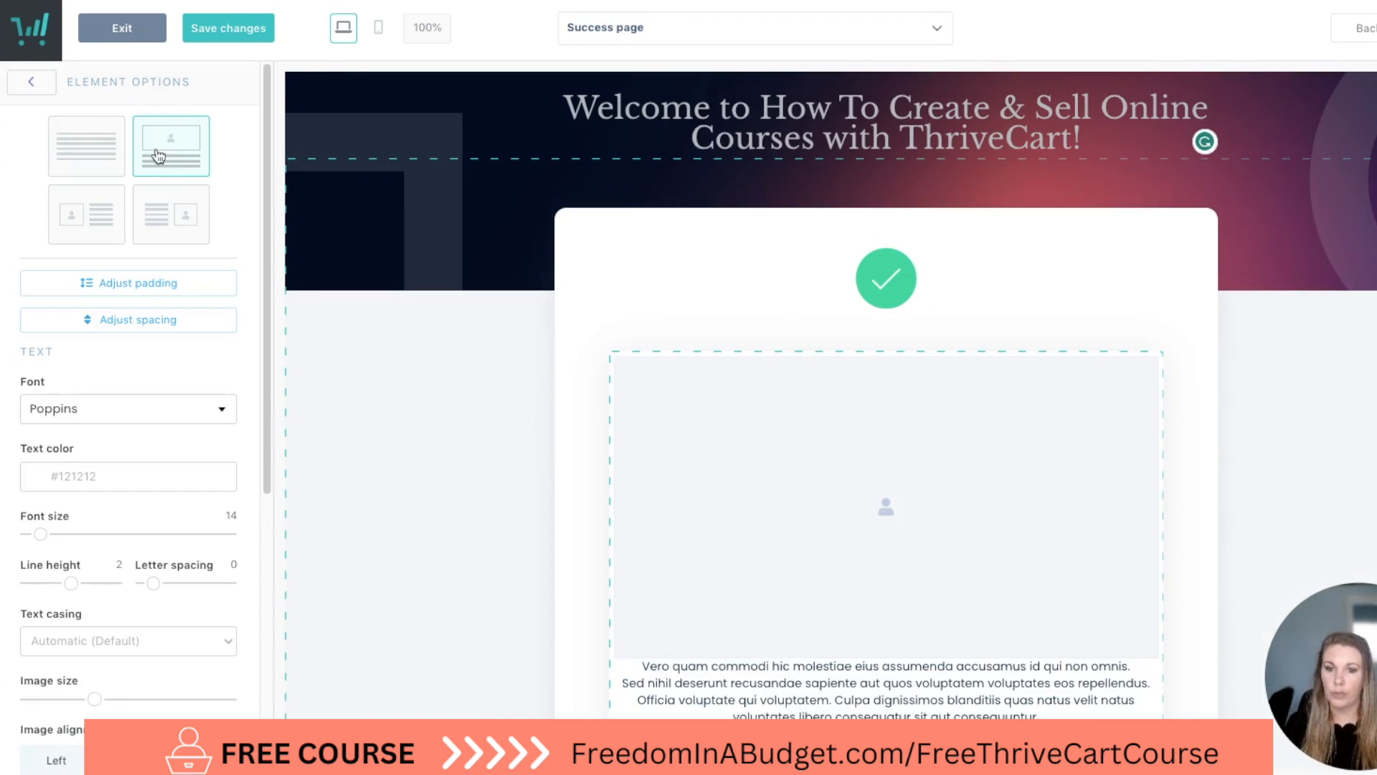
pyautogui.click(100, 224)
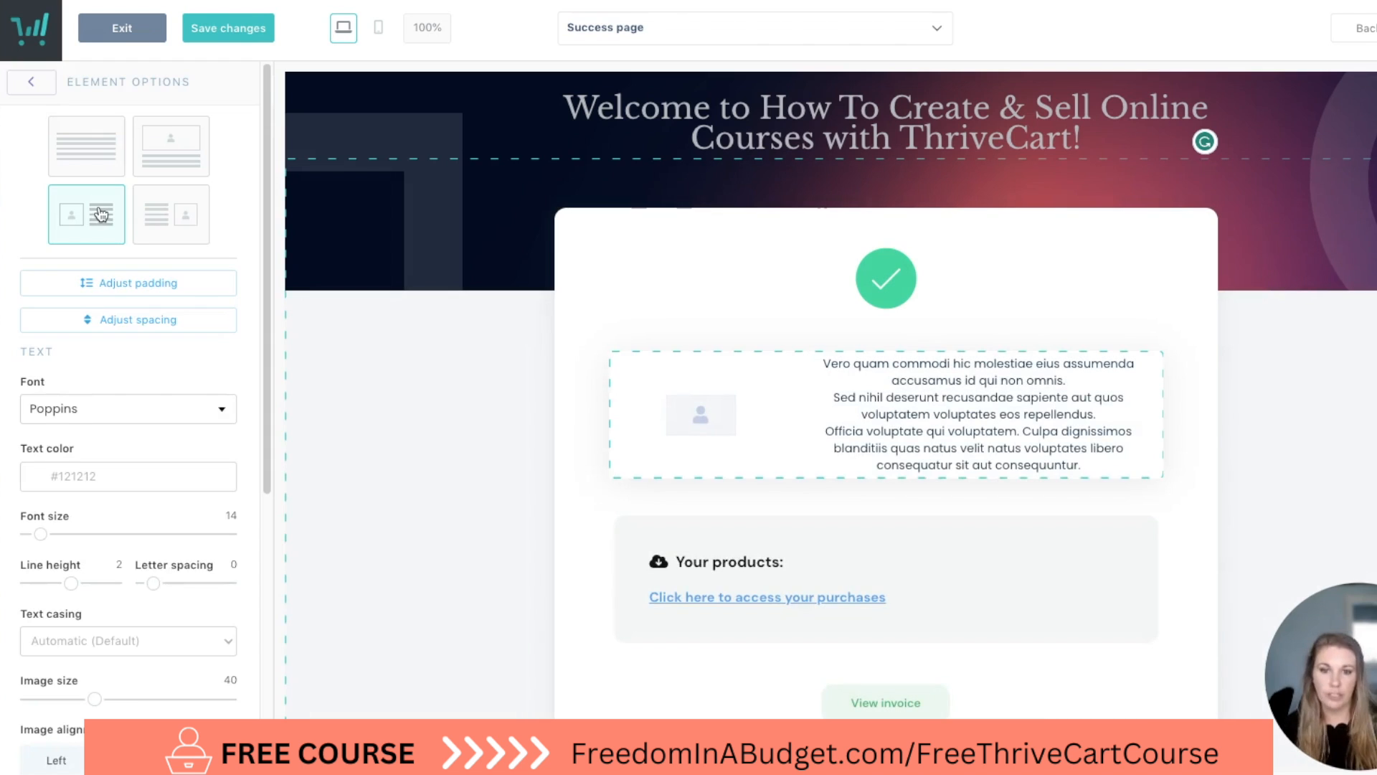
pyautogui.click(176, 225)
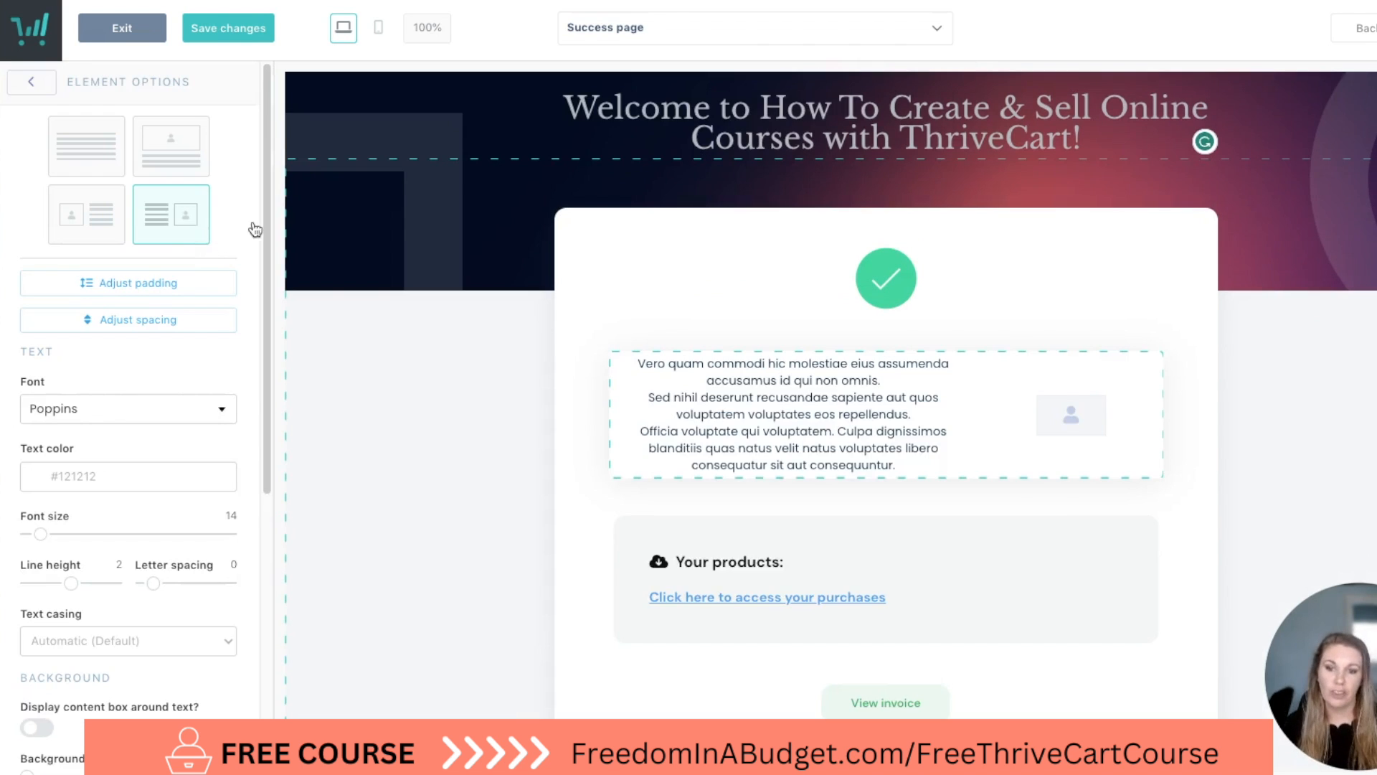
pyautogui.click(93, 156)
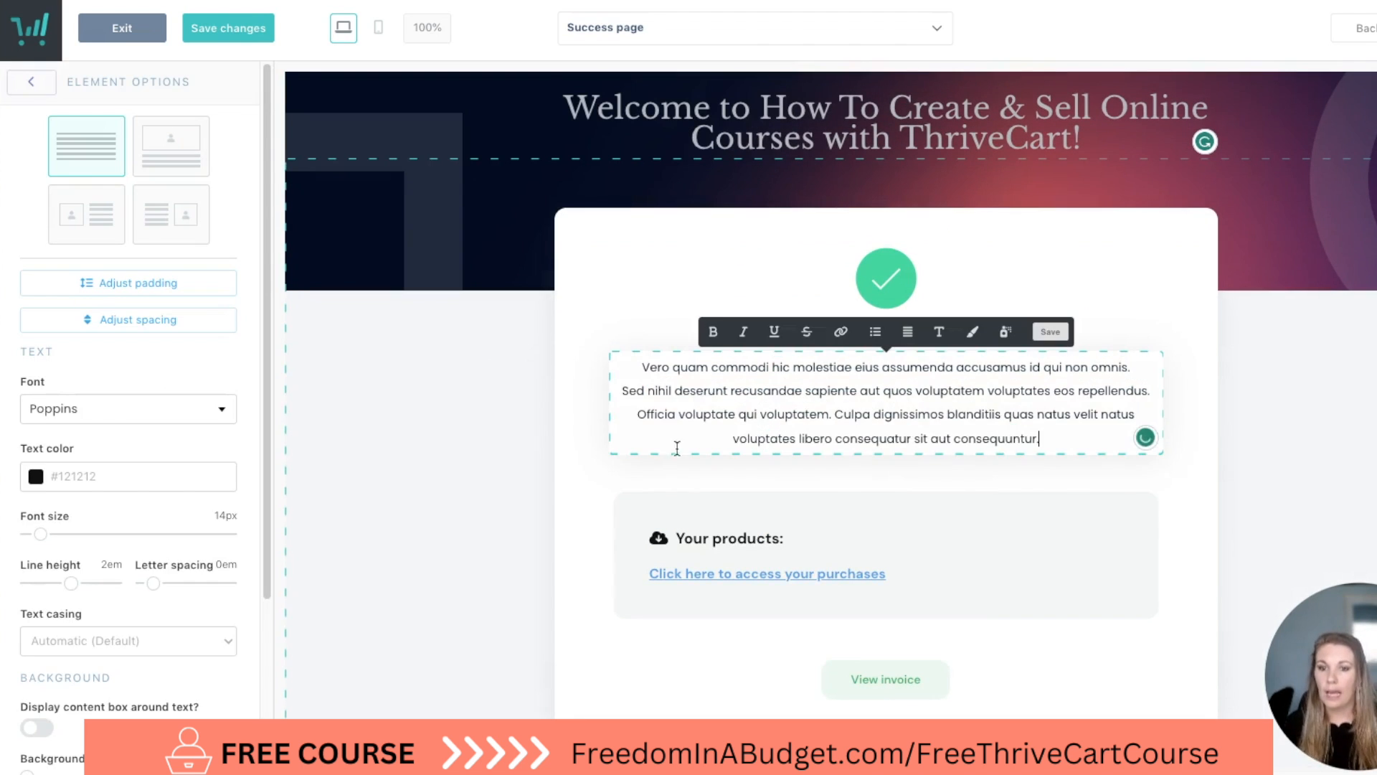
# Move the body text element below the "Your products" box and select it for editing.
pyautogui.click(572, 436)
pyautogui.moveTo(695, 390); pyautogui.dragTo(732, 526)
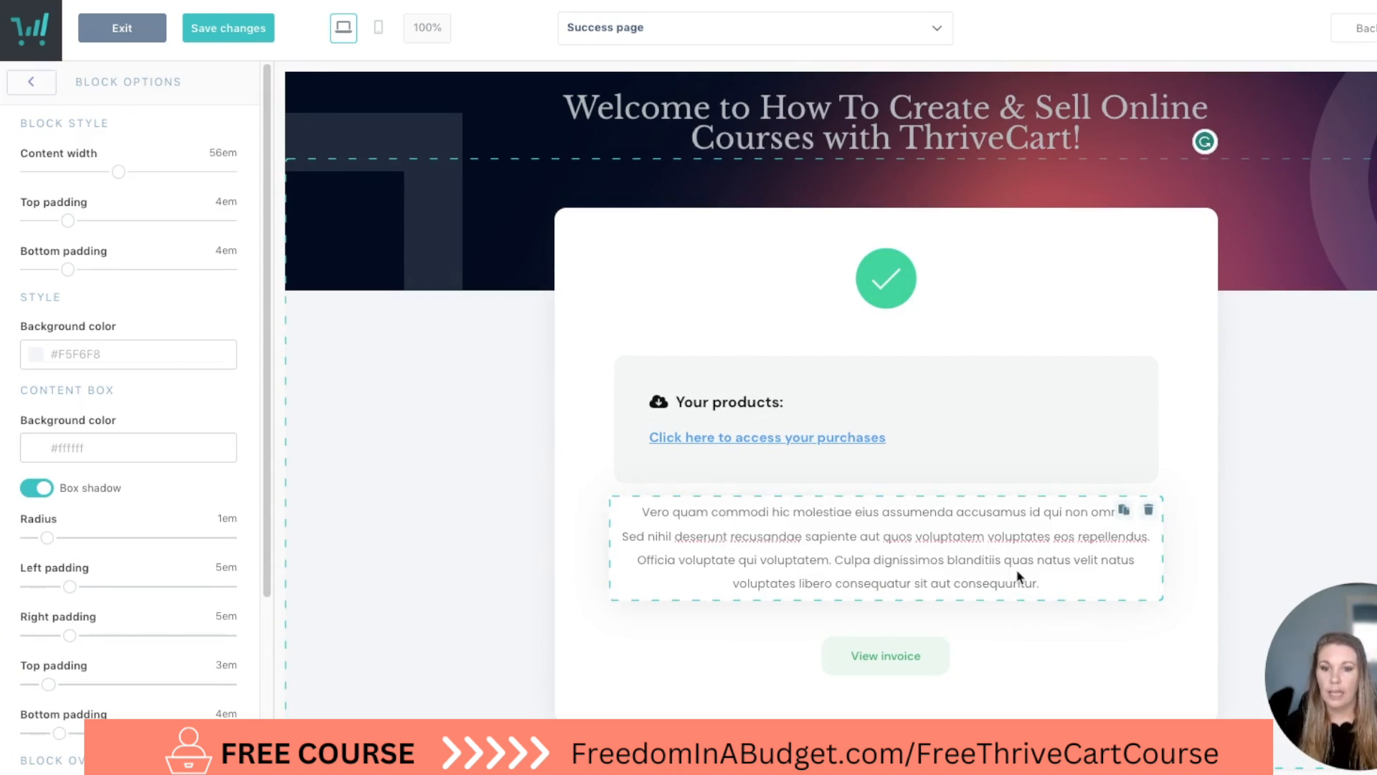
pyautogui.click(1055, 596)
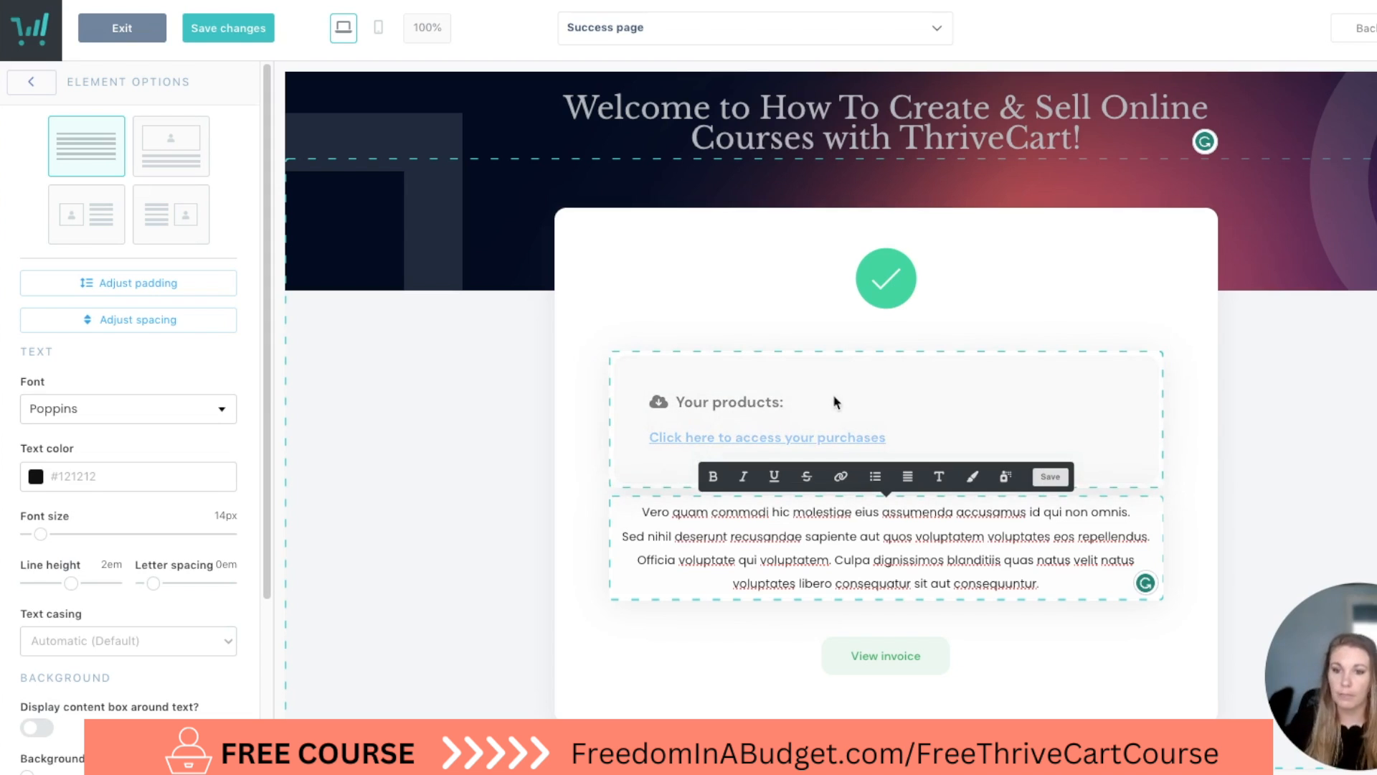
# Open the design options of the "Your products" box with the purchase access link.
pyautogui.click(922, 401)
pyautogui.click(759, 412)
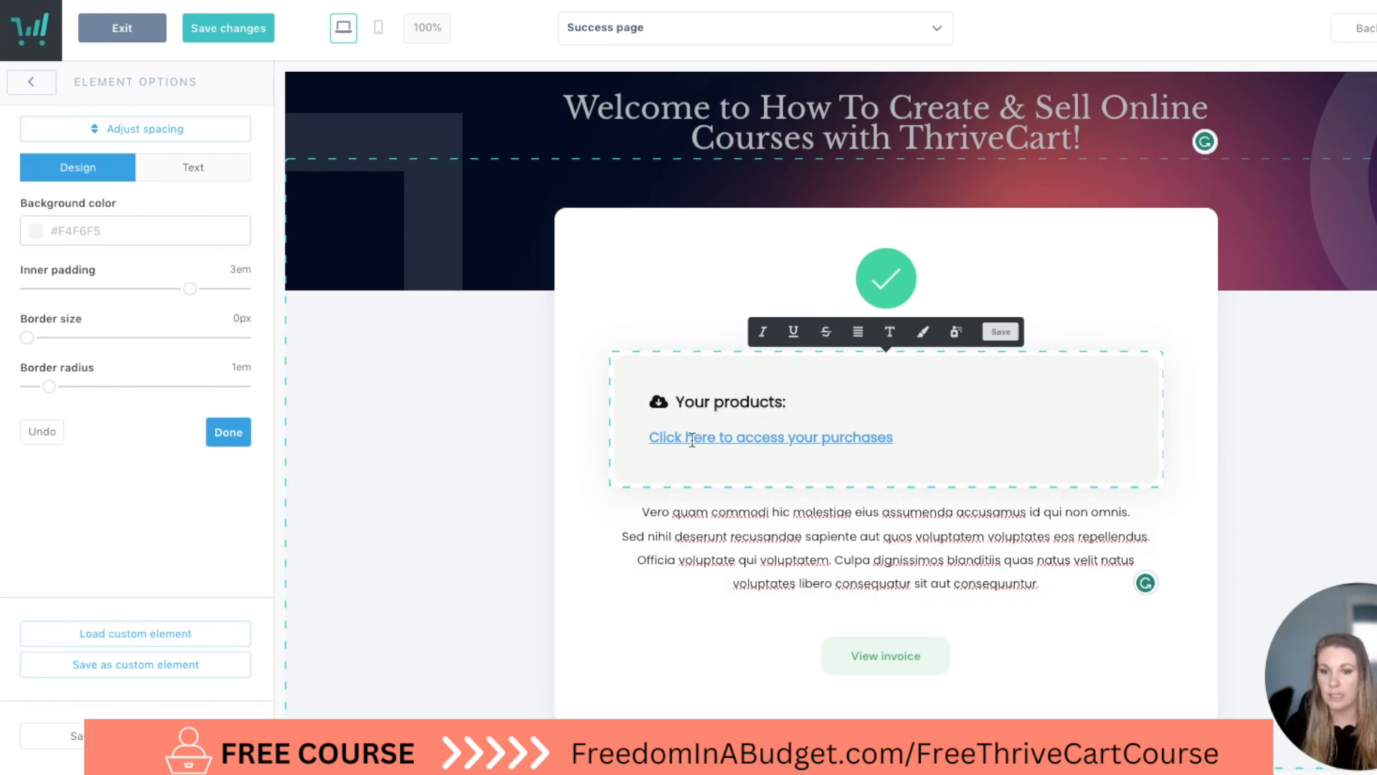
pyautogui.scroll(-1, 789, 502)
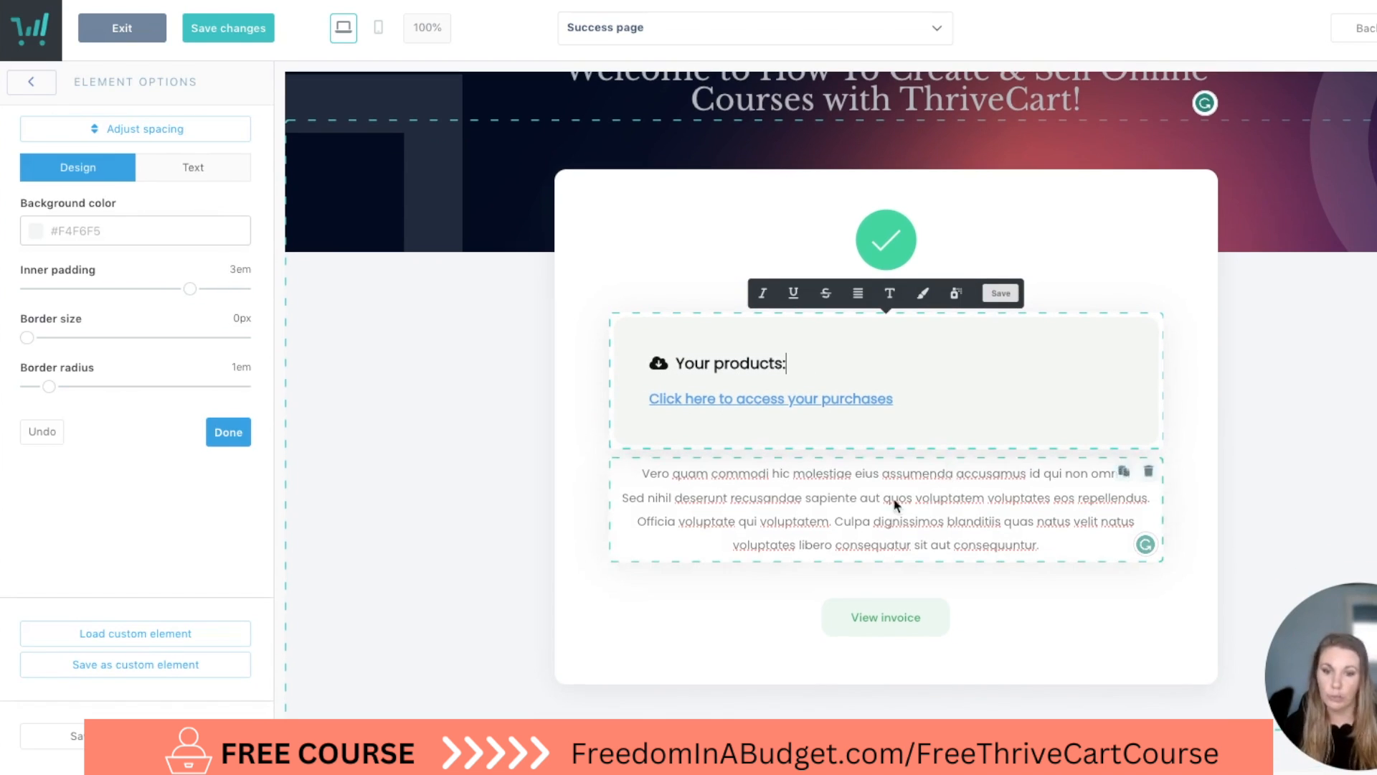
pyautogui.click(511, 540)
# Add an FAQs element below the "View invoice" button on the success page.
pyautogui.click(31, 83)
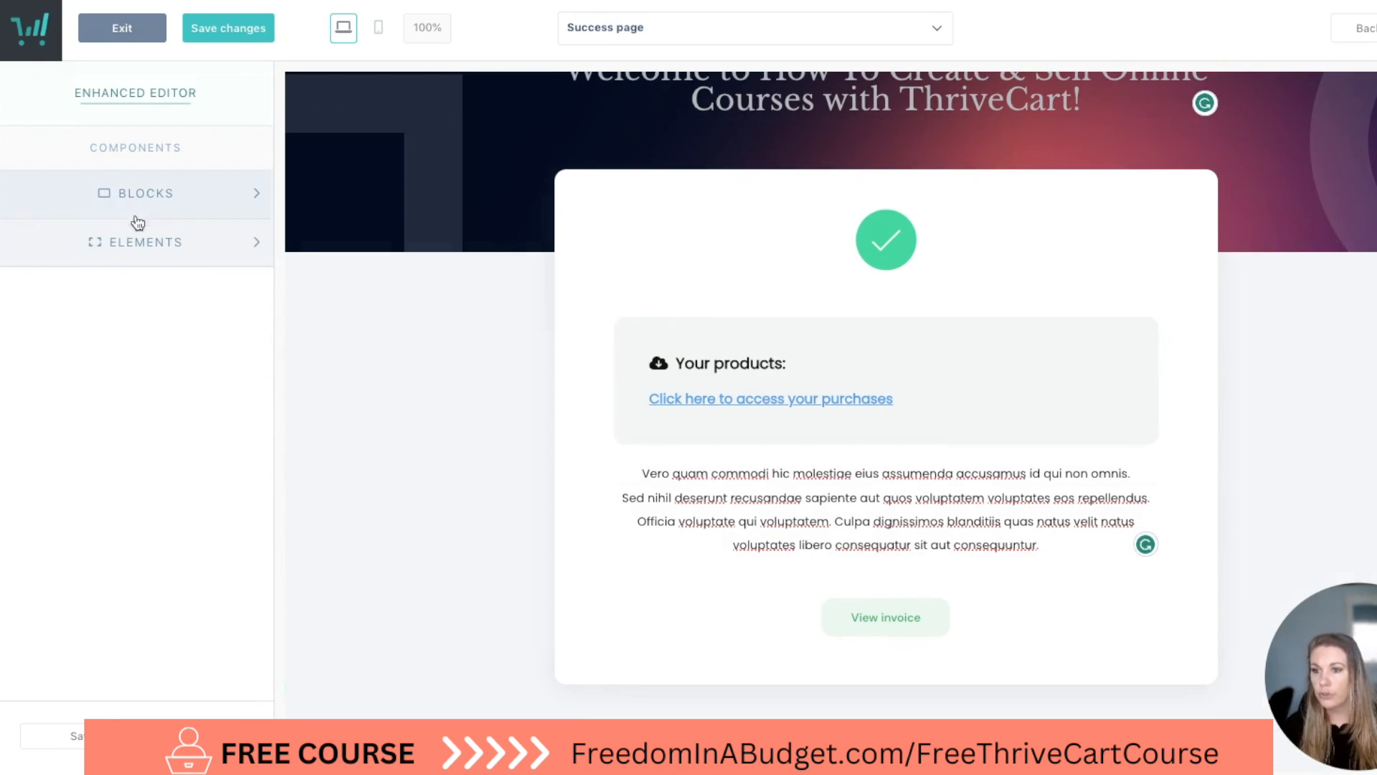
pyautogui.click(151, 246)
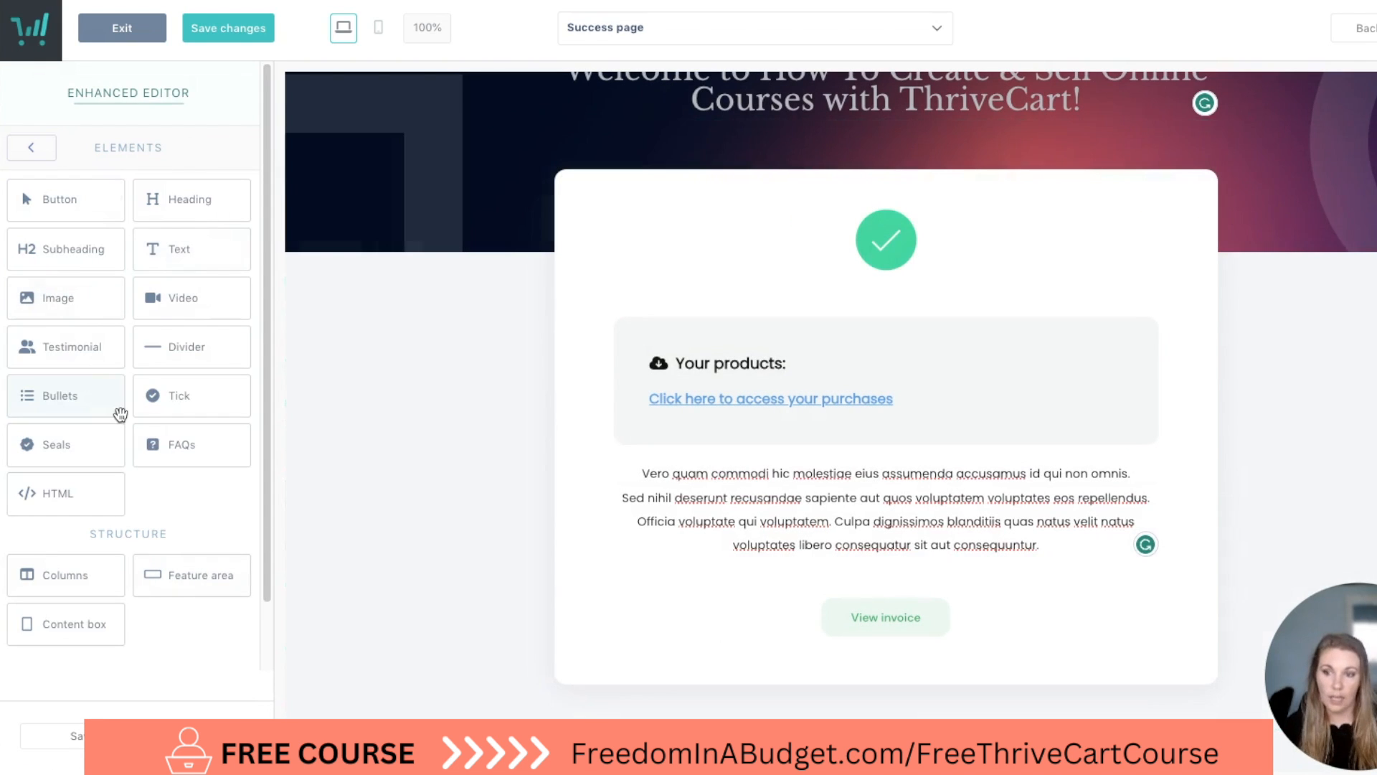
pyautogui.moveTo(201, 444); pyautogui.dragTo(824, 636)
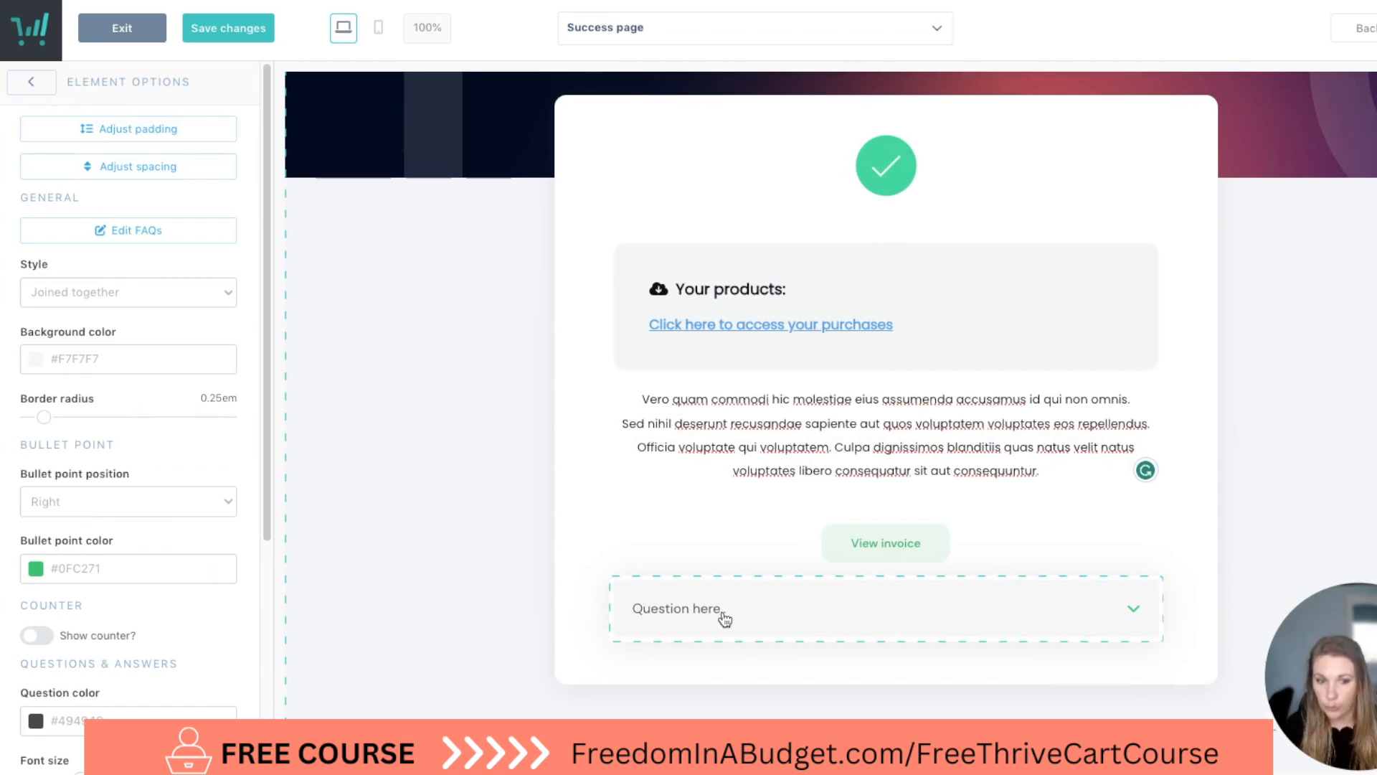
# Browse the library of all blocks and look over the success page from header to FAQ.
pyautogui.click(32, 84)
pyautogui.click(127, 196)
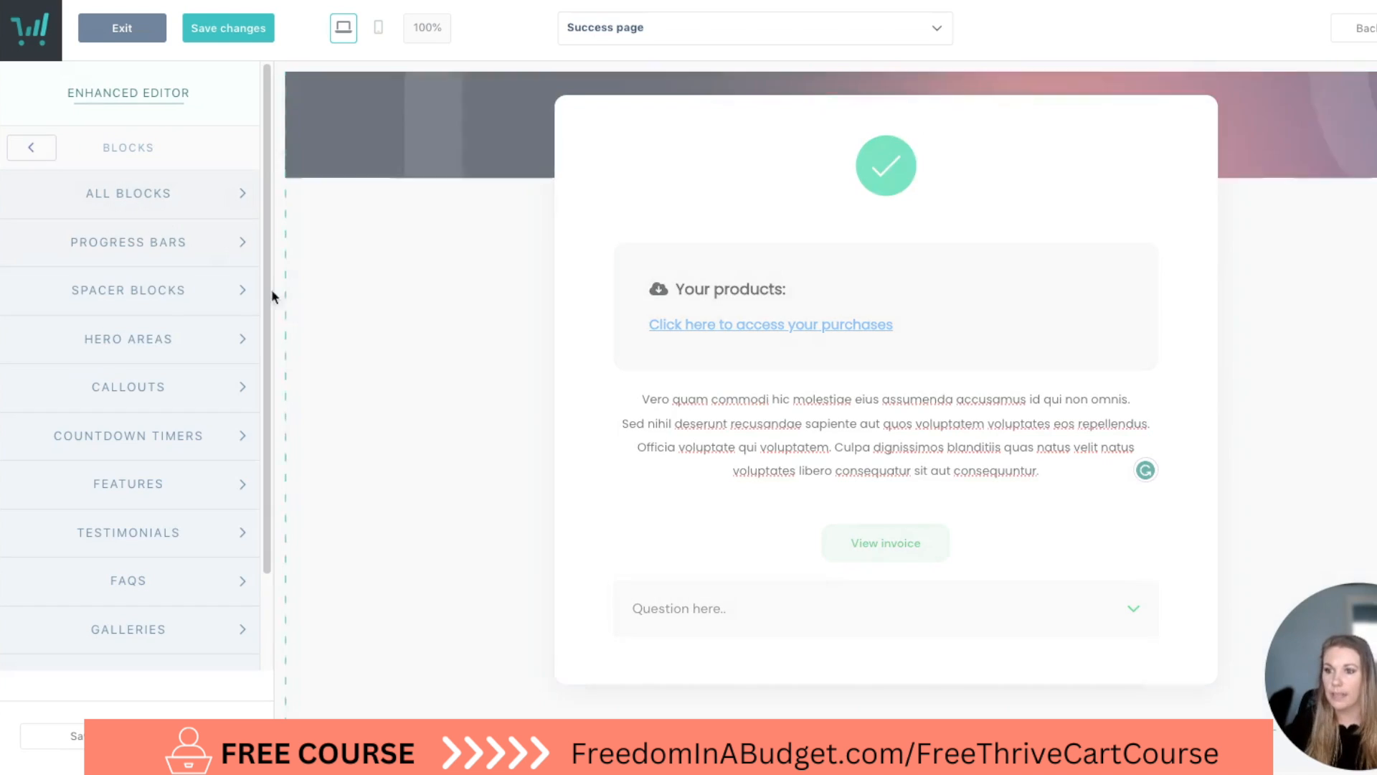
pyautogui.click(160, 191)
pyautogui.scroll(-9, 153, 352)
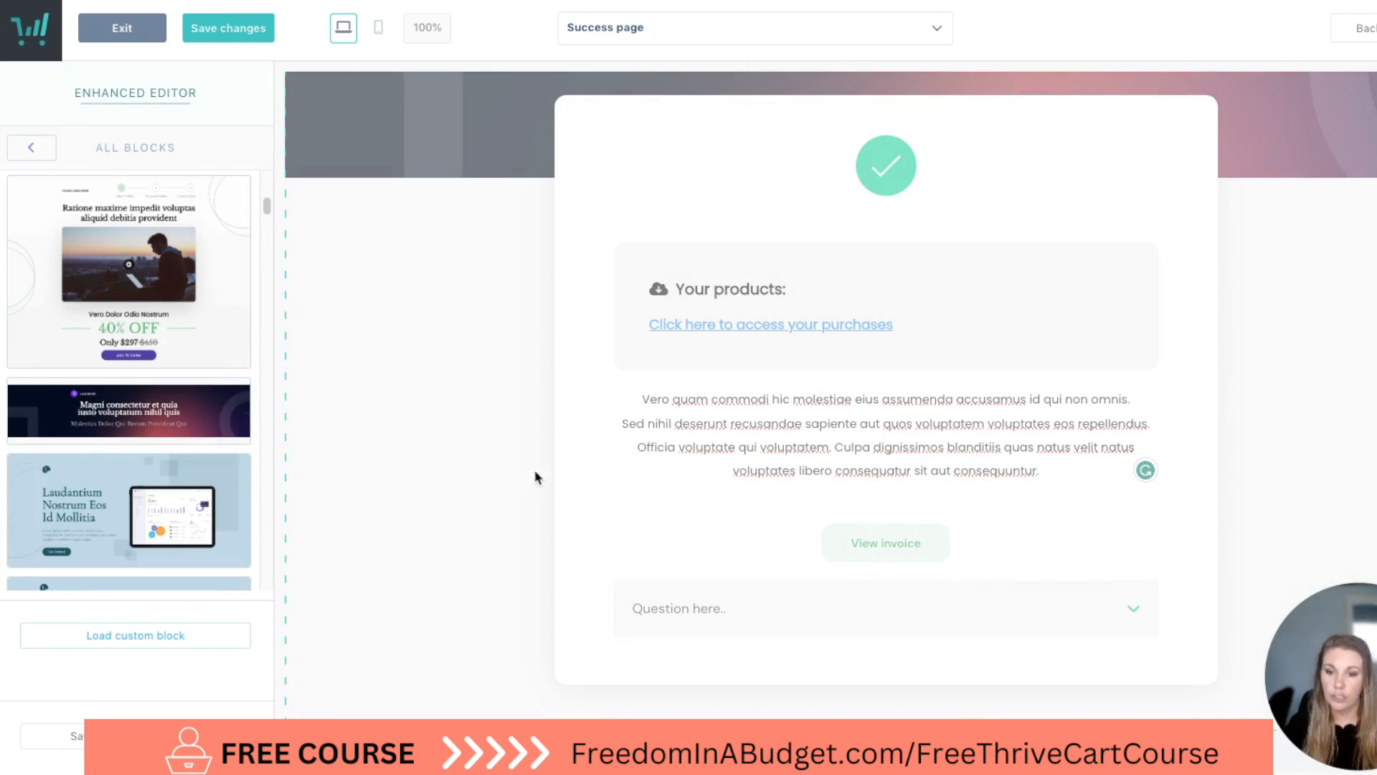
pyautogui.scroll(3, 717, 409)
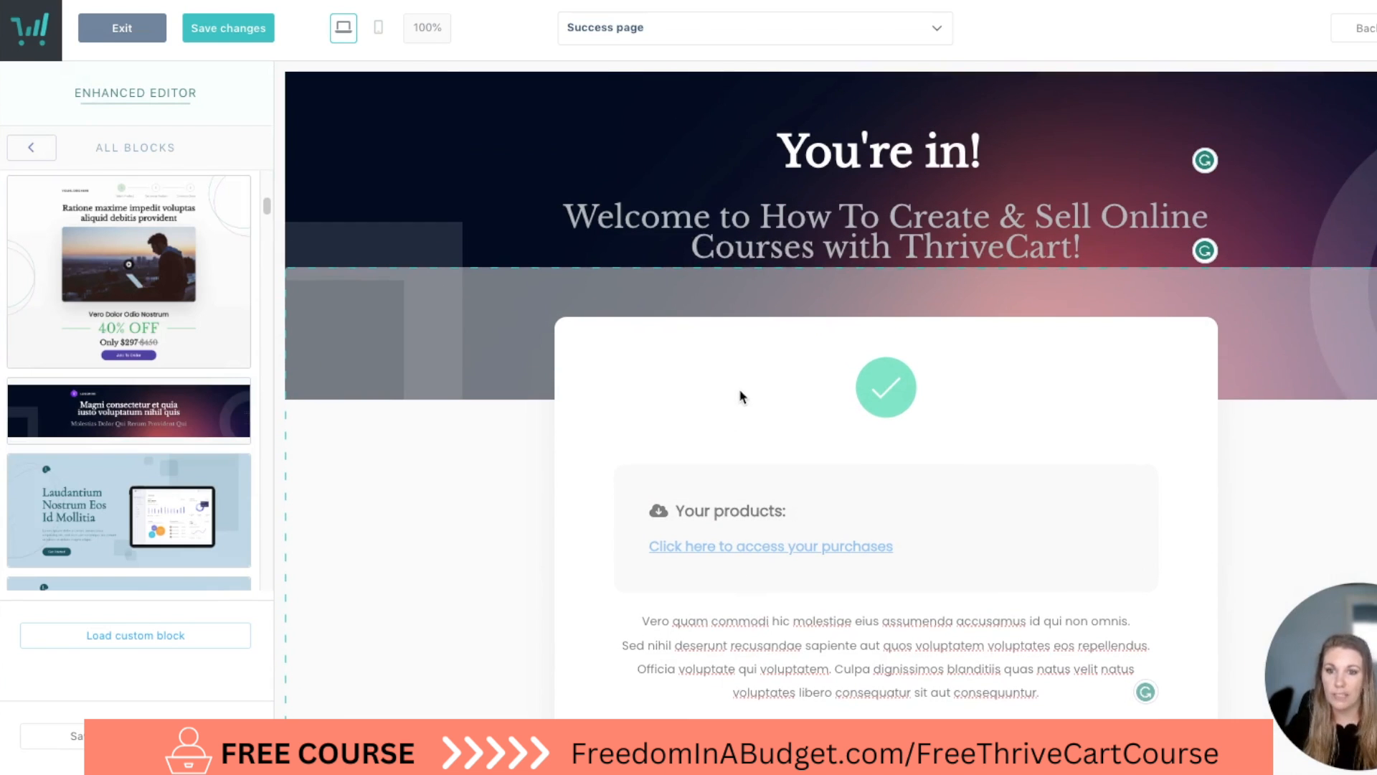
pyautogui.scroll(-3, 806, 480)
pyautogui.scroll(3, 633, 492)
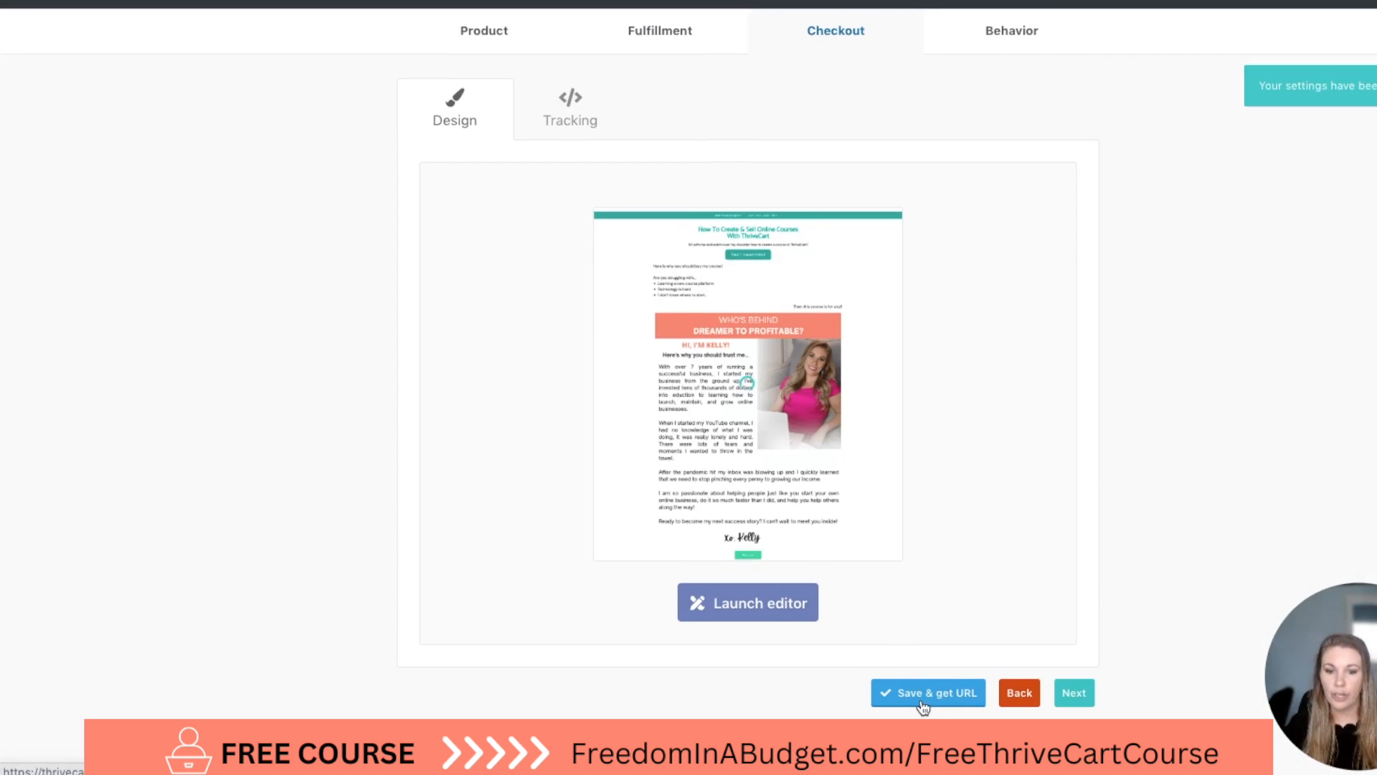
# Save the product, get its URL and open the product's page in test mode.
pyautogui.click(922, 703)
pyautogui.click(603, 257)
pyautogui.click(476, 343)
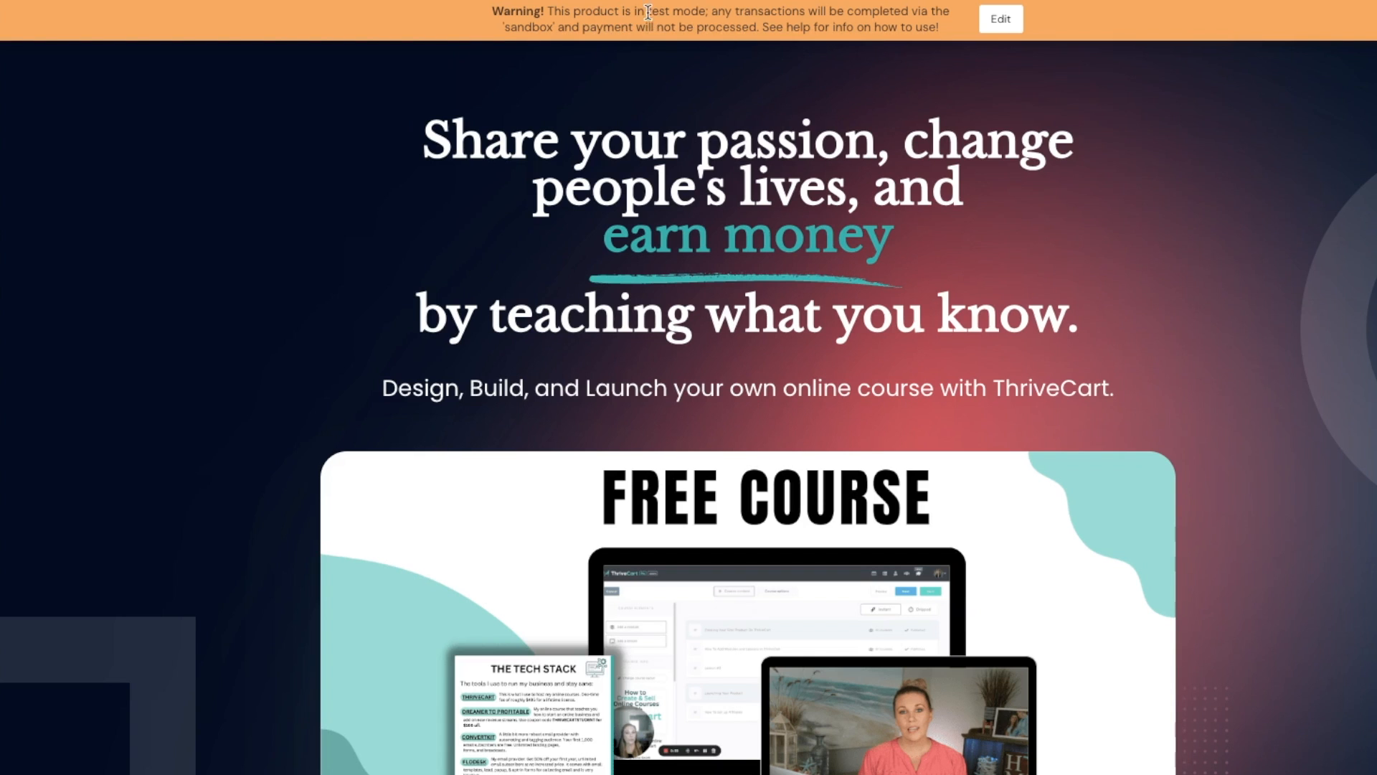
# Review the published sales page from the hero heading through the media logos, countdown, benefits and bonus sections.
pyautogui.scroll(-2, 170, 239)
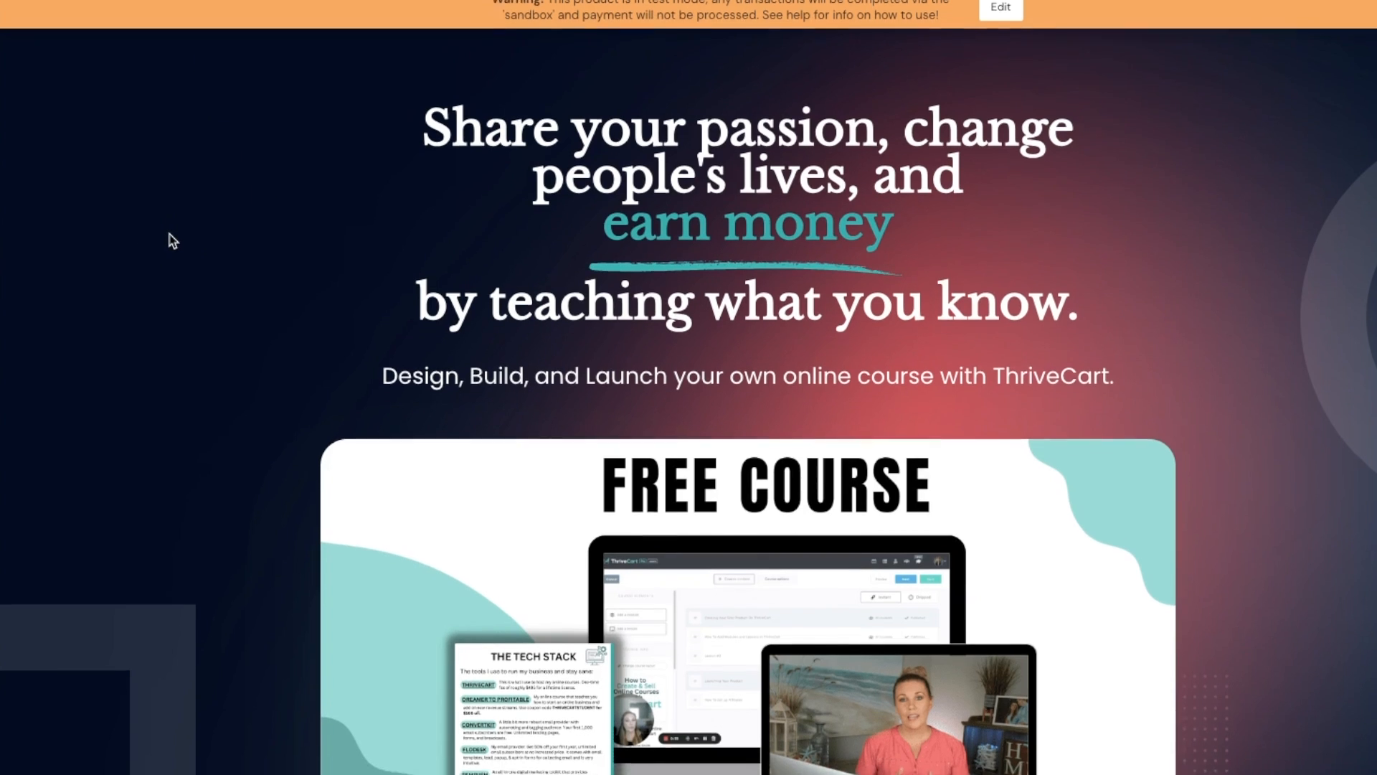
pyautogui.scroll(-2, 171, 241)
pyautogui.scroll(4, 169, 234)
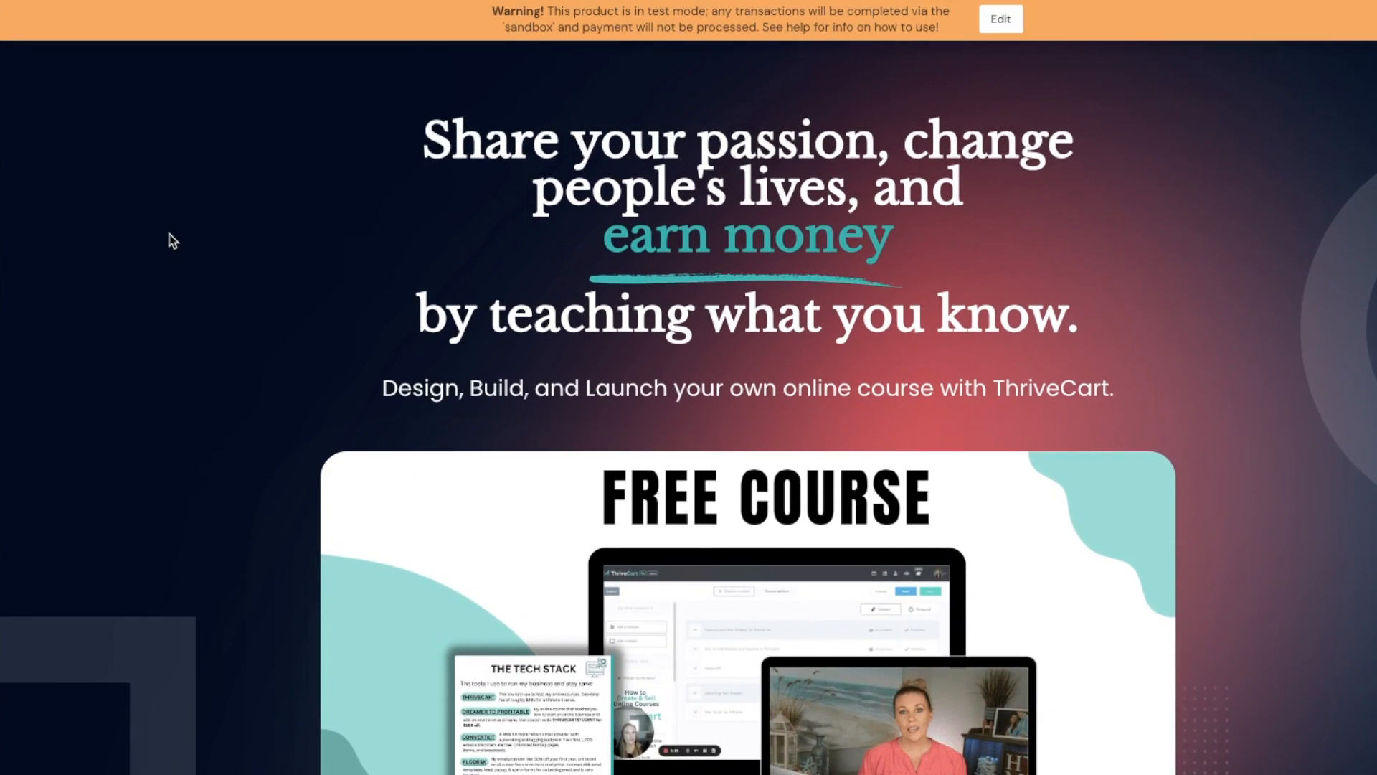
pyautogui.scroll(-4, 170, 234)
pyautogui.scroll(-6, 170, 234)
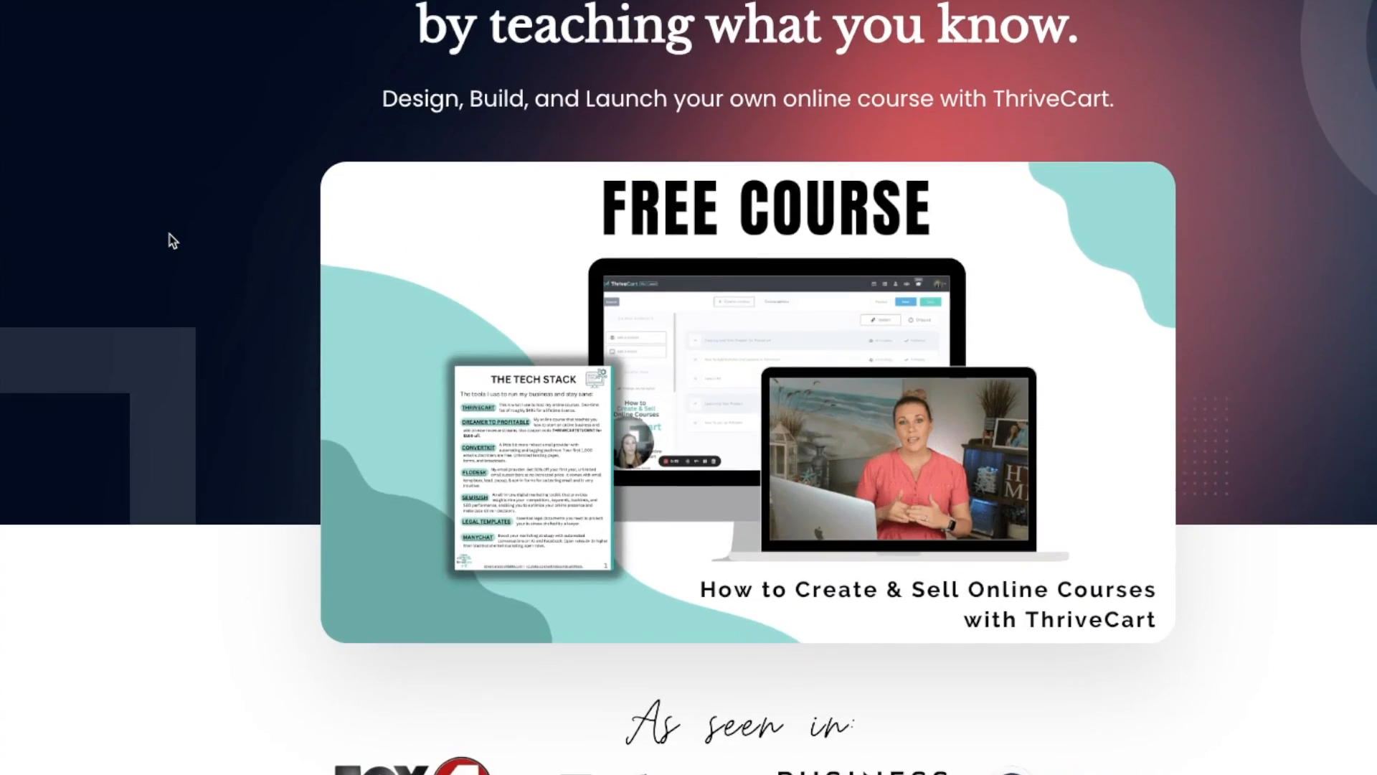
pyautogui.scroll(-20, 762, 470)
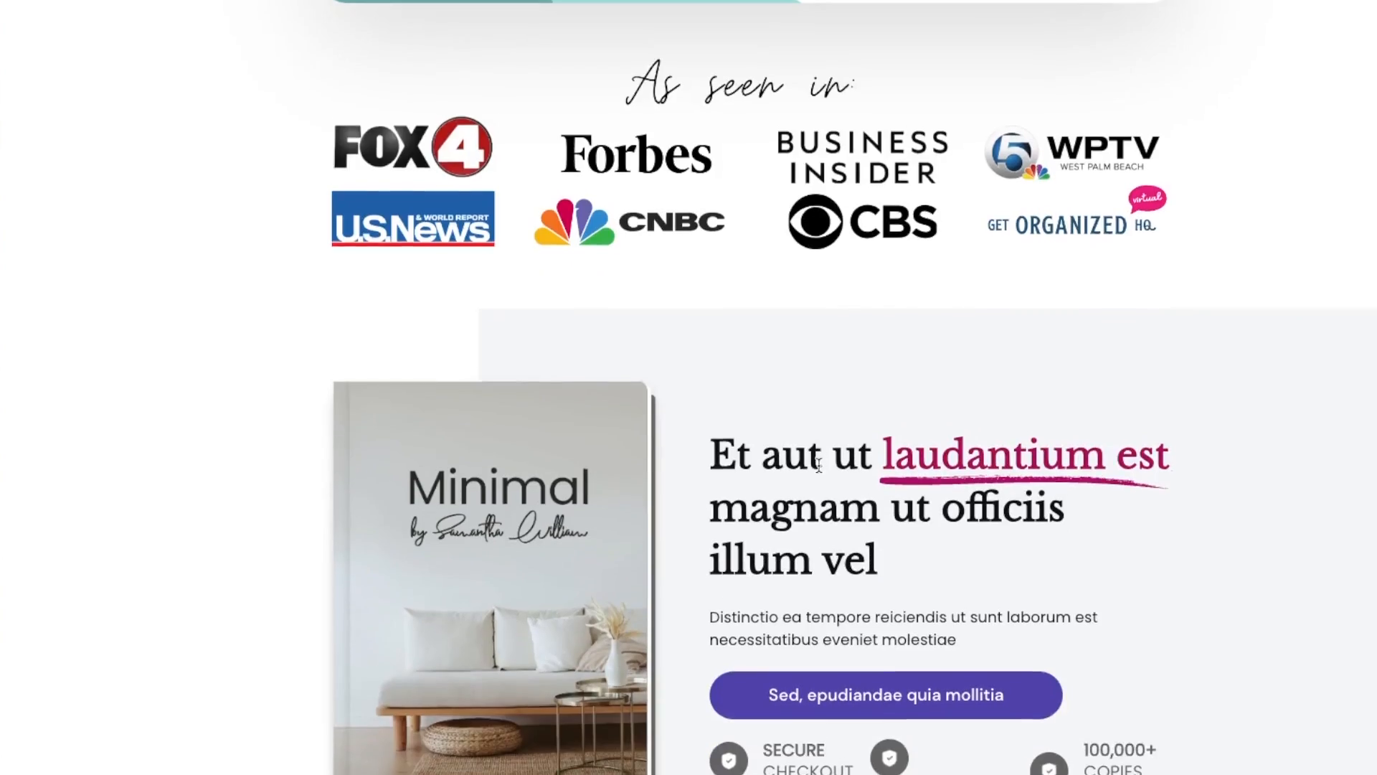
pyautogui.scroll(-20, 762, 469)
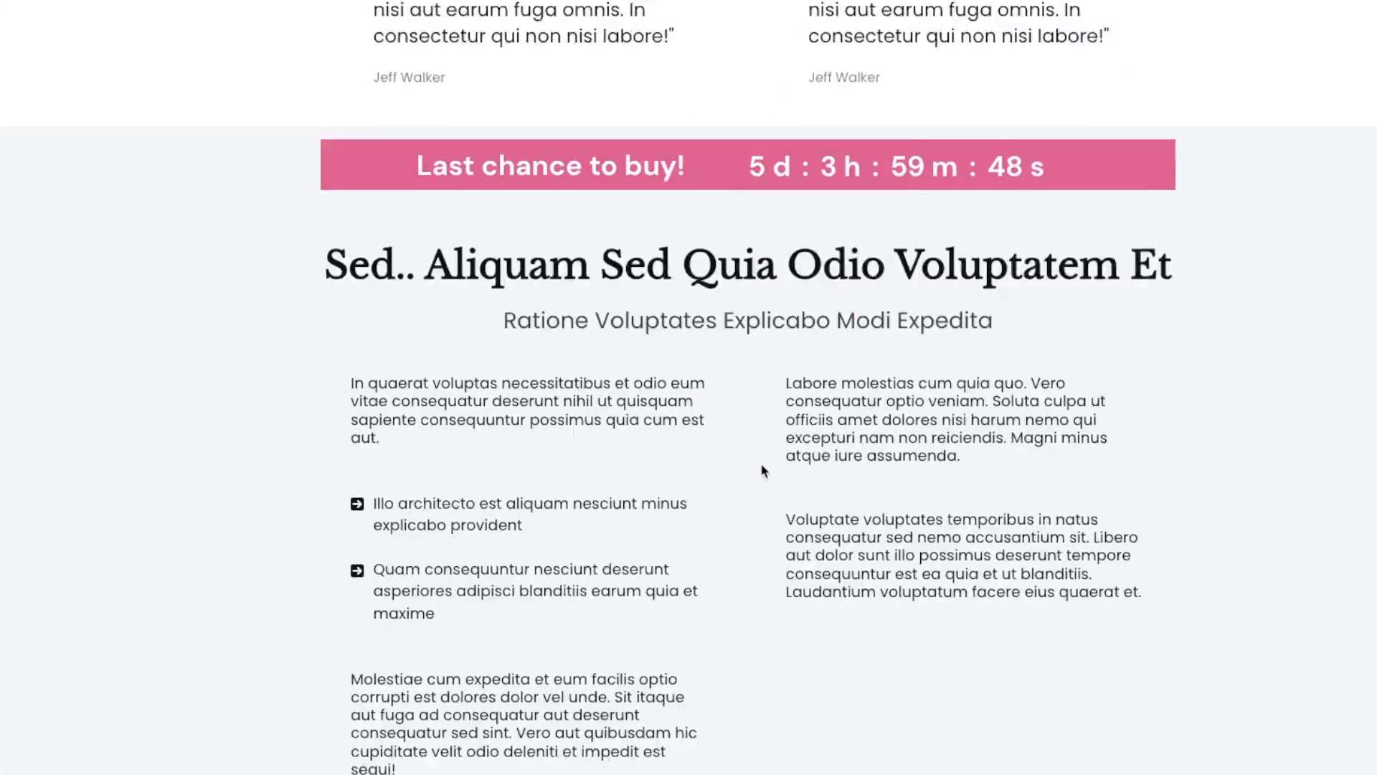
pyautogui.scroll(-18, 763, 470)
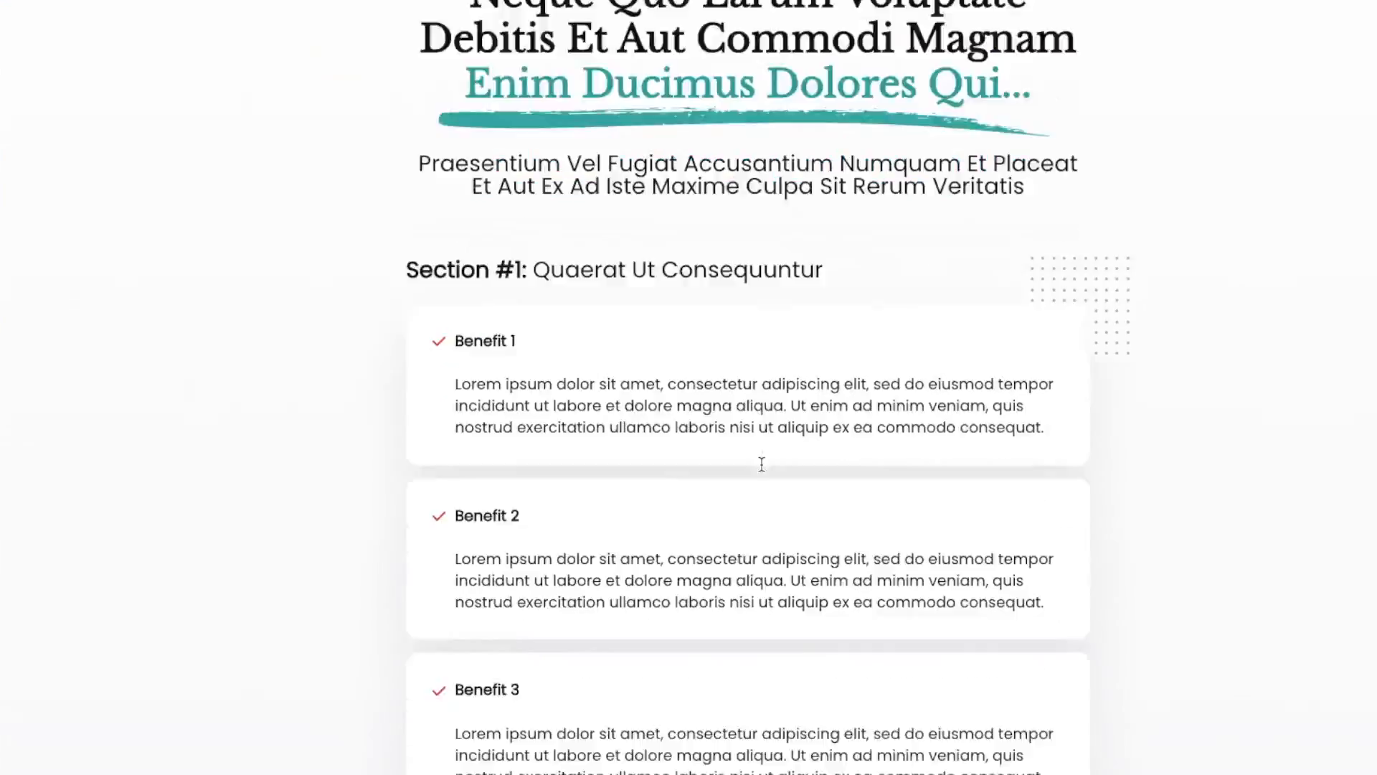
pyautogui.scroll(-20, 764, 470)
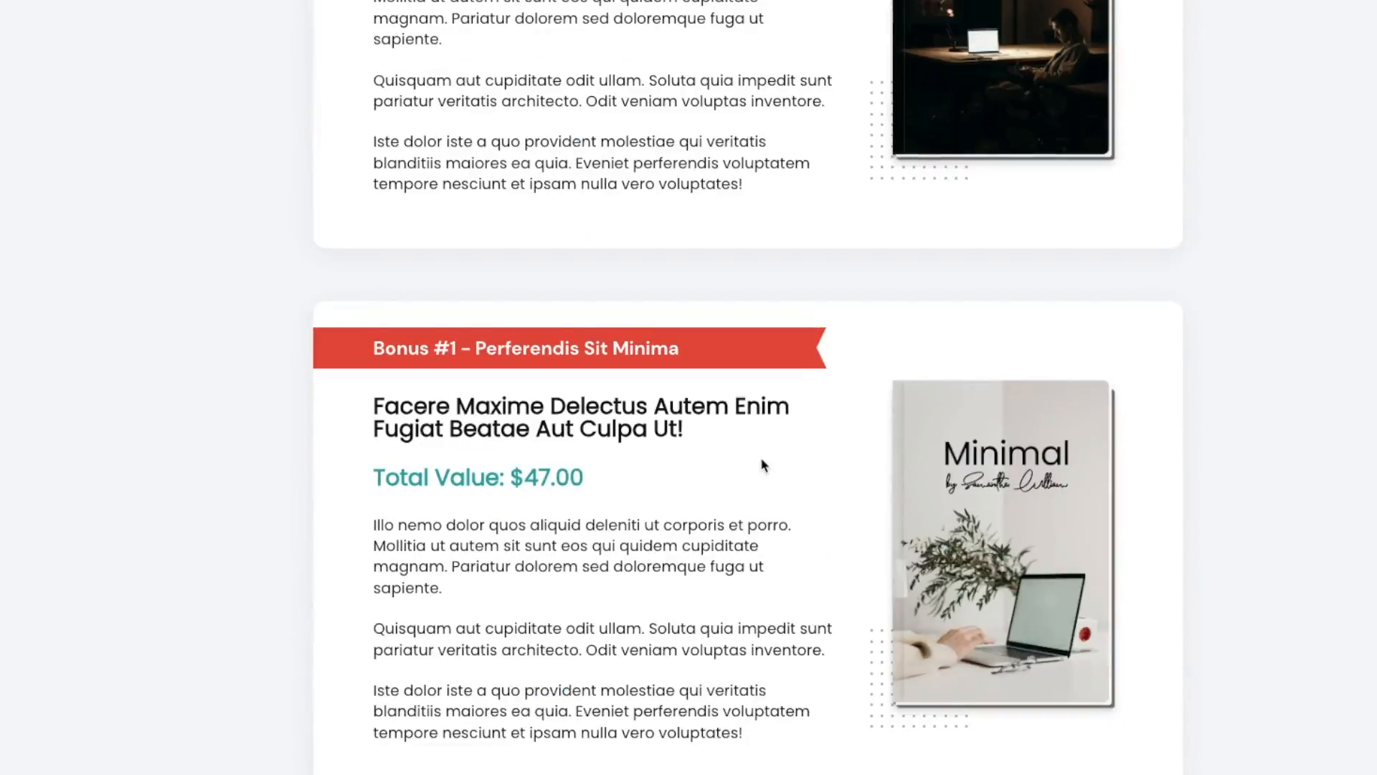
pyautogui.scroll(20, 761, 458)
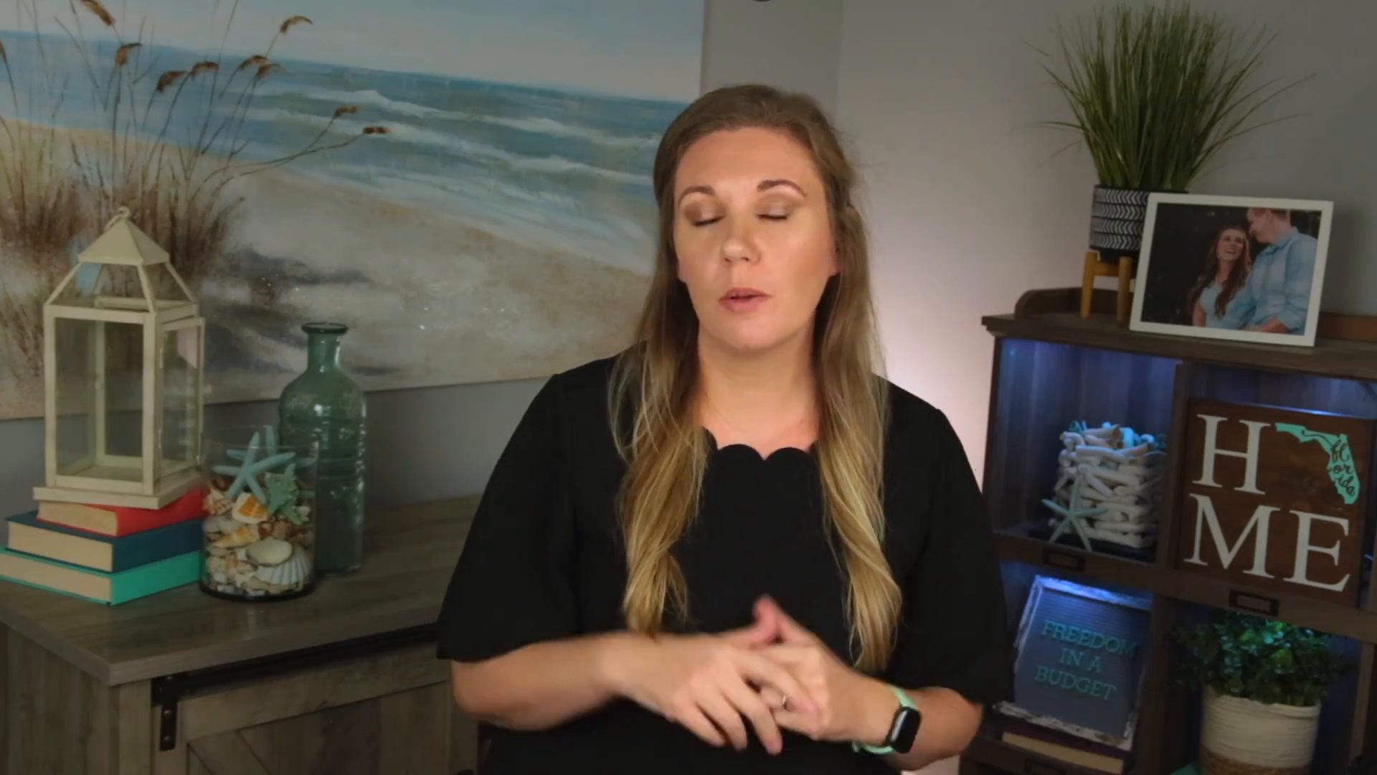